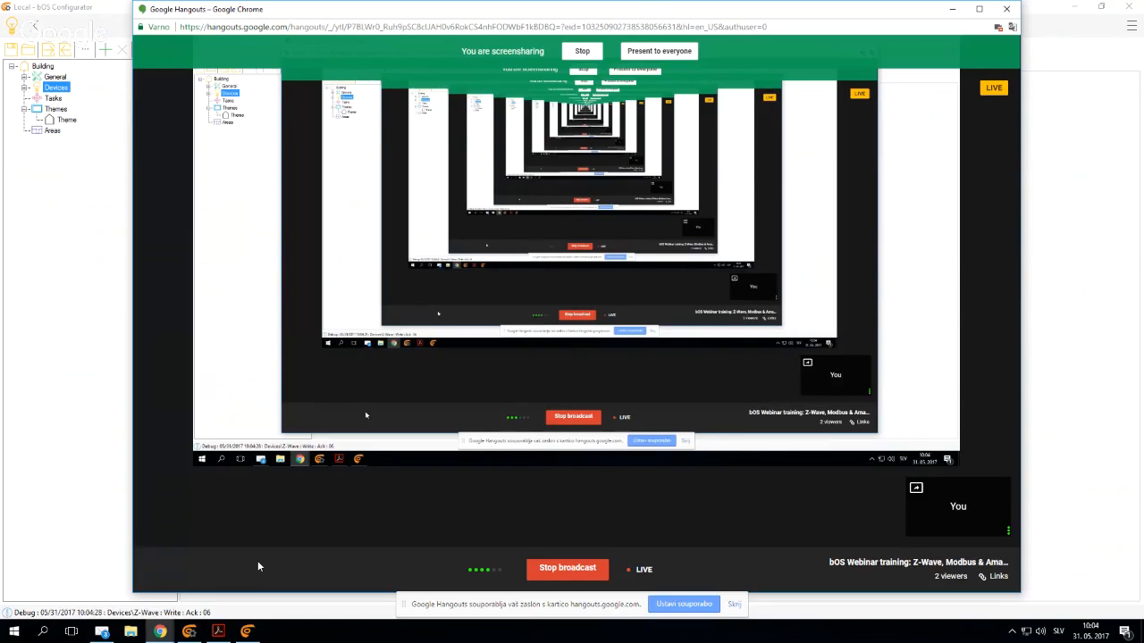
- Minimize the Google Hangouts window, return to bOS Configurator and view the building's license information
{"action": "left_click", "coordinate": [953, 8]}
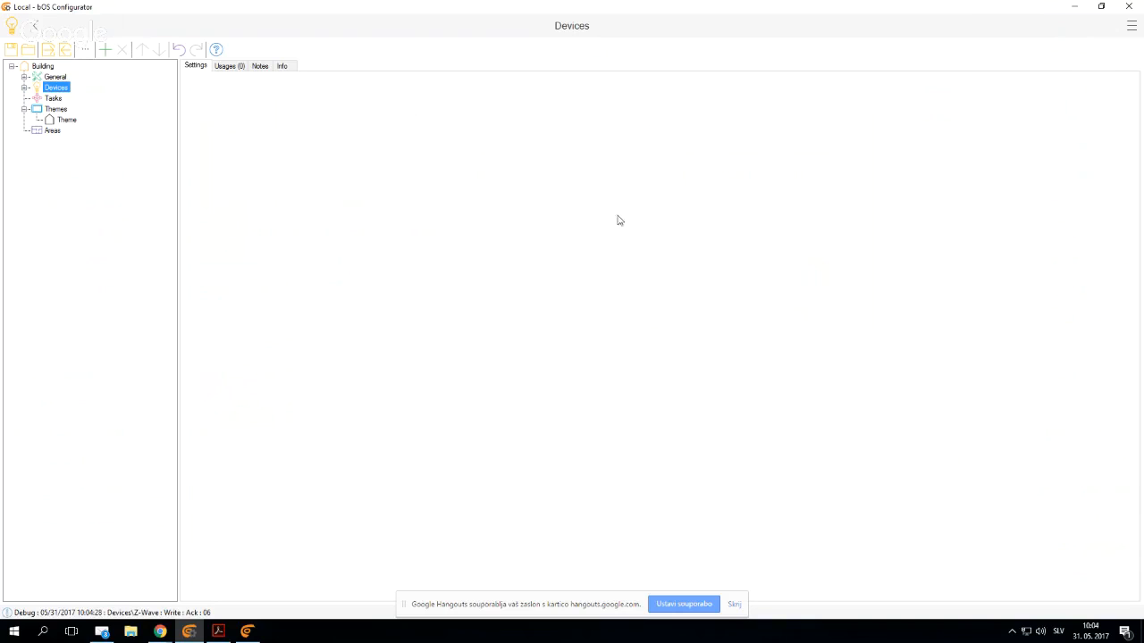
{"action": "left_click", "coordinate": [40, 67]}
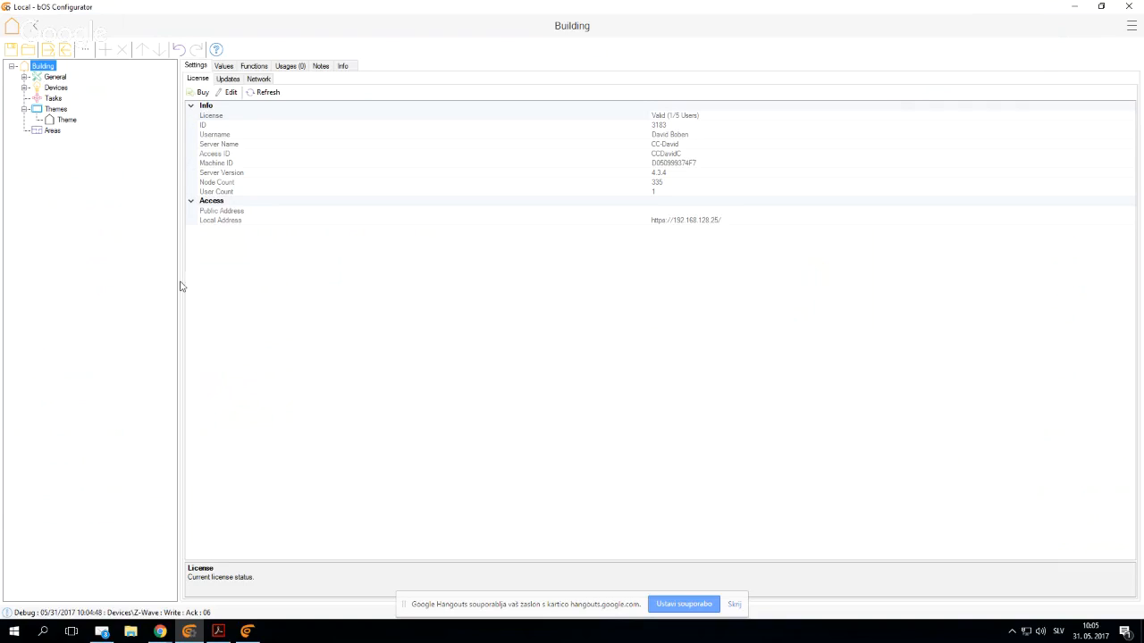
- Expand the Devices node and look through the types of objects that can be added to it, without adding any
{"action": "left_click", "coordinate": [25, 88]}
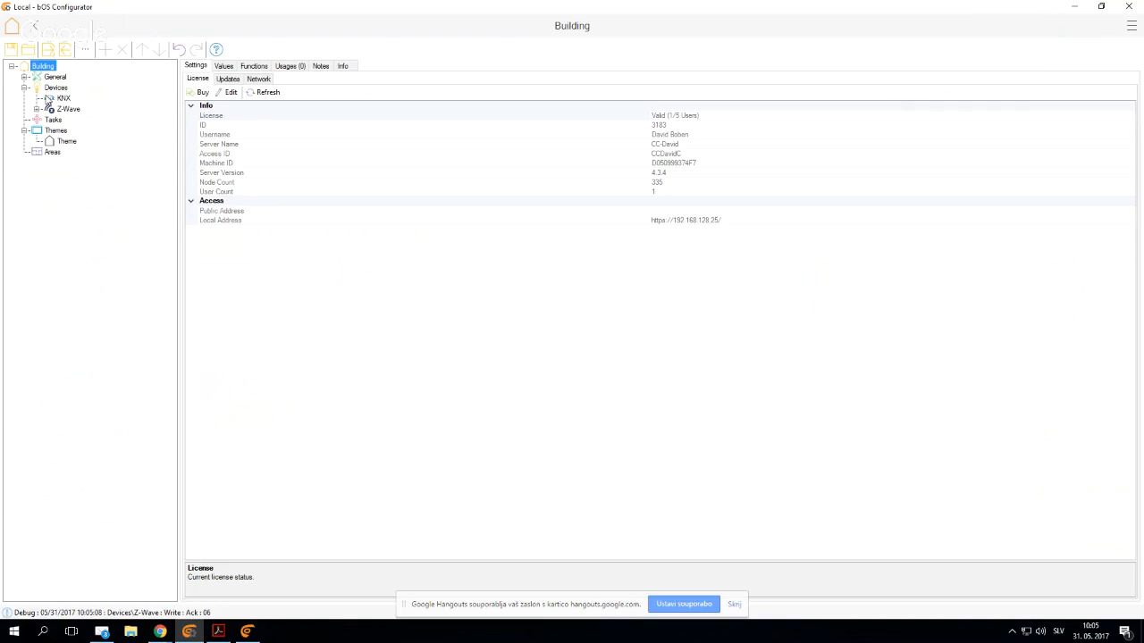
{"action": "left_click", "coordinate": [59, 91]}
{"action": "right_click", "coordinate": [59, 93]}
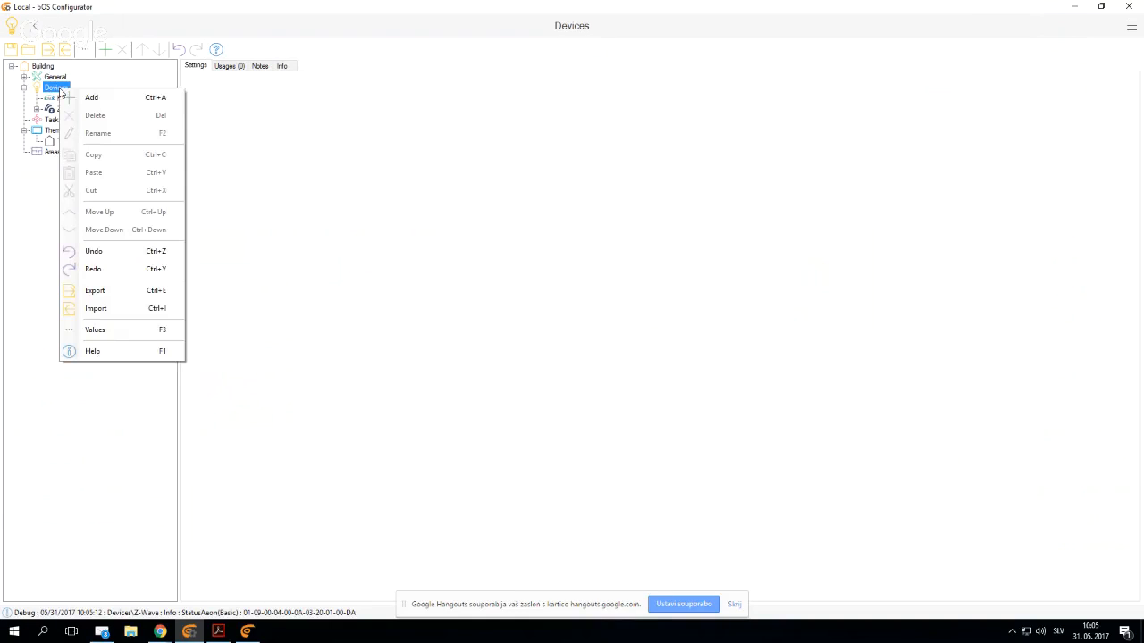
{"action": "left_click", "coordinate": [90, 98]}
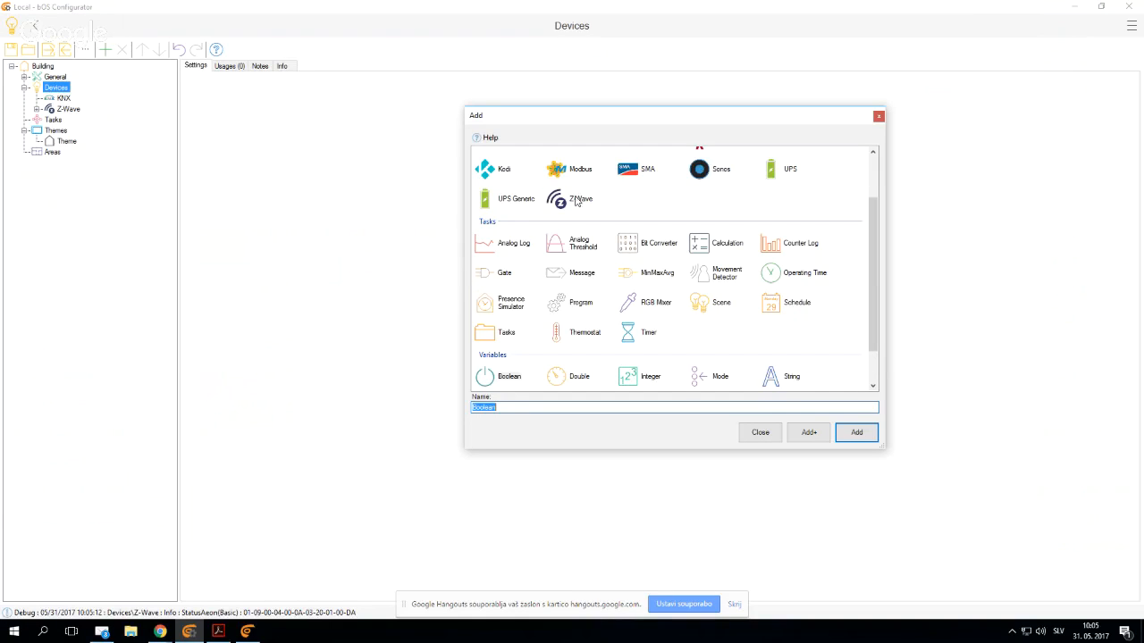
{"action": "left_click", "coordinate": [759, 431]}
- Open the Z-Wave device and review its Enabled and COM Port settings and the available controller commands
{"action": "left_click", "coordinate": [72, 110]}
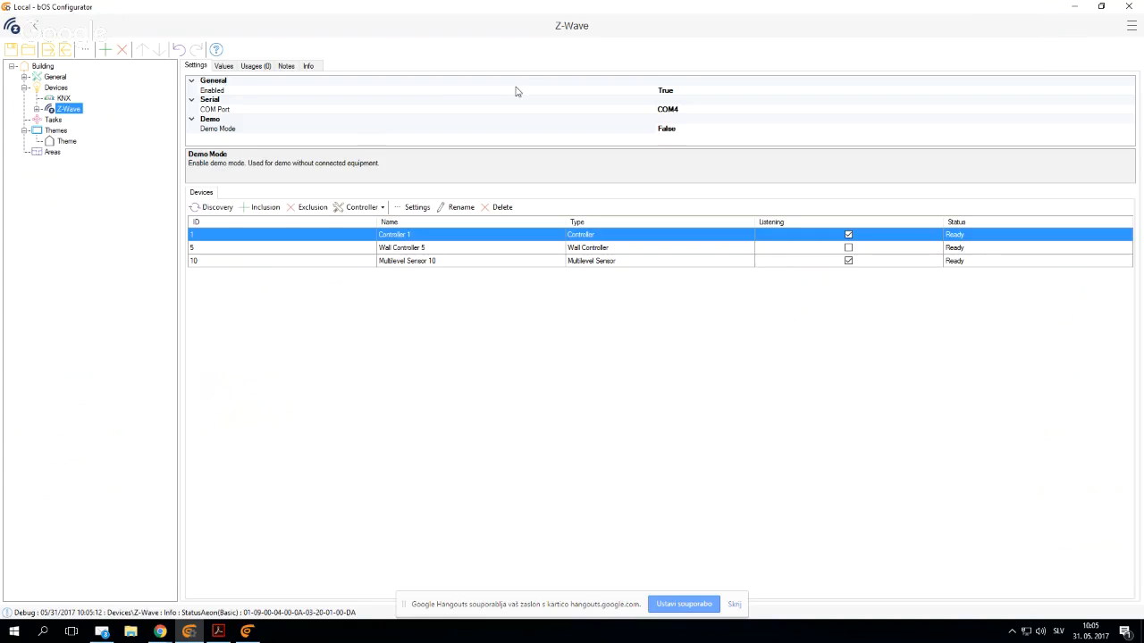
{"action": "left_click", "coordinate": [434, 92]}
{"action": "left_click", "coordinate": [387, 109]}
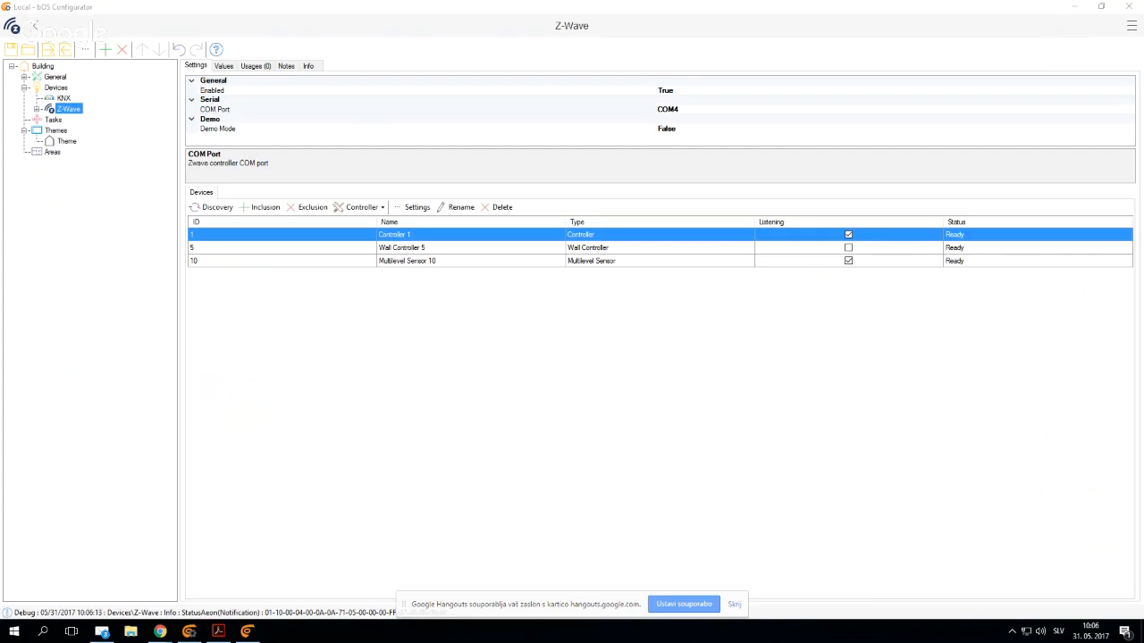
{"action": "left_click", "coordinate": [505, 415]}
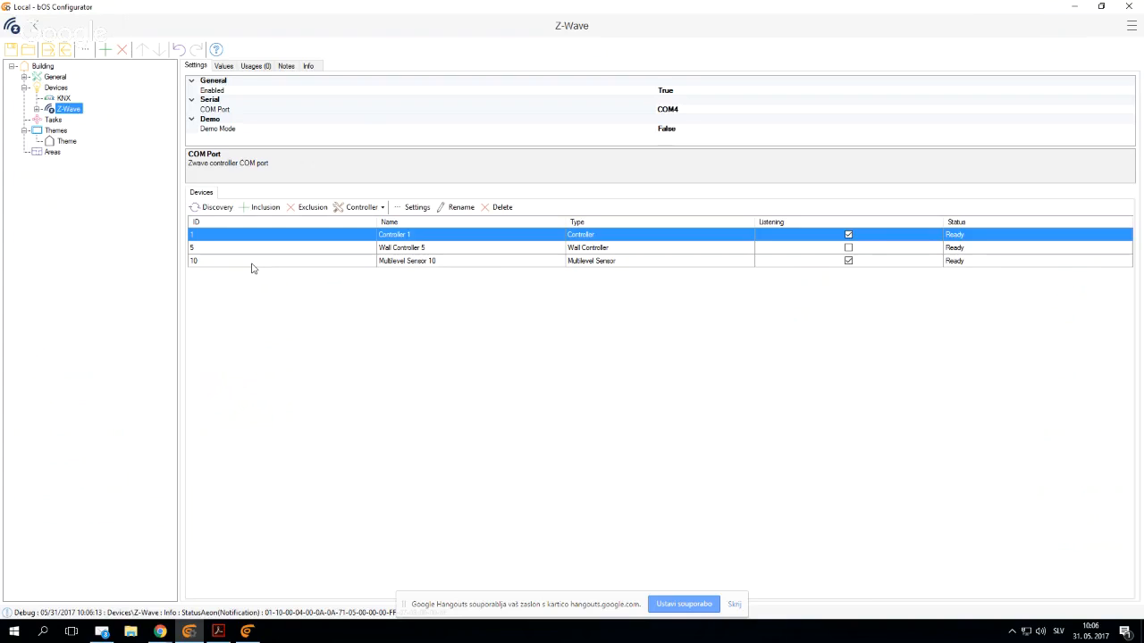
{"action": "left_click", "coordinate": [733, 605]}
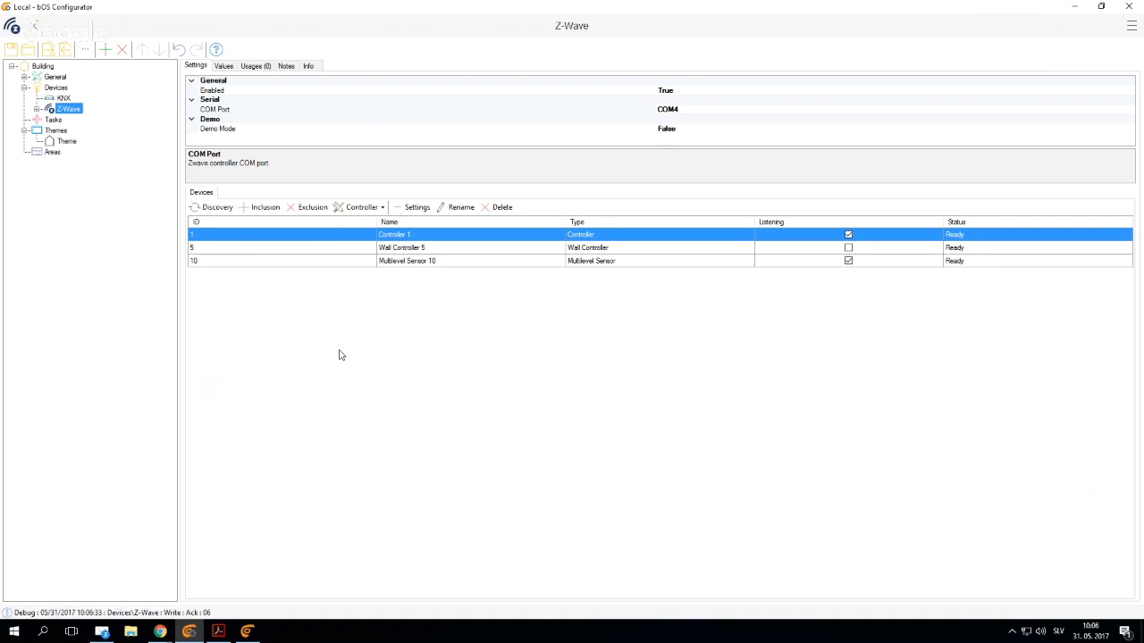
{"action": "left_click", "coordinate": [365, 208]}
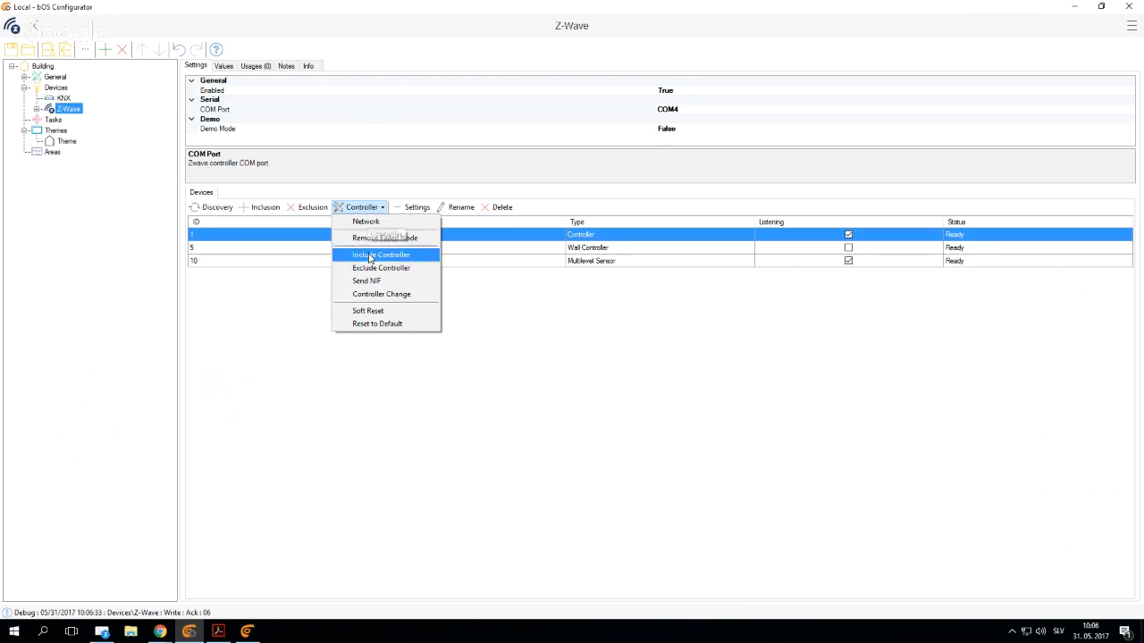
{"action": "left_click", "coordinate": [465, 410]}
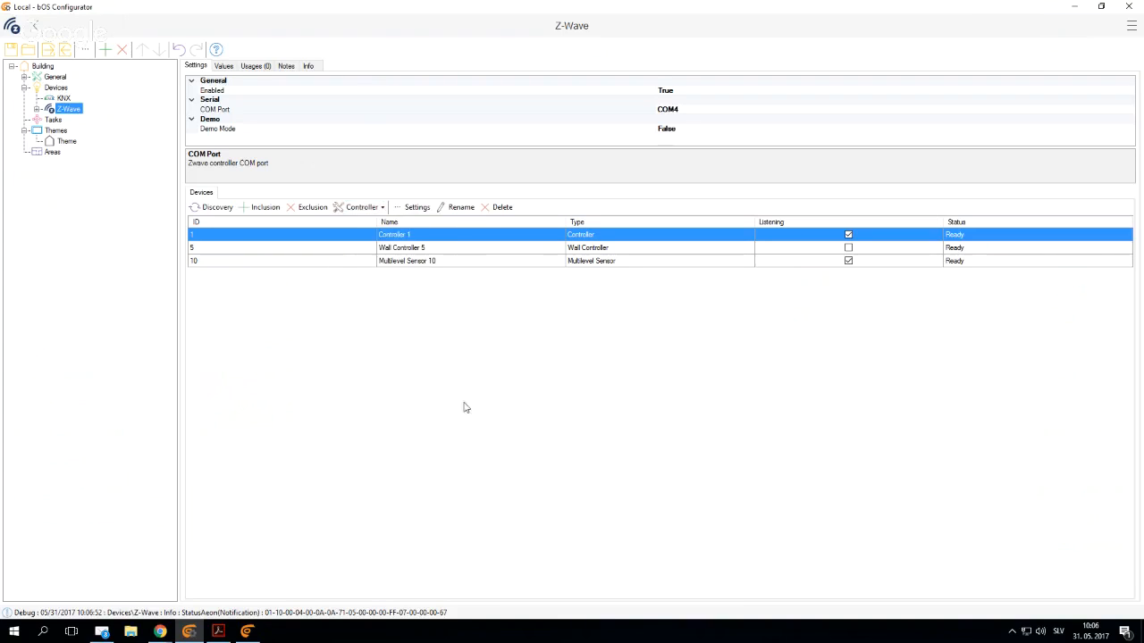
- Exclude the multilevel sensor from the Z-Wave network and close the exclusion dialog
{"action": "left_click", "coordinate": [409, 248]}
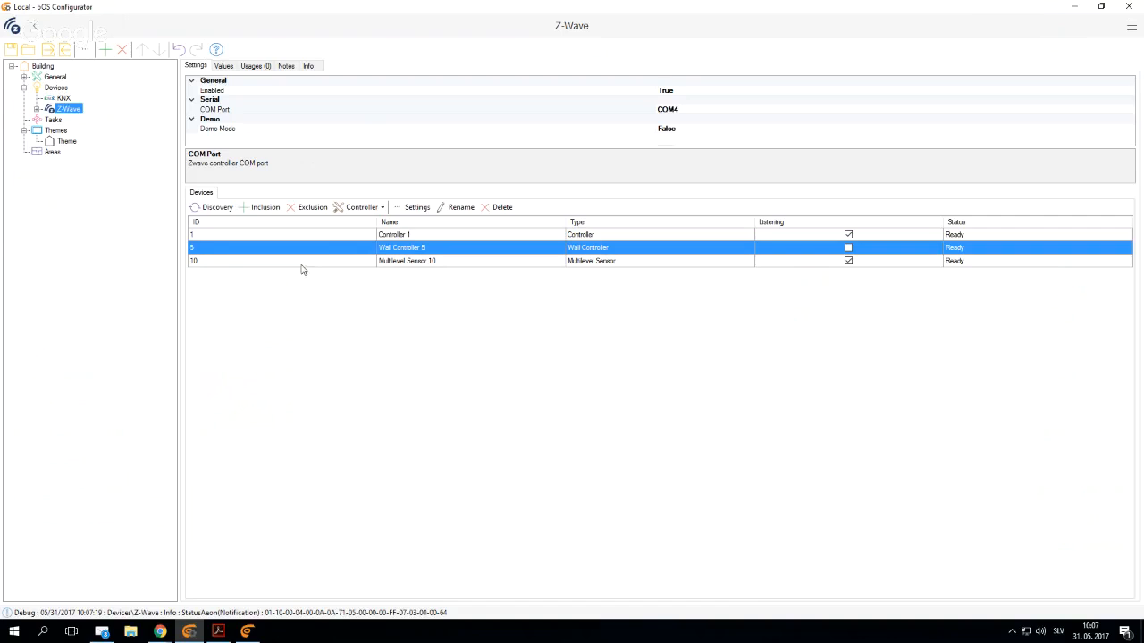
{"action": "left_click", "coordinate": [304, 209]}
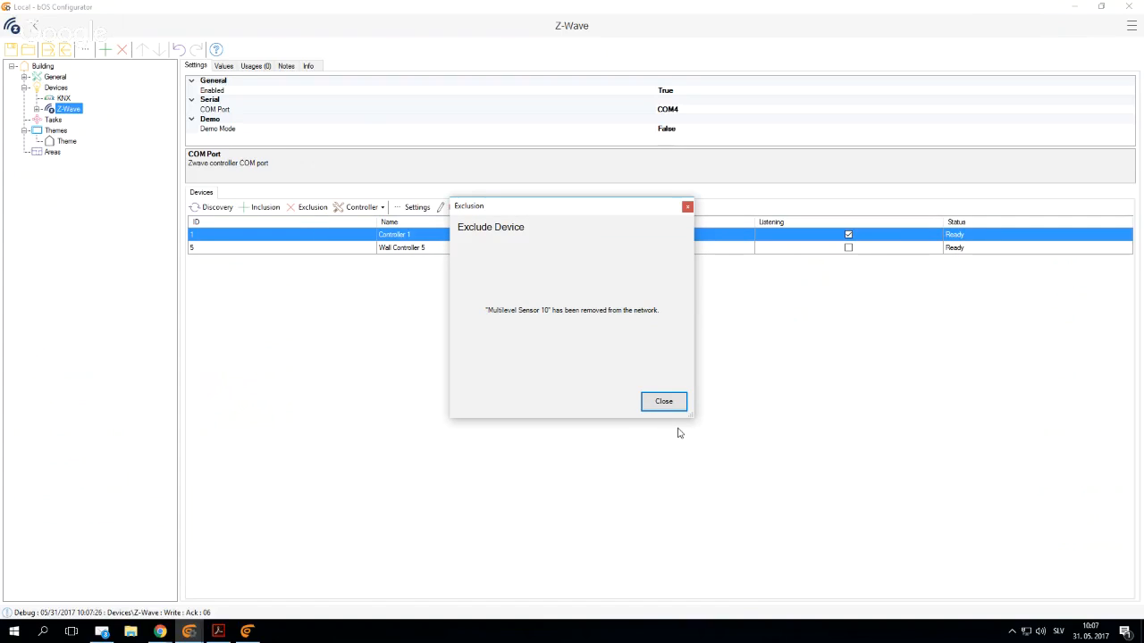
{"action": "left_click", "coordinate": [663, 404]}
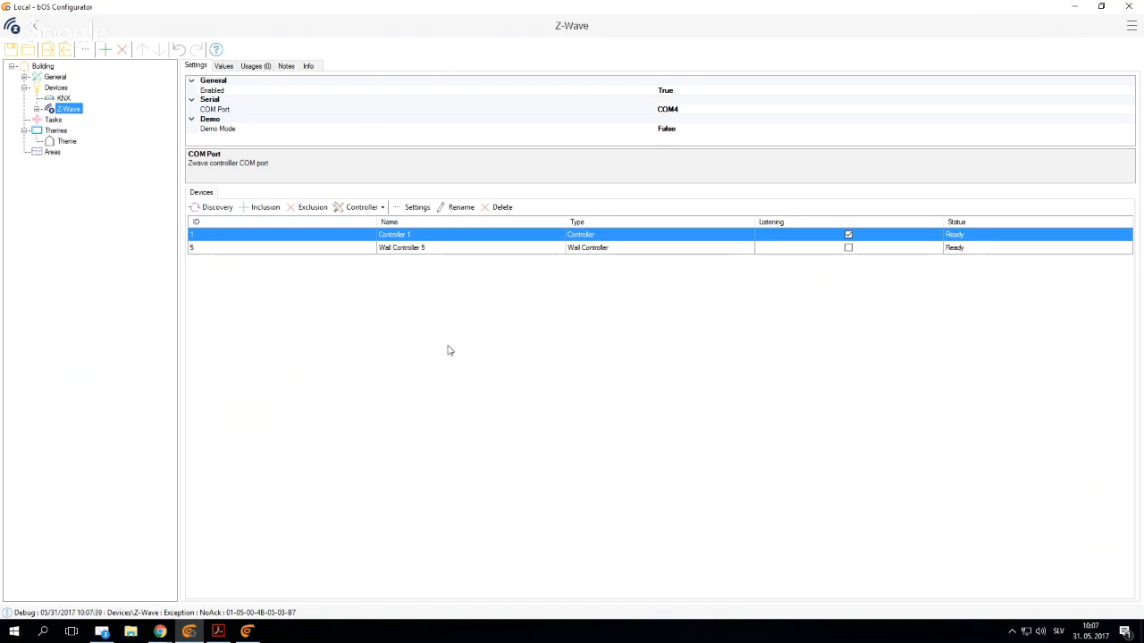
- Include the multilevel sensor in the Z-Wave network, then open its settings and read its general description
{"action": "left_click", "coordinate": [266, 207]}
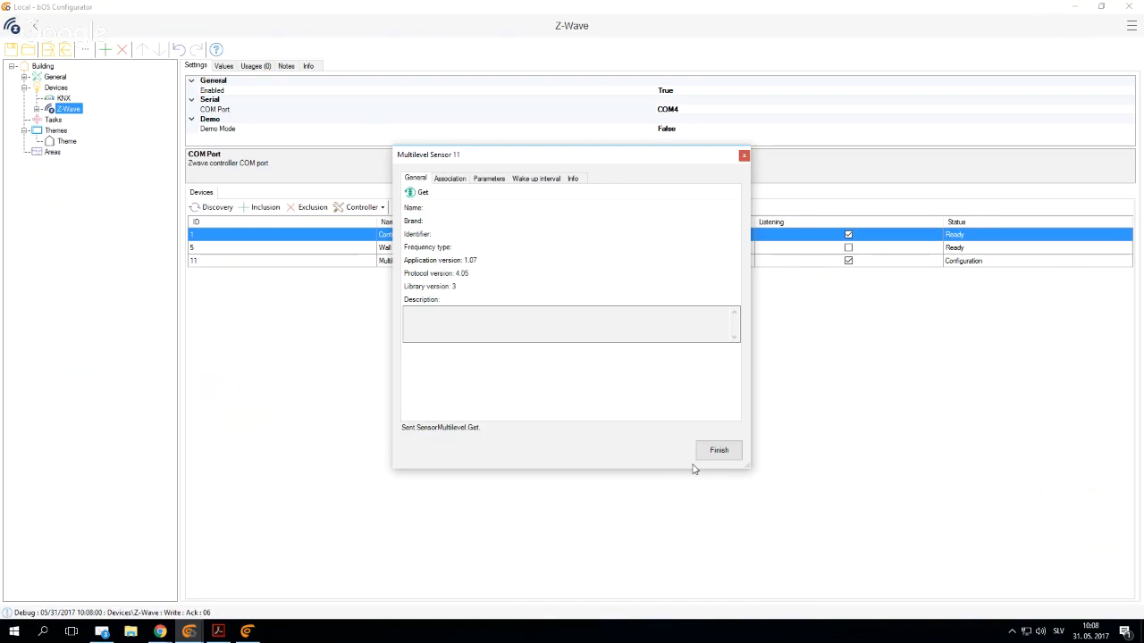
{"action": "left_click", "coordinate": [714, 451]}
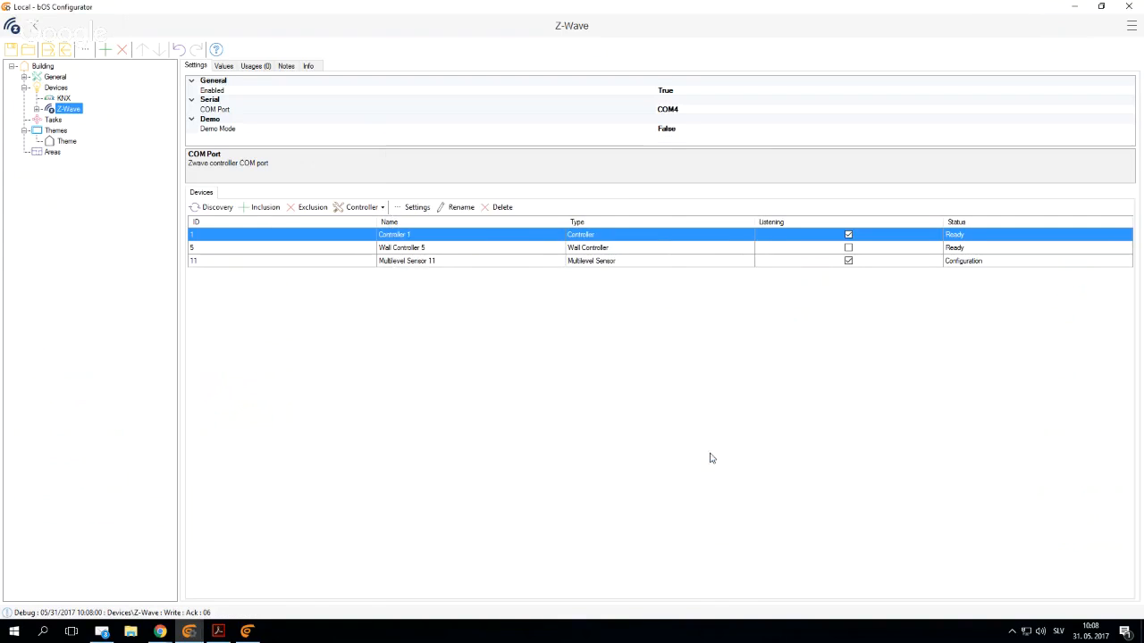
{"action": "left_click", "coordinate": [416, 262]}
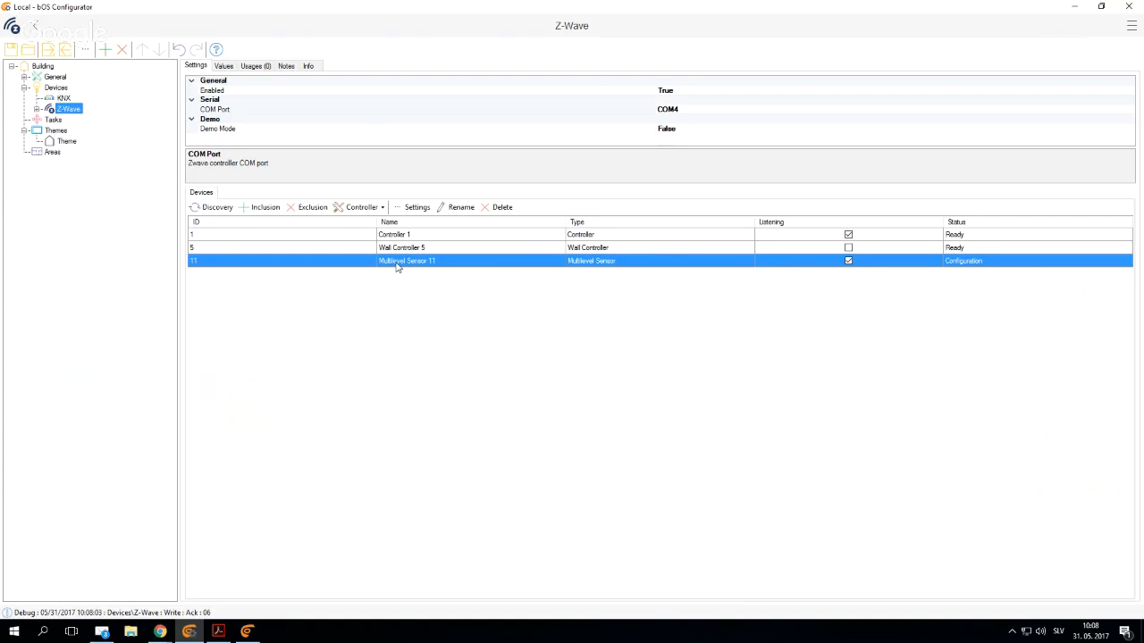
{"action": "left_click", "coordinate": [424, 208]}
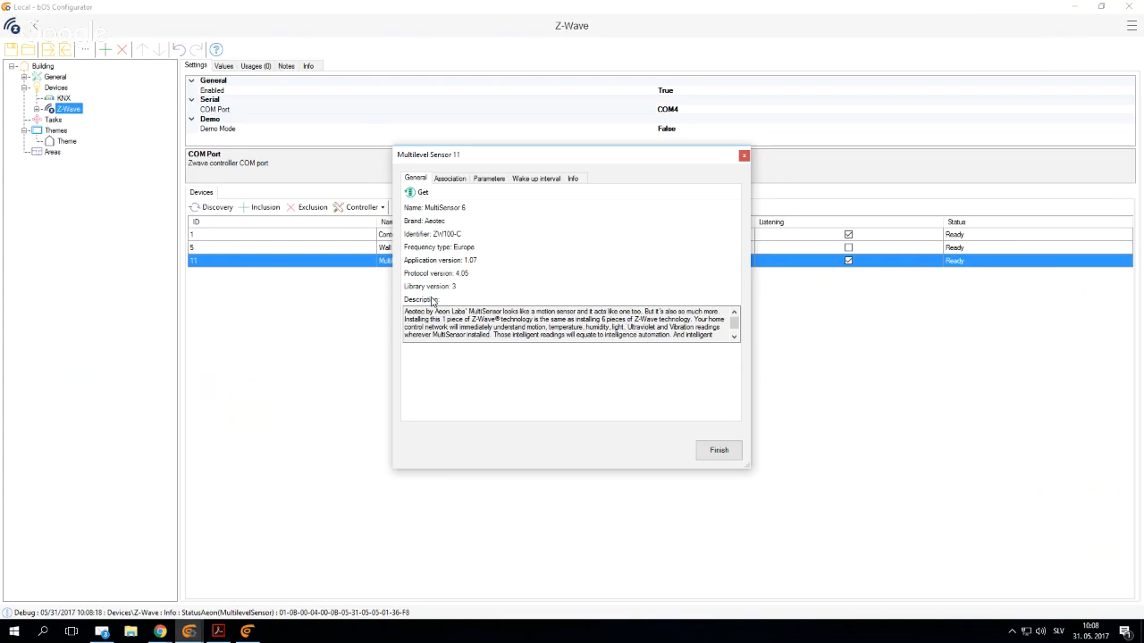
{"action": "left_click_drag", "start_coordinate": [405, 311], "coordinate": [561, 335]}
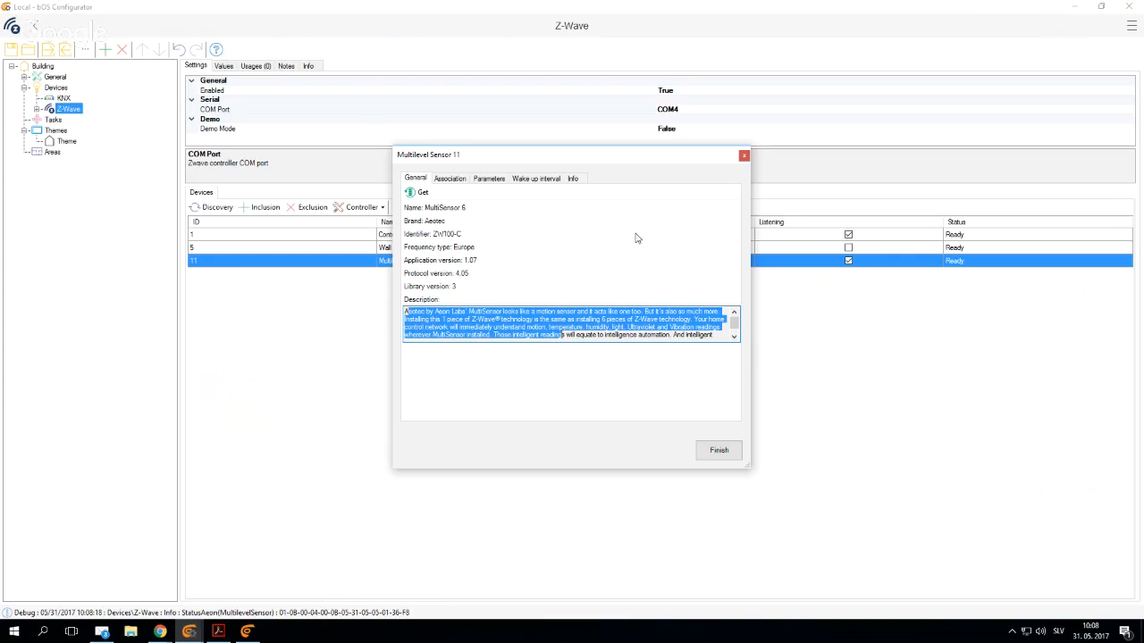
- Associate Controller 1 with Group 1 of the multilevel sensor
{"action": "left_click", "coordinate": [449, 181]}
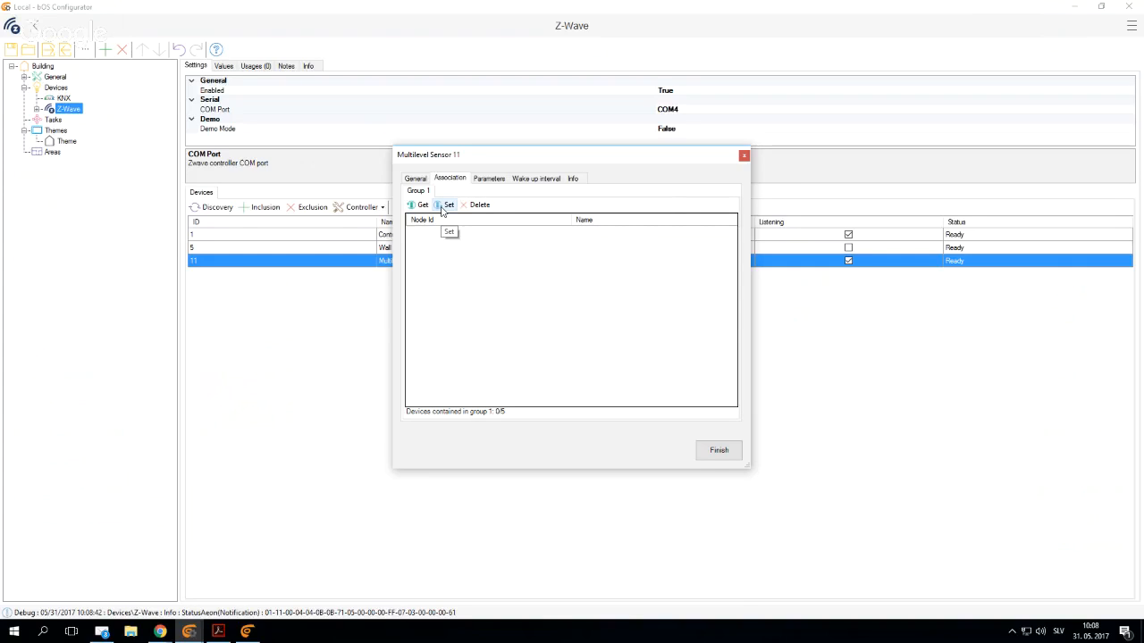
{"action": "left_click", "coordinate": [441, 206]}
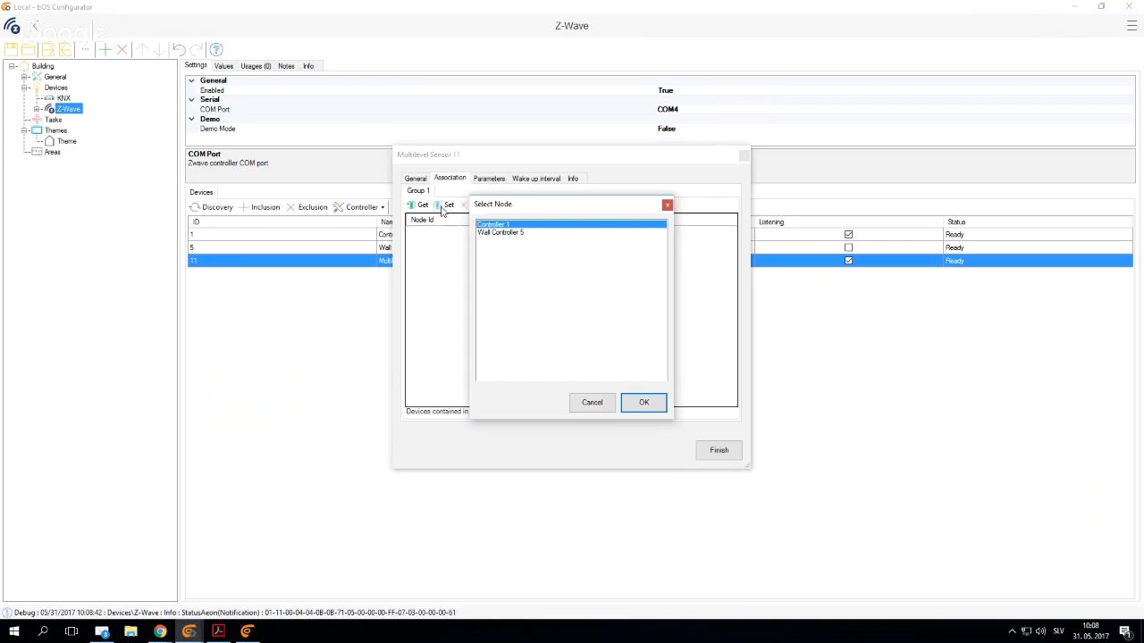
{"action": "left_click", "coordinate": [639, 401]}
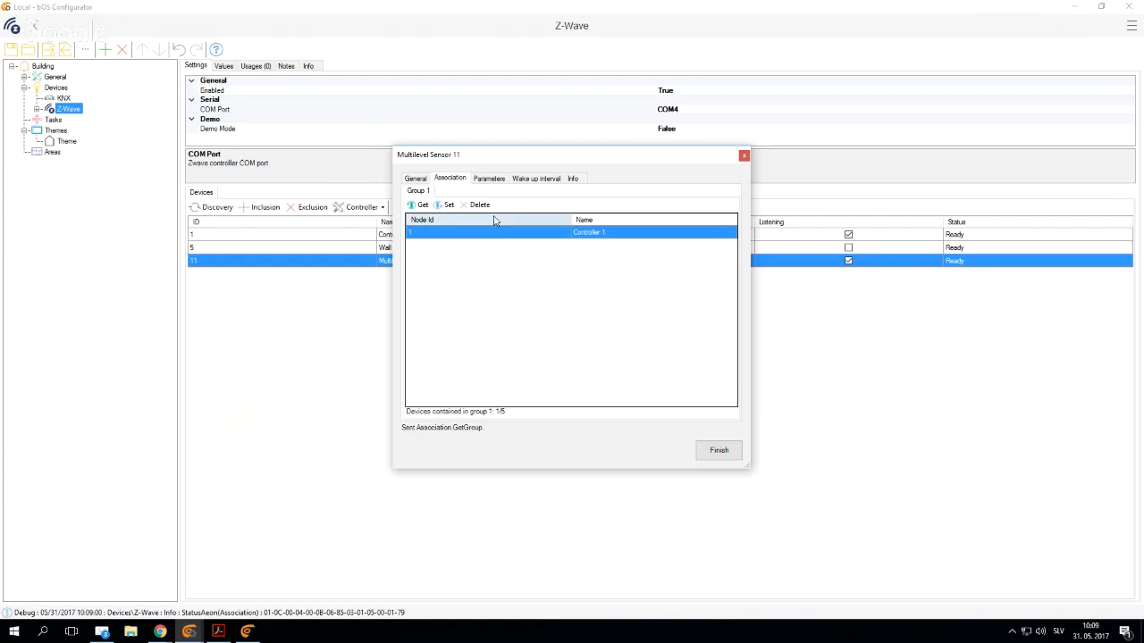
- Show the multilevel sensor's parameters in an enlarged window and examine the details of the PIR time parameter
{"action": "left_click", "coordinate": [490, 179]}
{"action": "left_click_drag", "start_coordinate": [486, 160], "coordinate": [392, 61]}
{"action": "left_click_drag", "start_coordinate": [657, 370], "coordinate": [974, 583]}
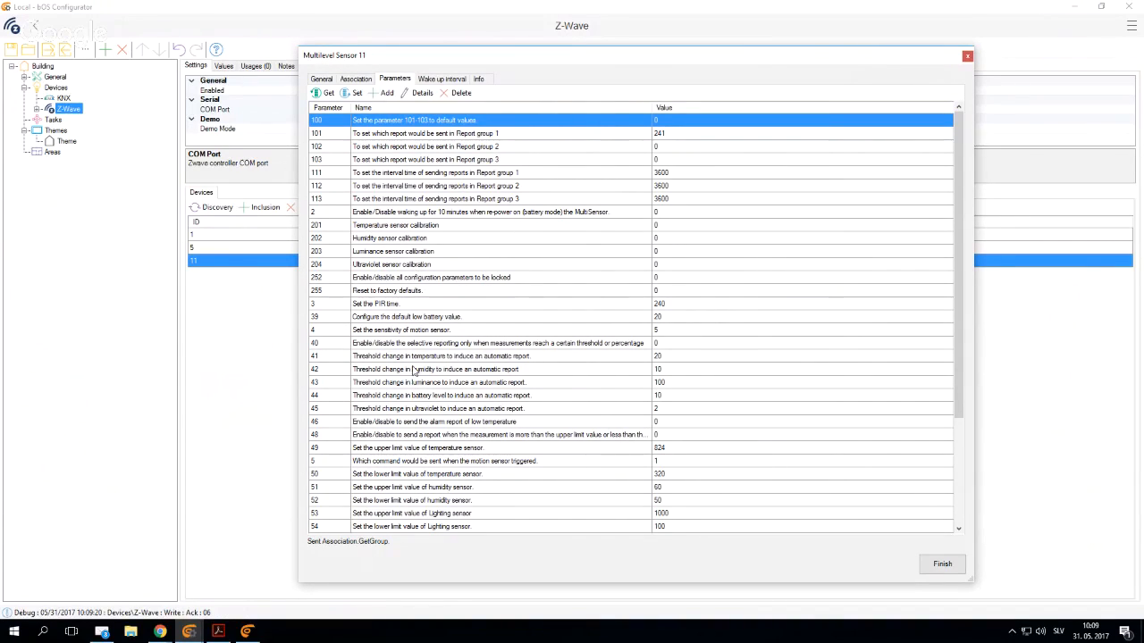
{"action": "left_click", "coordinate": [391, 258]}
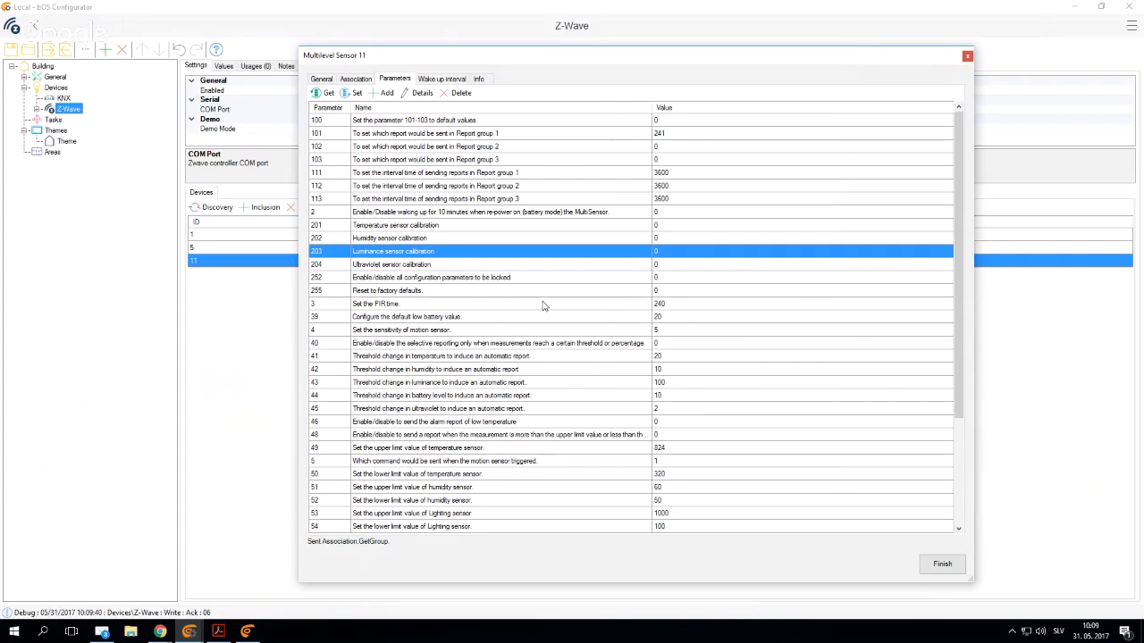
{"action": "left_click", "coordinate": [408, 307]}
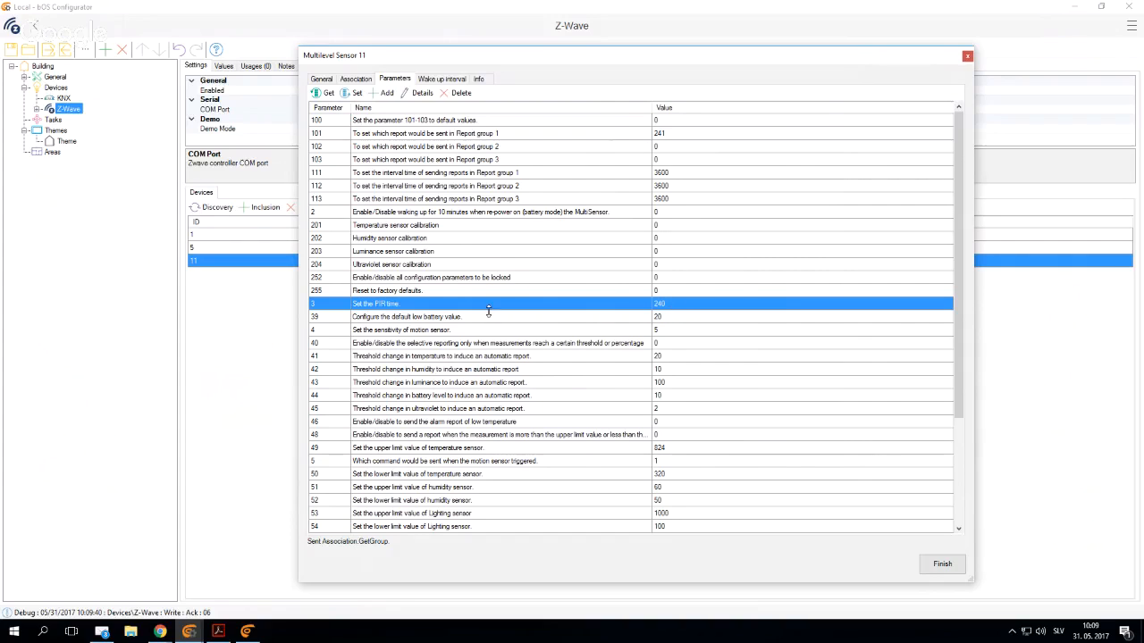
{"action": "double_click", "coordinate": [393, 307]}
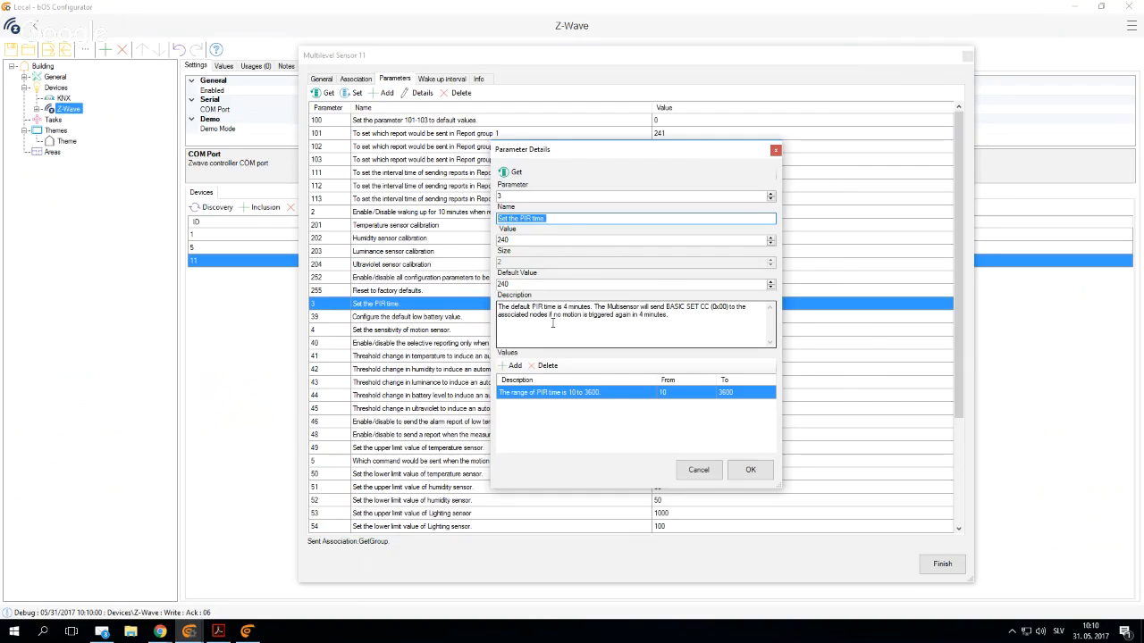
{"action": "left_click", "coordinate": [698, 469]}
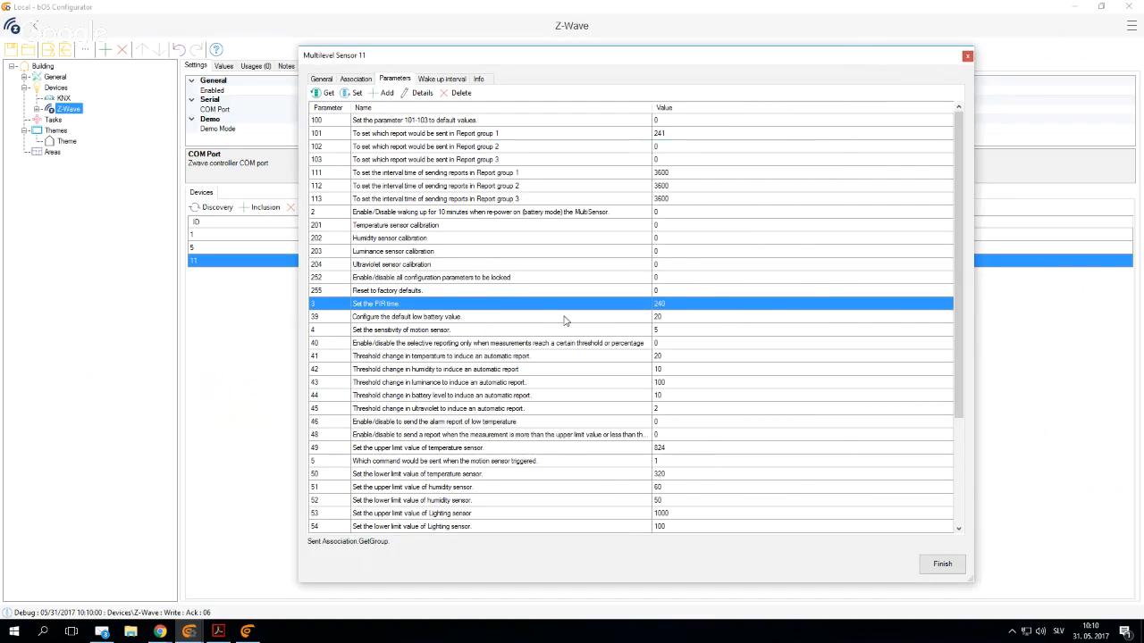
- Set the PIR time (parameter 3) of the multilevel sensor to 10
{"action": "left_click", "coordinate": [679, 304]}
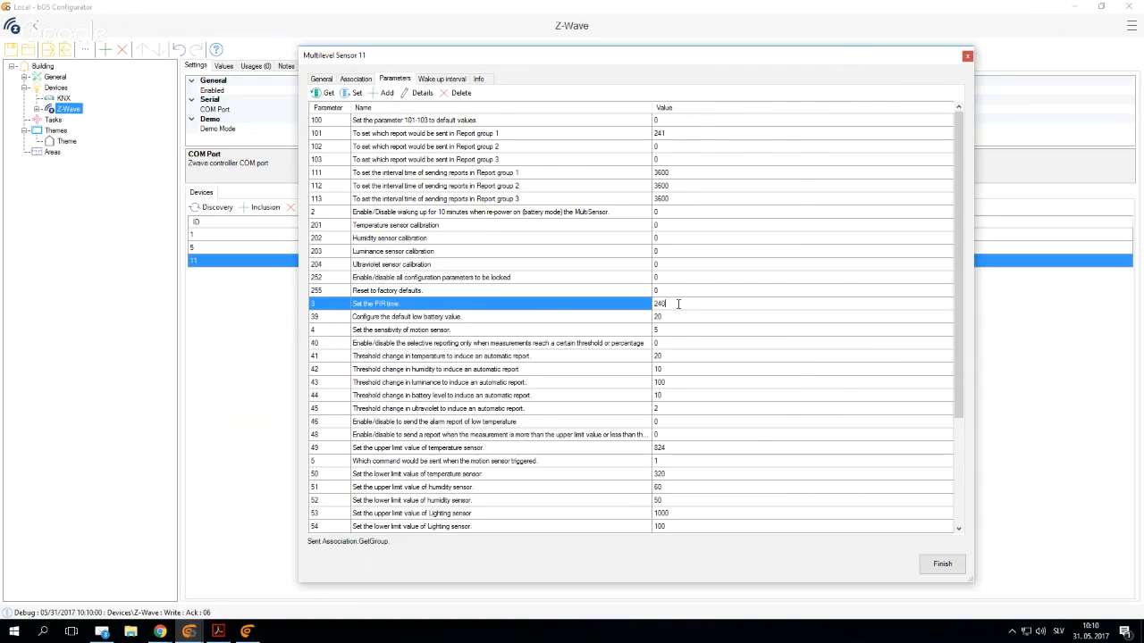
{"action": "key", "text": "BackSpace"}
{"action": "key", "text": "BackSpace"}
{"action": "type", "text": "10"}
{"action": "left_click", "coordinate": [614, 319]}
{"action": "left_click", "coordinate": [611, 305]}
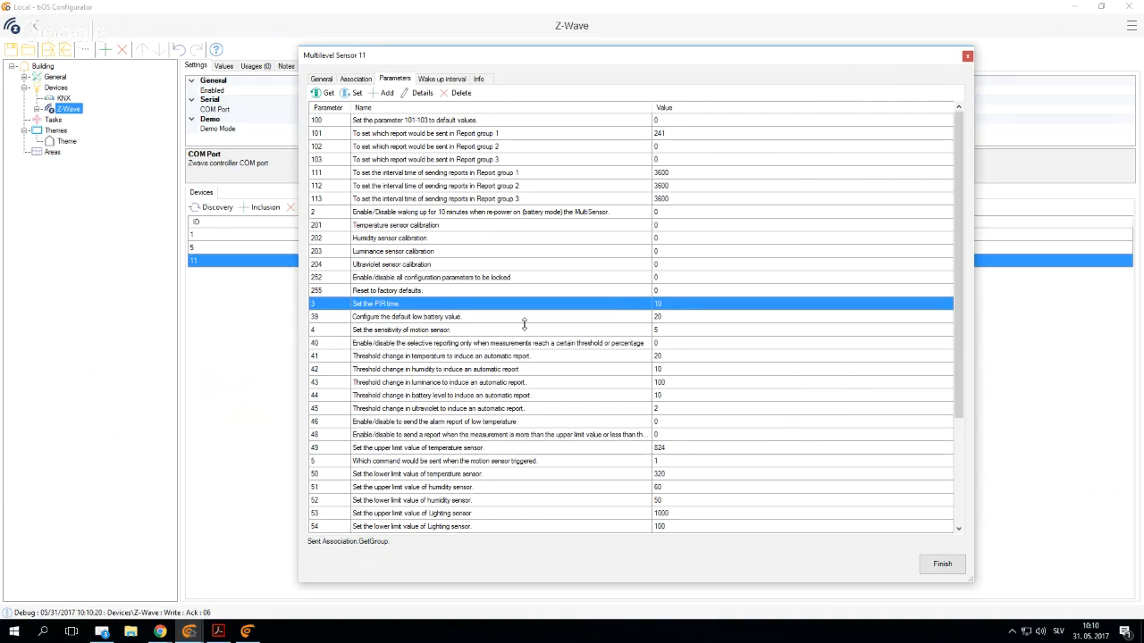
- Check the allowed levels of the motion sensor sensitivity (parameter 4) and set its value to 1
{"action": "left_click", "coordinate": [444, 330]}
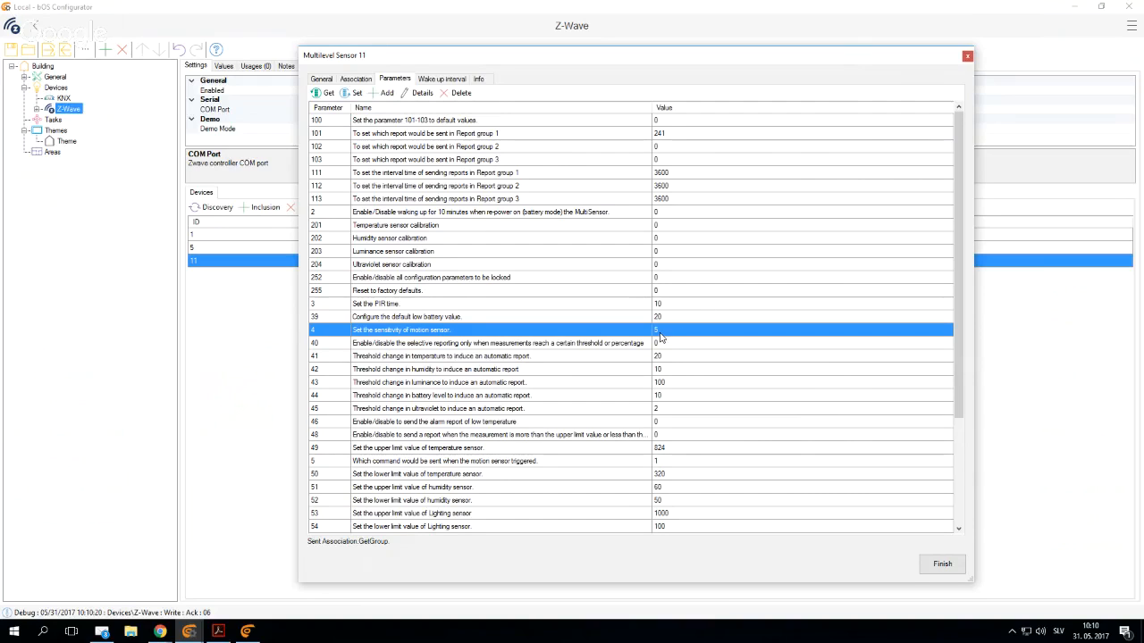
{"action": "double_click", "coordinate": [404, 332]}
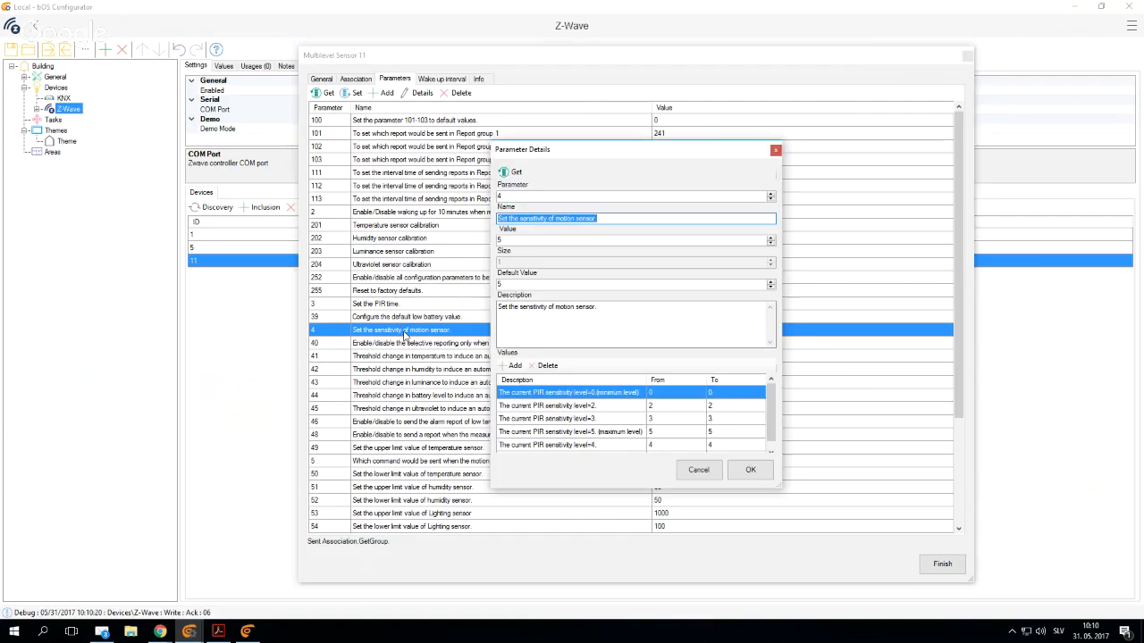
{"action": "left_click", "coordinate": [556, 435]}
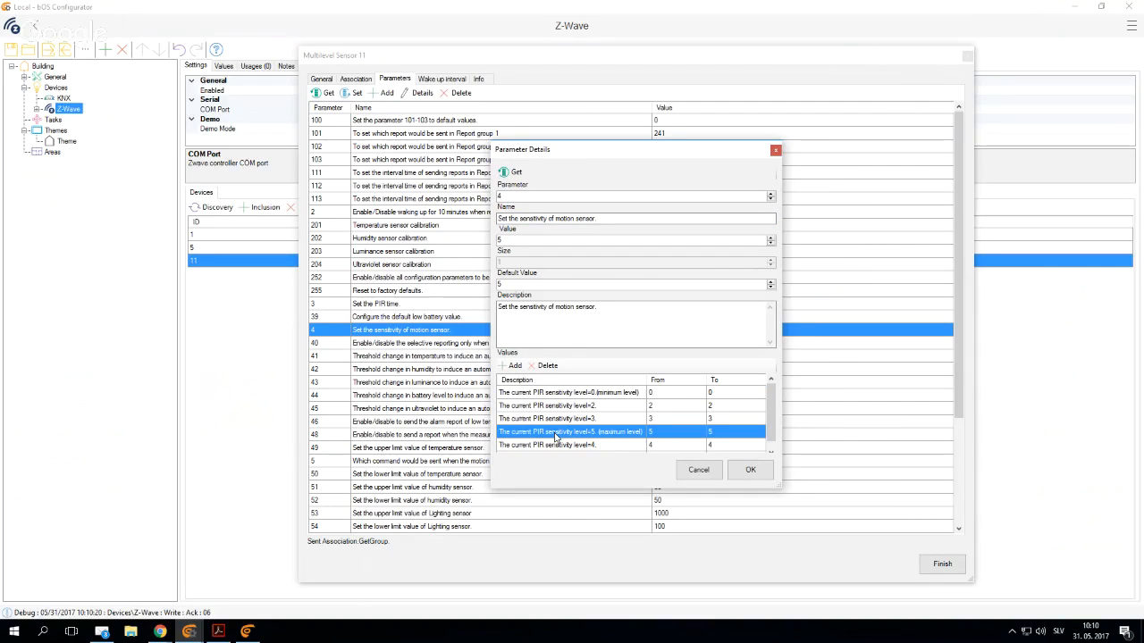
{"action": "left_click", "coordinate": [698, 470]}
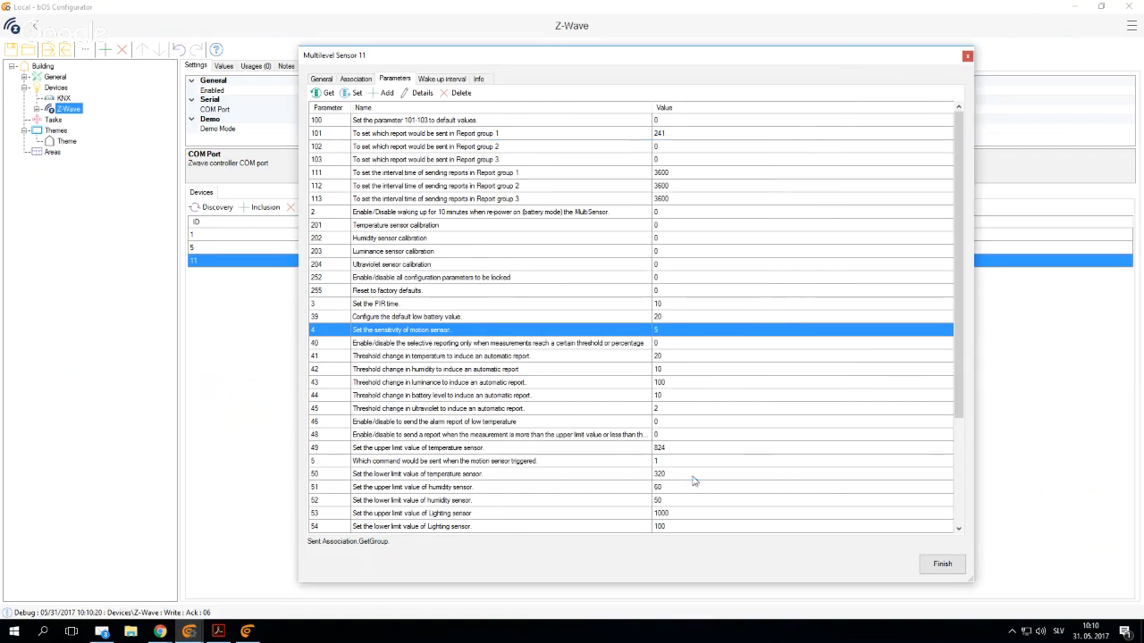
{"action": "left_click", "coordinate": [662, 330]}
{"action": "type", "text": "1"}
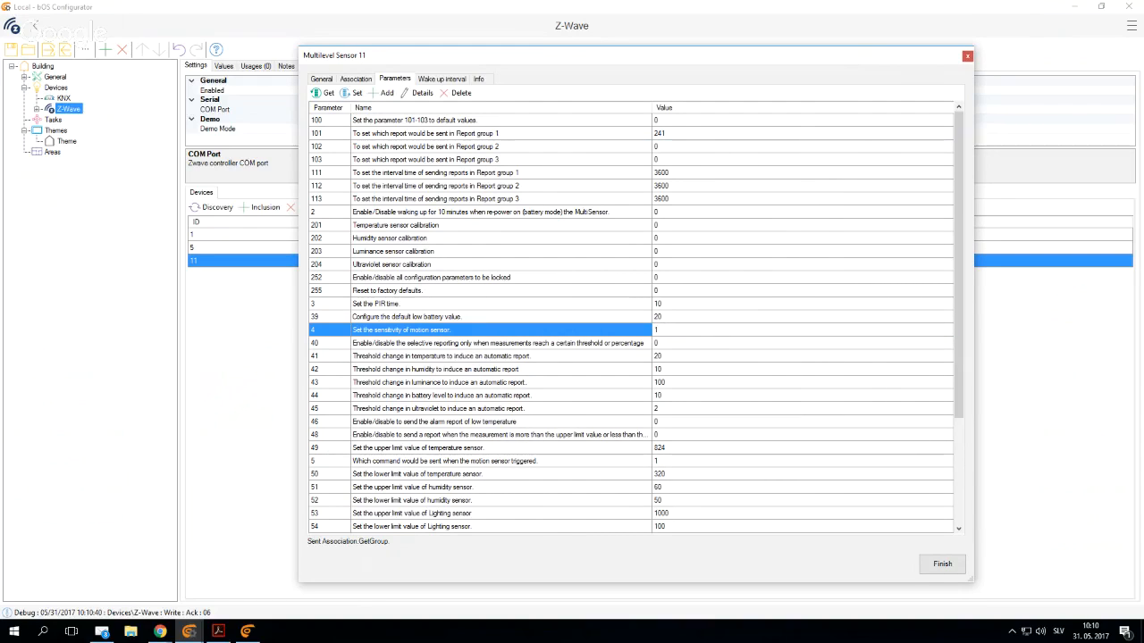
{"action": "left_click", "coordinate": [678, 319]}
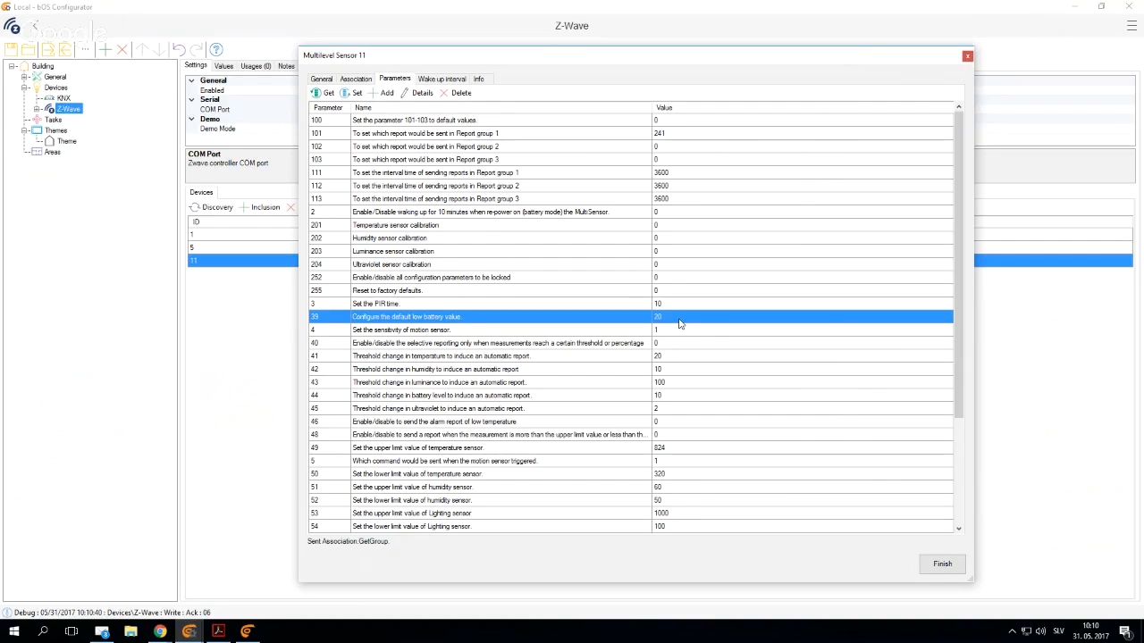
- Send the motion sensor sensitivity value (parameter 4) to the multilevel sensor
{"action": "left_click", "coordinate": [663, 331]}
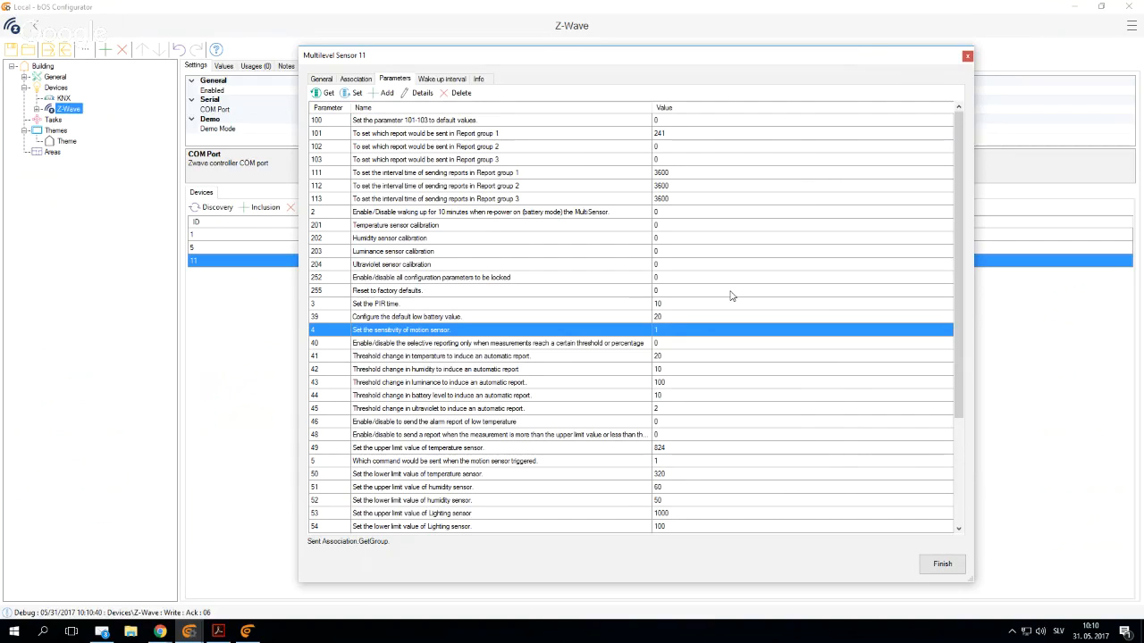
{"action": "left_click", "coordinate": [349, 96]}
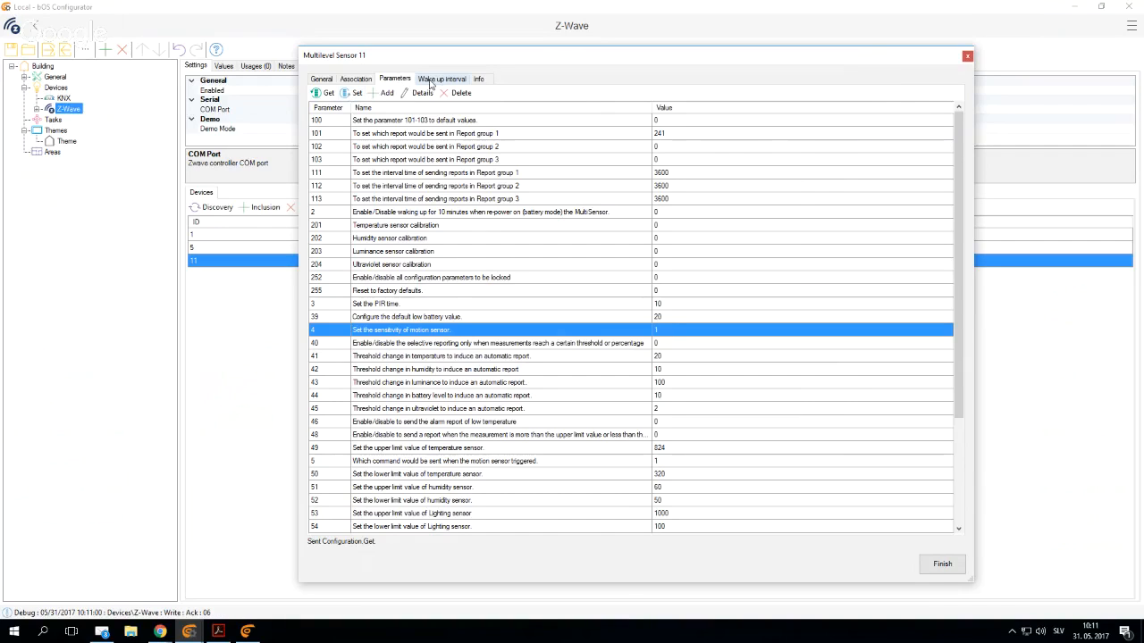
- Check the multilevel sensor's wake-up interval and read through its MultiSensor 6 product details page
{"action": "left_click", "coordinate": [442, 80]}
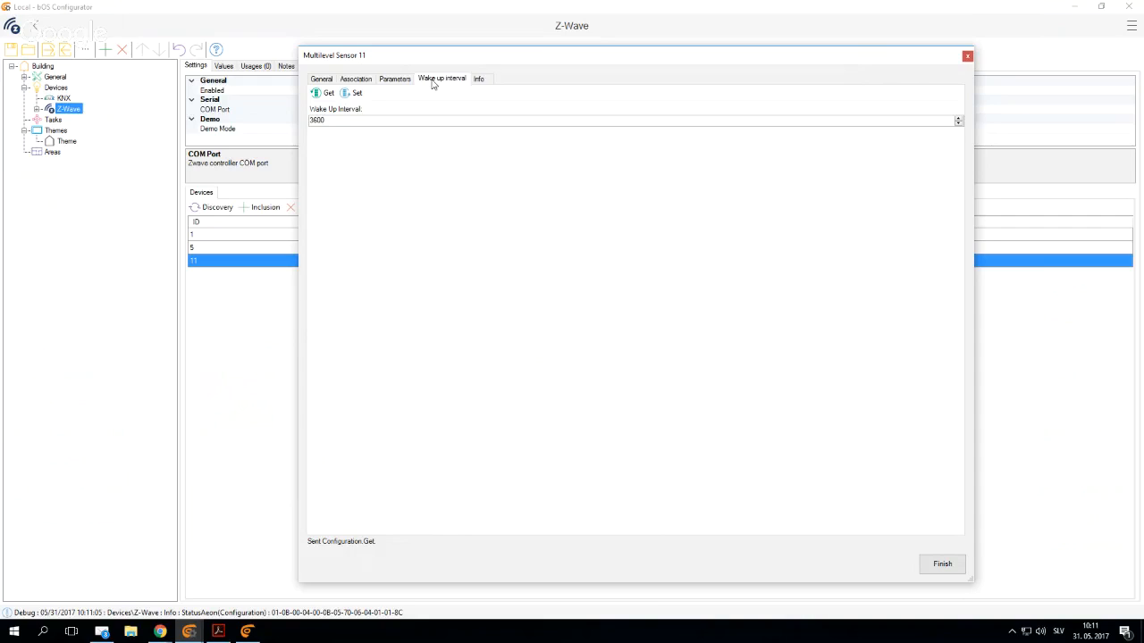
{"action": "left_click", "coordinate": [480, 78]}
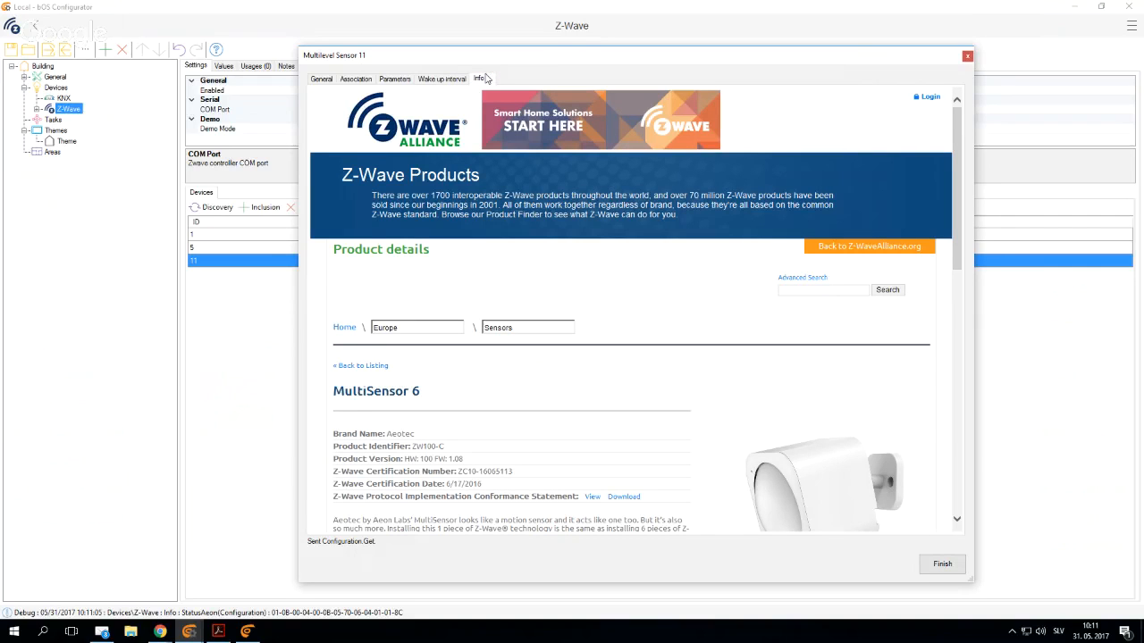
{"action": "left_click_drag", "start_coordinate": [507, 56], "coordinate": [468, 3]}
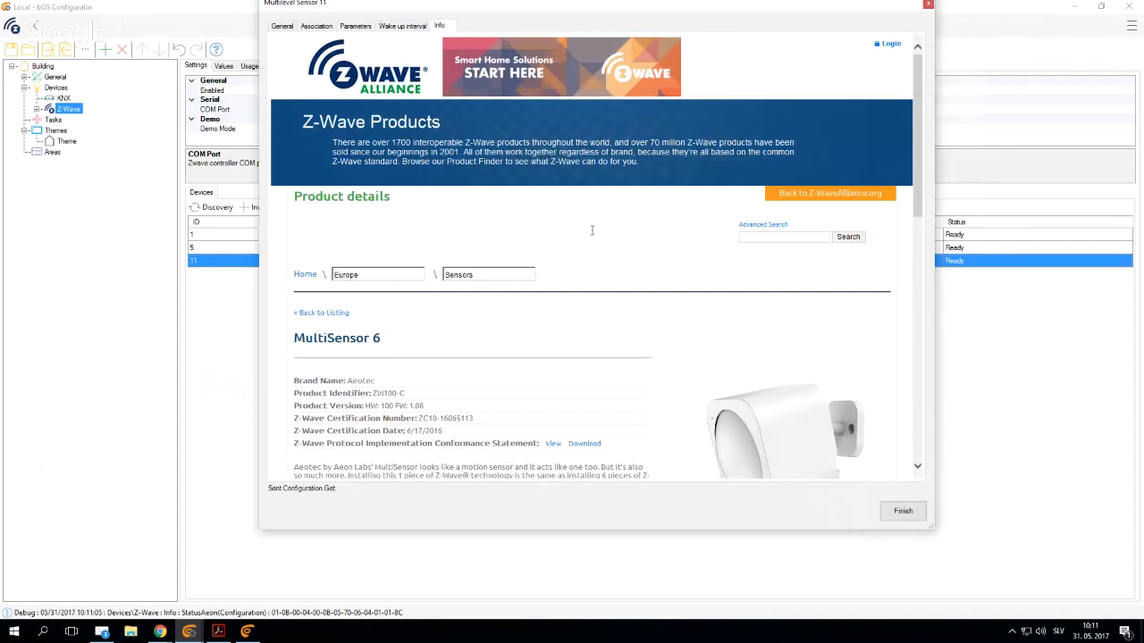
{"action": "scroll", "coordinate": [592, 231], "scroll_direction": "down", "scroll_amount": 3}
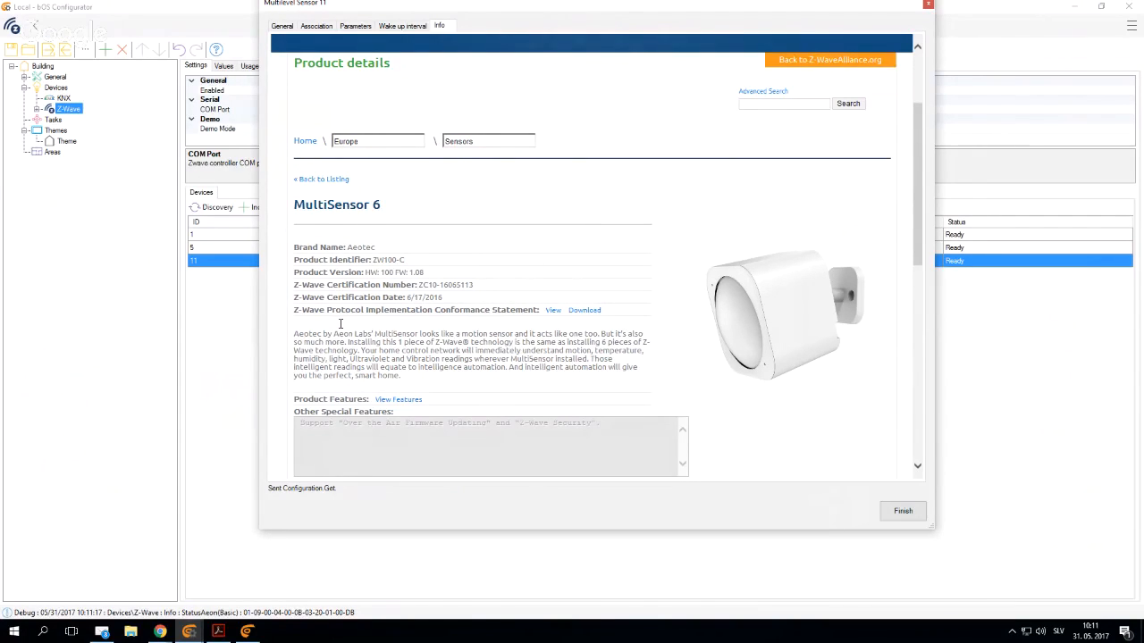
{"action": "scroll", "coordinate": [340, 323], "scroll_direction": "down", "scroll_amount": 3}
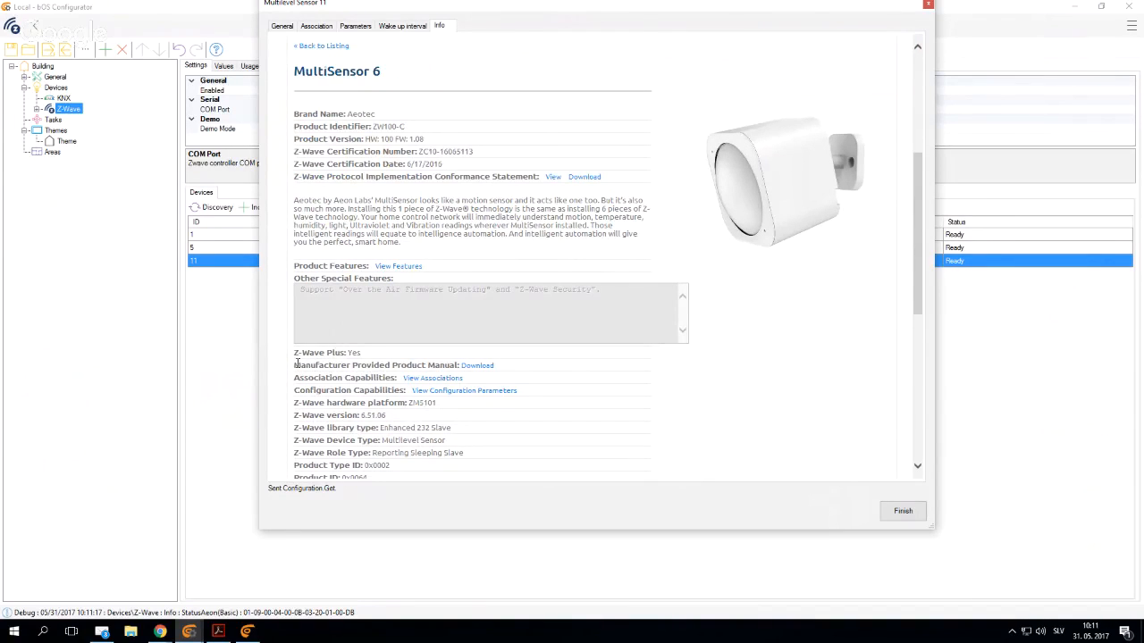
- Download and open the manufacturer-provided product manual of the MultiSensor 6
{"action": "left_click", "coordinate": [482, 365]}
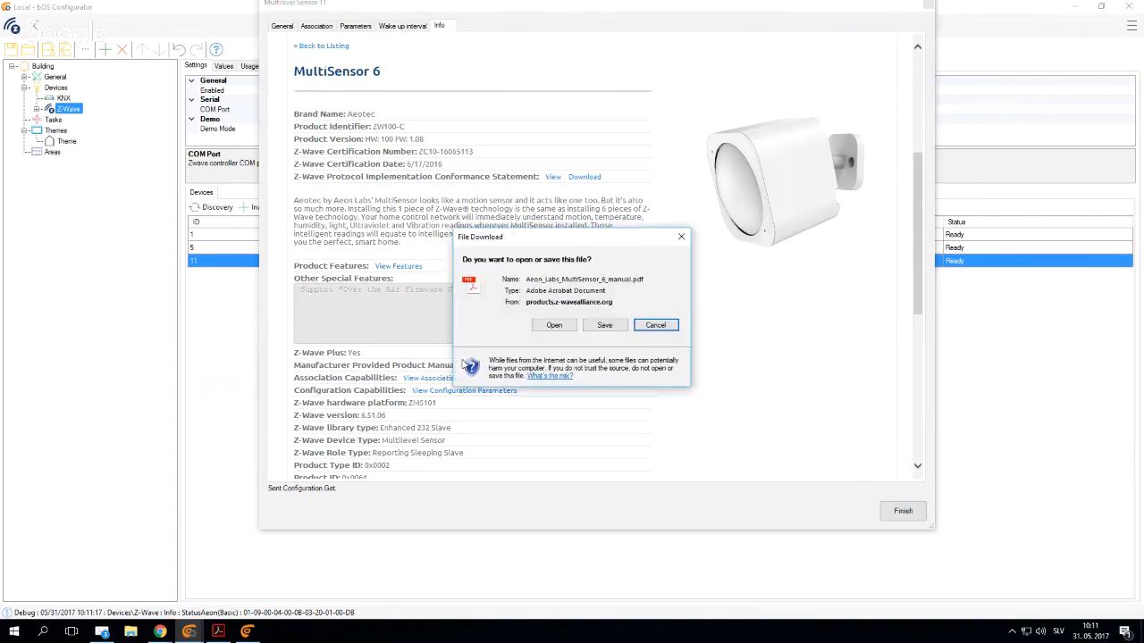
{"action": "left_click", "coordinate": [554, 326]}
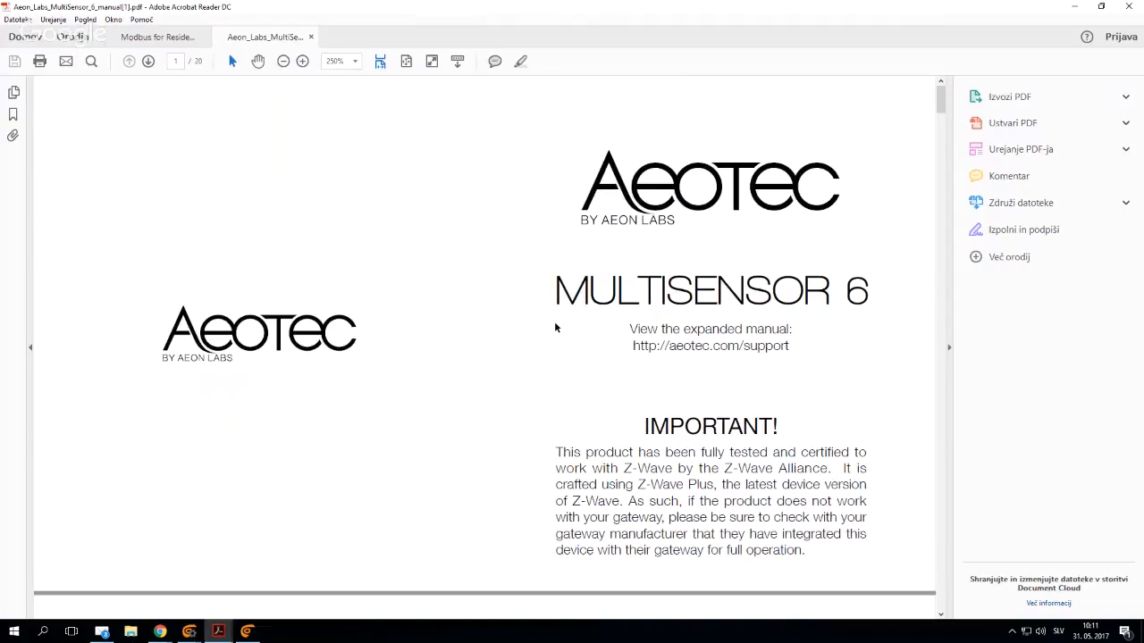
{"action": "left_click", "coordinate": [949, 351]}
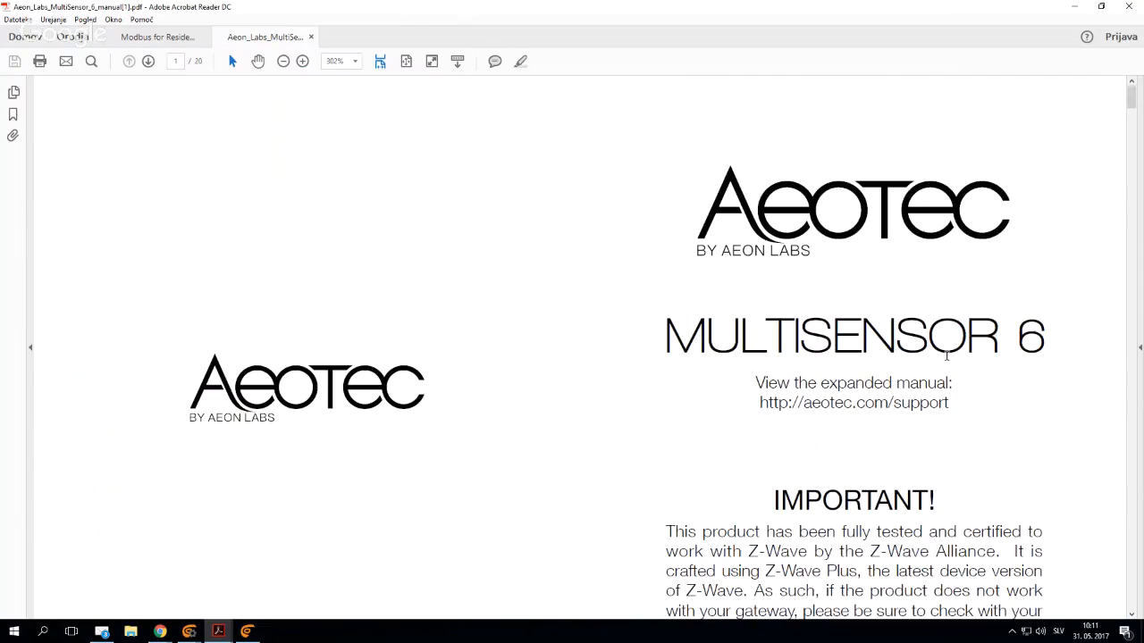
- Skim the MultiSensor 6 manual for the inclusion, motion delay and sensitivity instructions, and close the document
{"action": "scroll", "coordinate": [578, 347], "scroll_direction": "down", "scroll_amount": 5}
{"action": "scroll", "coordinate": [559, 389], "scroll_direction": "down", "scroll_amount": 9}
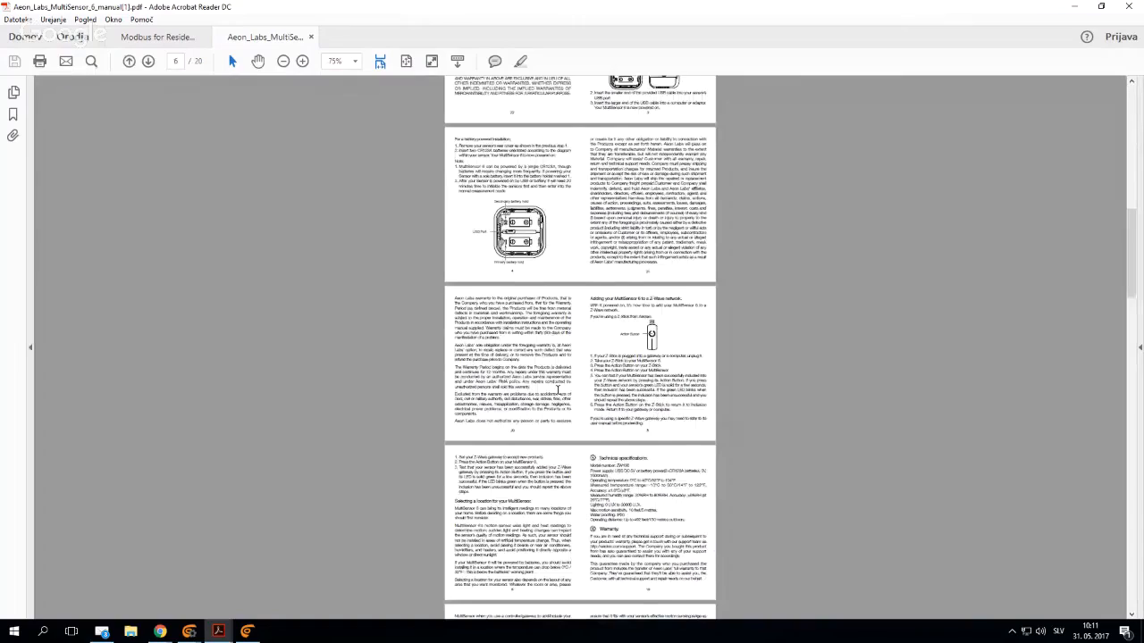
{"action": "scroll", "coordinate": [557, 390], "scroll_direction": "down", "scroll_amount": 2}
{"action": "scroll", "coordinate": [554, 393], "scroll_direction": "up", "scroll_amount": 2}
{"action": "scroll", "coordinate": [543, 402], "scroll_direction": "up", "scroll_amount": 1}
{"action": "scroll", "coordinate": [544, 402], "scroll_direction": "down", "scroll_amount": 4}
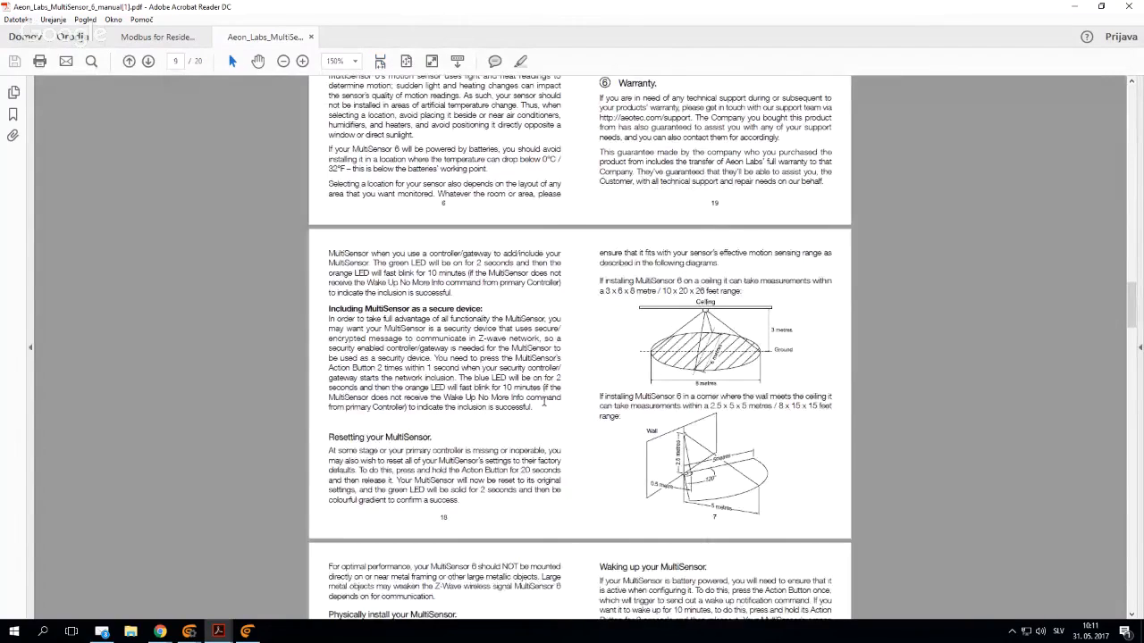
{"action": "scroll", "coordinate": [543, 399], "scroll_direction": "down", "scroll_amount": 15}
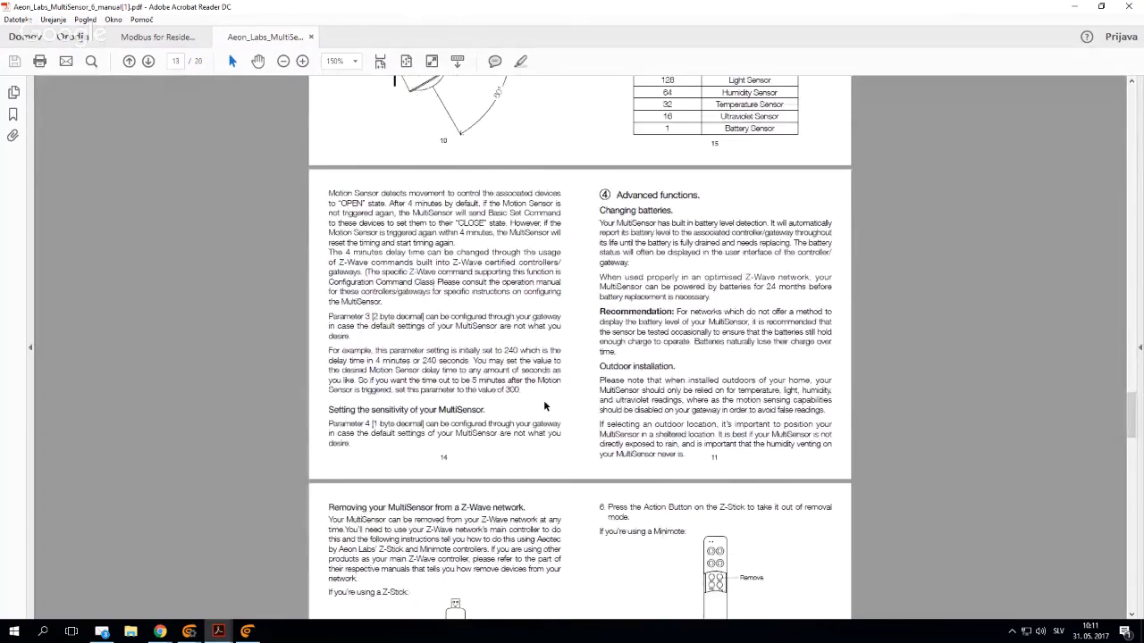
{"action": "scroll", "coordinate": [544, 401], "scroll_direction": "down", "scroll_amount": 3}
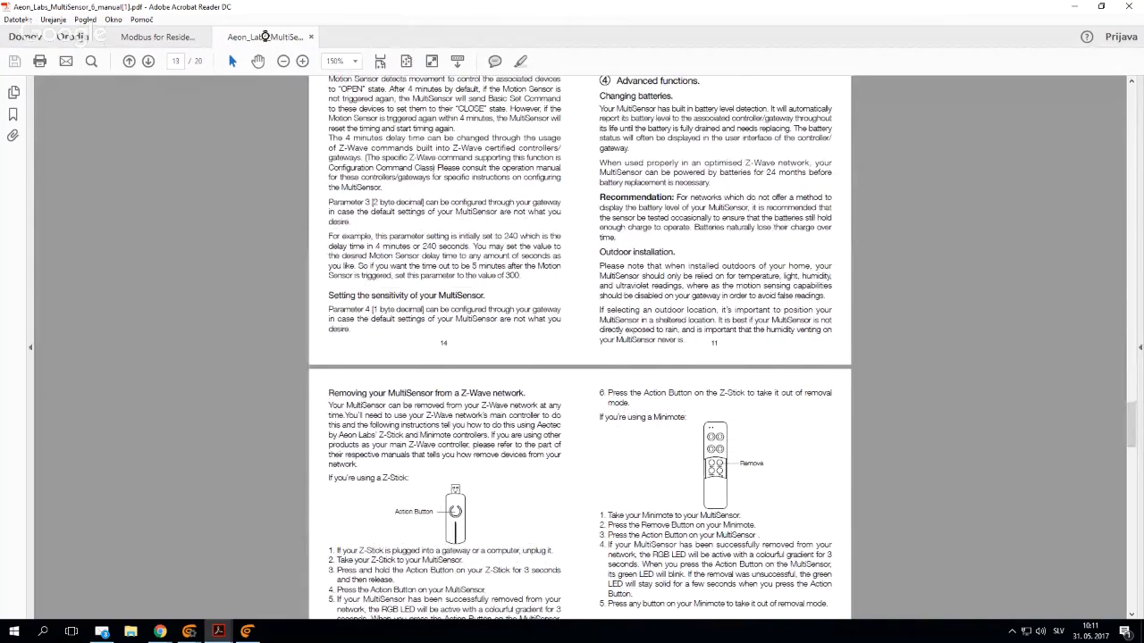
{"action": "left_click", "coordinate": [311, 37]}
{"action": "left_click", "coordinate": [1073, 9]}
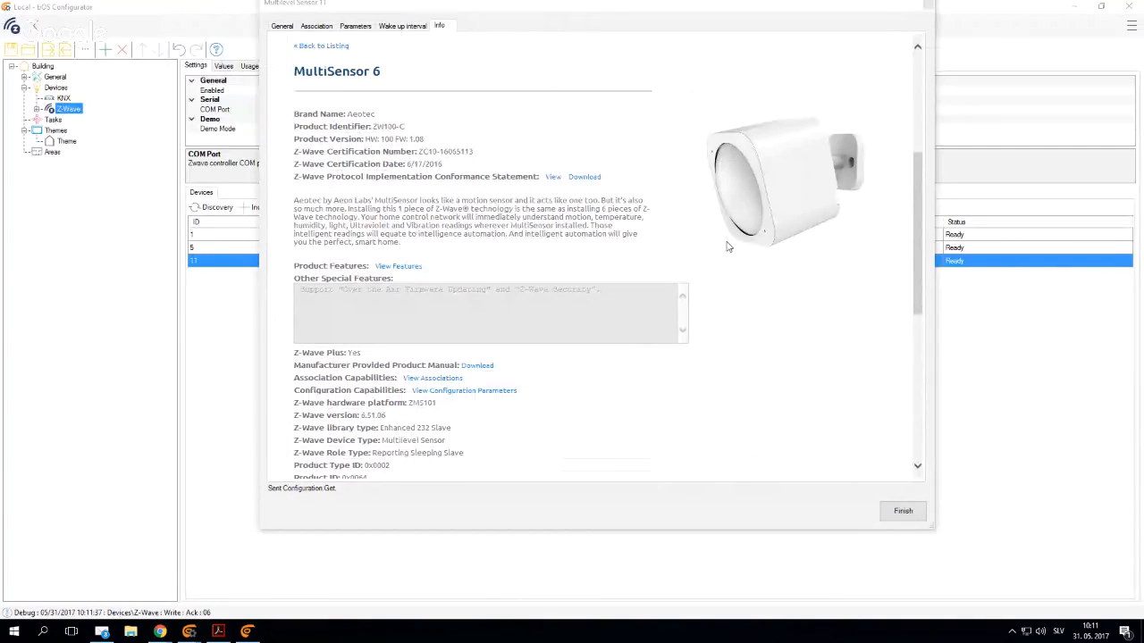
- Finish the multilevel sensor's configuration and reopen it to check the stored parameters
{"action": "left_click", "coordinate": [899, 511]}
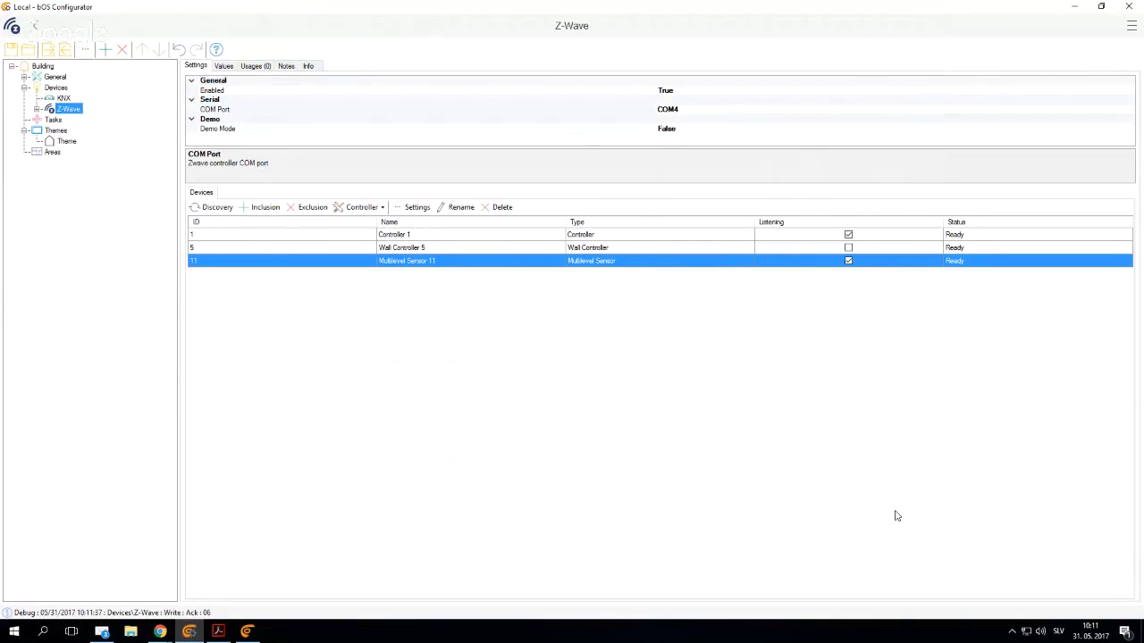
{"action": "double_click", "coordinate": [466, 259]}
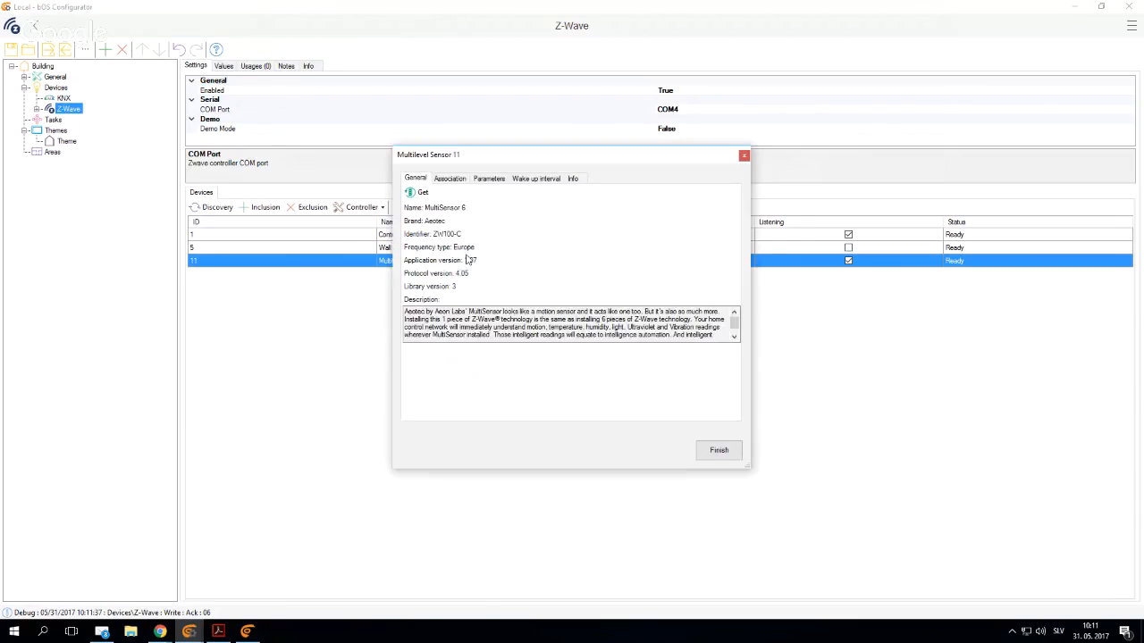
{"action": "left_click", "coordinate": [489, 179]}
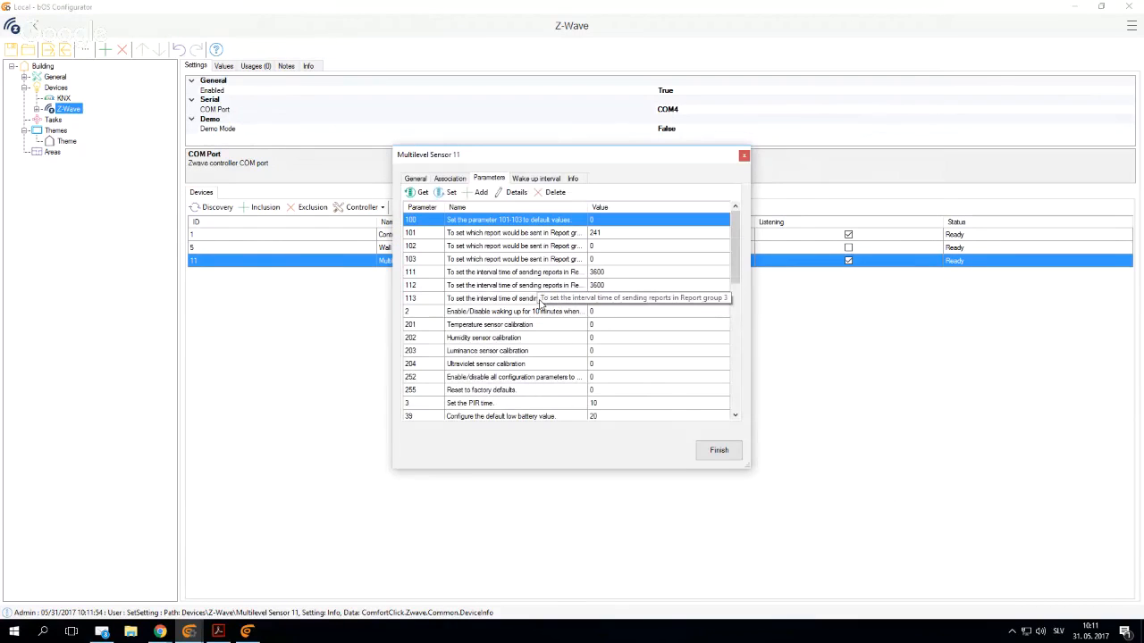
{"action": "left_click", "coordinate": [731, 456]}
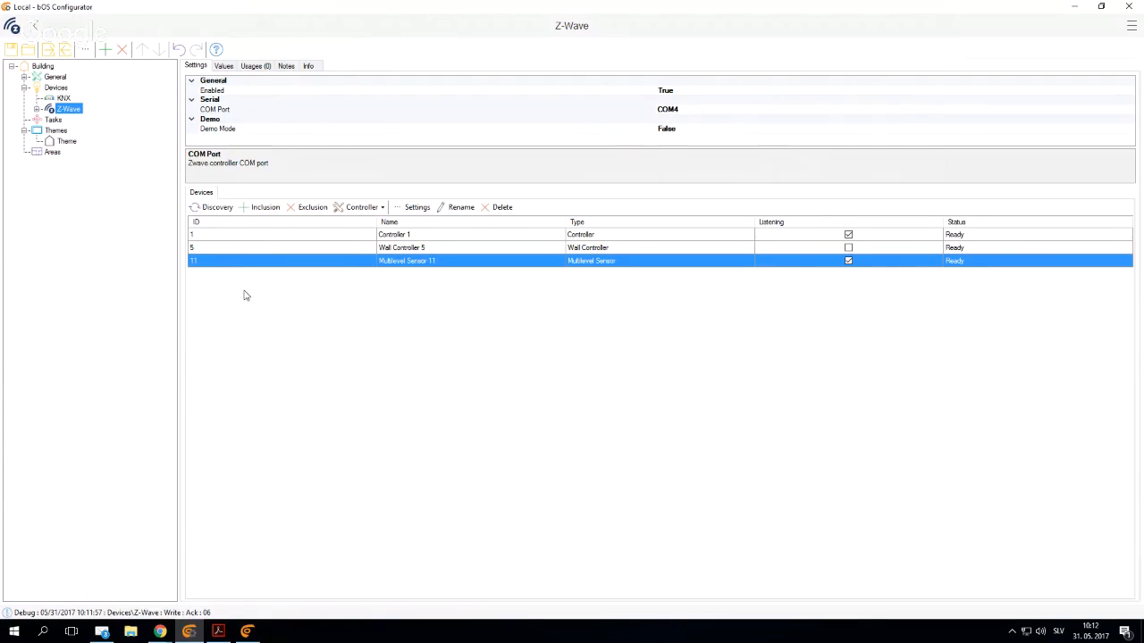
- Add a 1Bit data point named Light 1 under the KNX device
{"action": "left_click", "coordinate": [64, 98]}
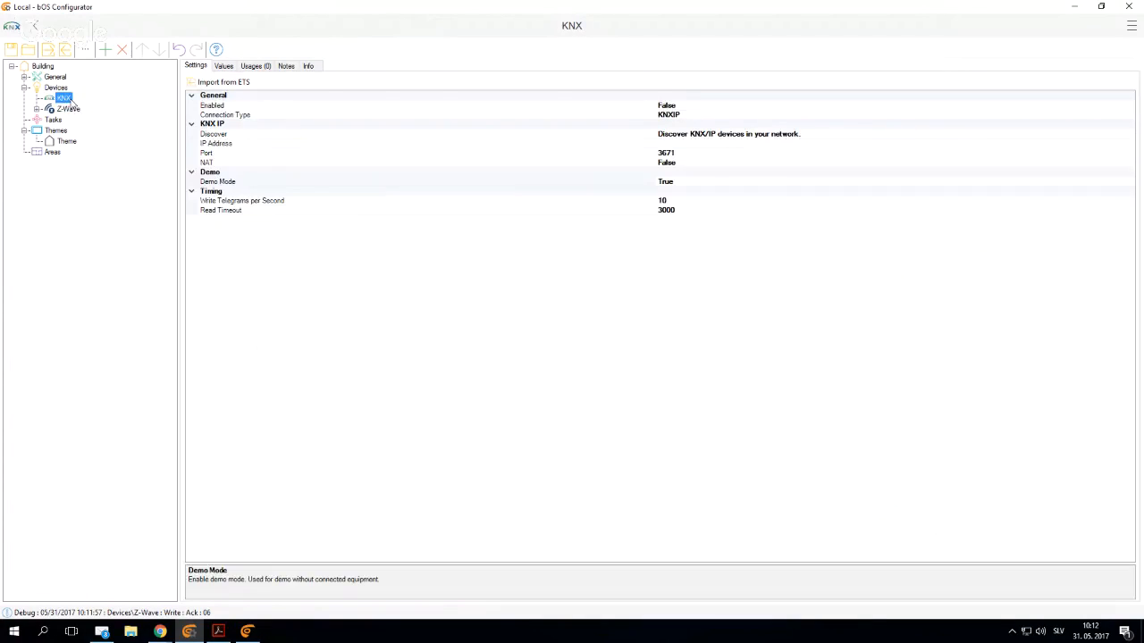
{"action": "right_click", "coordinate": [66, 99]}
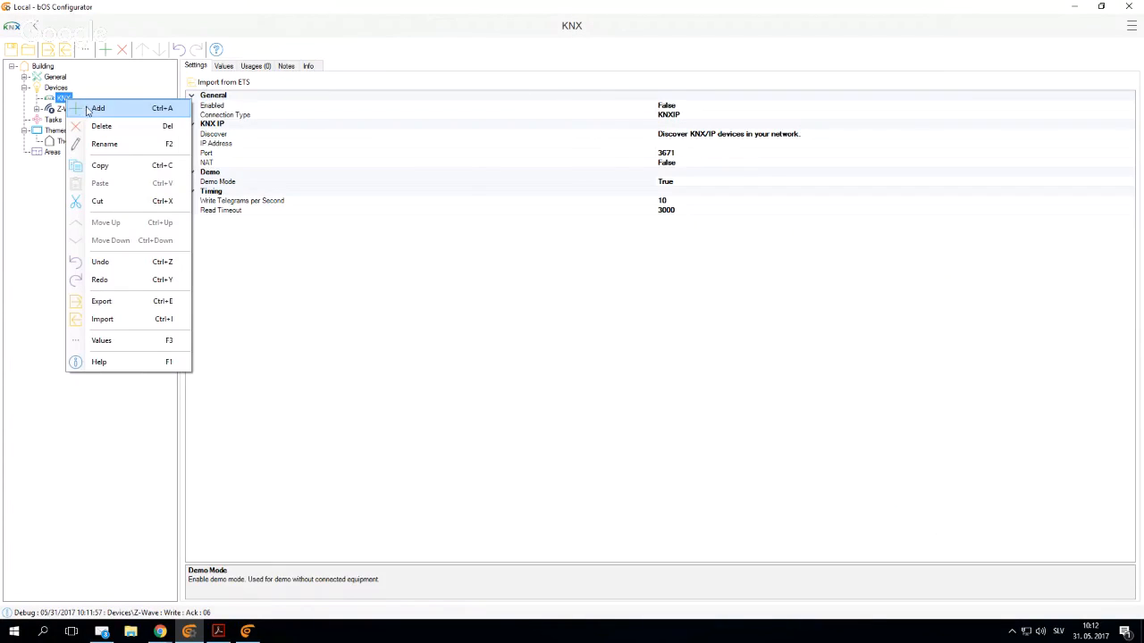
{"action": "left_click", "coordinate": [90, 109]}
{"action": "scroll", "coordinate": [531, 286], "scroll_direction": "up", "scroll_amount": 2}
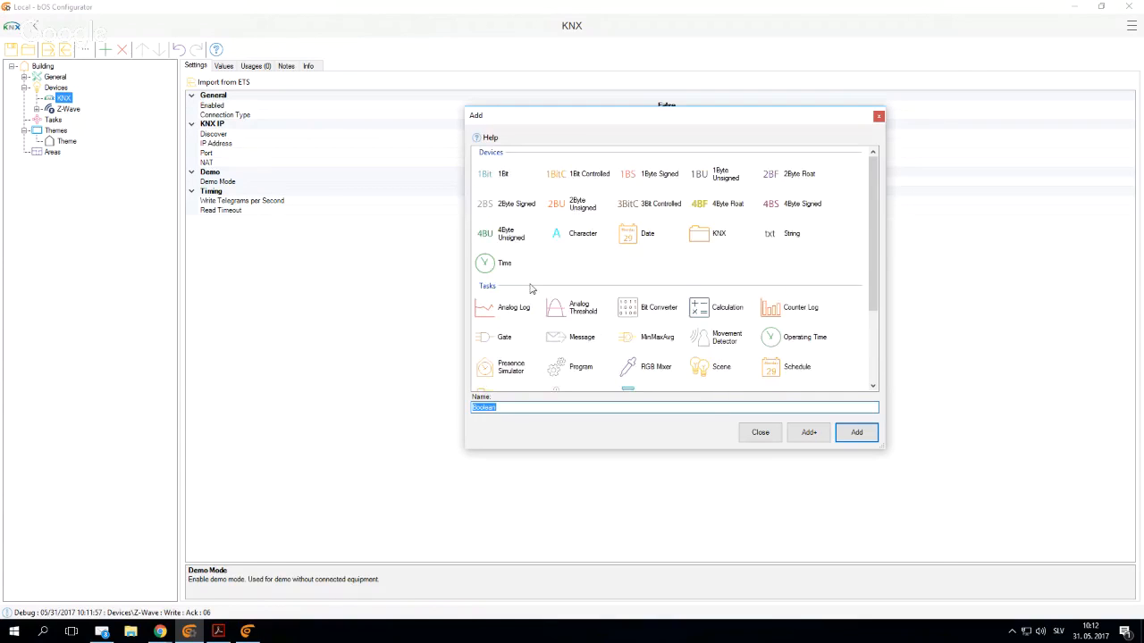
{"action": "left_click", "coordinate": [490, 174]}
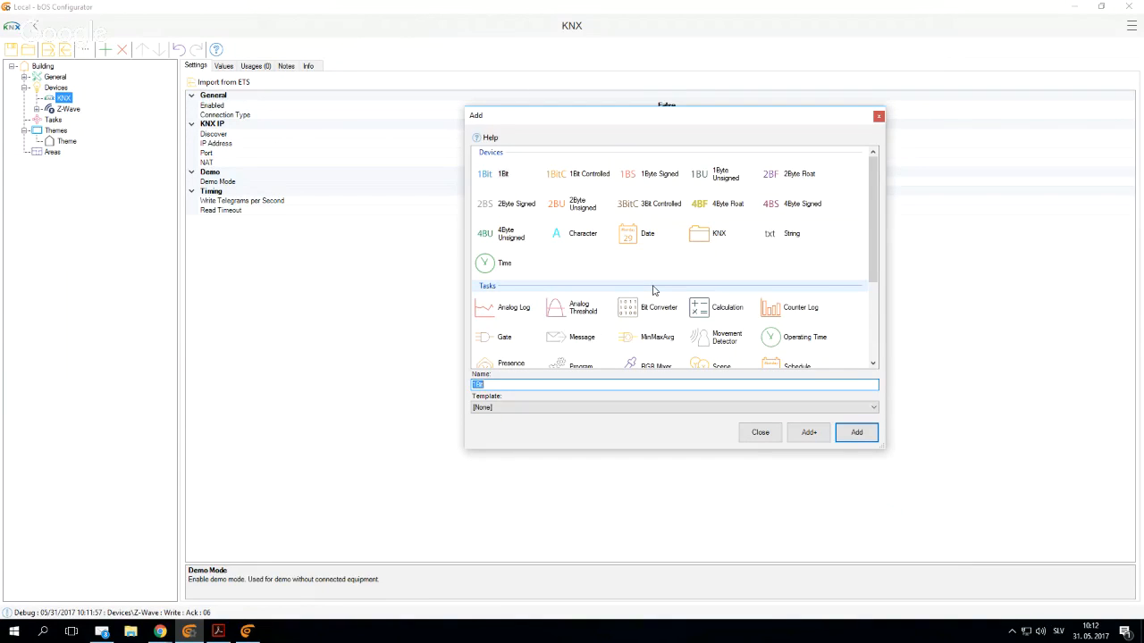
{"action": "type", "text": "Light 1"}
{"action": "key", "text": "Return"}
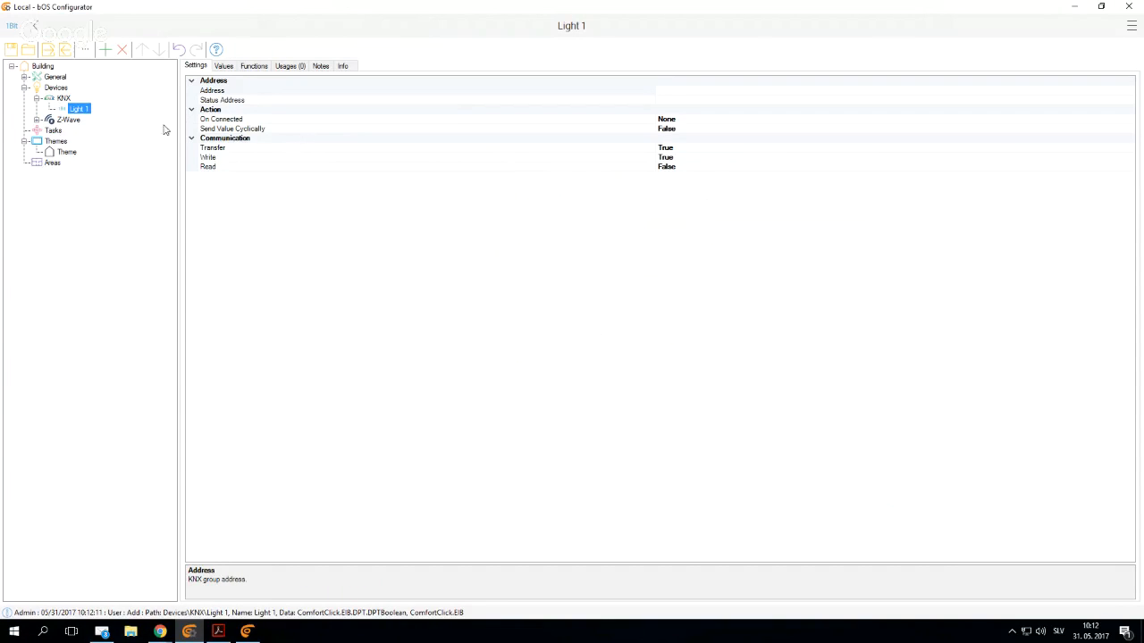
- Set the KNX group address of Light 1 to 1/0/1 and its status address to 1/1/1
{"action": "left_click", "coordinate": [662, 91]}
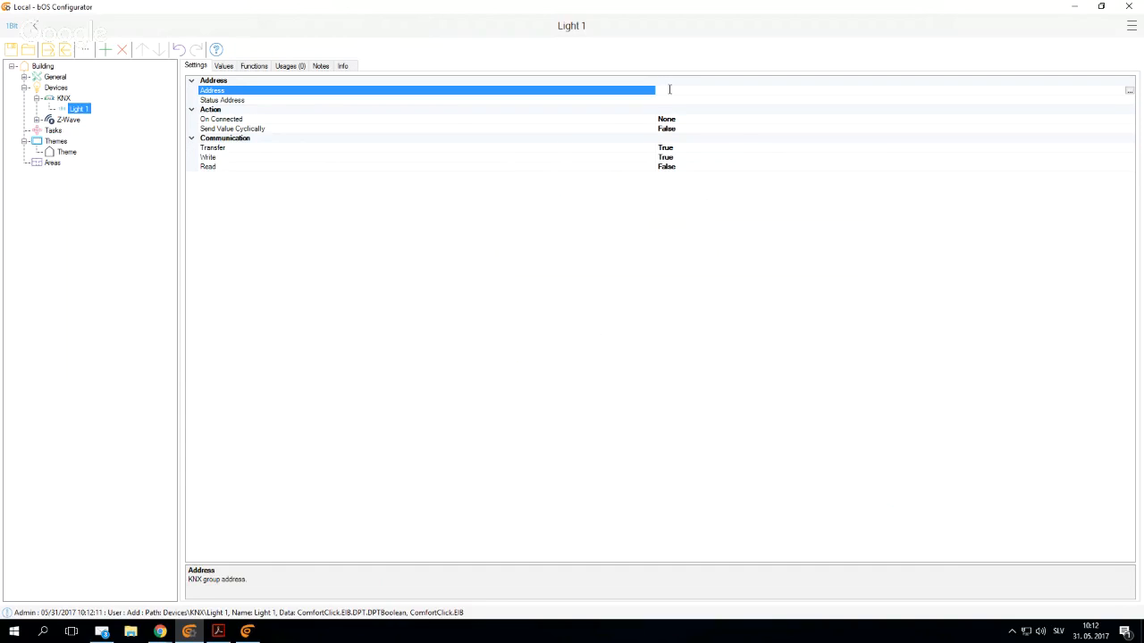
{"action": "type", "text": "1/"}
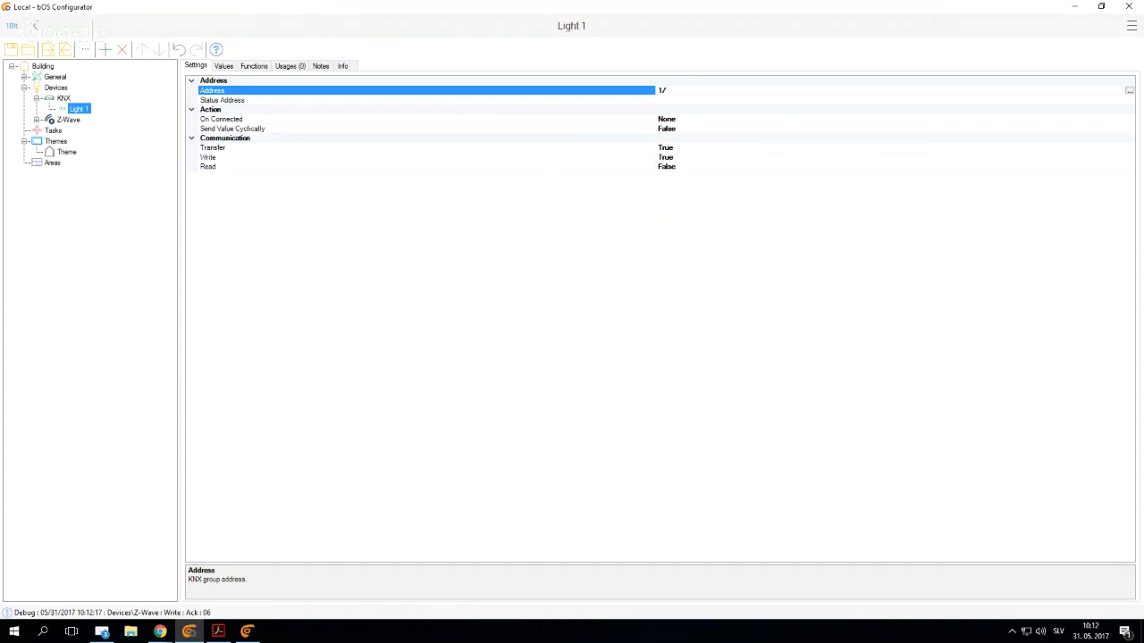
{"action": "type", "text": "0/1"}
{"action": "key", "text": "Return"}
{"action": "left_click", "coordinate": [676, 101]}
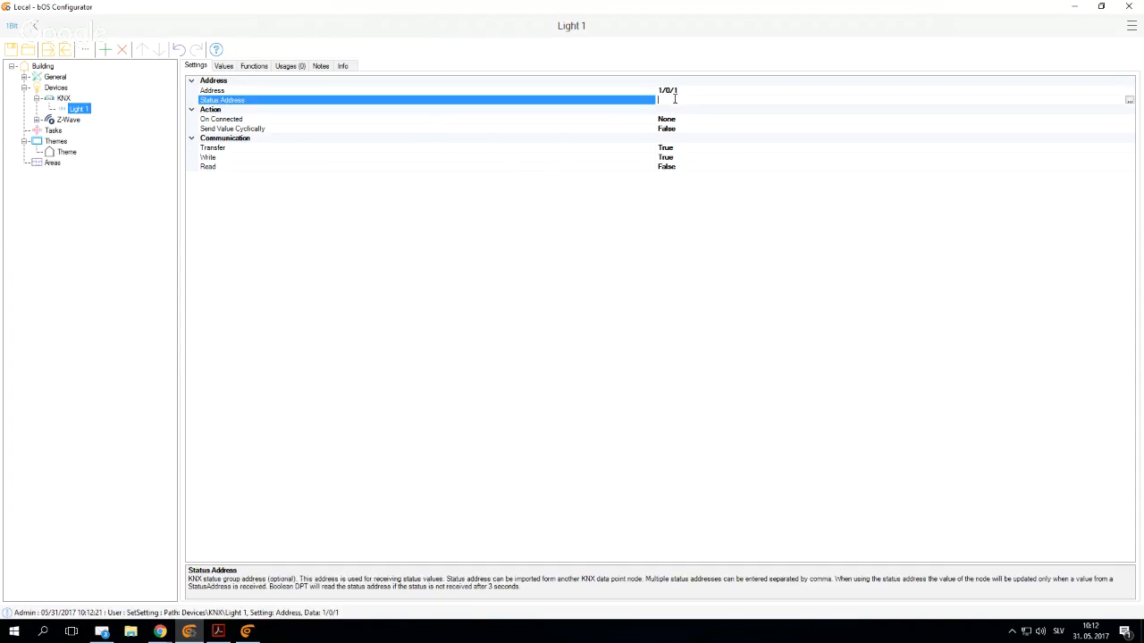
{"action": "type", "text": "1/1/1"}
{"action": "key", "text": "Return"}
{"action": "left_click", "coordinate": [53, 130]}
{"action": "left_click", "coordinate": [77, 109]}
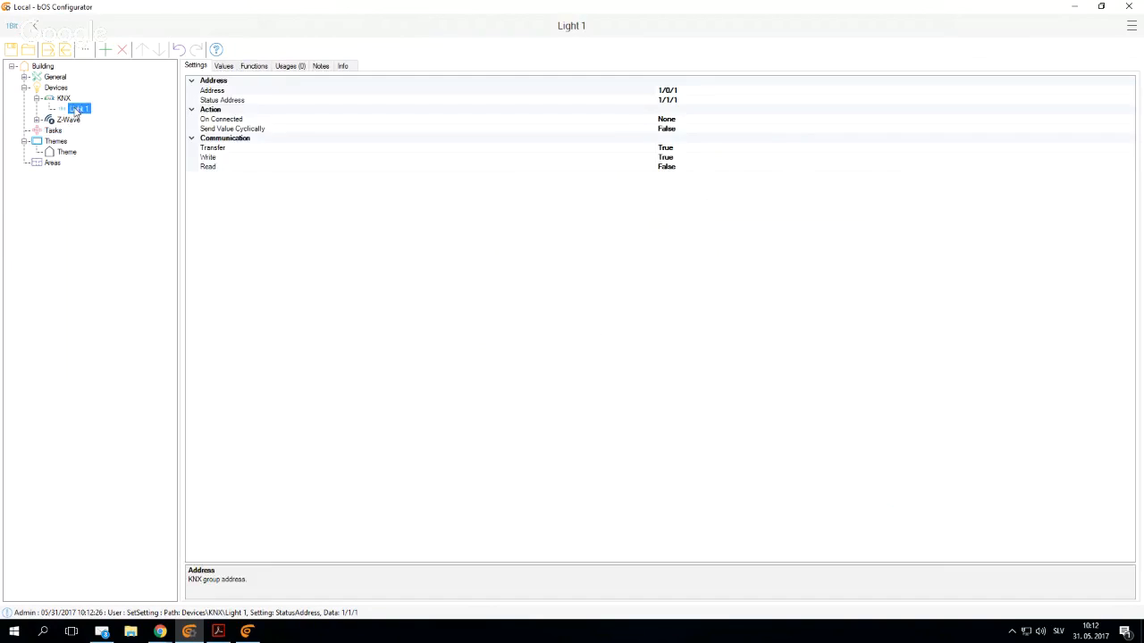
- Add a program named Sensor light under Tasks
{"action": "left_click", "coordinate": [51, 131]}
{"action": "right_click", "coordinate": [51, 130]}
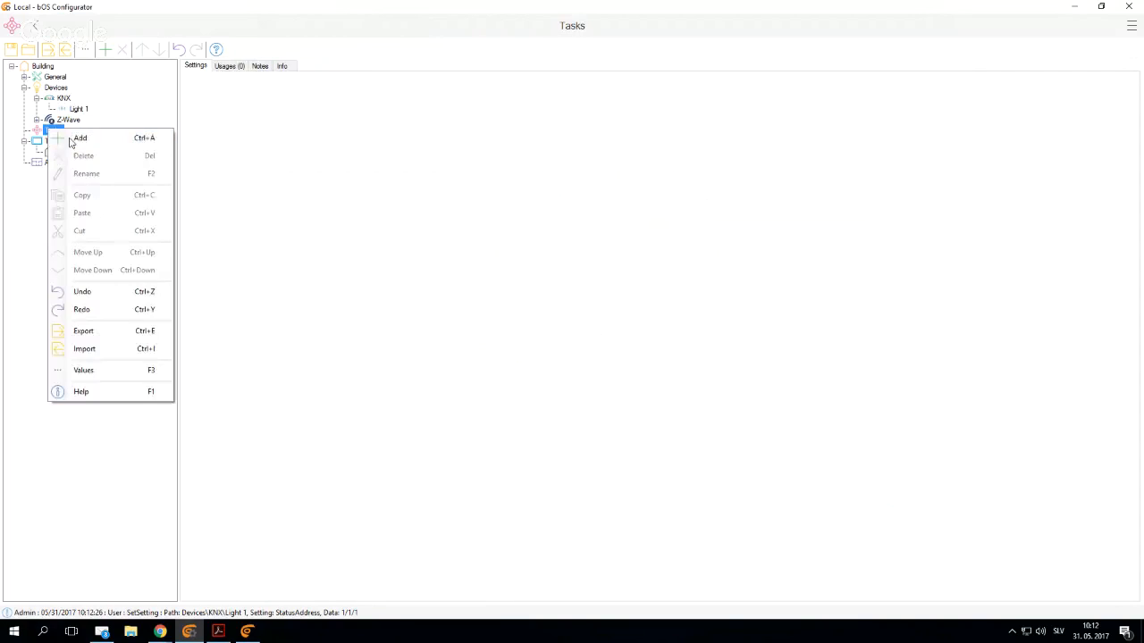
{"action": "left_click", "coordinate": [76, 137]}
{"action": "left_click", "coordinate": [554, 234]}
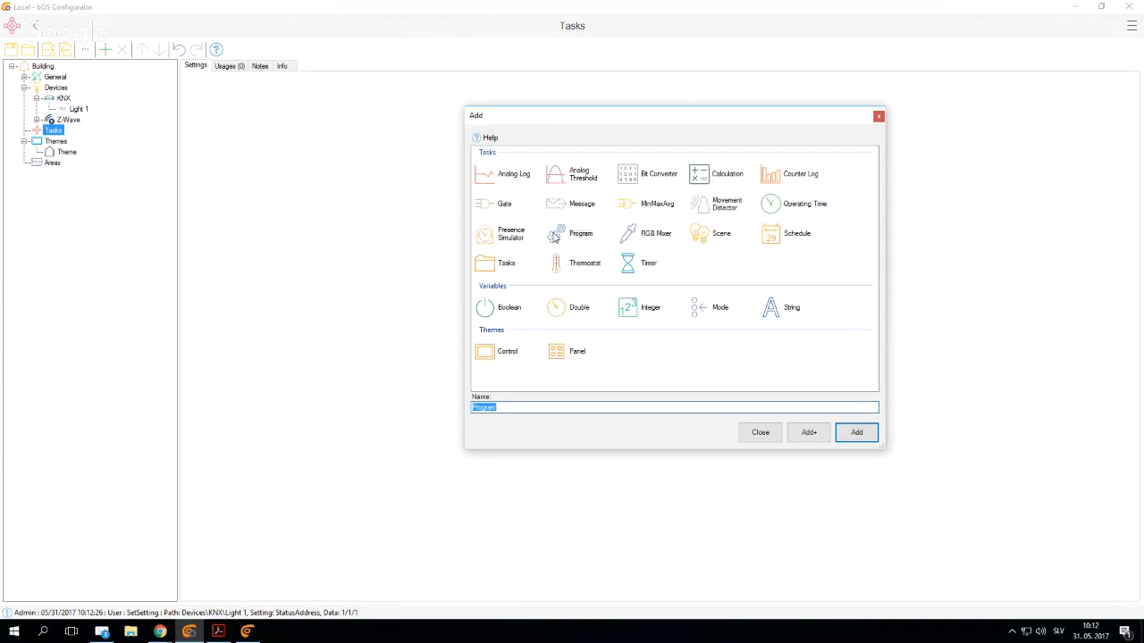
{"action": "type", "text": "Sensor light"}
{"action": "key", "text": "Return"}
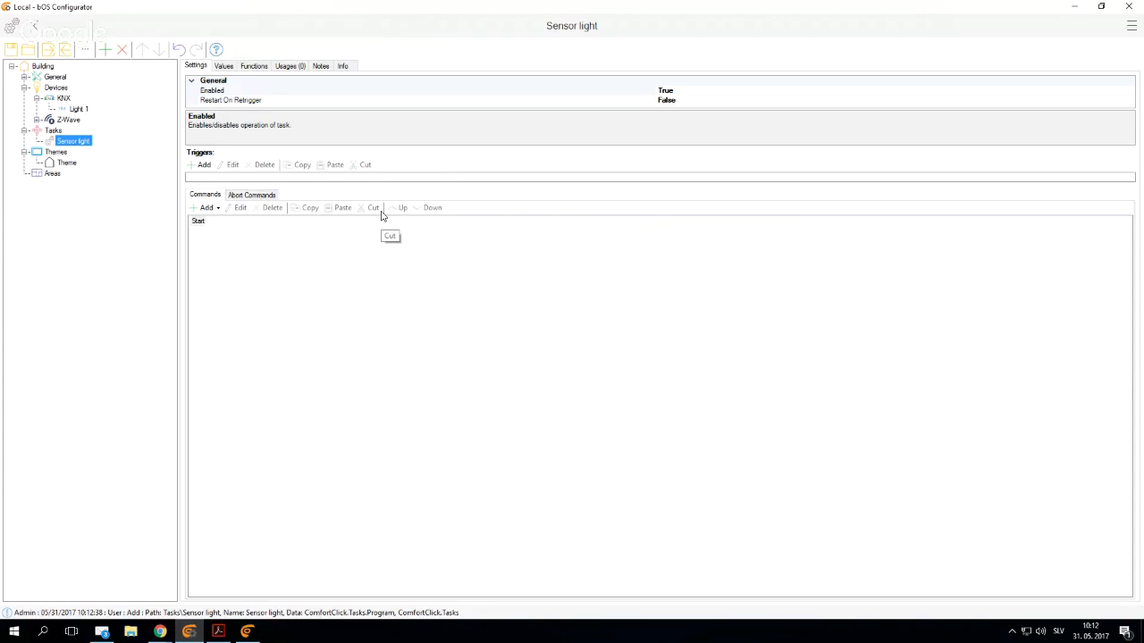
- Add a trigger to the Sensor light program for the Basic State of Multilevel Sensor 11 with condition ValueChanged (OnChange)
{"action": "left_click", "coordinate": [204, 167]}
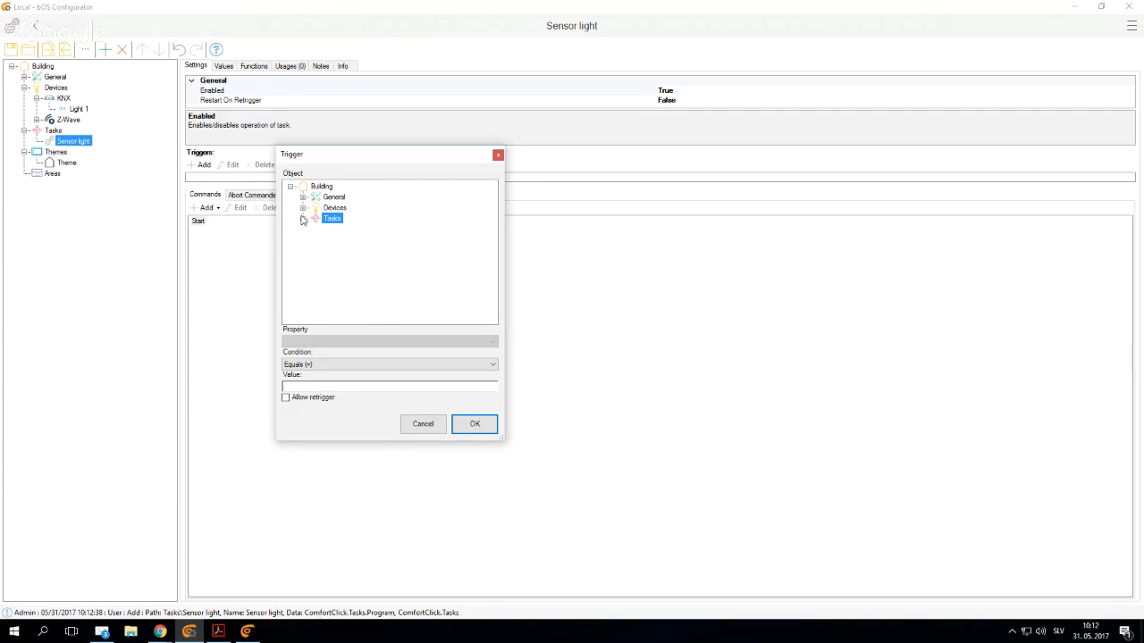
{"action": "left_click", "coordinate": [303, 207]}
{"action": "left_click", "coordinate": [315, 228]}
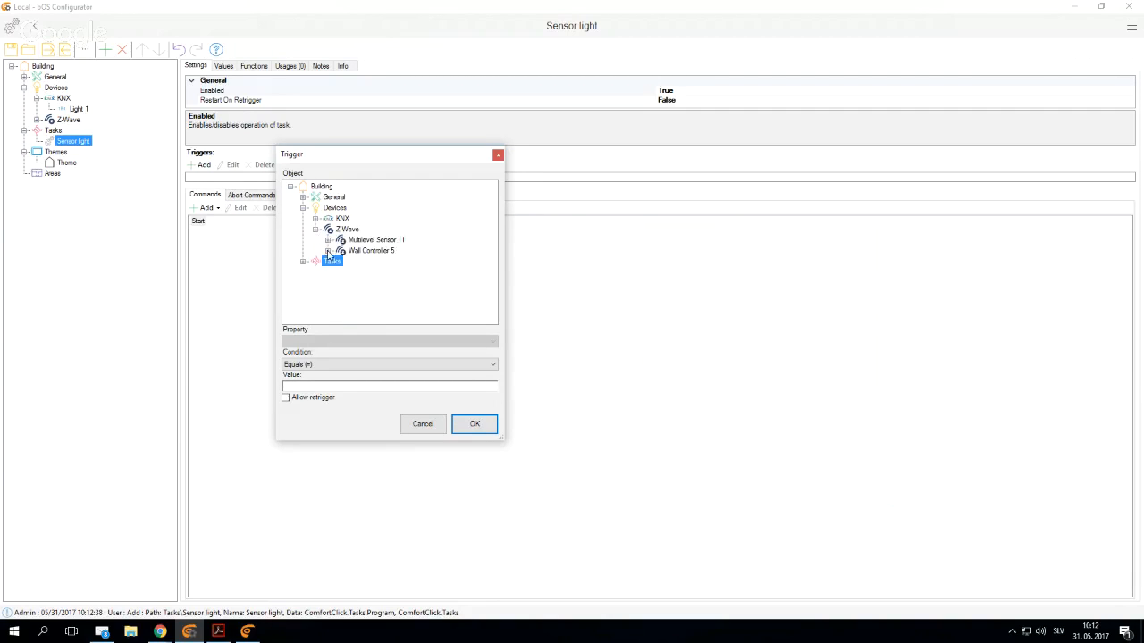
{"action": "left_click", "coordinate": [328, 251]}
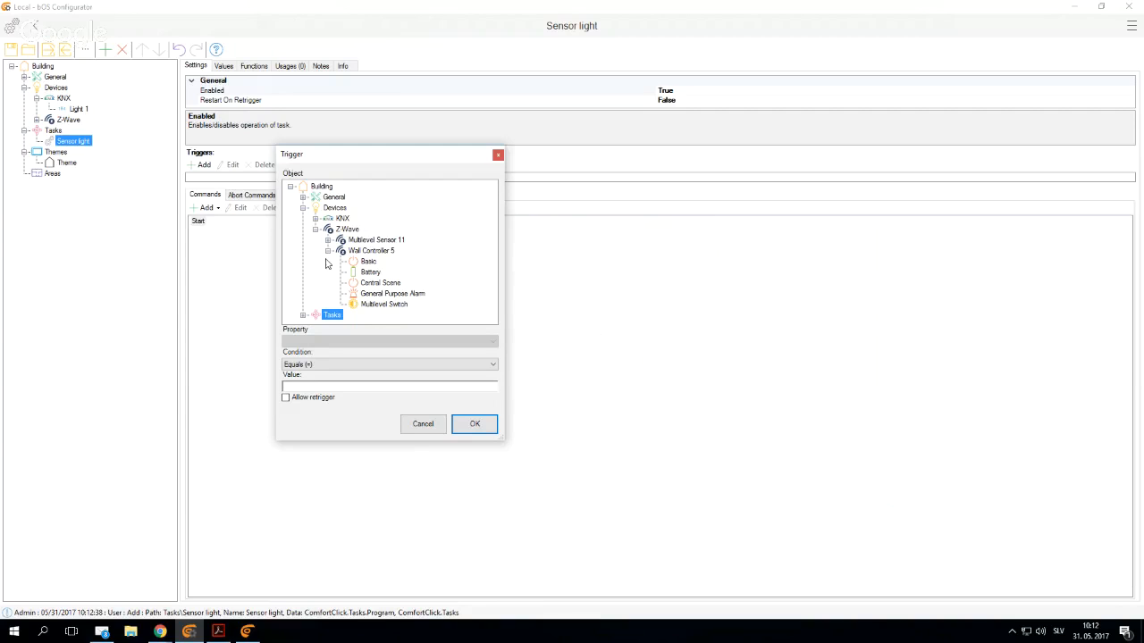
{"action": "left_click", "coordinate": [328, 251]}
{"action": "left_click", "coordinate": [328, 241]}
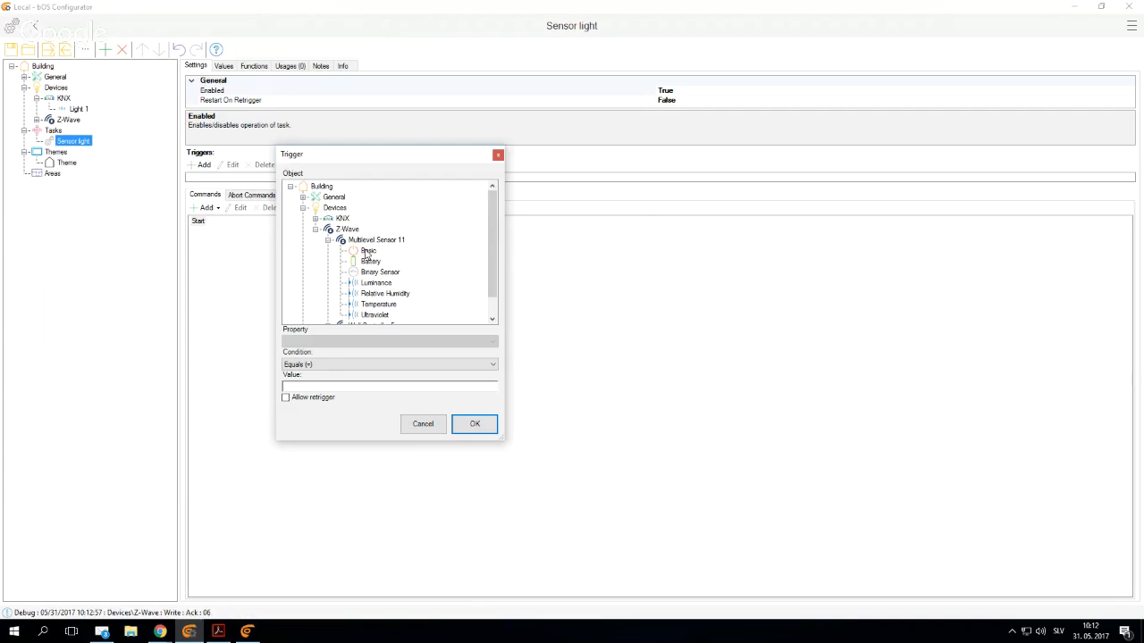
{"action": "left_click", "coordinate": [369, 251]}
{"action": "left_click", "coordinate": [310, 342]}
{"action": "left_click", "coordinate": [310, 351]}
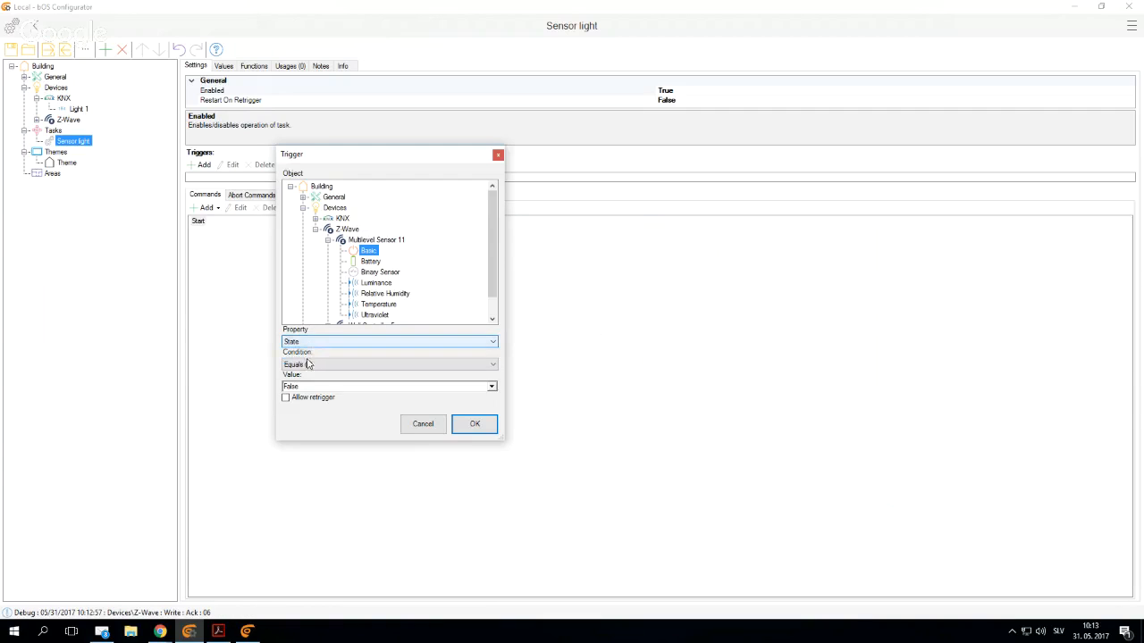
{"action": "left_click", "coordinate": [310, 364]}
{"action": "left_click", "coordinate": [303, 421]}
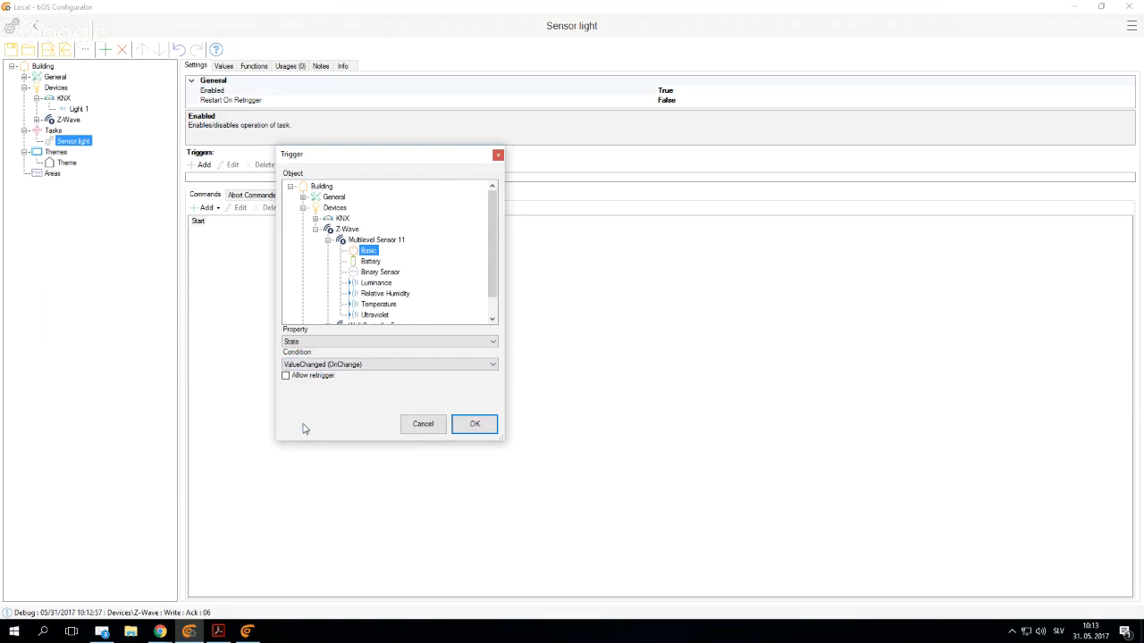
{"action": "left_click", "coordinate": [473, 424]}
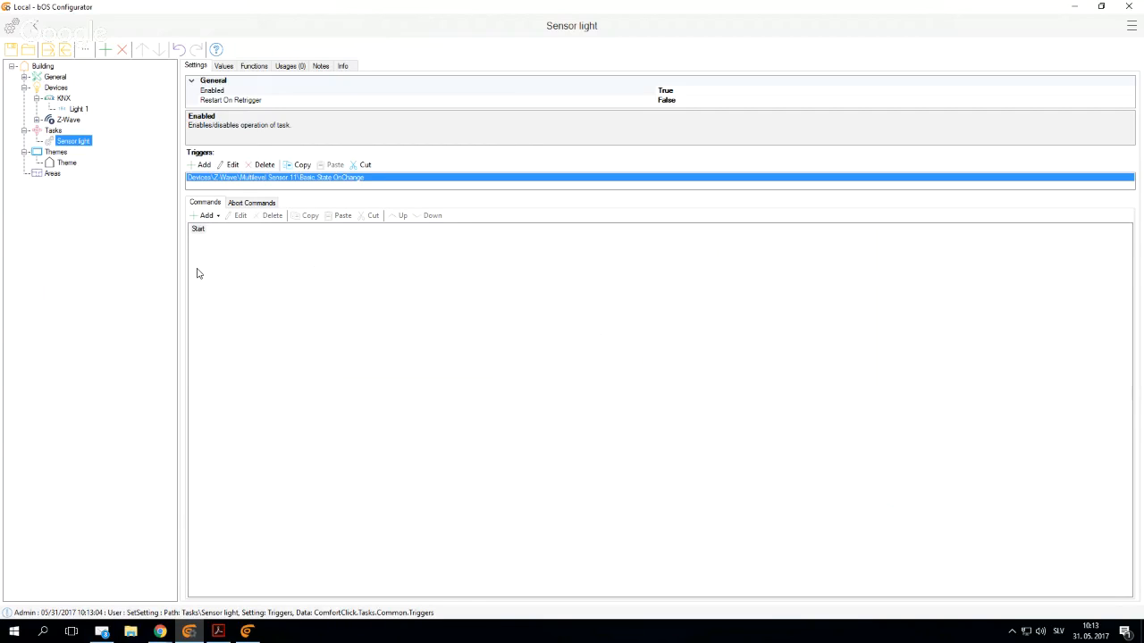
- Add an If command that checks whether the Basic State of Multilevel Sensor 11 equals True
{"action": "left_click", "coordinate": [206, 215]}
{"action": "left_click", "coordinate": [212, 257]}
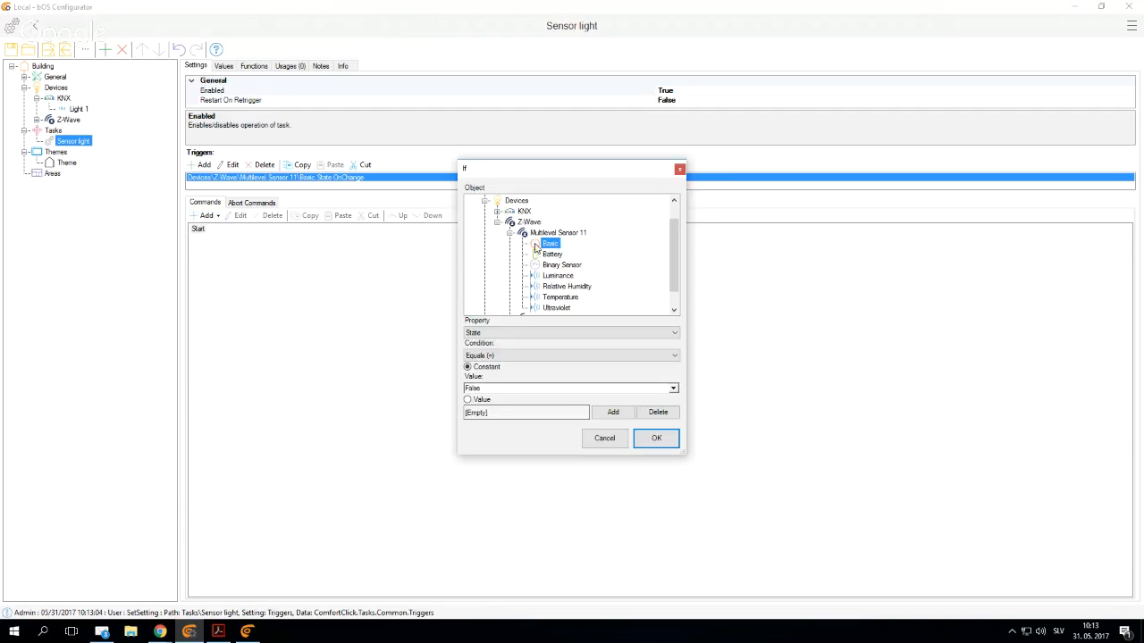
{"action": "double_click", "coordinate": [497, 388]}
{"action": "left_click", "coordinate": [654, 440]}
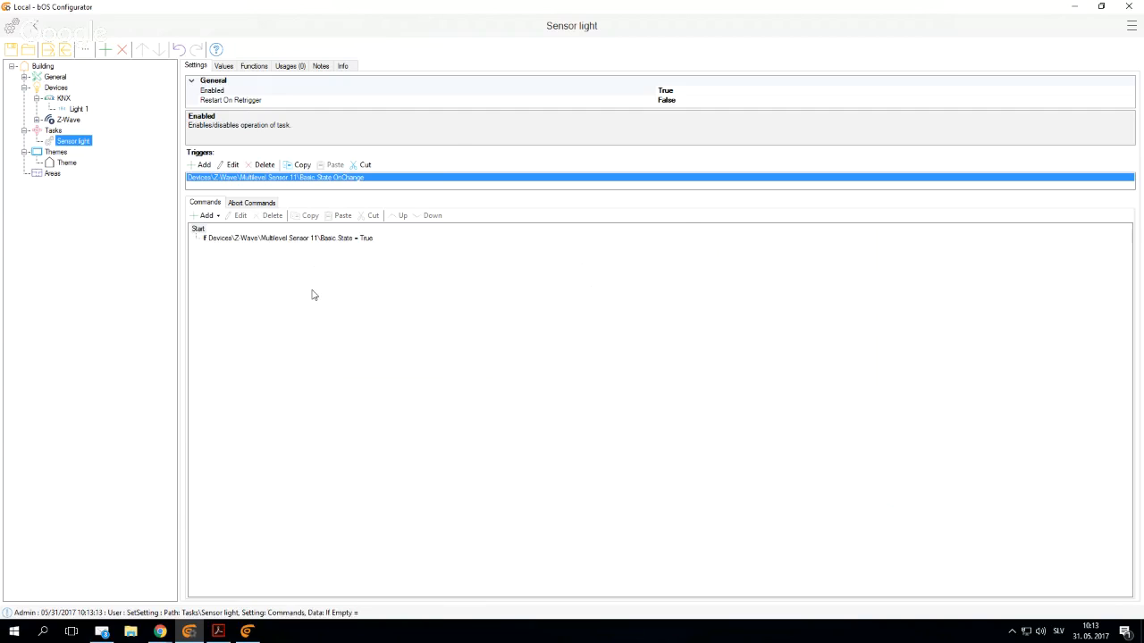
- Under the If command, add a Set Value command that sets the KNX Light 1 value to the constant True
{"action": "left_click", "coordinate": [332, 238]}
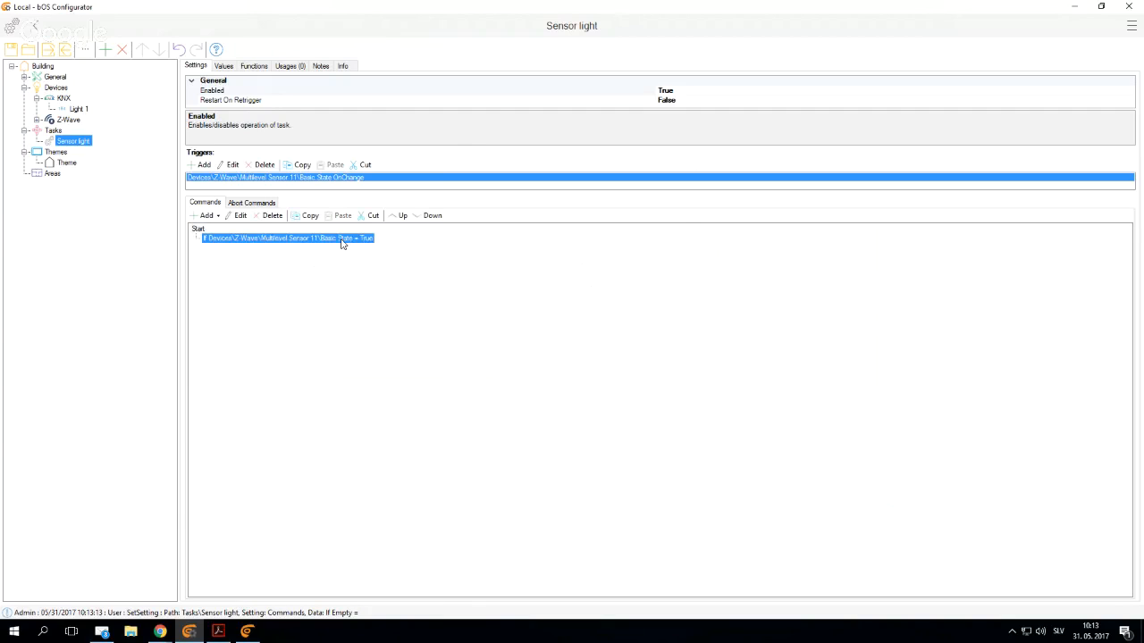
{"action": "right_click", "coordinate": [230, 241]}
{"action": "mouse_move", "coordinate": [295, 241]}
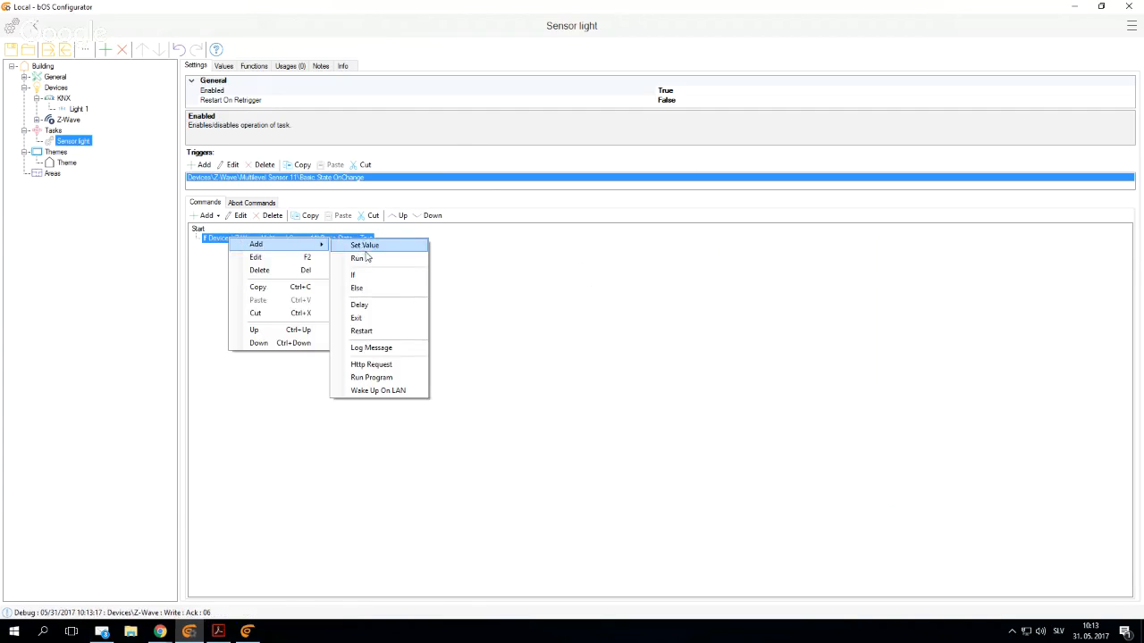
{"action": "left_click", "coordinate": [367, 249]}
{"action": "left_click", "coordinate": [465, 180]}
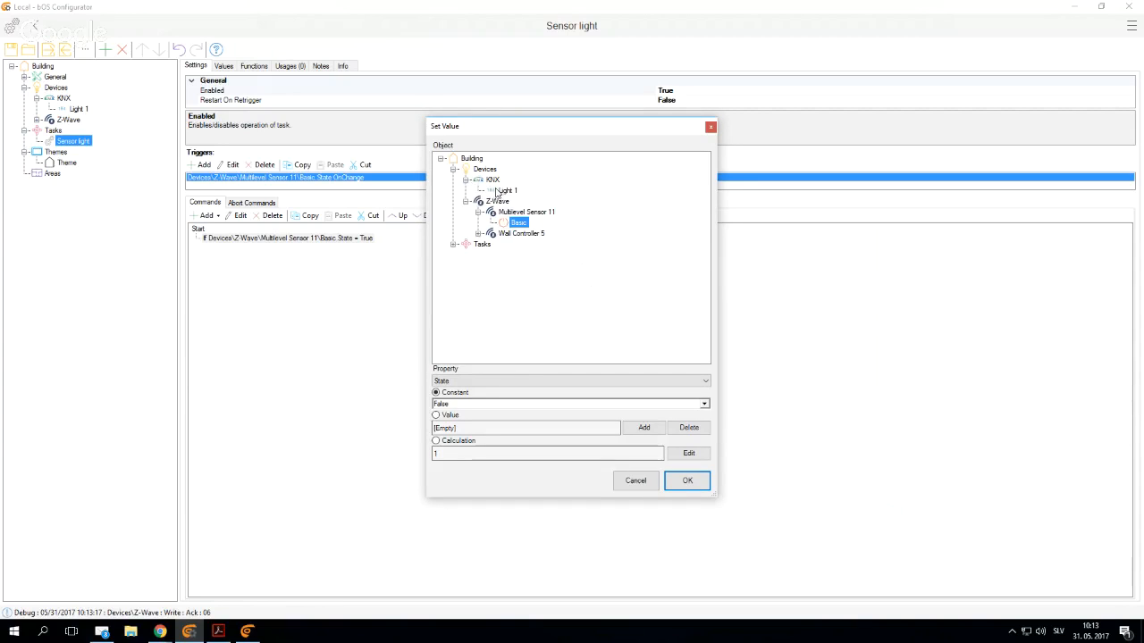
{"action": "left_click", "coordinate": [507, 190]}
{"action": "double_click", "coordinate": [460, 404]}
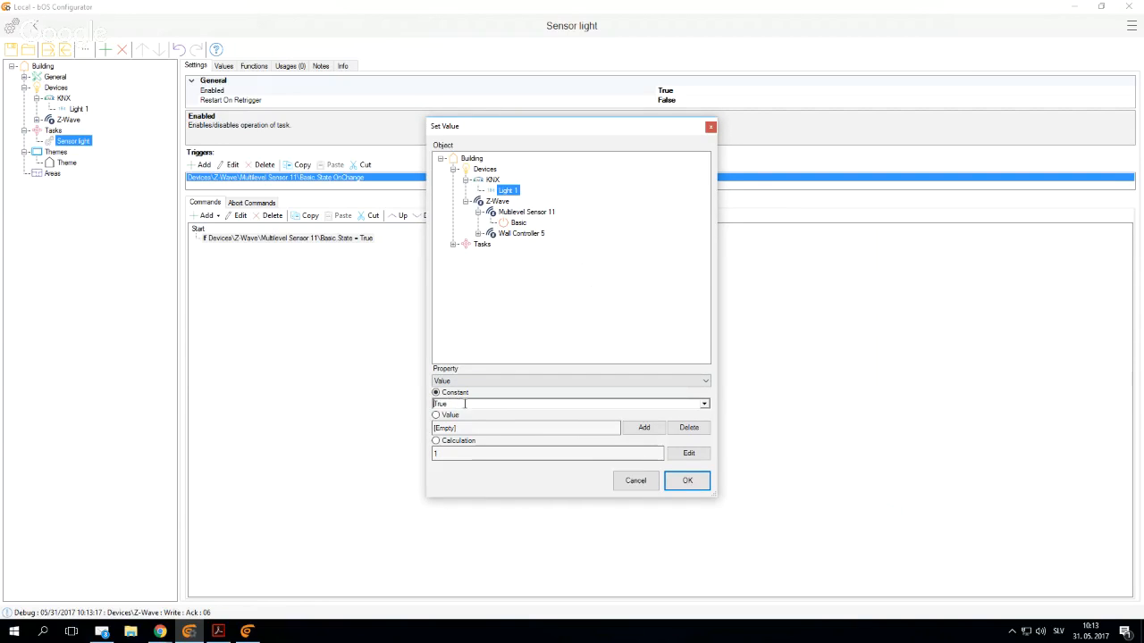
{"action": "left_click", "coordinate": [687, 480]}
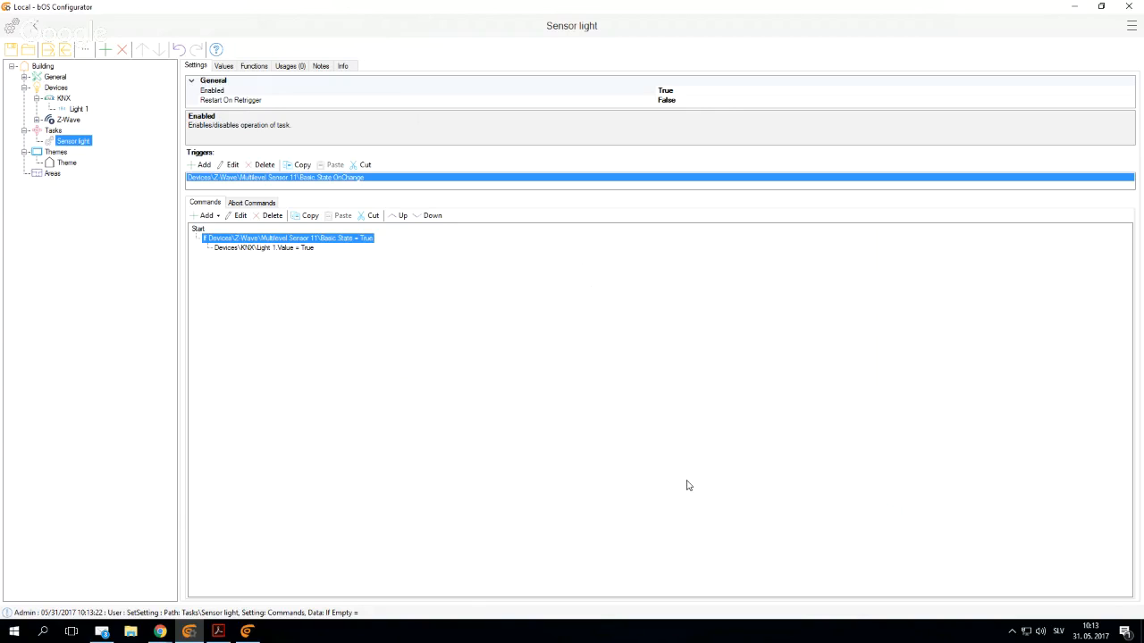
{"action": "left_click", "coordinate": [260, 250]}
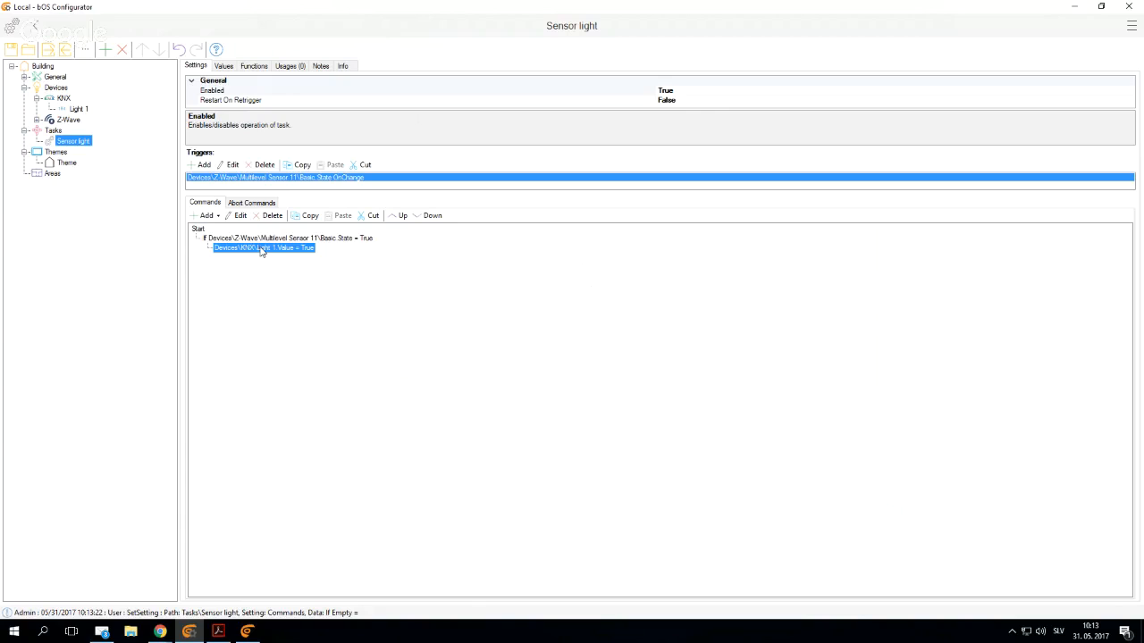
- Add a second If command under Start that checks whether the Basic State of Multilevel Sensor 11 equals False
{"action": "right_click", "coordinate": [198, 230]}
{"action": "mouse_move", "coordinate": [226, 234]}
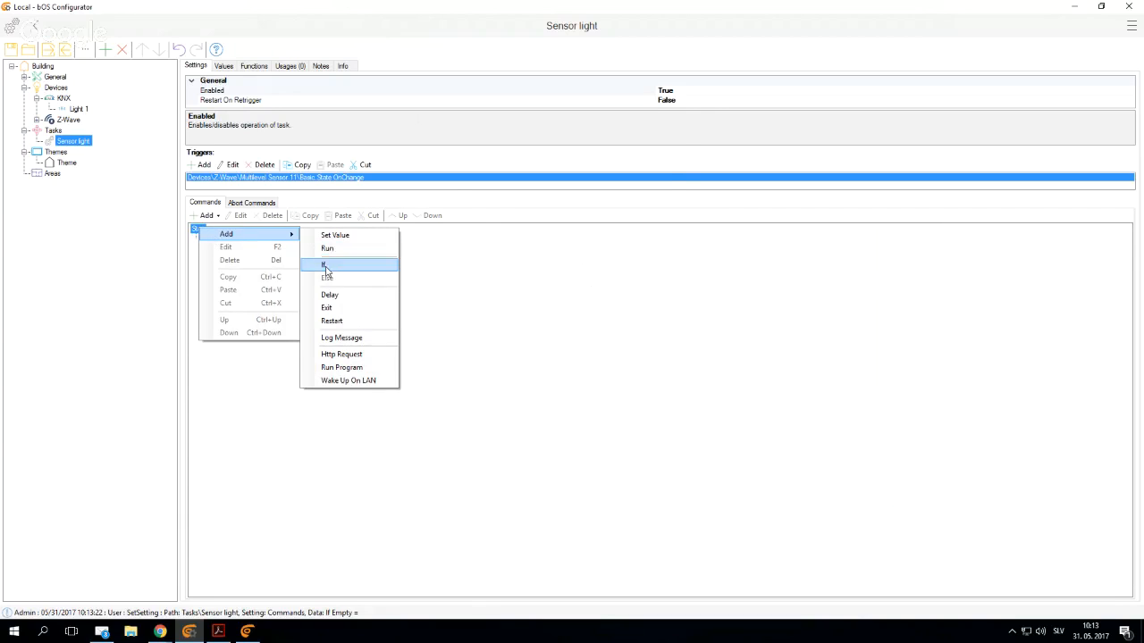
{"action": "left_click", "coordinate": [326, 265]}
{"action": "left_click", "coordinate": [497, 255]}
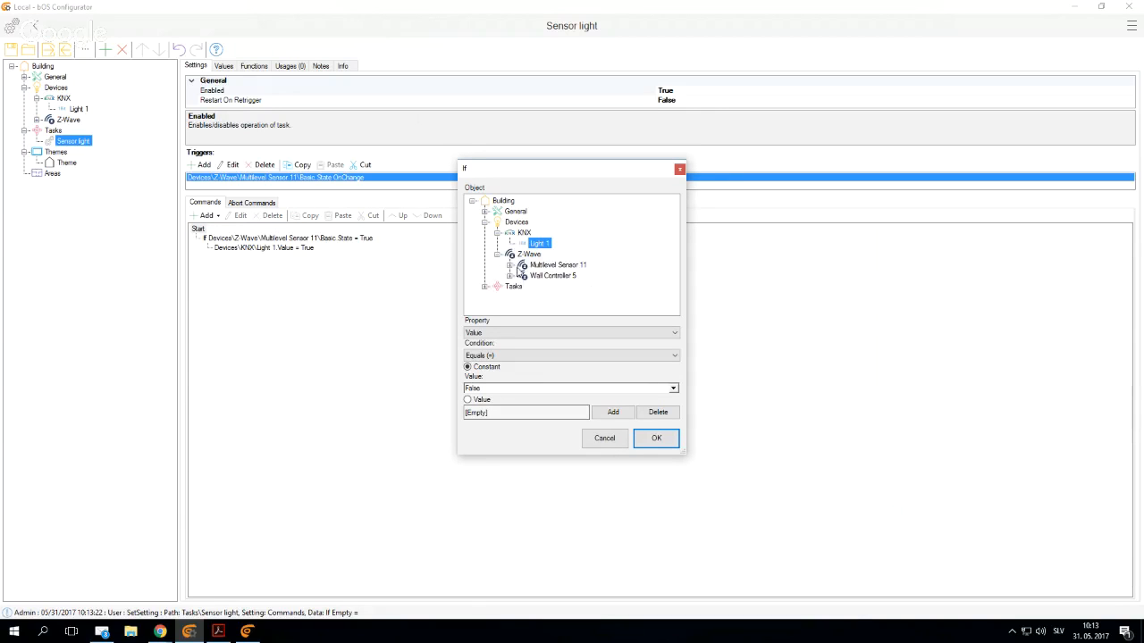
{"action": "left_click", "coordinate": [511, 265]}
{"action": "left_click", "coordinate": [548, 244]}
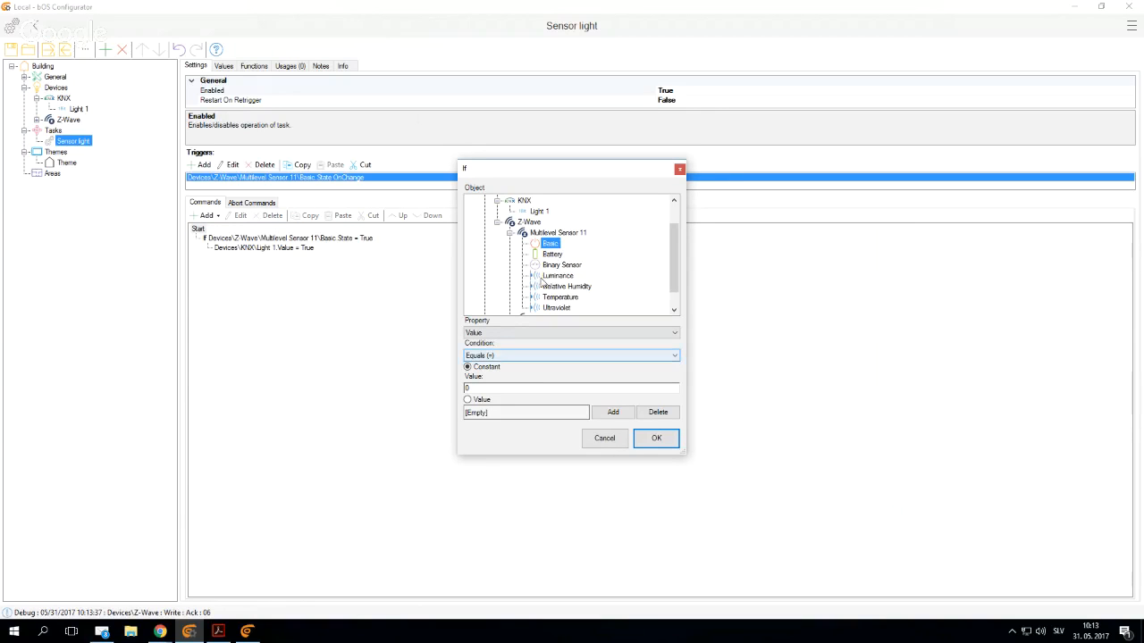
{"action": "left_click", "coordinate": [510, 334]}
{"action": "left_click", "coordinate": [500, 350]}
{"action": "left_click", "coordinate": [501, 356]}
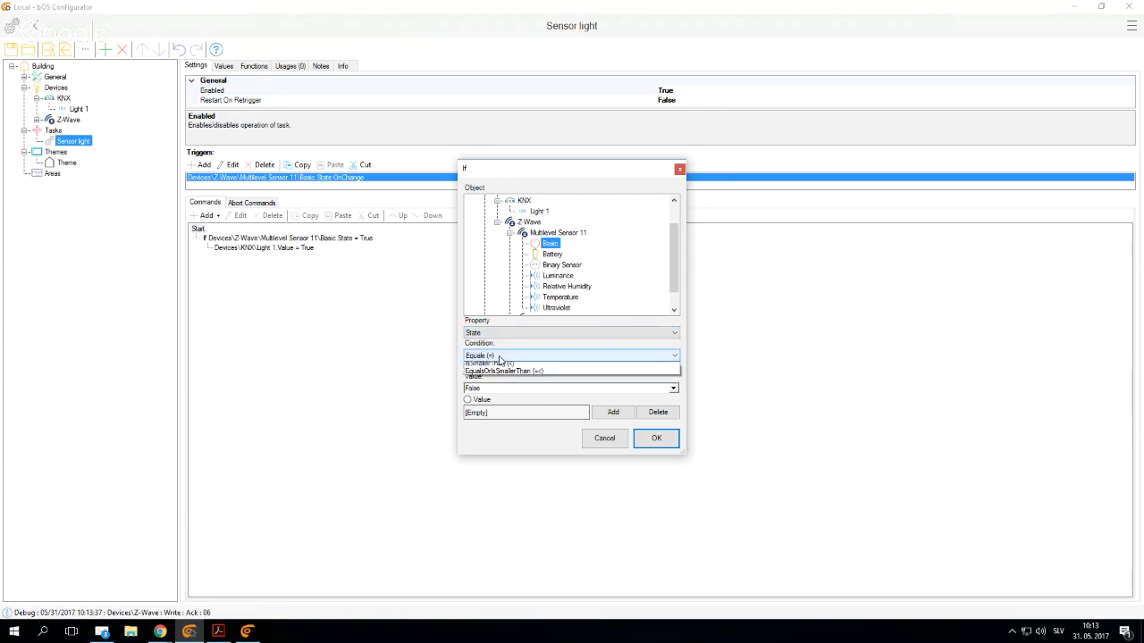
{"action": "left_click", "coordinate": [500, 362]}
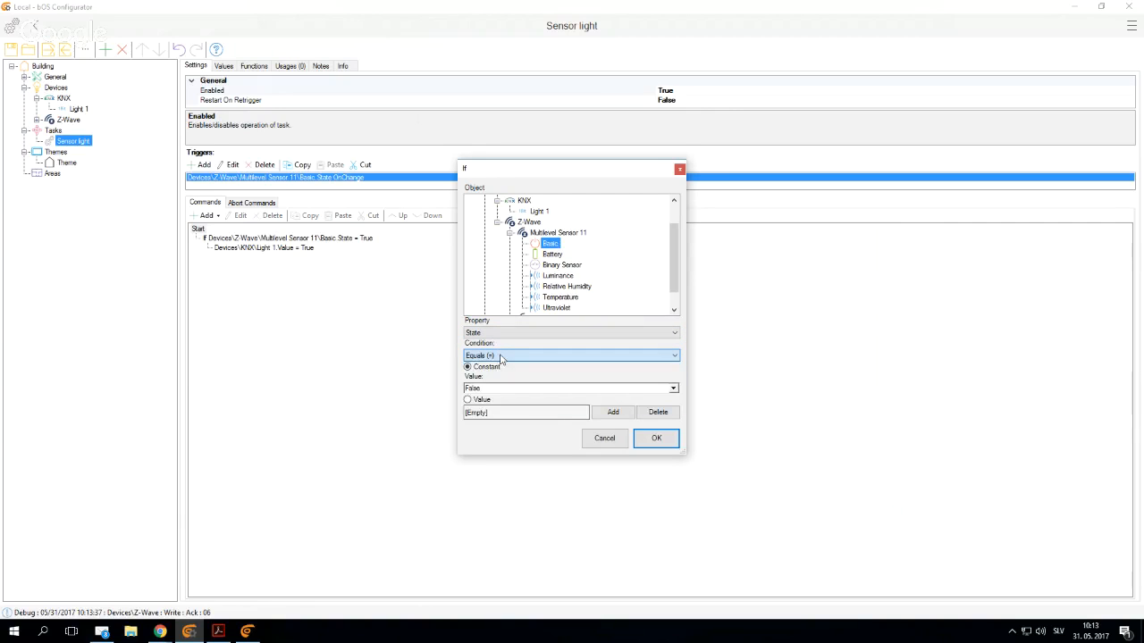
{"action": "left_click", "coordinate": [656, 439]}
- Under the second If command, add a Set Value command that sets the KNX Light 1 value to False
{"action": "left_click", "coordinate": [335, 259]}
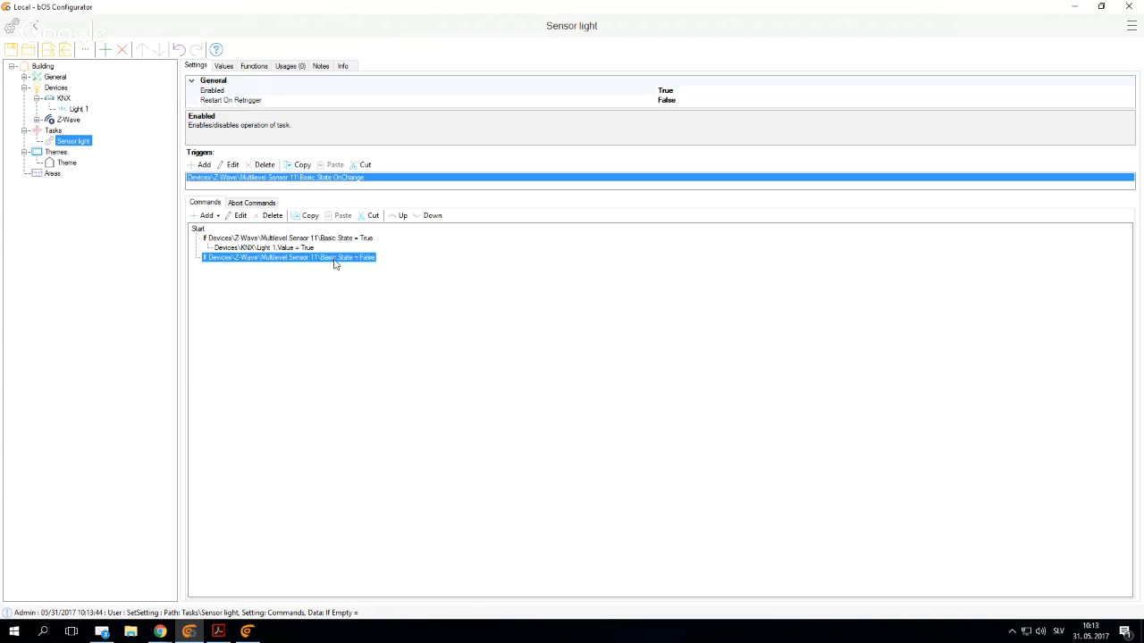
{"action": "right_click", "coordinate": [335, 264]}
{"action": "mouse_move", "coordinate": [402, 267]}
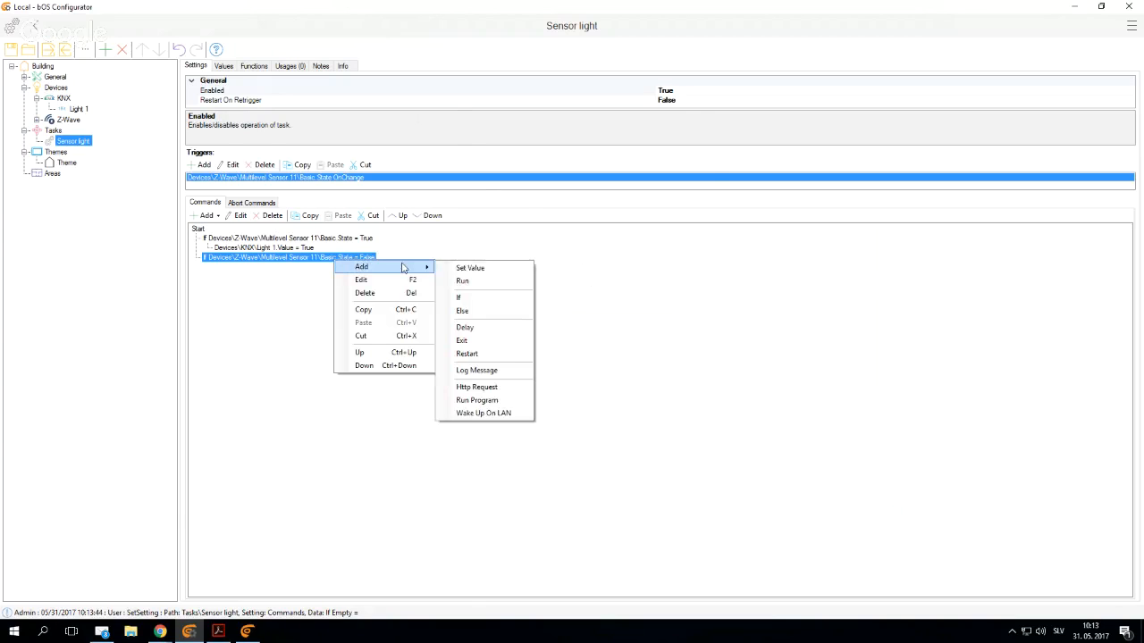
{"action": "left_click", "coordinate": [460, 268]}
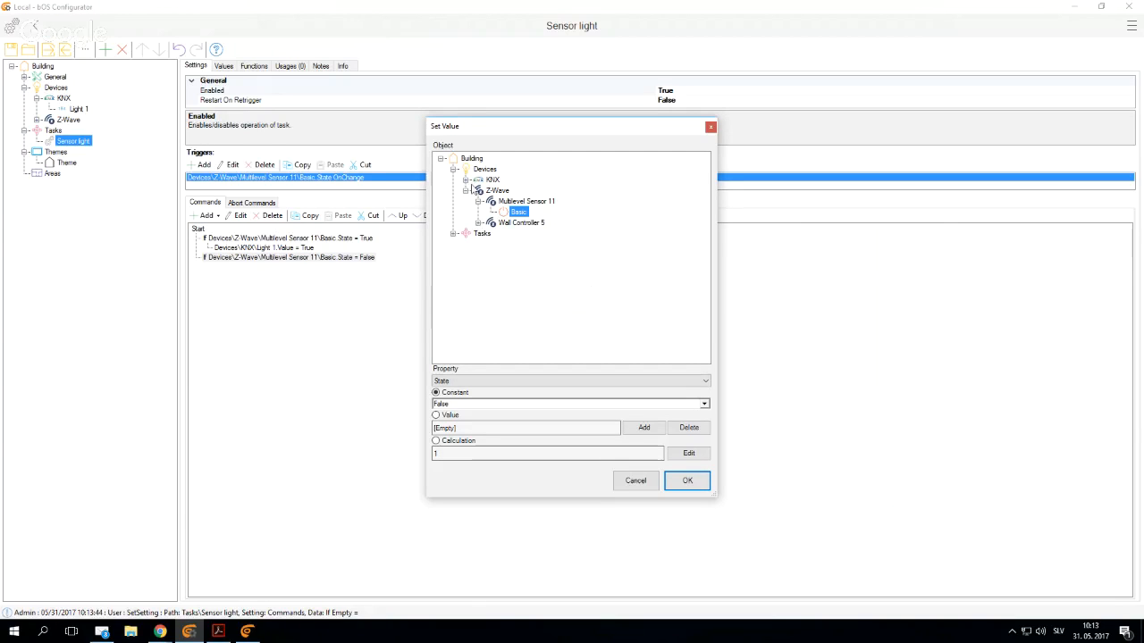
{"action": "left_click", "coordinate": [467, 180]}
{"action": "left_click", "coordinate": [505, 190]}
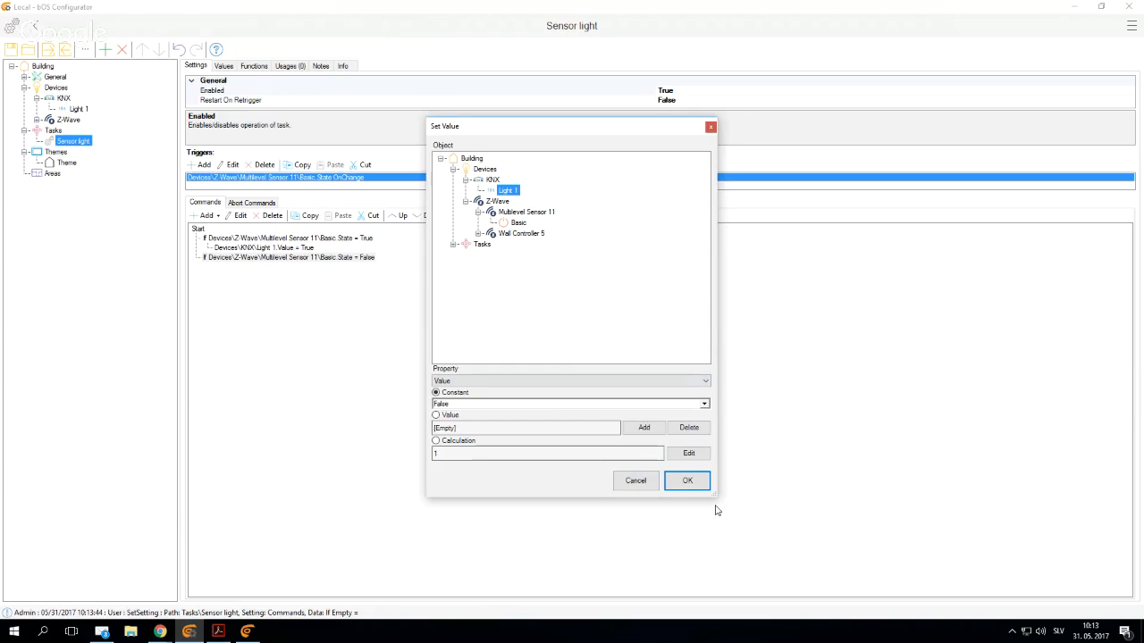
{"action": "left_click", "coordinate": [693, 486]}
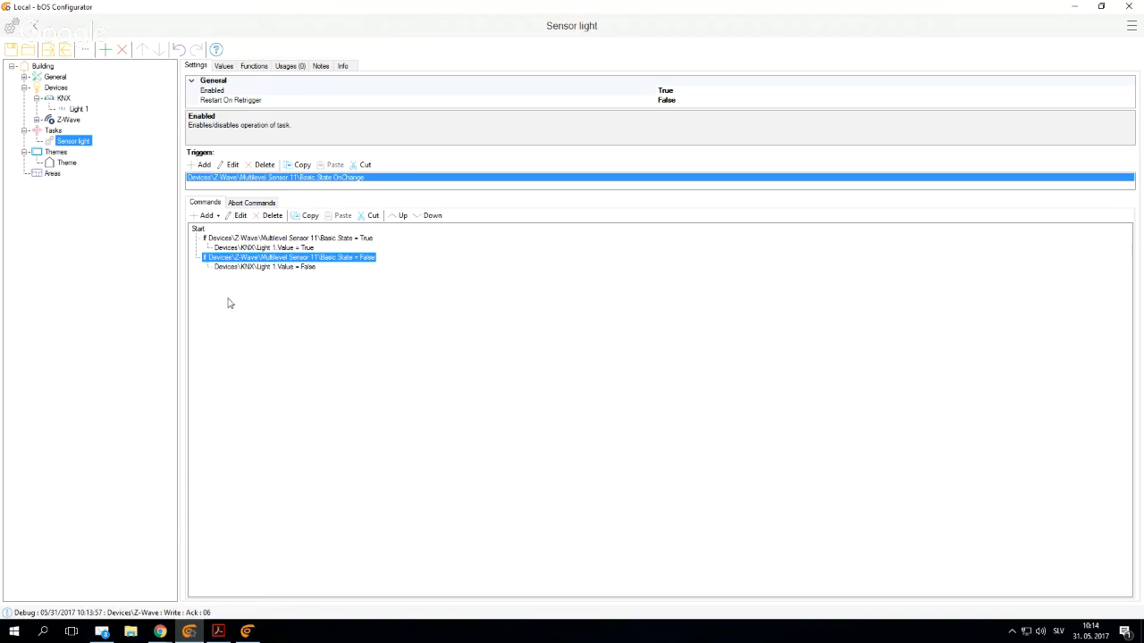
- Open the node settings of the Z-Wave device Wall Controller 5 and enlarge their window
{"action": "left_click", "coordinate": [37, 120]}
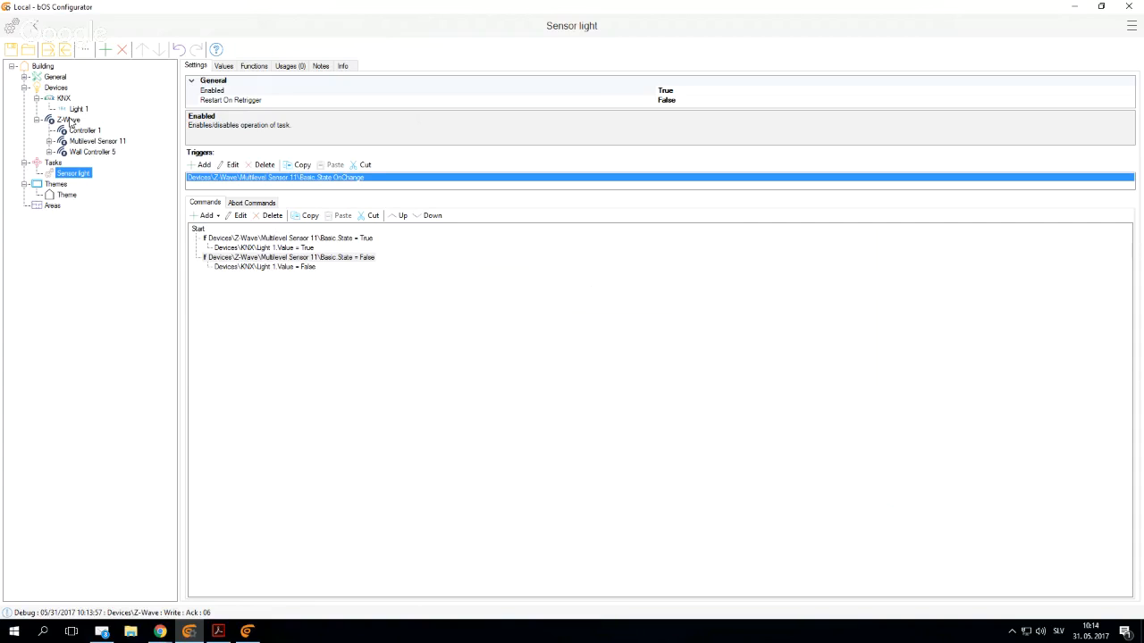
{"action": "left_click", "coordinate": [85, 150]}
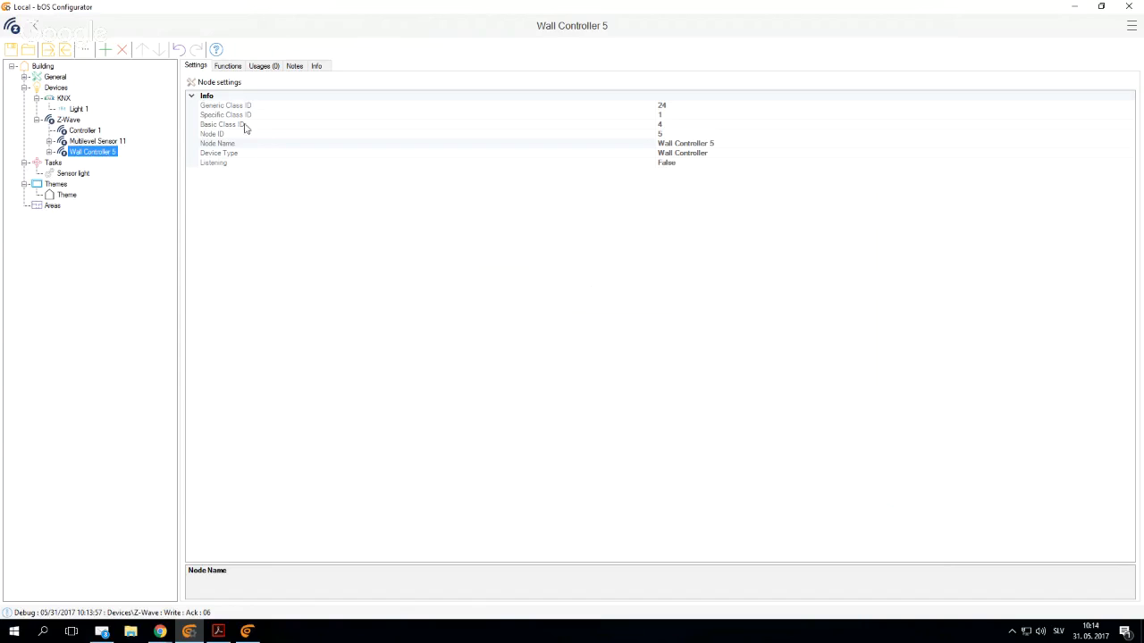
{"action": "left_click", "coordinate": [221, 87]}
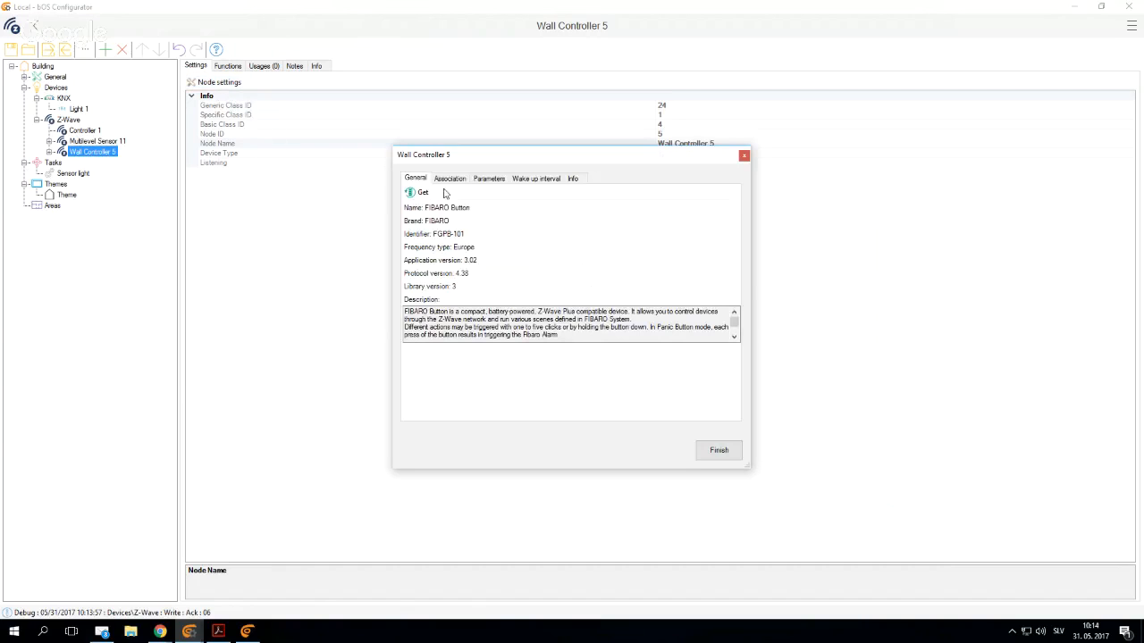
{"action": "left_click_drag", "start_coordinate": [476, 161], "coordinate": [349, 65]}
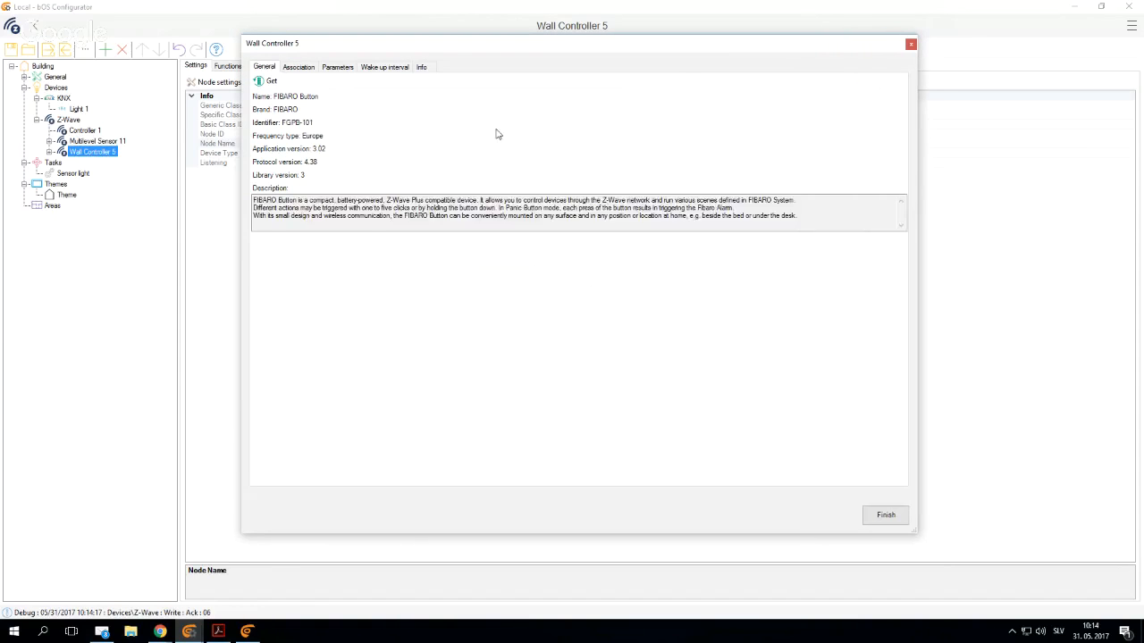
- Examine the online product information page of Wall Controller 5
{"action": "left_click", "coordinate": [421, 67]}
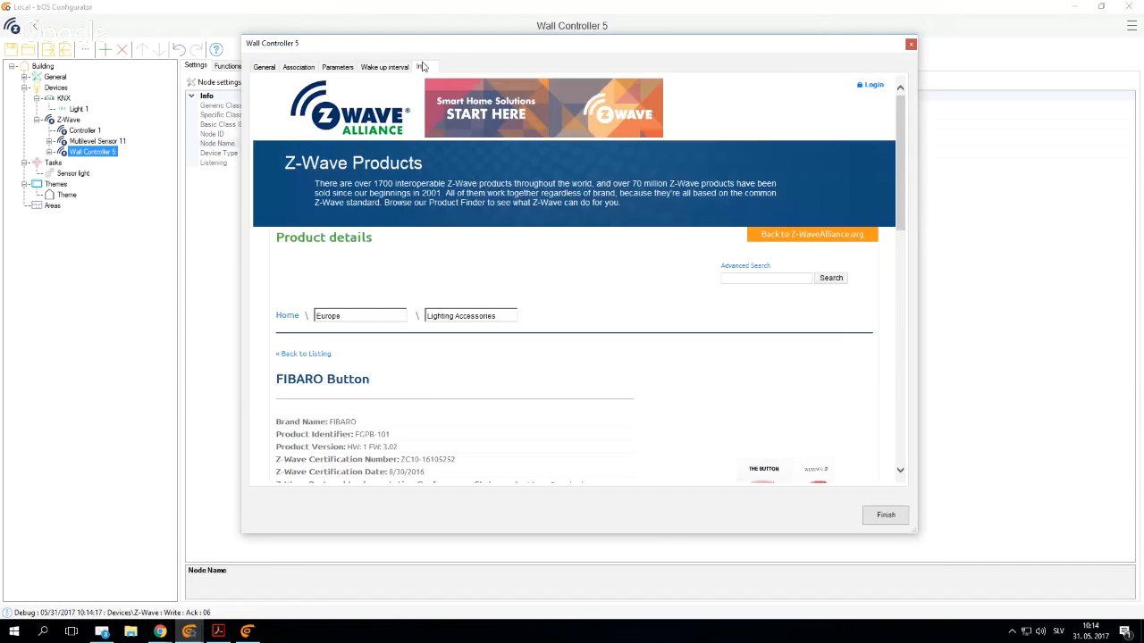
{"action": "scroll", "coordinate": [707, 253], "scroll_direction": "down", "scroll_amount": 3}
{"action": "scroll", "coordinate": [706, 254], "scroll_direction": "up", "scroll_amount": 1}
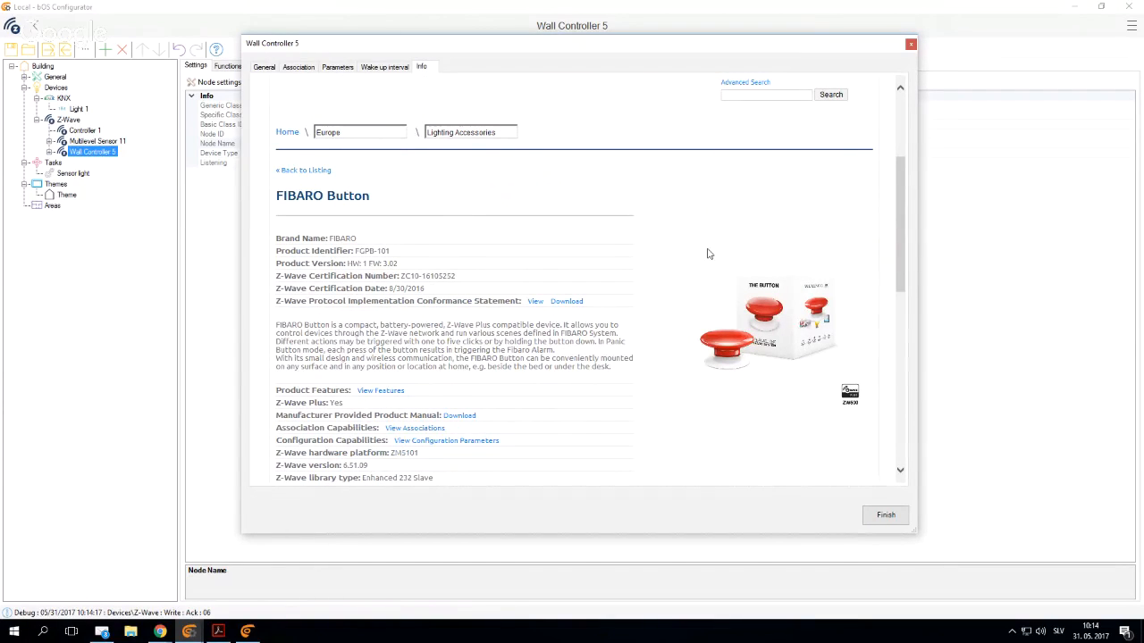
{"action": "scroll", "coordinate": [645, 327], "scroll_direction": "up", "scroll_amount": 1}
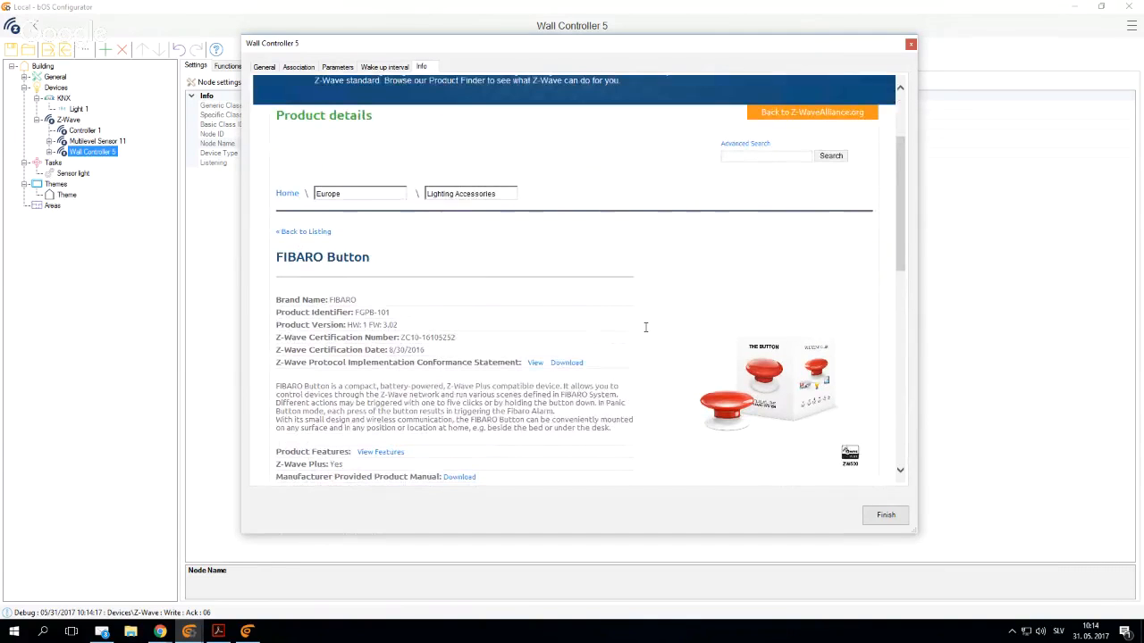
{"action": "scroll", "coordinate": [584, 314], "scroll_direction": "up", "scroll_amount": 2}
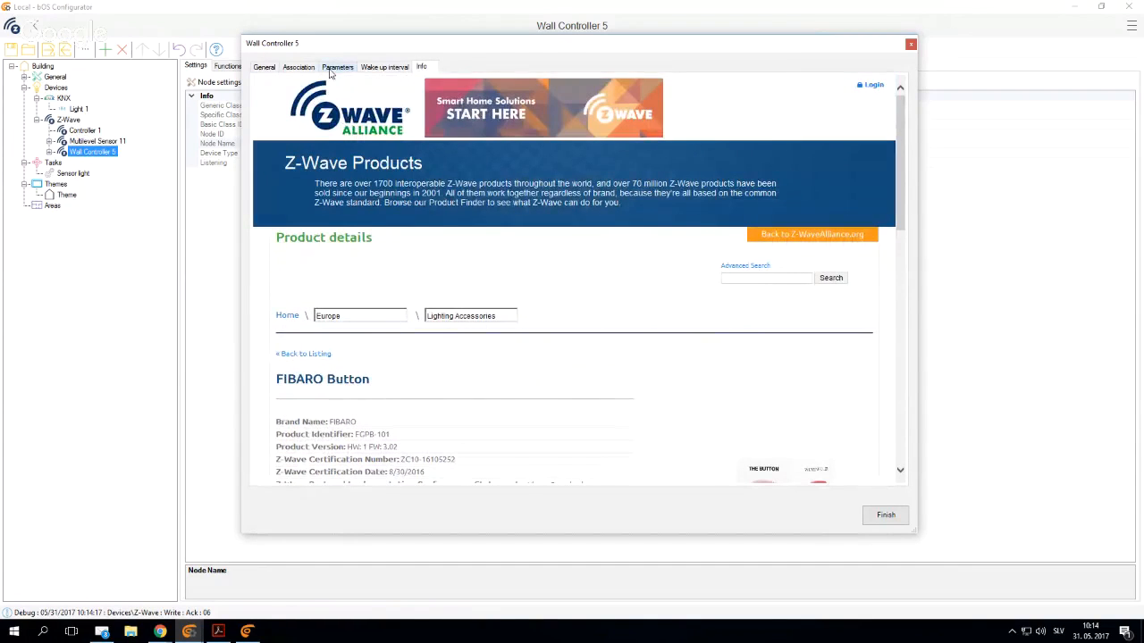
- Review the associations and parameters of Wall Controller 5, selecting parameter 11 for a single key press
{"action": "left_click", "coordinate": [302, 71]}
{"action": "left_click", "coordinate": [337, 70]}
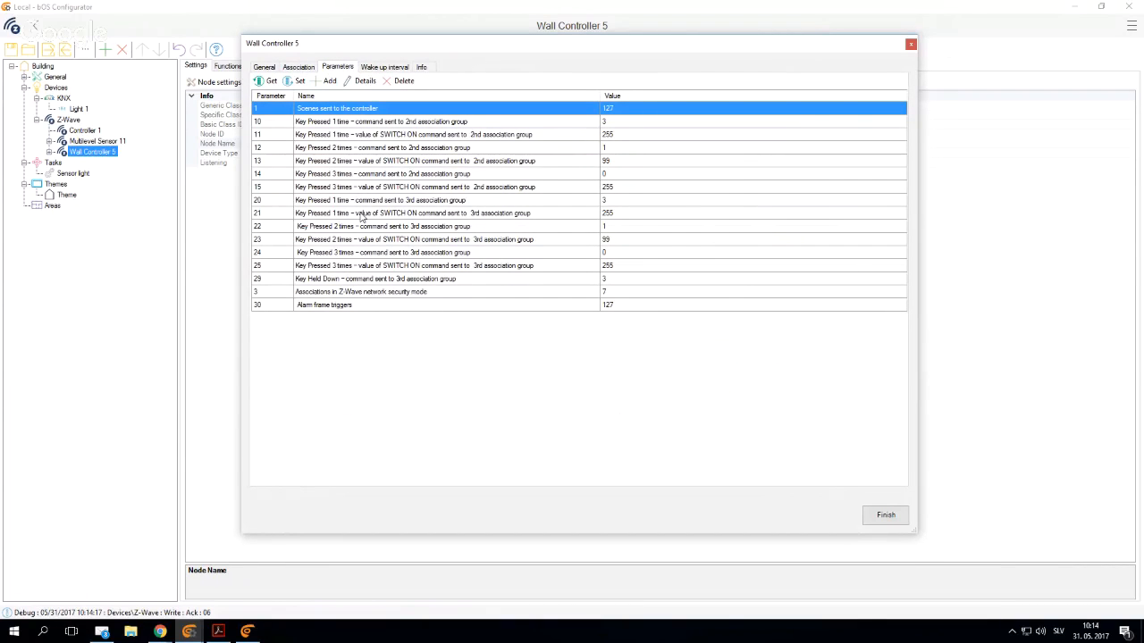
{"action": "left_click", "coordinate": [365, 136]}
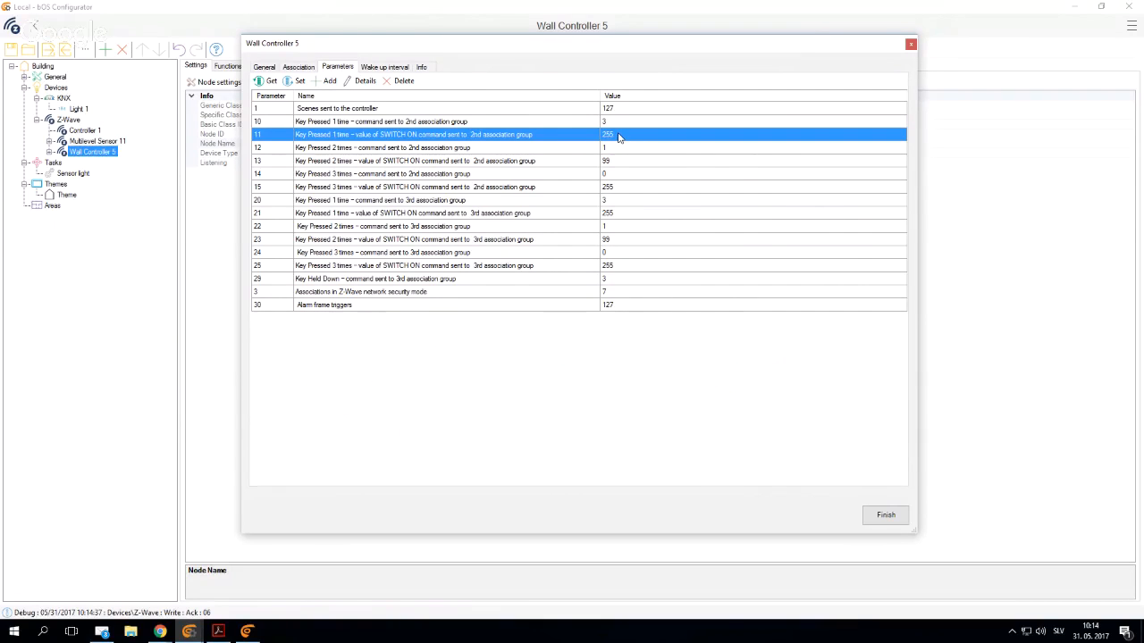
- Examine association groups 1 and 2 of Wall Controller 5 and the parameters for one and two key presses
{"action": "left_click", "coordinate": [301, 69]}
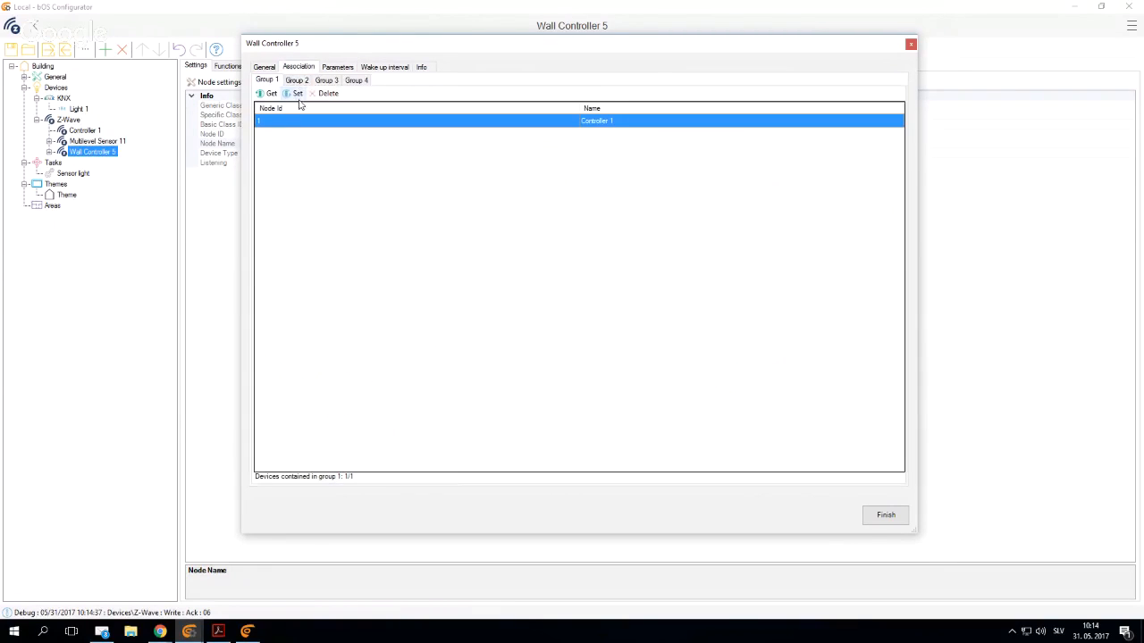
{"action": "left_click", "coordinate": [299, 80]}
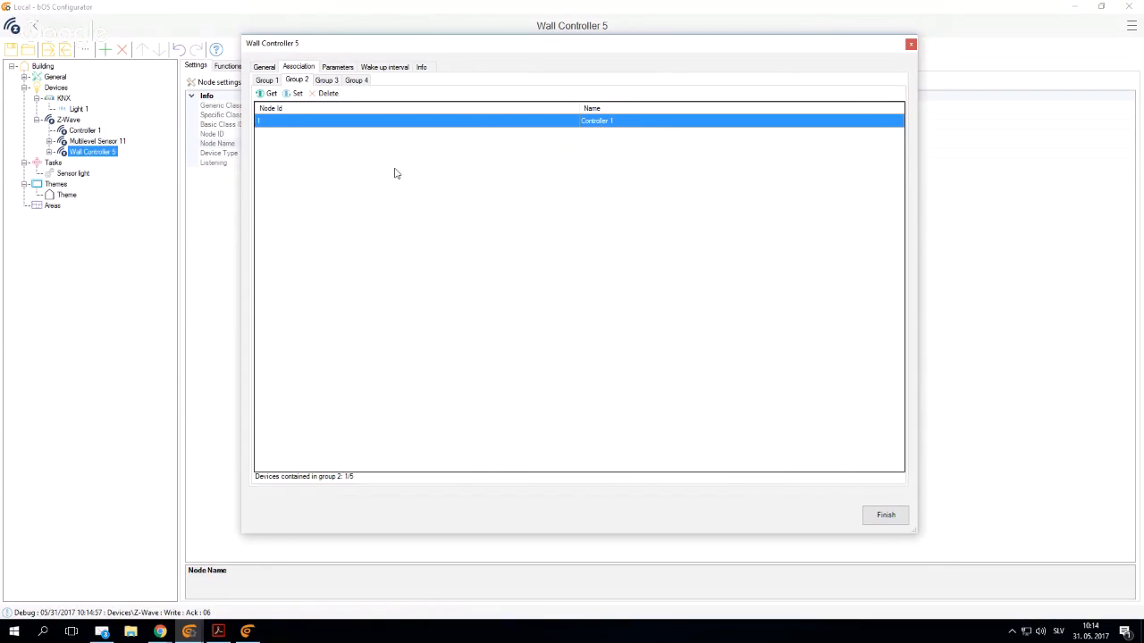
{"action": "left_click", "coordinate": [337, 67]}
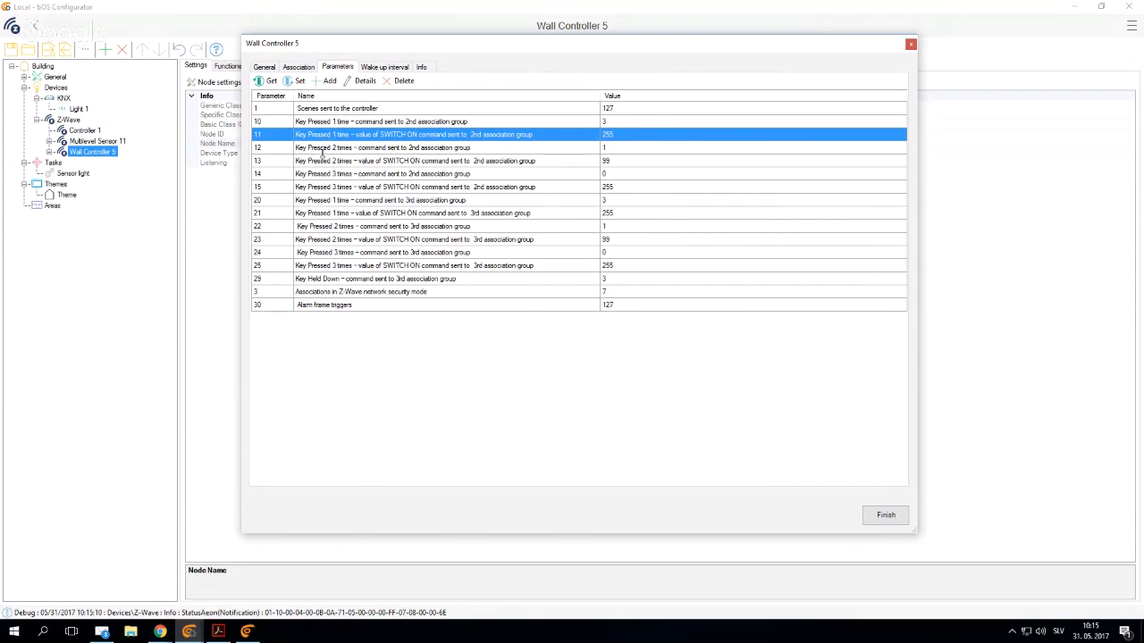
{"action": "left_click", "coordinate": [316, 163]}
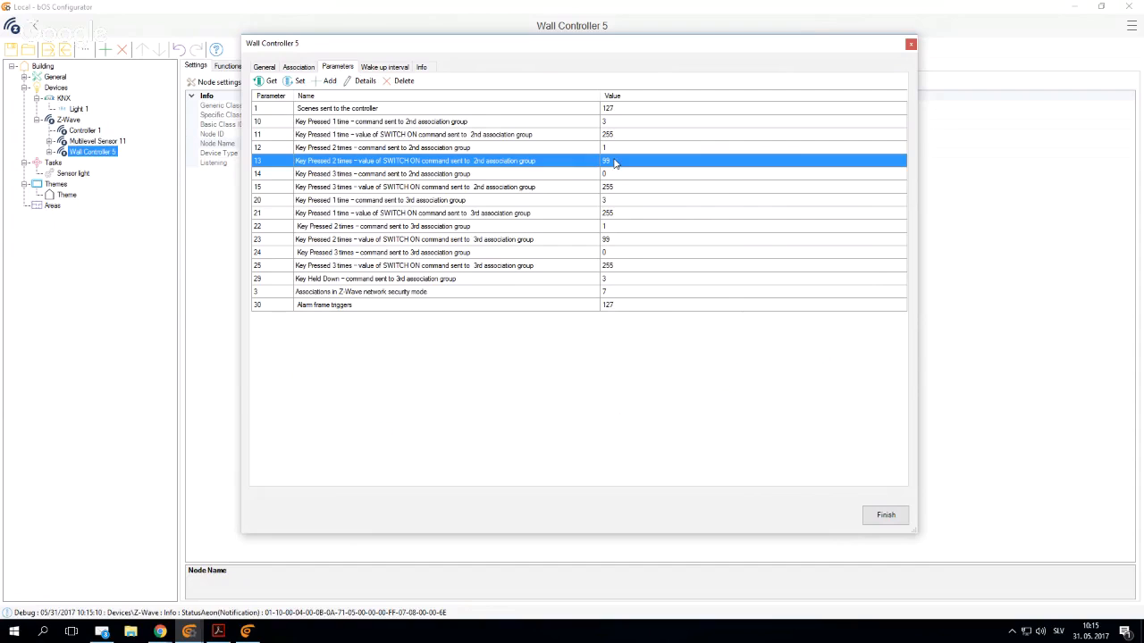
{"action": "left_click", "coordinate": [350, 125]}
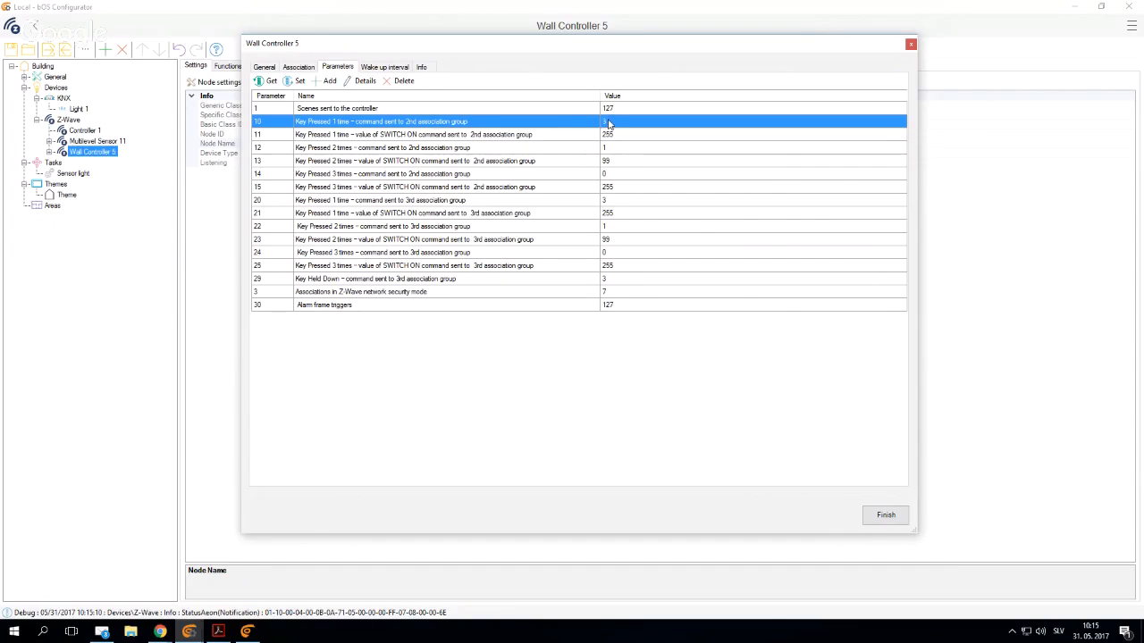
- Inspect the details of parameter 10, review parameters 11, 13 and 14, and close the wall controller's node settings
{"action": "double_click", "coordinate": [405, 126]}
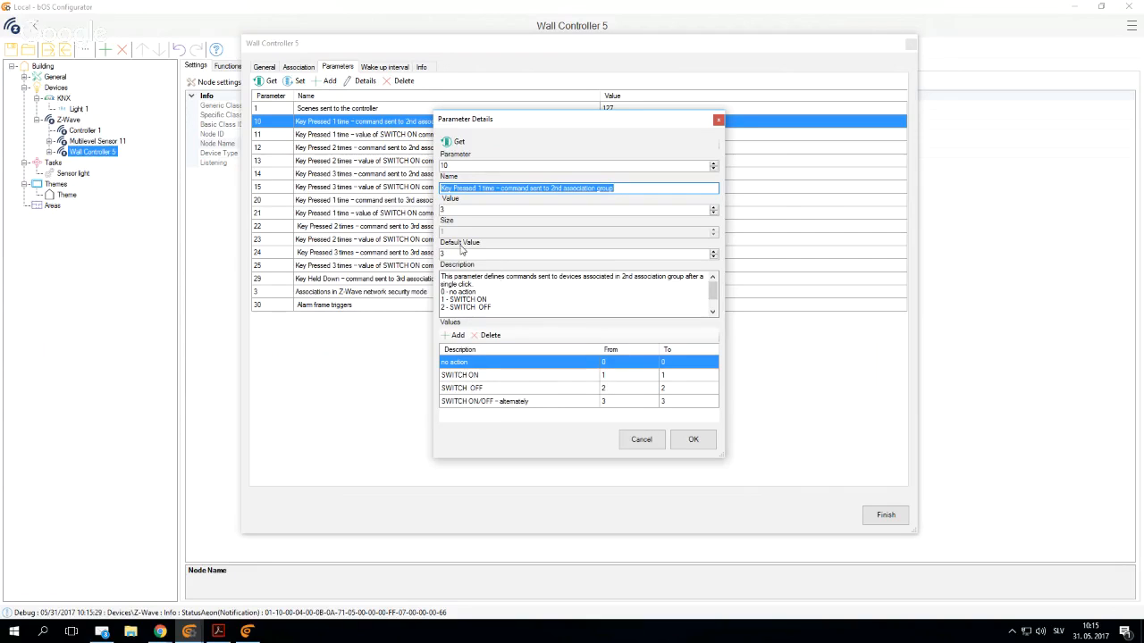
{"action": "left_click", "coordinate": [464, 403]}
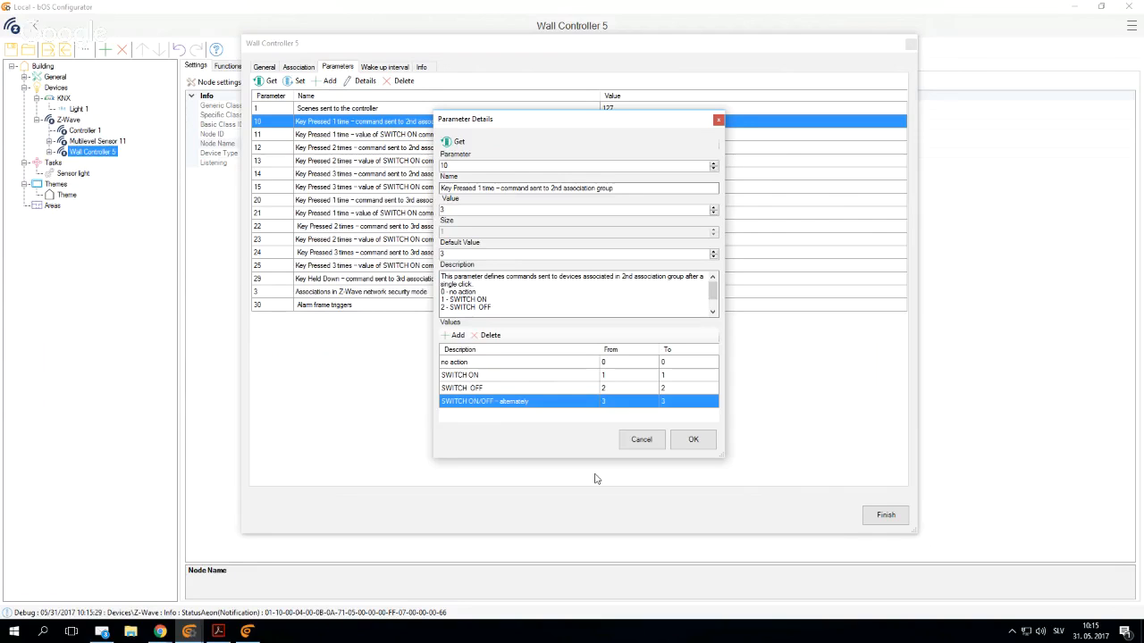
{"action": "left_click", "coordinate": [638, 441]}
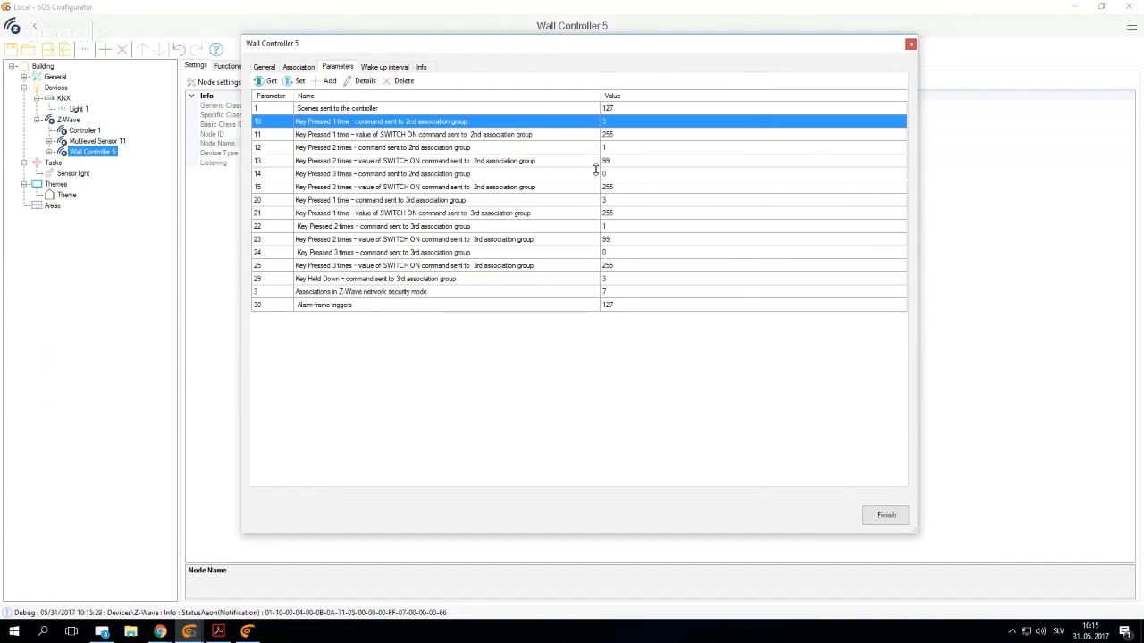
{"action": "left_click", "coordinate": [610, 137]}
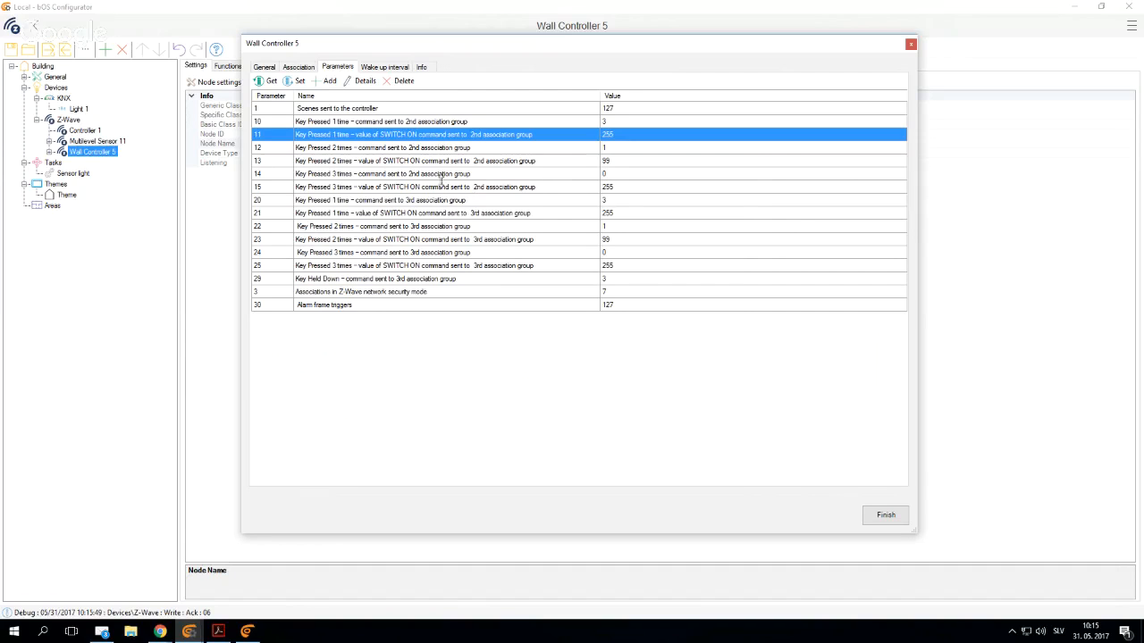
{"action": "left_click", "coordinate": [562, 175]}
{"action": "left_click", "coordinate": [581, 163]}
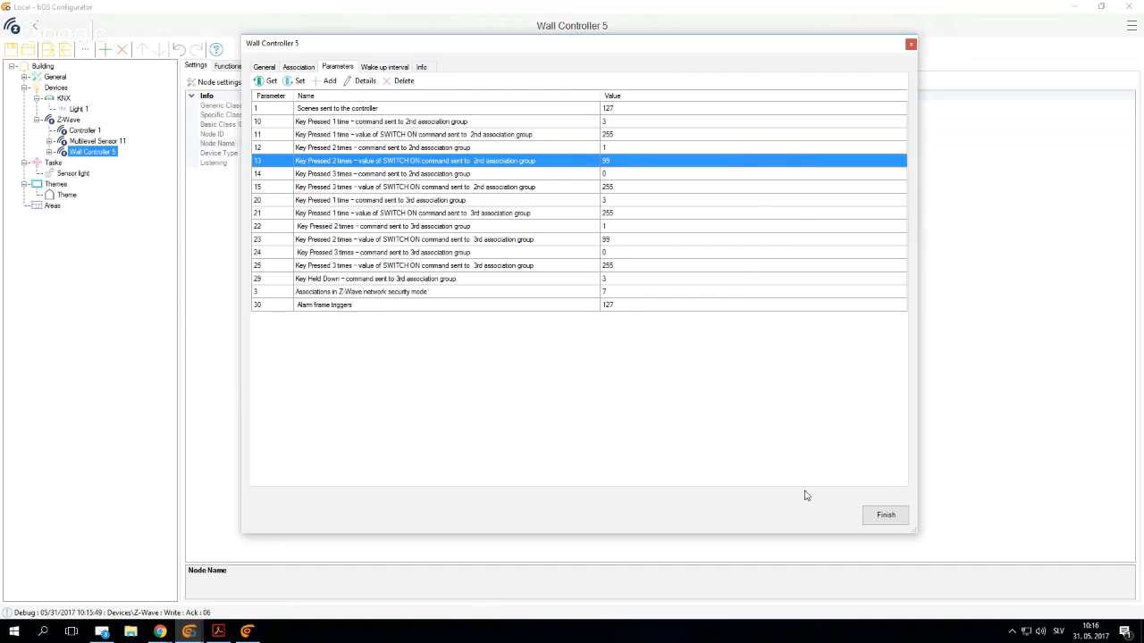
{"action": "left_click", "coordinate": [890, 519]}
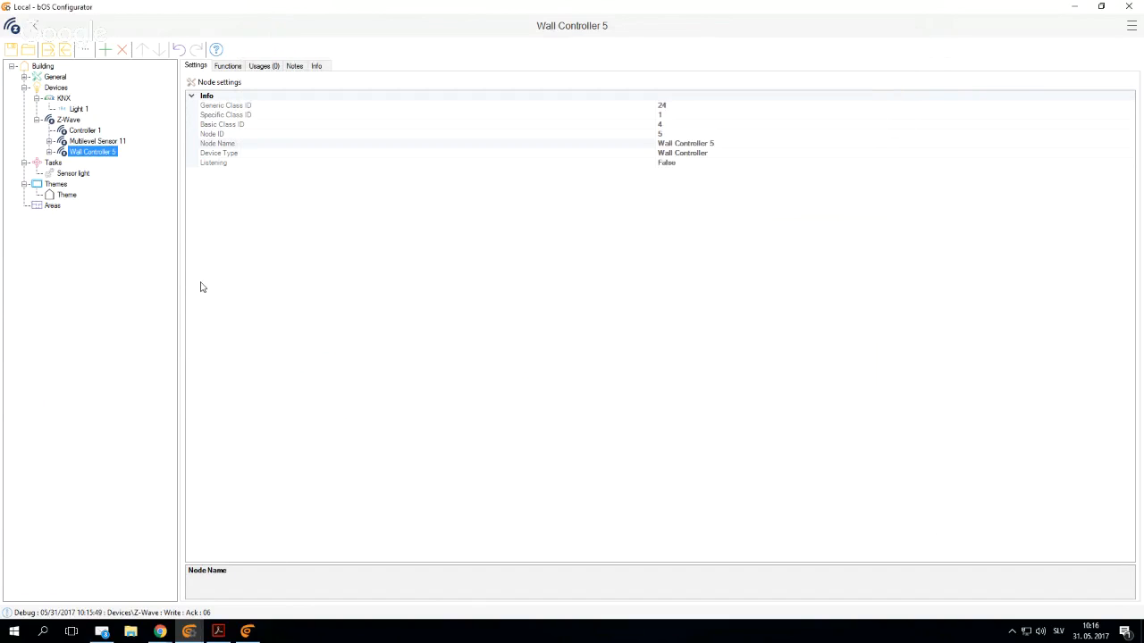
{"action": "right_click", "coordinate": [62, 99]}
{"action": "left_click", "coordinate": [93, 107]}
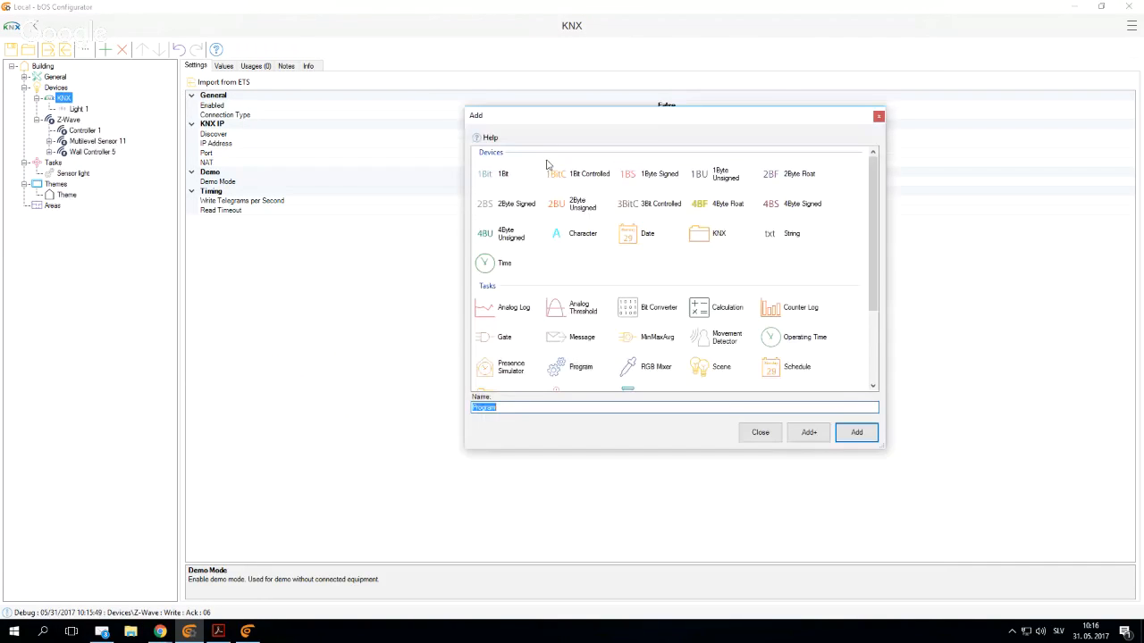
{"action": "key", "text": "Escape"}
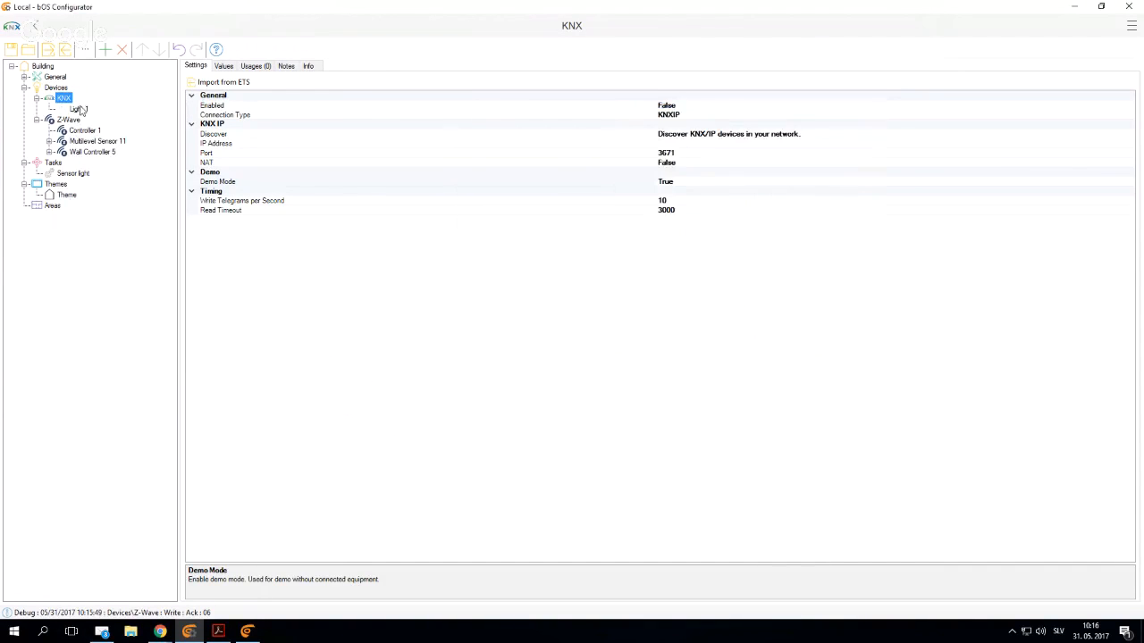
- Duplicate the KNX device Light 1 within the KNX node and rename the copy as Light 2
{"action": "left_click", "coordinate": [78, 108]}
{"action": "left_click", "coordinate": [64, 99]}
{"action": "key", "text": "ctrl+v"}
{"action": "right_click", "coordinate": [72, 119]}
{"action": "left_click", "coordinate": [102, 148]}
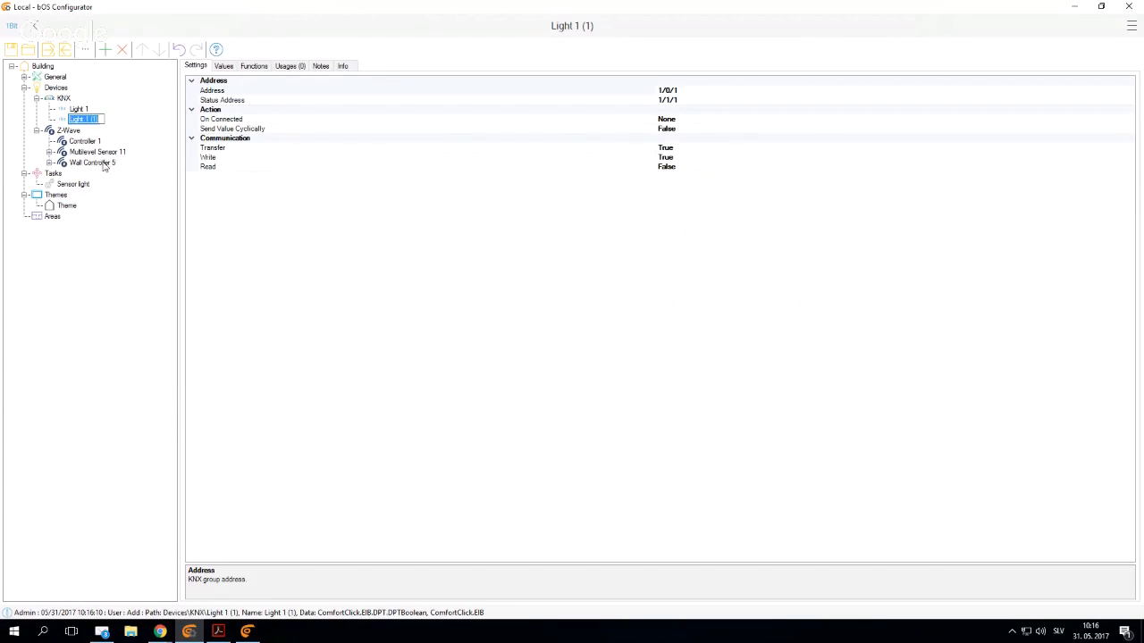
{"action": "left_click", "coordinate": [98, 119]}
{"action": "key", "text": "BackSpace"}
{"action": "key", "text": "BackSpace"}
{"action": "key", "text": "BackSpace"}
{"action": "key", "text": "BackSpace"}
{"action": "key", "text": "BackSpace"}
{"action": "type", "text": "2"}
{"action": "key", "text": "Return"}
- Set Light 2's group address to 1/0/2 and its status address to 1/1/2
{"action": "left_click", "coordinate": [696, 89]}
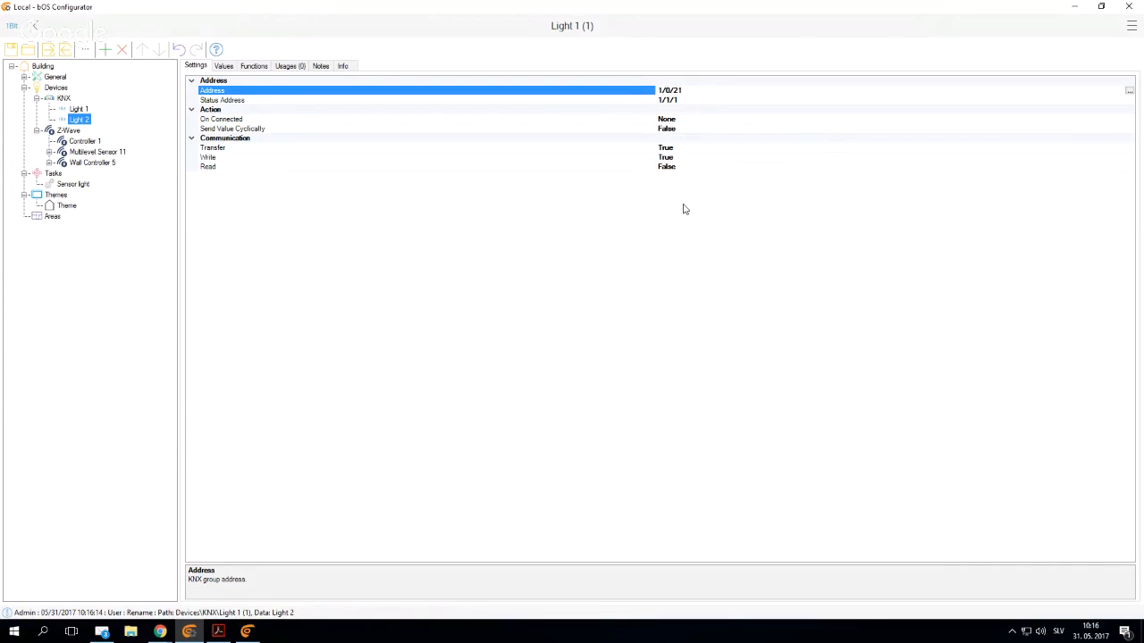
{"action": "key", "text": "BackSpace"}
{"action": "left_click", "coordinate": [693, 102]}
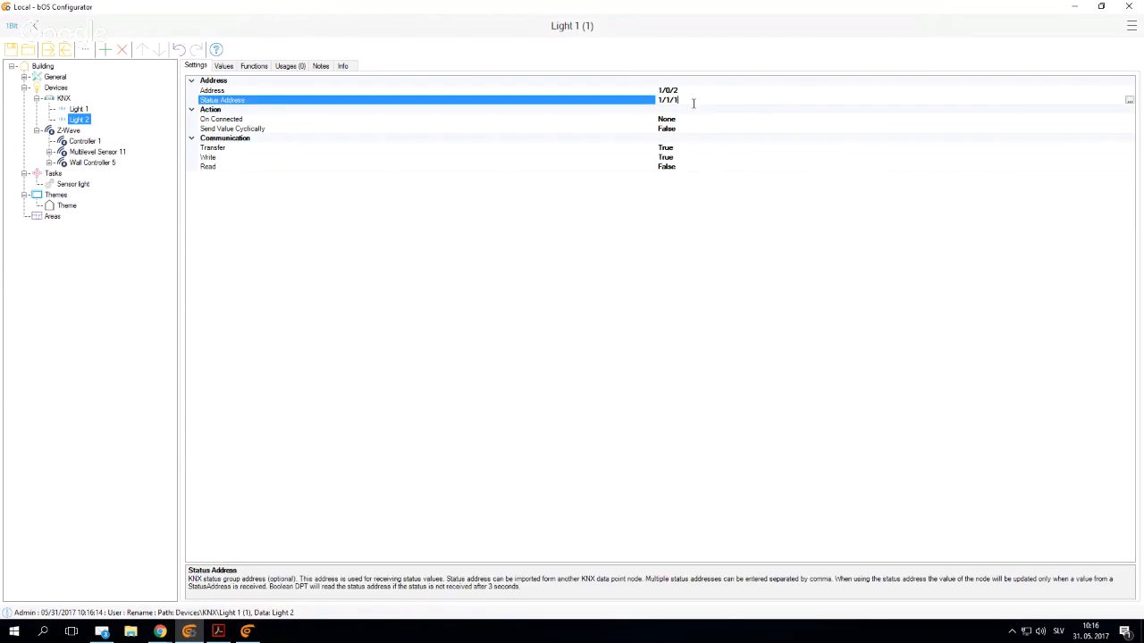
{"action": "key", "text": "BackSpace"}
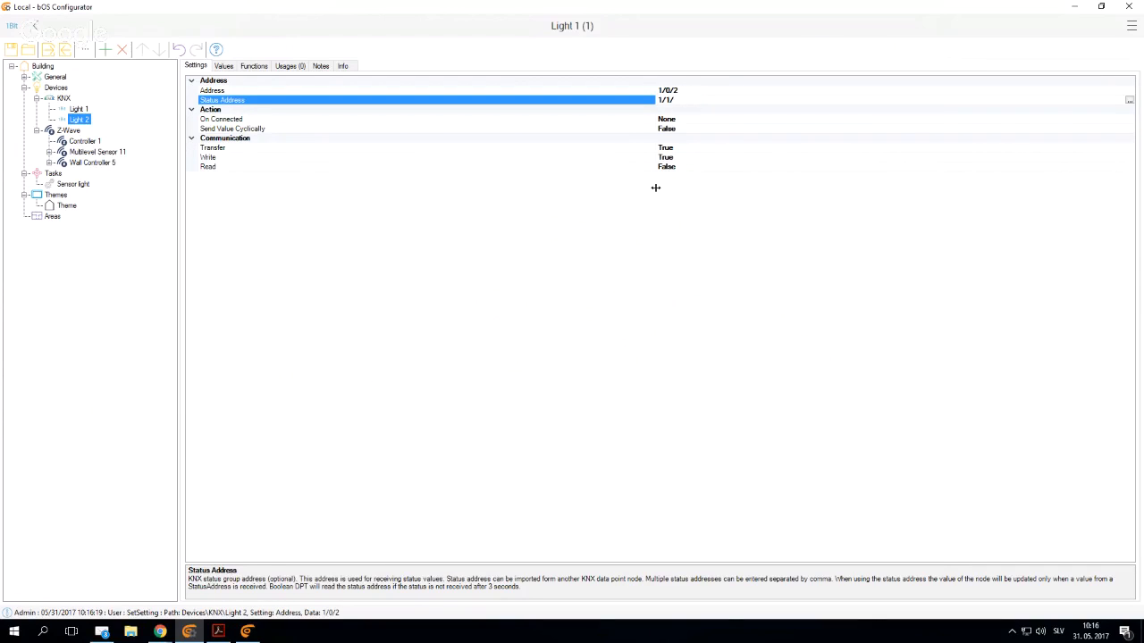
{"action": "type", "text": "2"}
- Add a Program named "Button light" under Tasks
{"action": "left_click", "coordinate": [57, 175]}
{"action": "right_click", "coordinate": [57, 177]}
{"action": "left_click", "coordinate": [61, 185]}
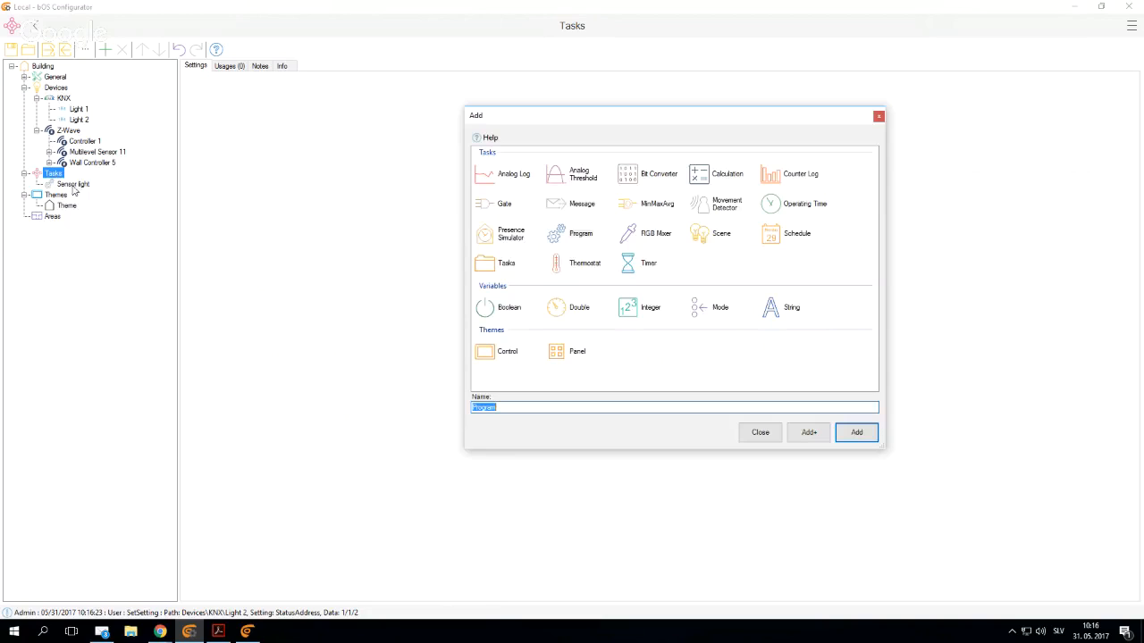
{"action": "left_click", "coordinate": [579, 238]}
{"action": "type", "text": "Button"}
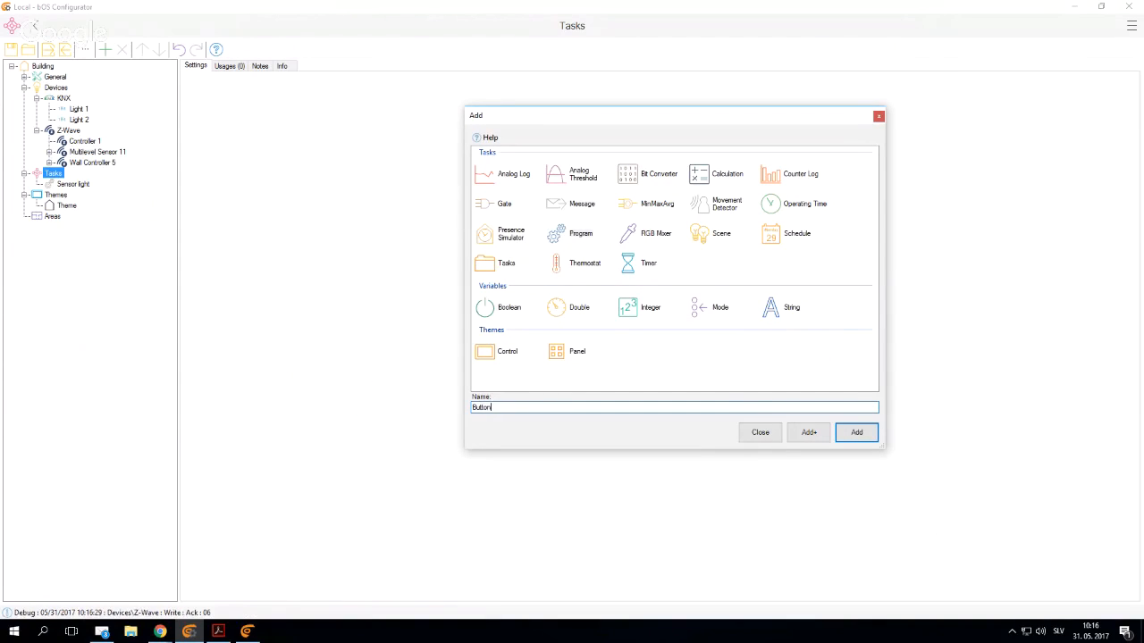
{"action": "type", "text": " light"}
{"action": "key", "text": "Return"}
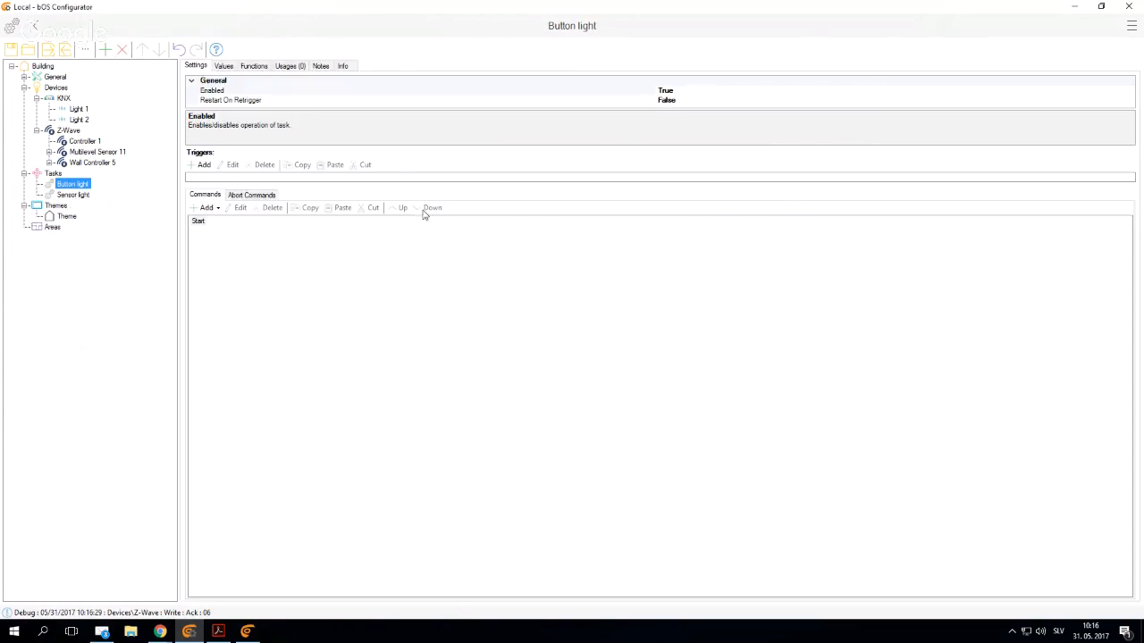
- Add a trigger to the Button light program on the State property of Wall Controller 5's Basic object, with condition ValueChanged (OnChange)
{"action": "left_click", "coordinate": [200, 166]}
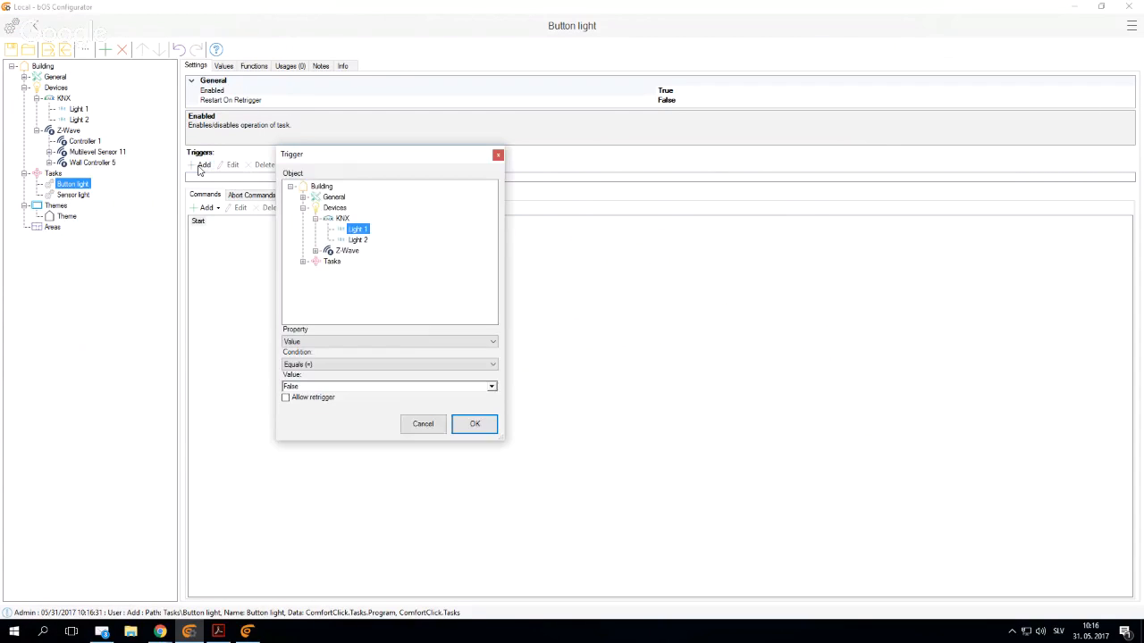
{"action": "left_click", "coordinate": [315, 253]}
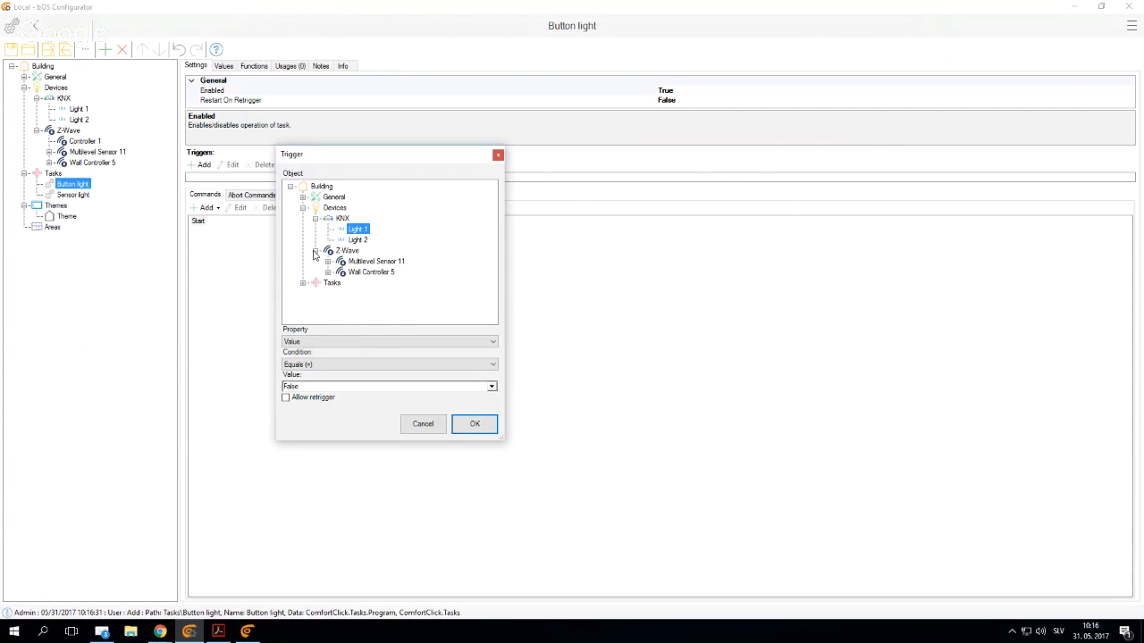
{"action": "left_click", "coordinate": [328, 272]}
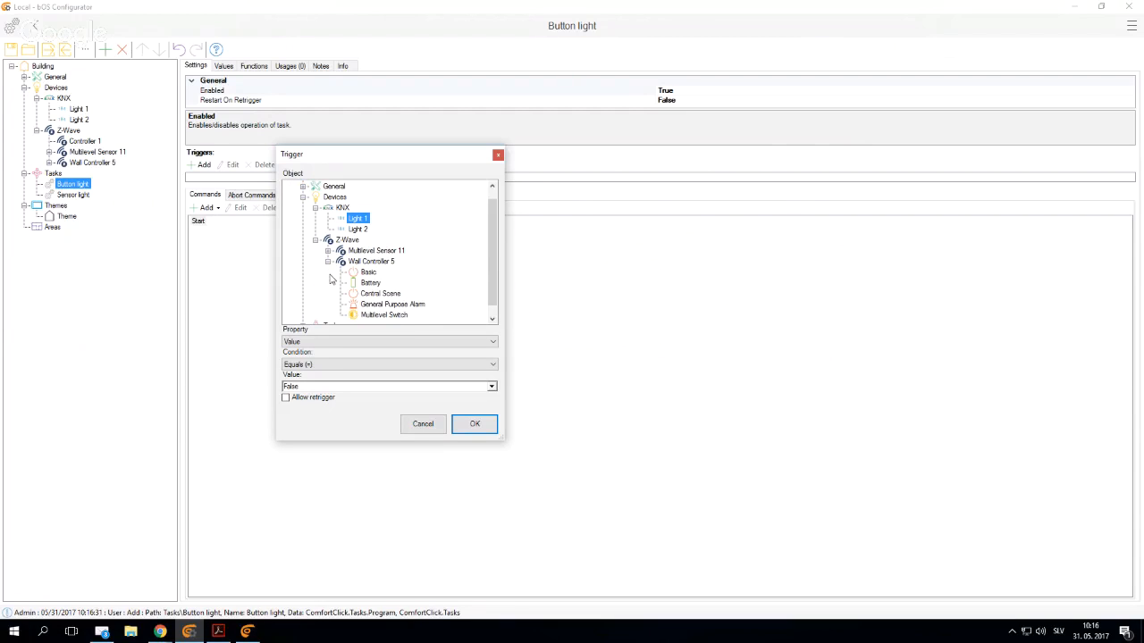
{"action": "left_click", "coordinate": [362, 272]}
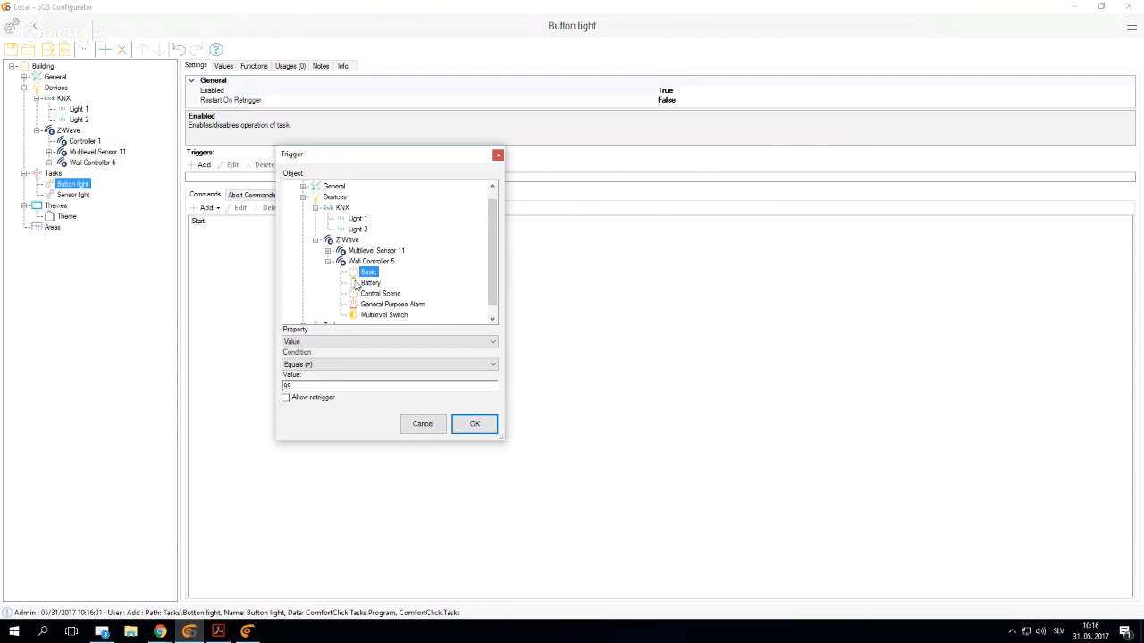
{"action": "left_click", "coordinate": [324, 365]}
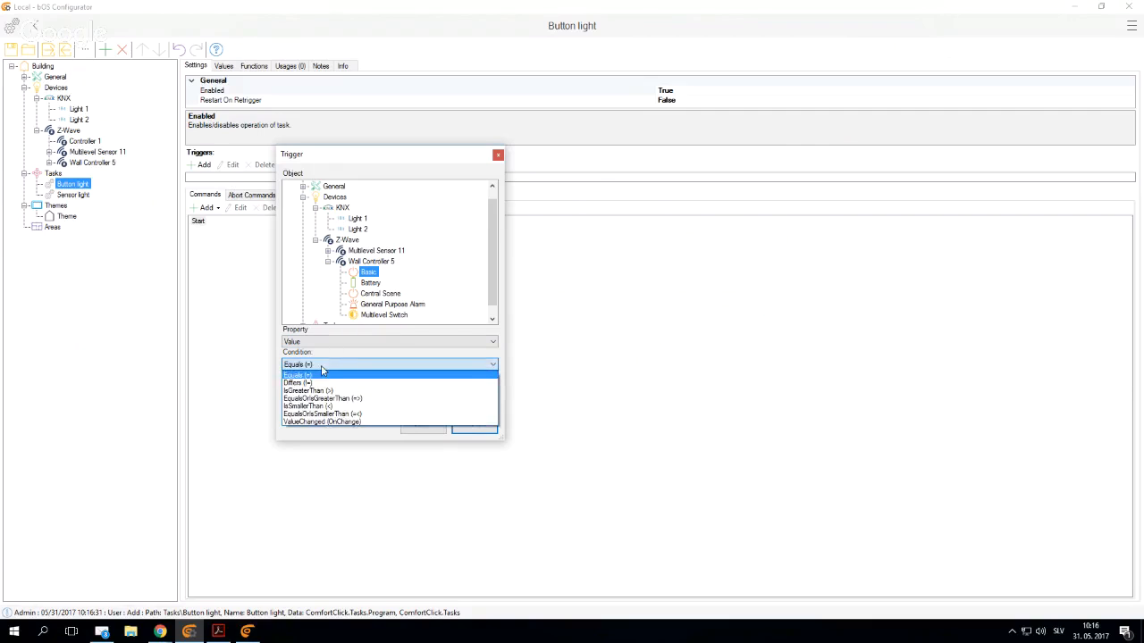
{"action": "left_click", "coordinate": [313, 418]}
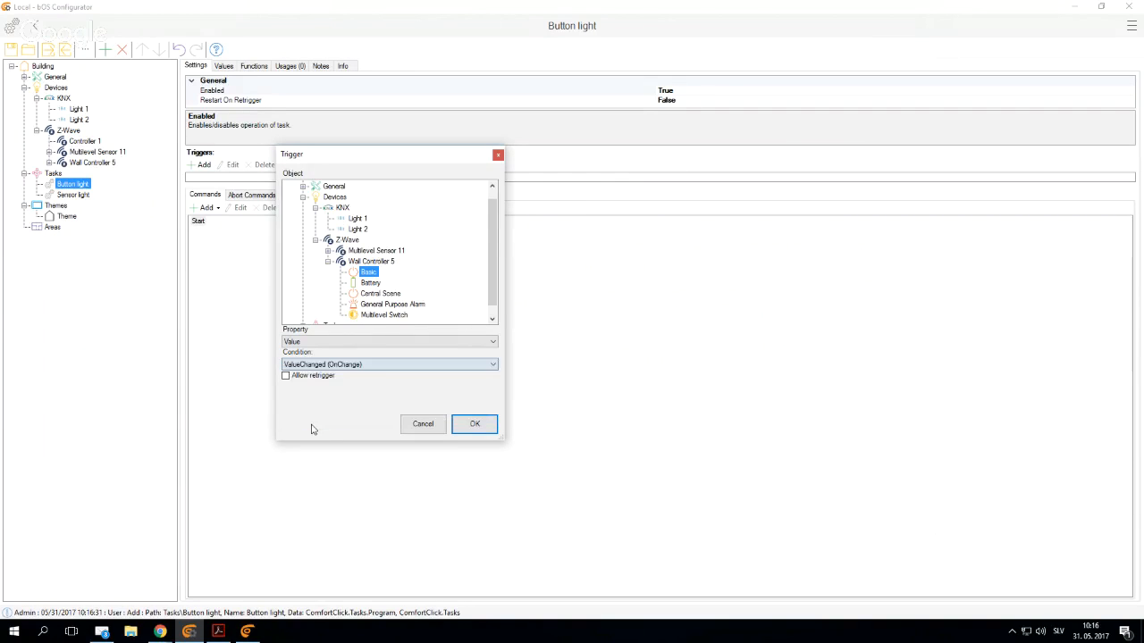
{"action": "left_click", "coordinate": [339, 342]}
{"action": "left_click", "coordinate": [342, 355]}
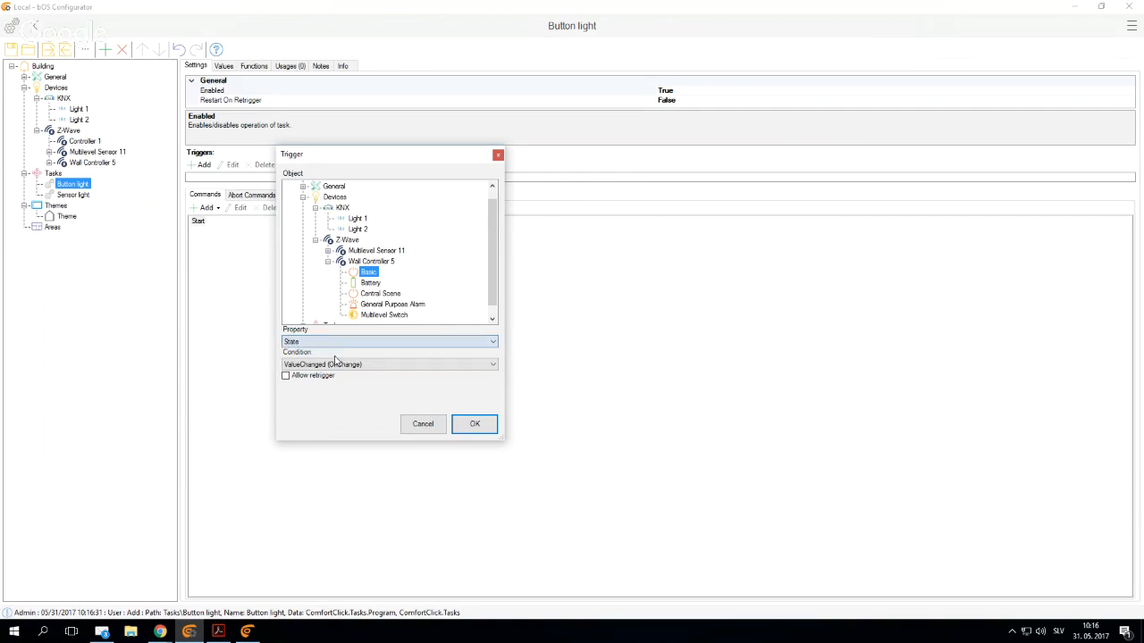
{"action": "left_click", "coordinate": [474, 425]}
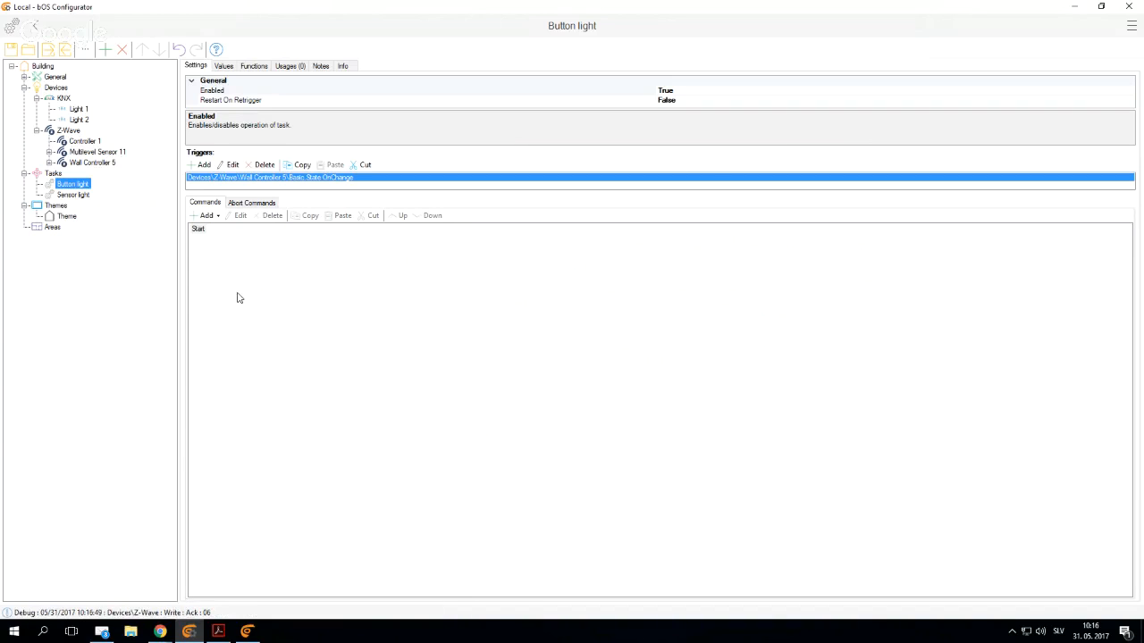
- Add an If command under Start that checks whether the Value of Wall Controller 5's Basic object equals 255
{"action": "left_click", "coordinate": [198, 232]}
{"action": "right_click", "coordinate": [197, 230]}
{"action": "mouse_move", "coordinate": [266, 237]}
{"action": "left_click", "coordinate": [342, 268]}
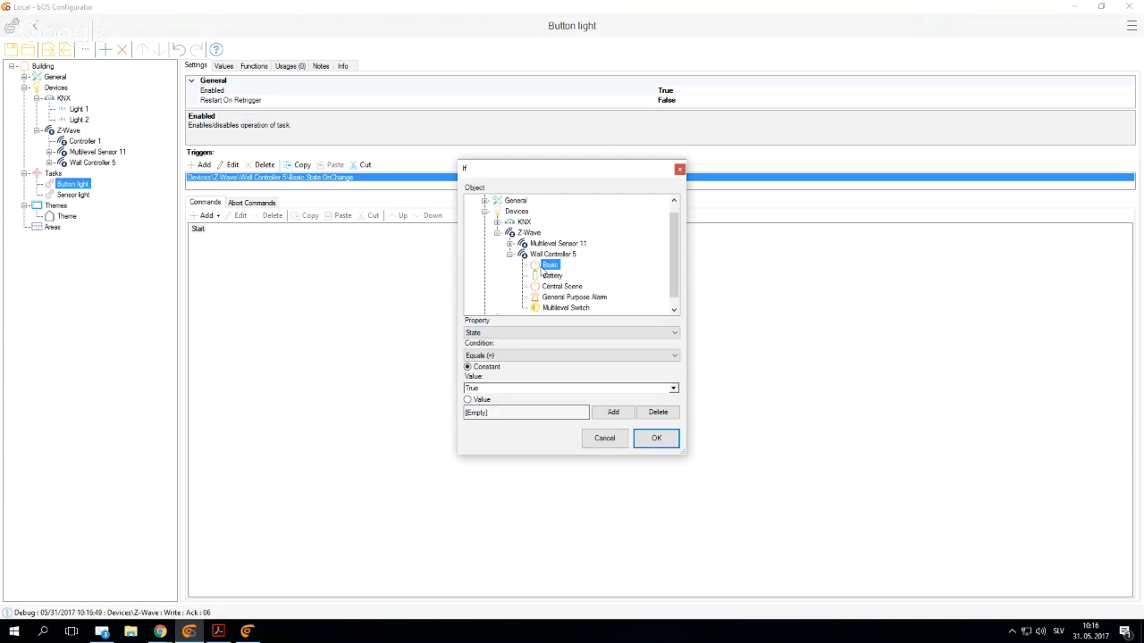
{"action": "left_click", "coordinate": [503, 336]}
{"action": "left_click", "coordinate": [501, 349]}
{"action": "left_click_drag", "start_coordinate": [483, 388], "coordinate": [459, 387]}
{"action": "left_click", "coordinate": [670, 441]}
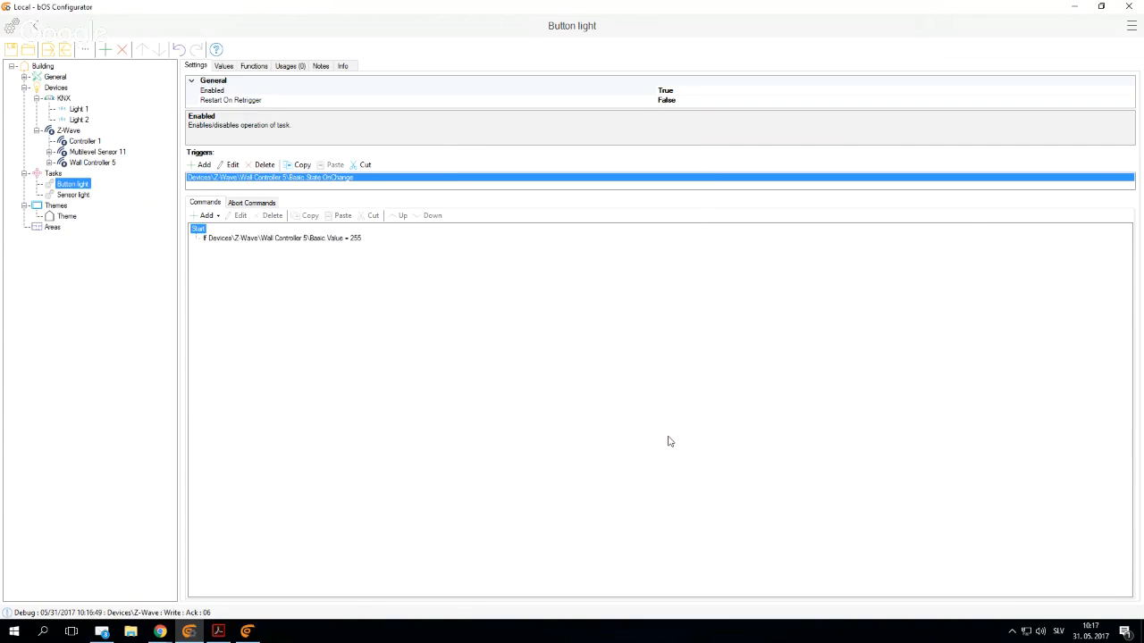
- Under the If command, add a Set Value command that sets the KNX Light 1 value to True
{"action": "left_click", "coordinate": [304, 239]}
{"action": "right_click", "coordinate": [304, 239]}
{"action": "mouse_move", "coordinate": [339, 244]}
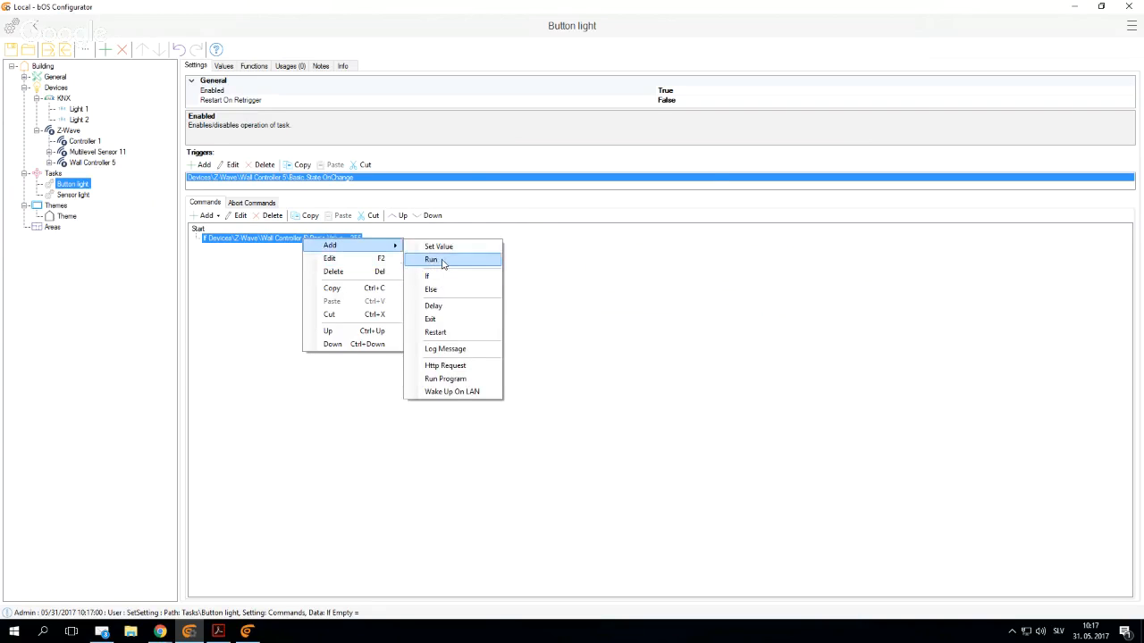
{"action": "left_click", "coordinate": [438, 247]}
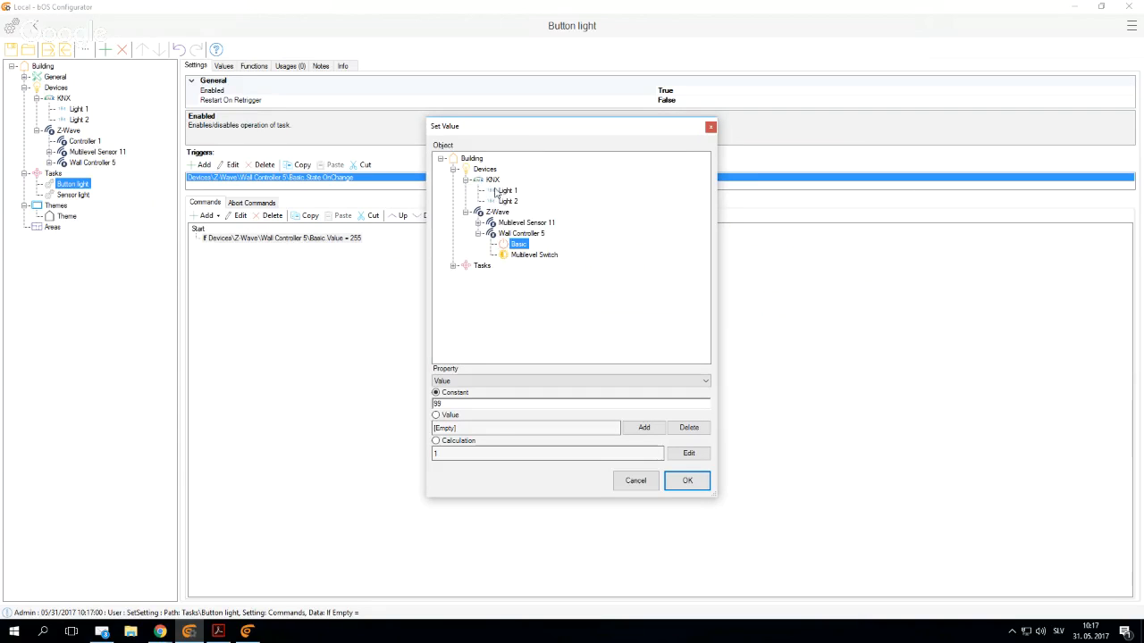
{"action": "left_click", "coordinate": [505, 190]}
{"action": "scroll", "coordinate": [458, 404], "scroll_direction": "down", "scroll_amount": 1}
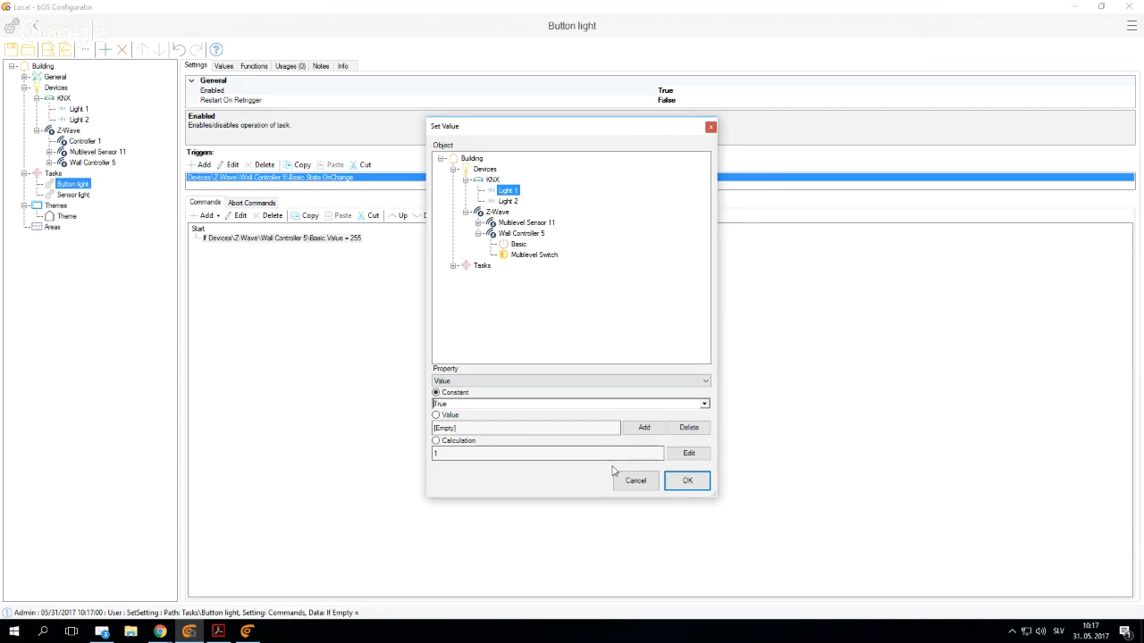
{"action": "left_click", "coordinate": [684, 480]}
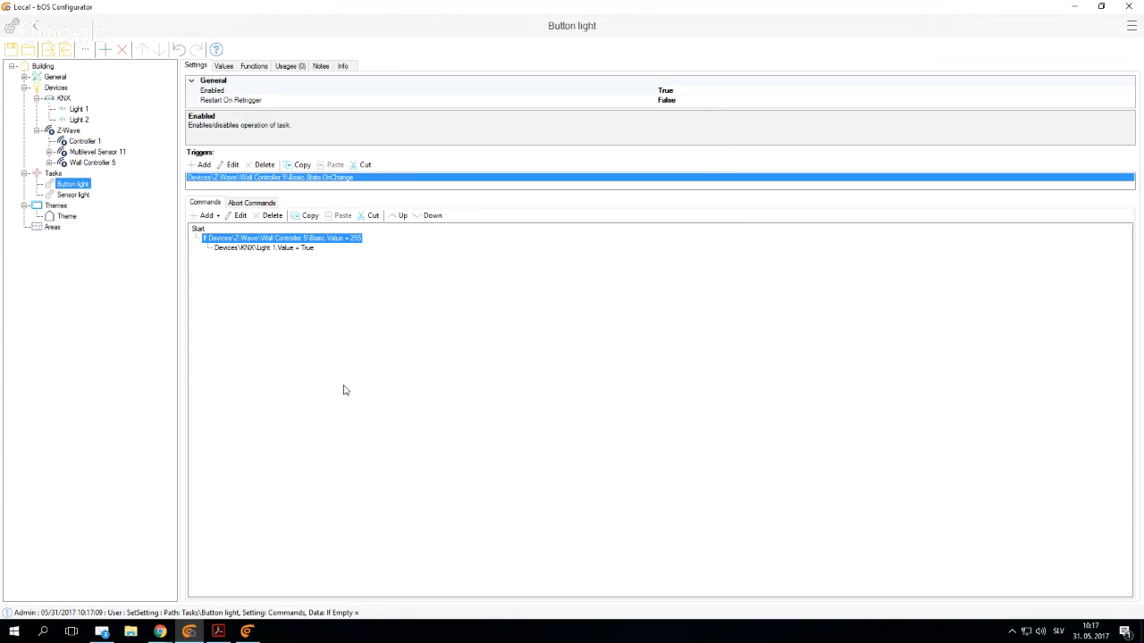
- Add a second If command under Start that checks whether the Value of Wall Controller 5's Basic object equals 0
{"action": "left_click", "coordinate": [201, 231]}
{"action": "right_click", "coordinate": [200, 231]}
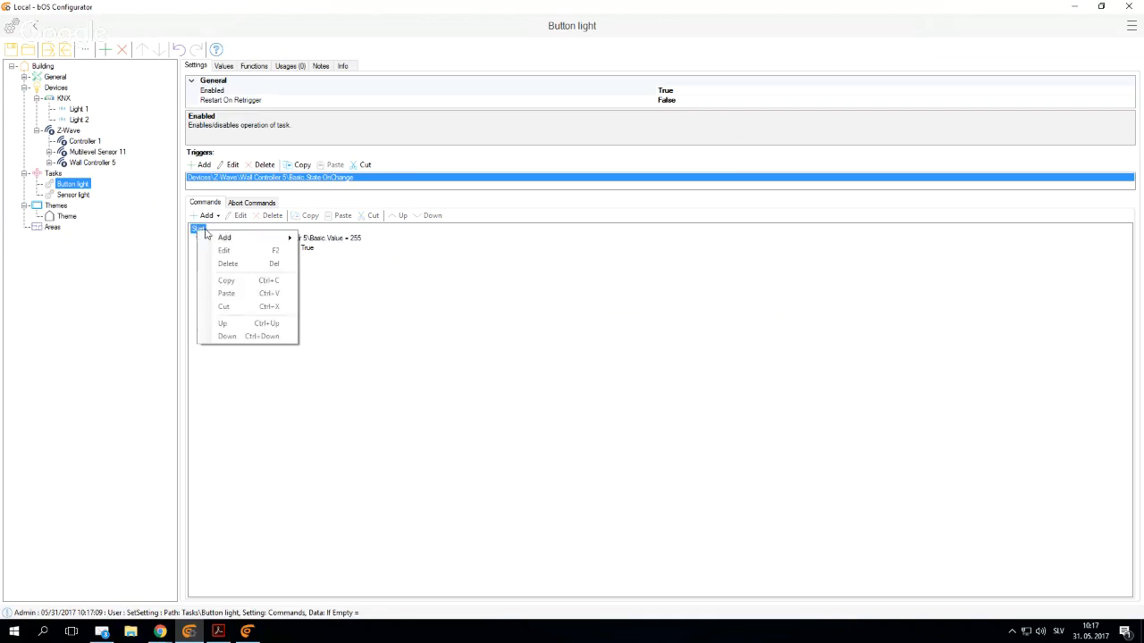
{"action": "left_click", "coordinate": [216, 234]}
{"action": "right_click", "coordinate": [199, 231]}
{"action": "mouse_move", "coordinate": [260, 238]}
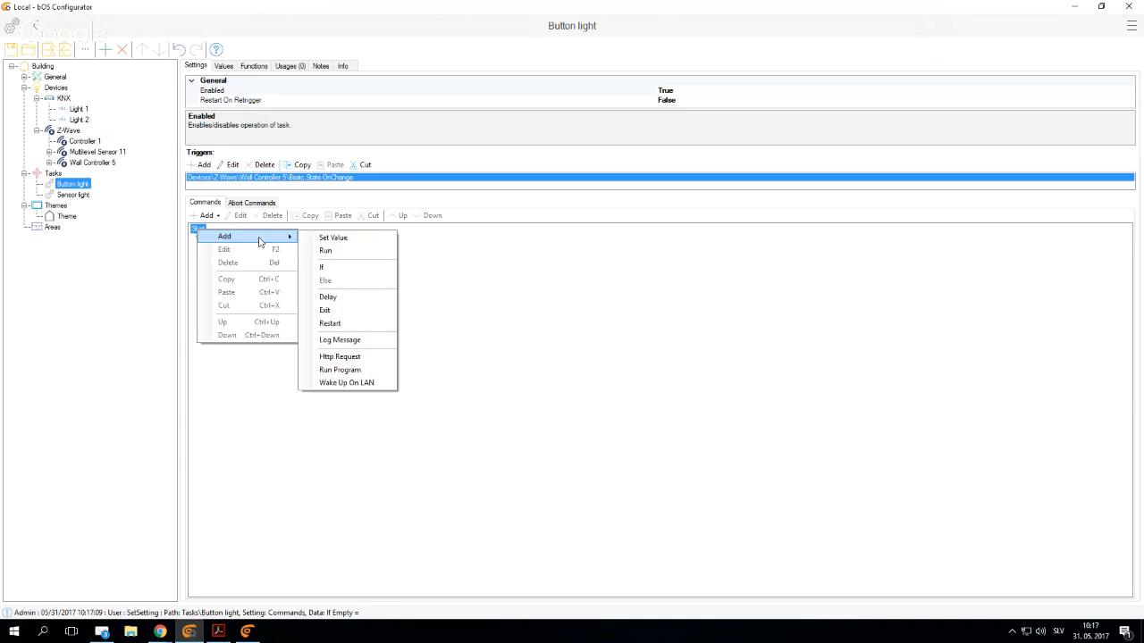
{"action": "left_click", "coordinate": [327, 267]}
{"action": "left_click", "coordinate": [496, 264]}
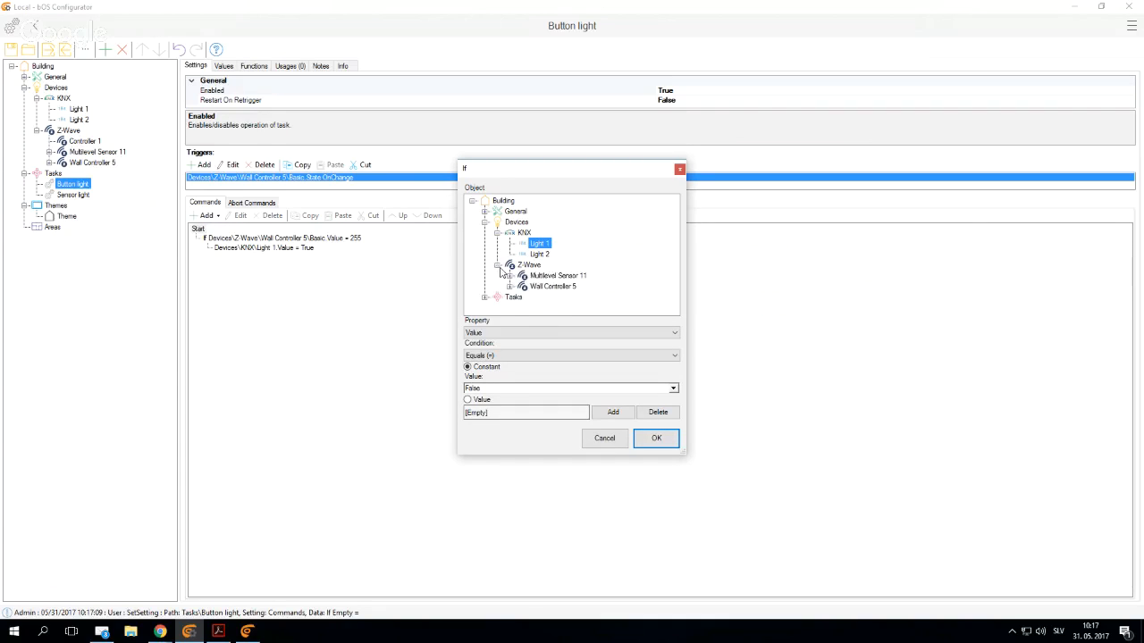
{"action": "left_click", "coordinate": [510, 286]}
{"action": "left_click", "coordinate": [549, 265]}
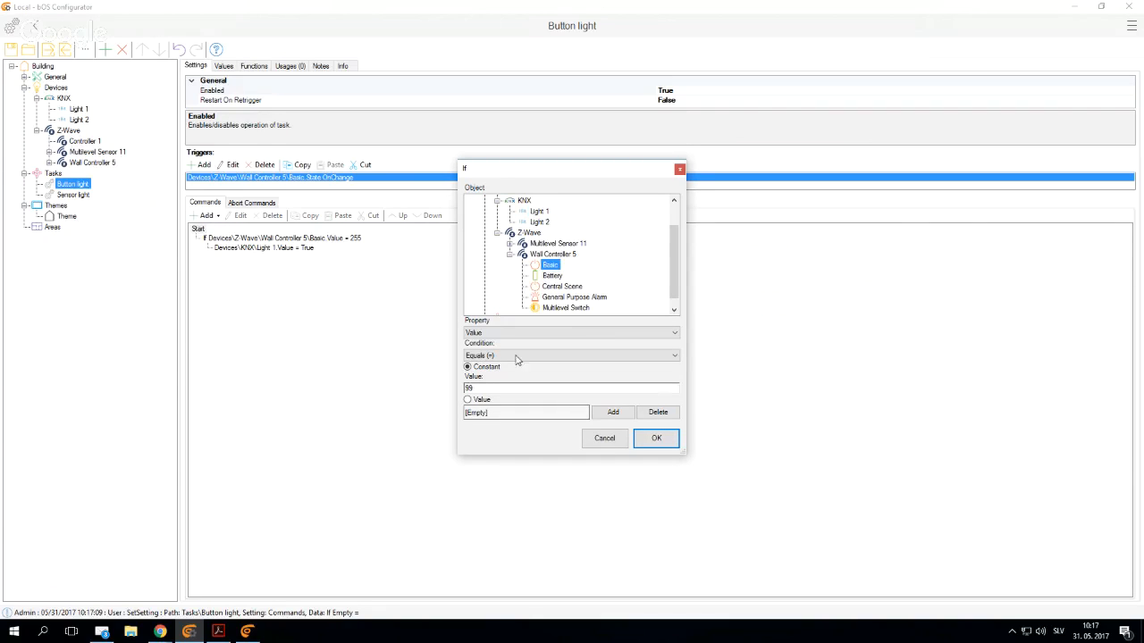
{"action": "left_click", "coordinate": [502, 388]}
{"action": "type", "text": "99"}
{"action": "left_click_drag", "start_coordinate": [493, 386], "coordinate": [408, 395]}
{"action": "type", "text": "0"}
{"action": "left_click", "coordinate": [647, 439]}
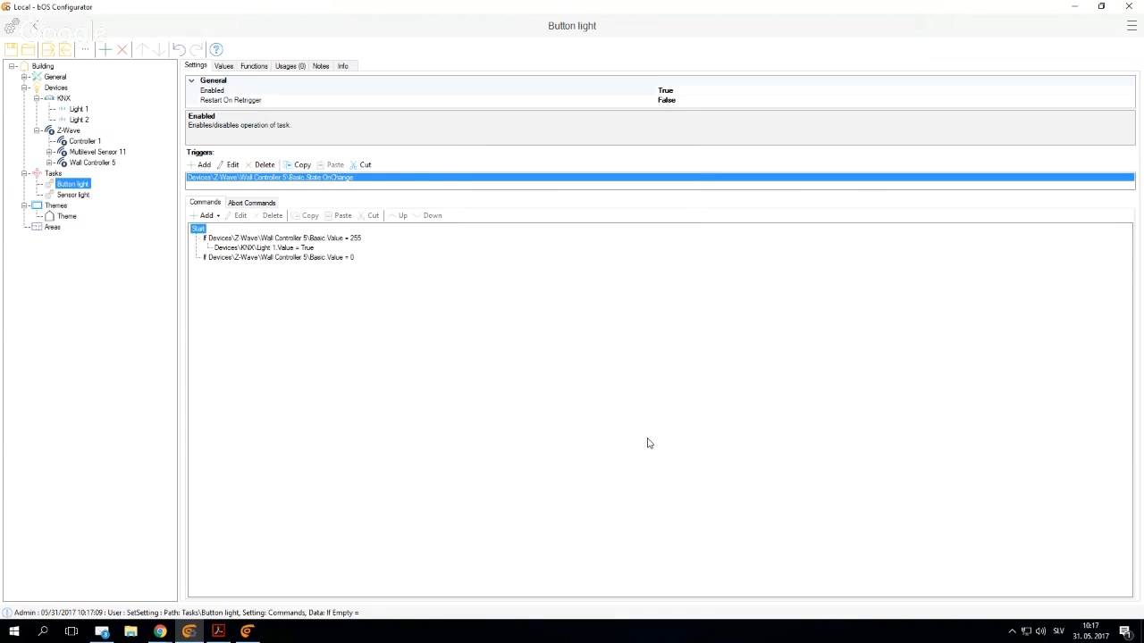
- Under the If command for value 0, add a Set Value command that sets the KNX Light 1 value to False
{"action": "left_click", "coordinate": [293, 259]}
{"action": "right_click", "coordinate": [293, 261]}
{"action": "mouse_move", "coordinate": [306, 267]}
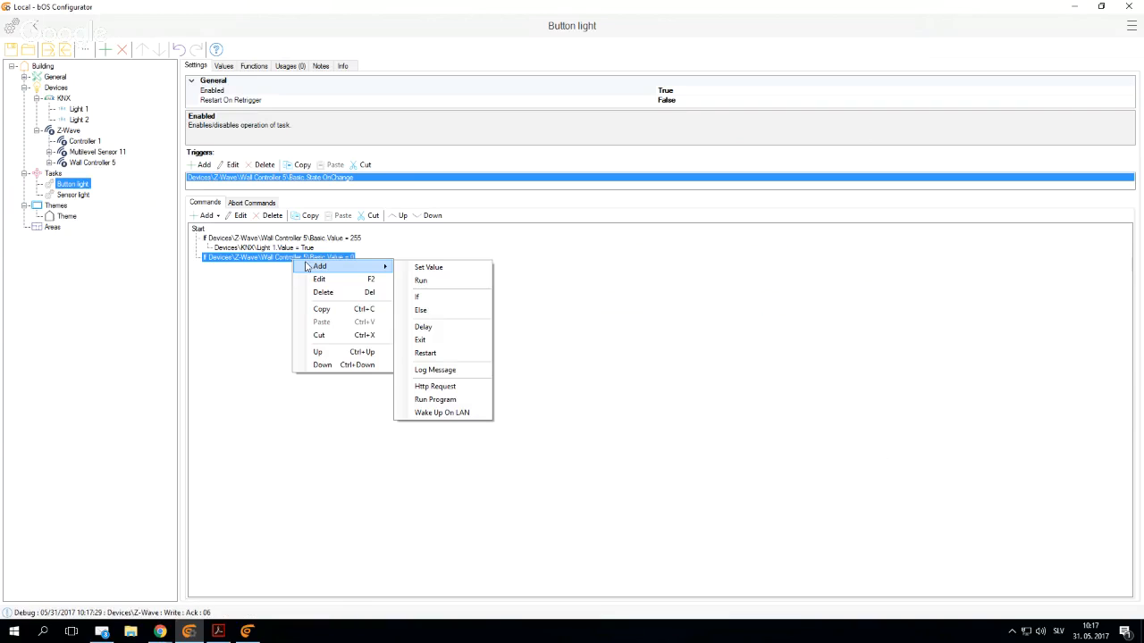
{"action": "left_click", "coordinate": [420, 269]}
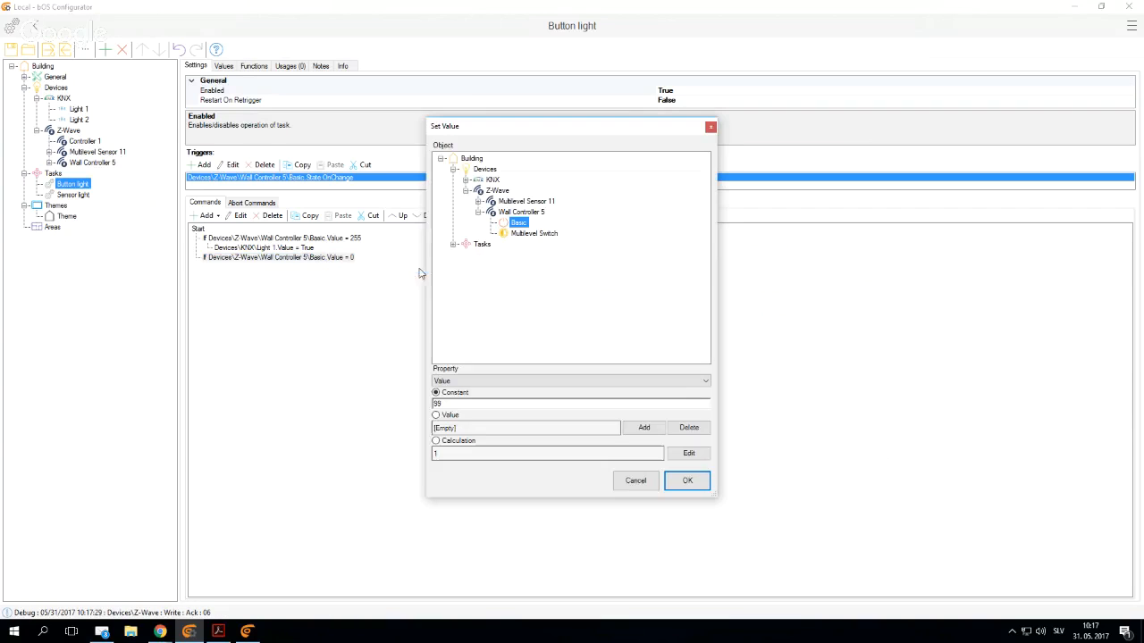
{"action": "left_click", "coordinate": [465, 180]}
{"action": "left_click", "coordinate": [503, 191]}
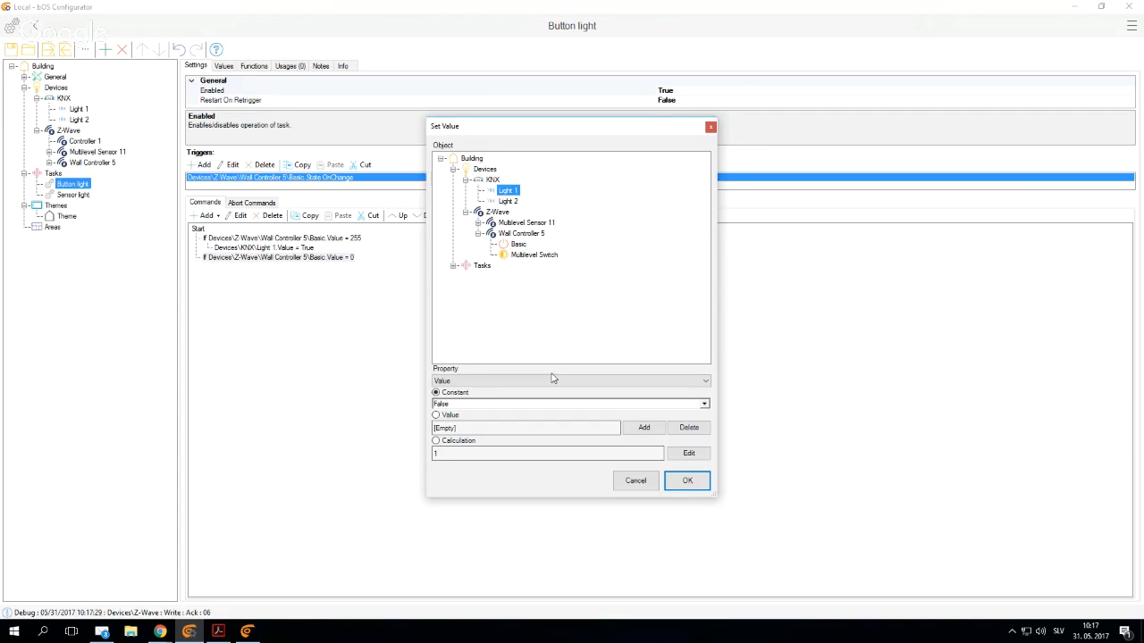
{"action": "left_click", "coordinate": [679, 483]}
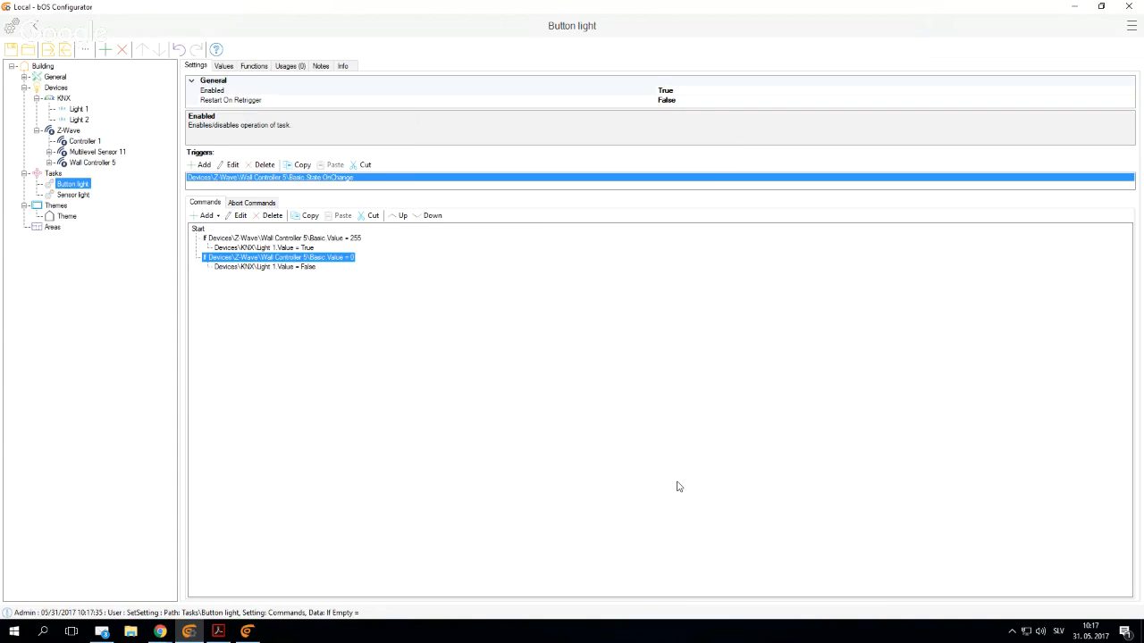
- Check parameters 12 and 13 for a double key press in Wall Controller 5's node settings
{"action": "left_click", "coordinate": [88, 162]}
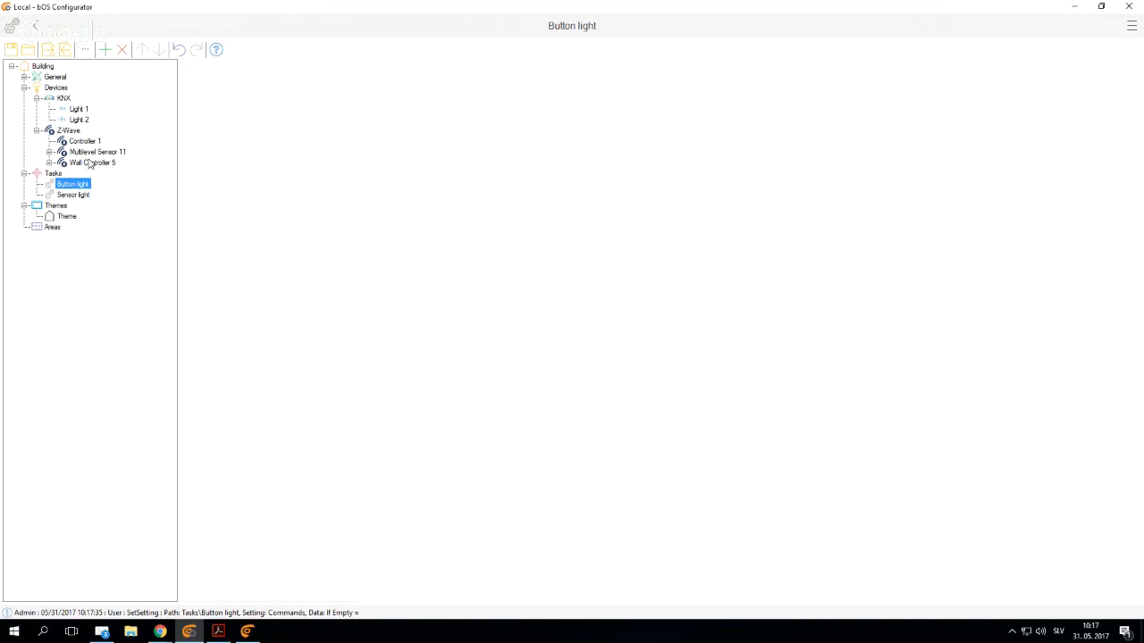
{"action": "left_click", "coordinate": [219, 83]}
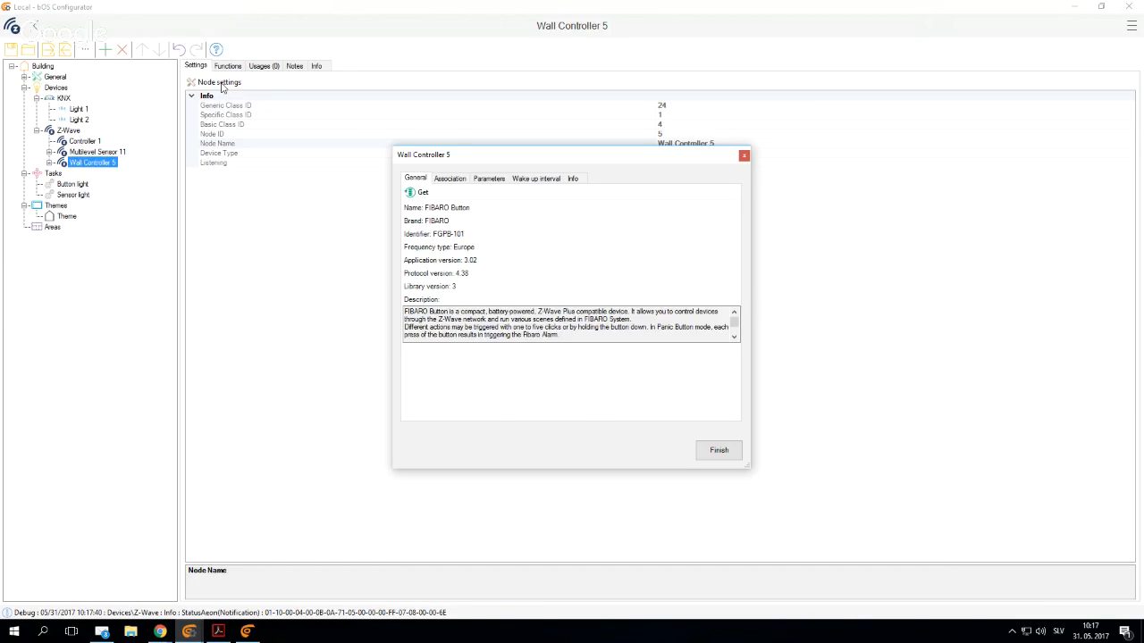
{"action": "left_click", "coordinate": [488, 179]}
{"action": "left_click", "coordinate": [593, 260]}
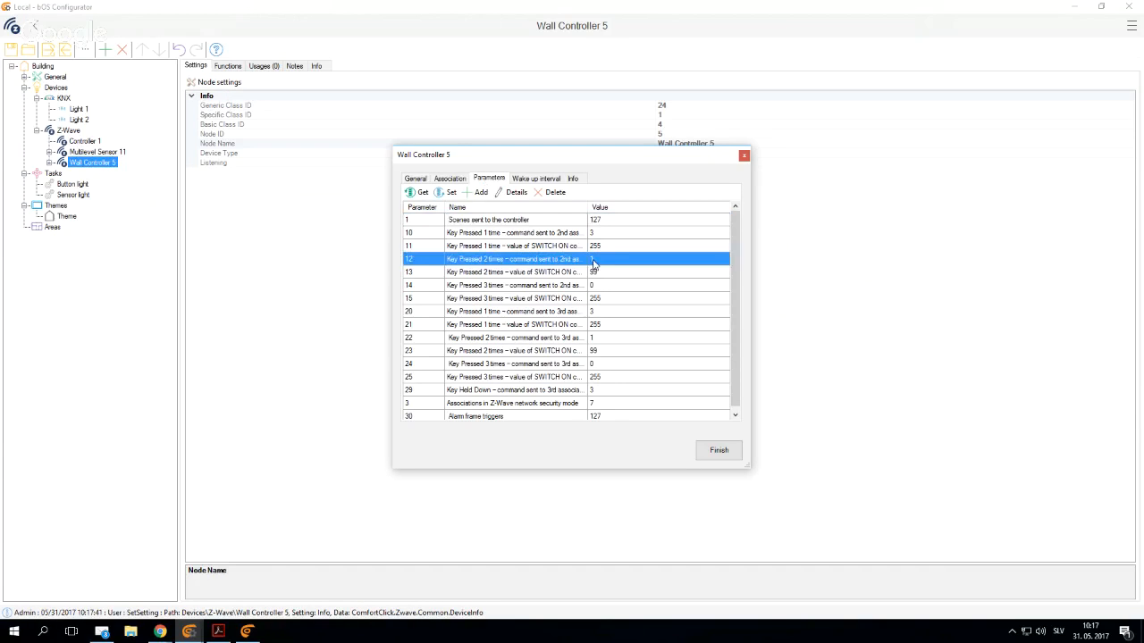
{"action": "left_click", "coordinate": [597, 273]}
{"action": "left_click", "coordinate": [718, 450]}
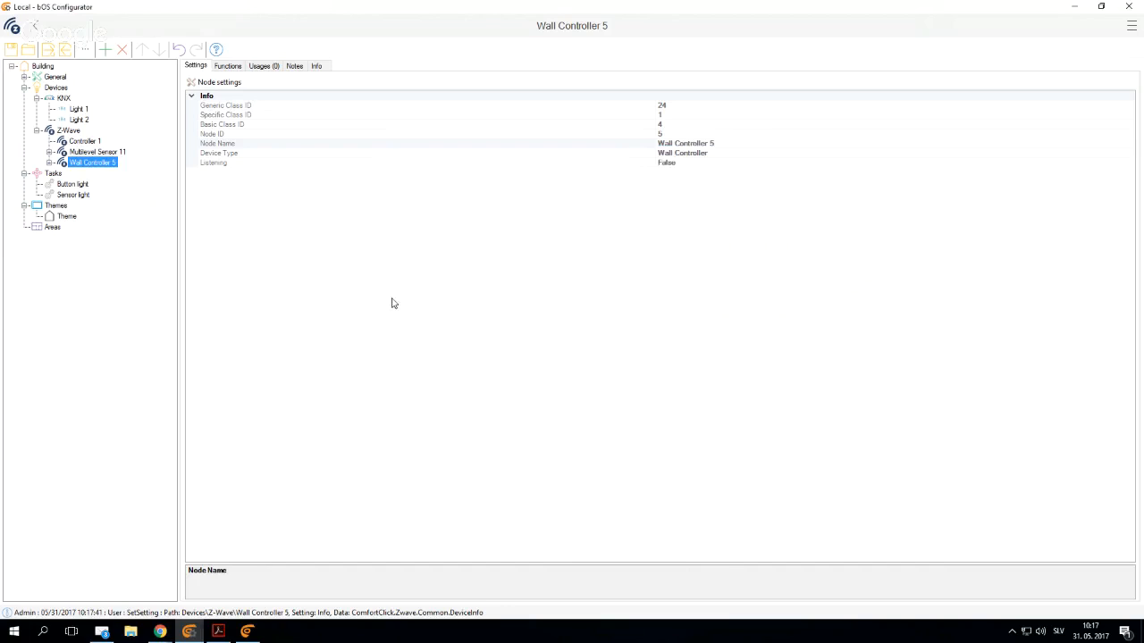
- In the Button light program, add an If command under Start that checks whether Wall Controller 5's Basic Value equals 99
{"action": "left_click", "coordinate": [75, 184]}
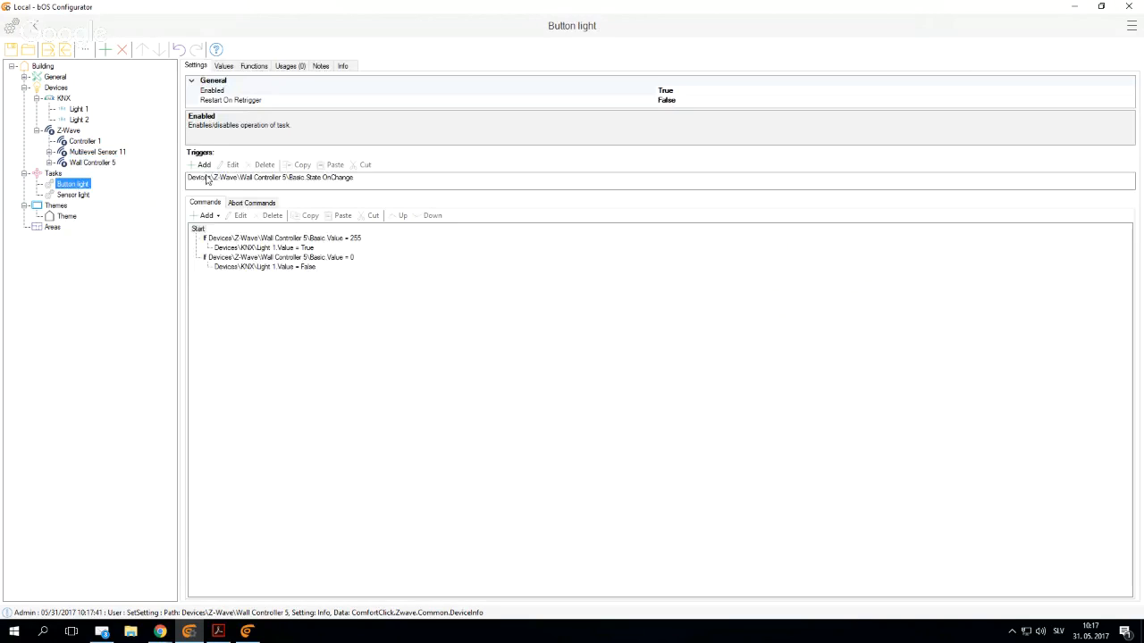
{"action": "right_click", "coordinate": [200, 229]}
{"action": "mouse_move", "coordinate": [229, 237]}
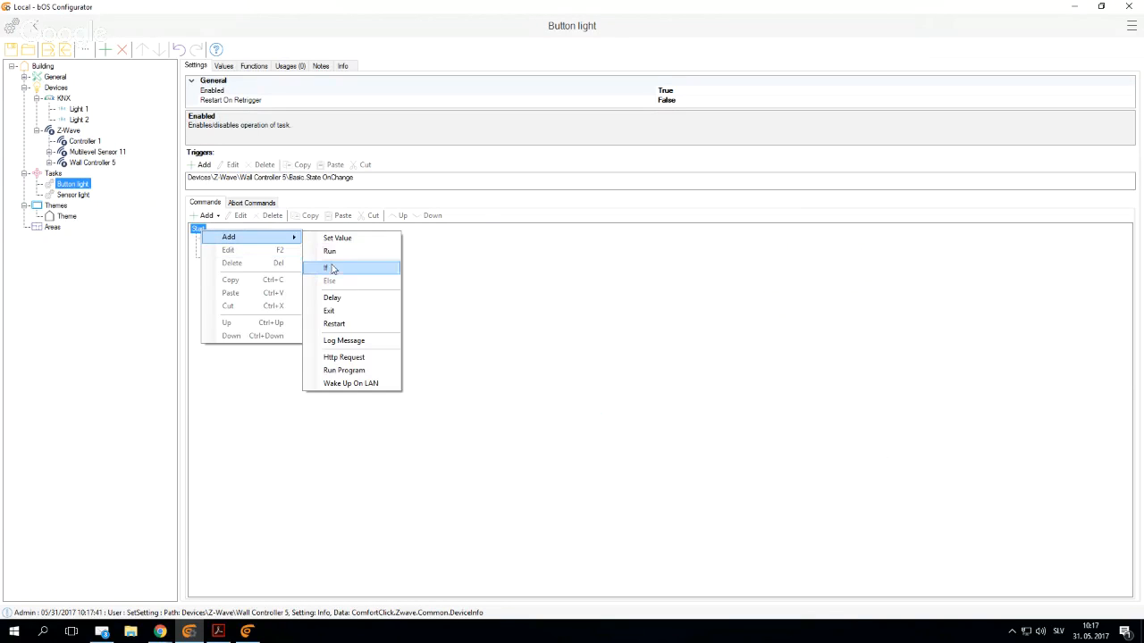
{"action": "left_click", "coordinate": [326, 267]}
{"action": "left_click", "coordinate": [490, 265]}
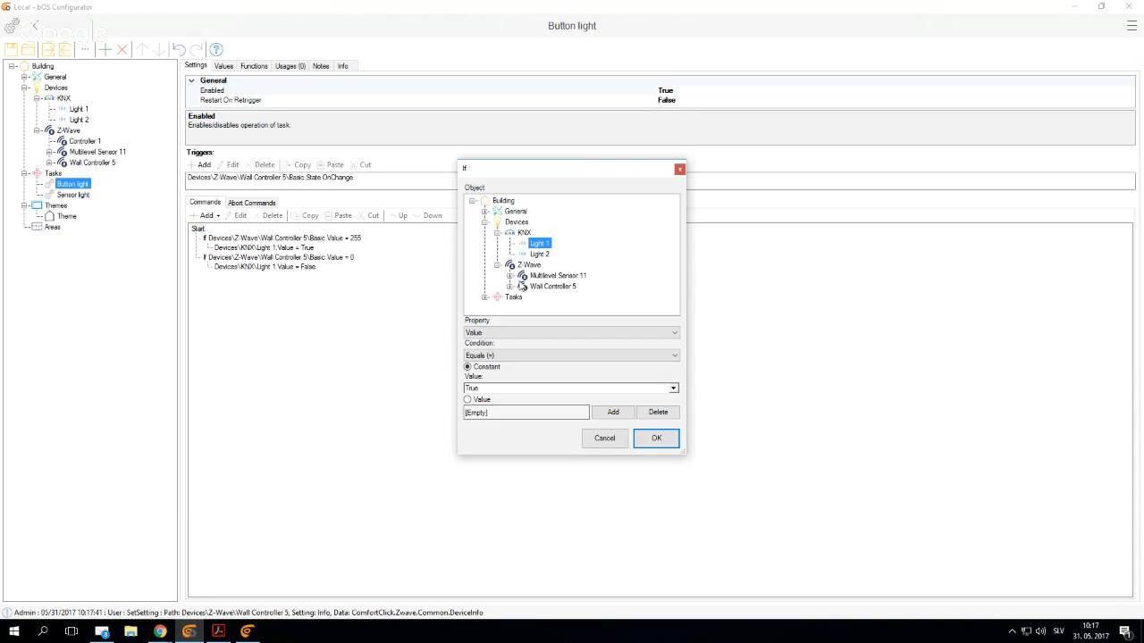
{"action": "left_click", "coordinate": [511, 287]}
{"action": "left_click", "coordinate": [549, 266]}
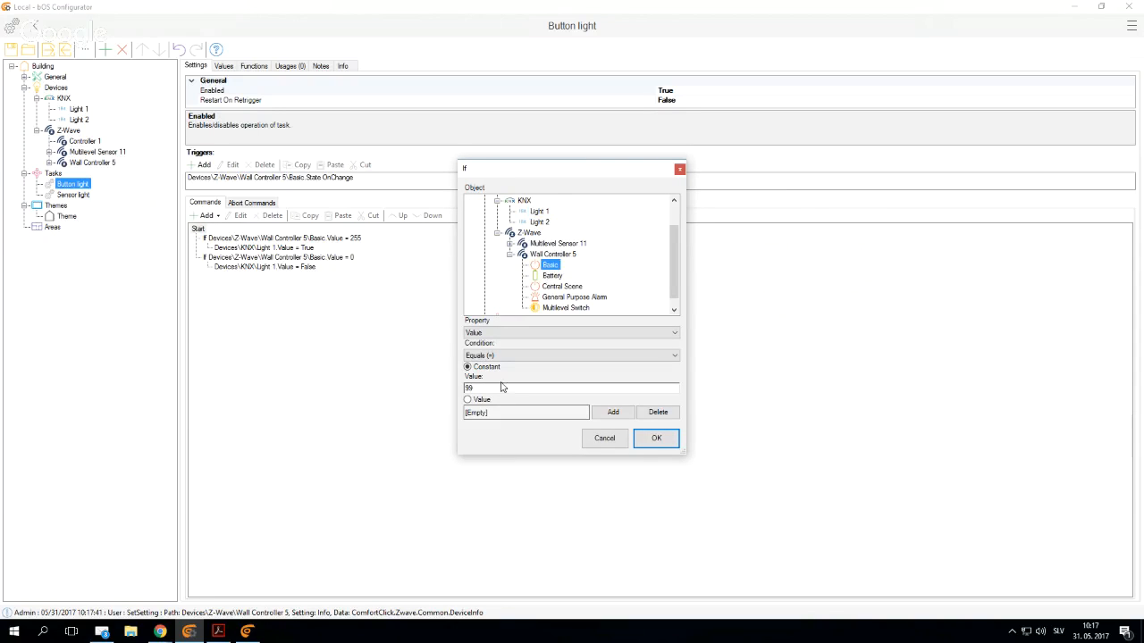
{"action": "left_click", "coordinate": [656, 437]}
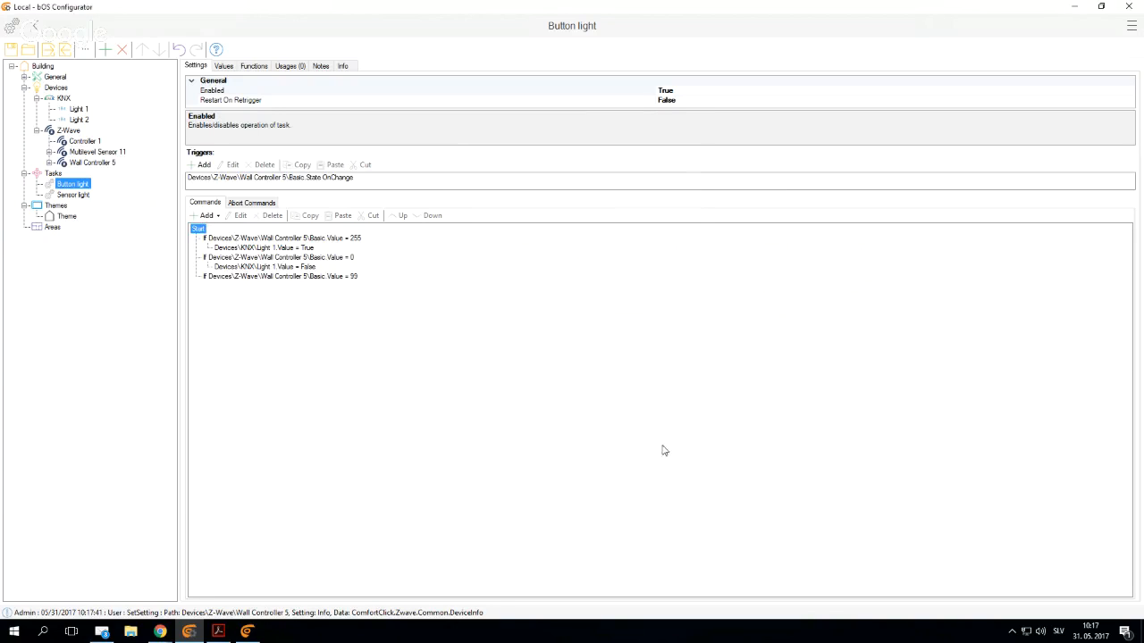
- Under the If command for value 99, add a Set Value command that sets the KNX Light 2 value to True
{"action": "right_click", "coordinate": [341, 279]}
{"action": "mouse_move", "coordinate": [431, 287]}
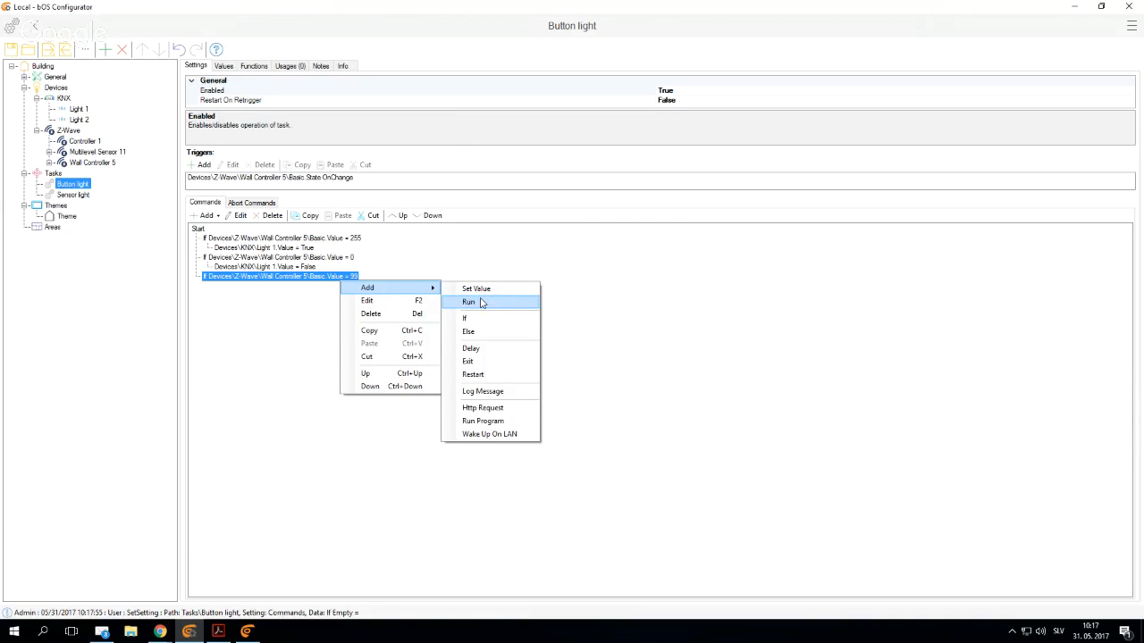
{"action": "left_click", "coordinate": [476, 288]}
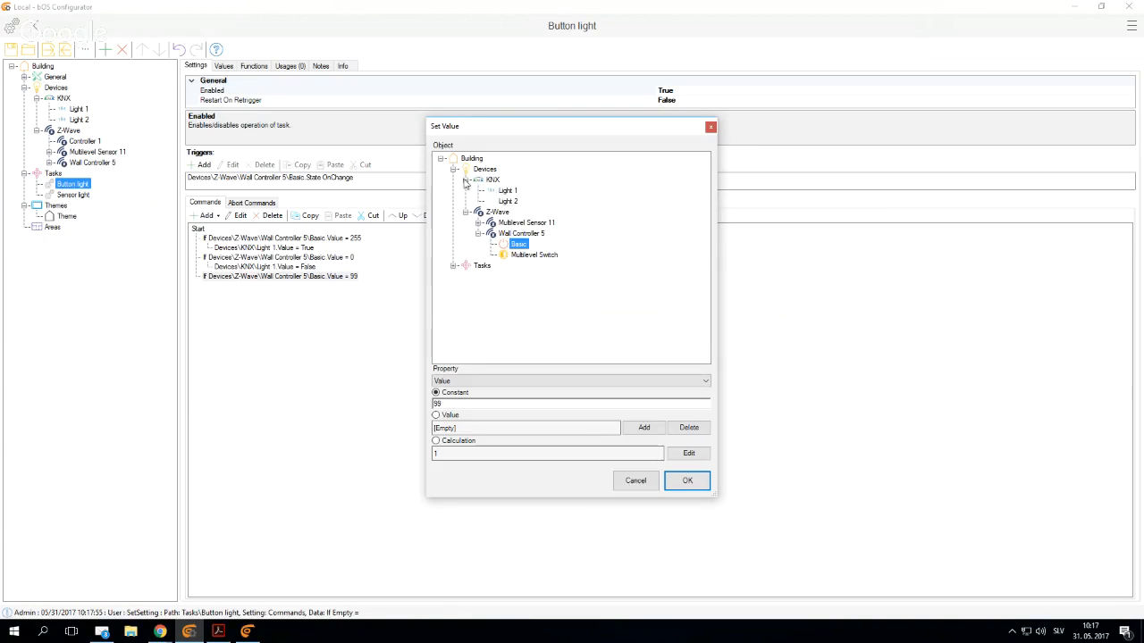
{"action": "left_click", "coordinate": [508, 201]}
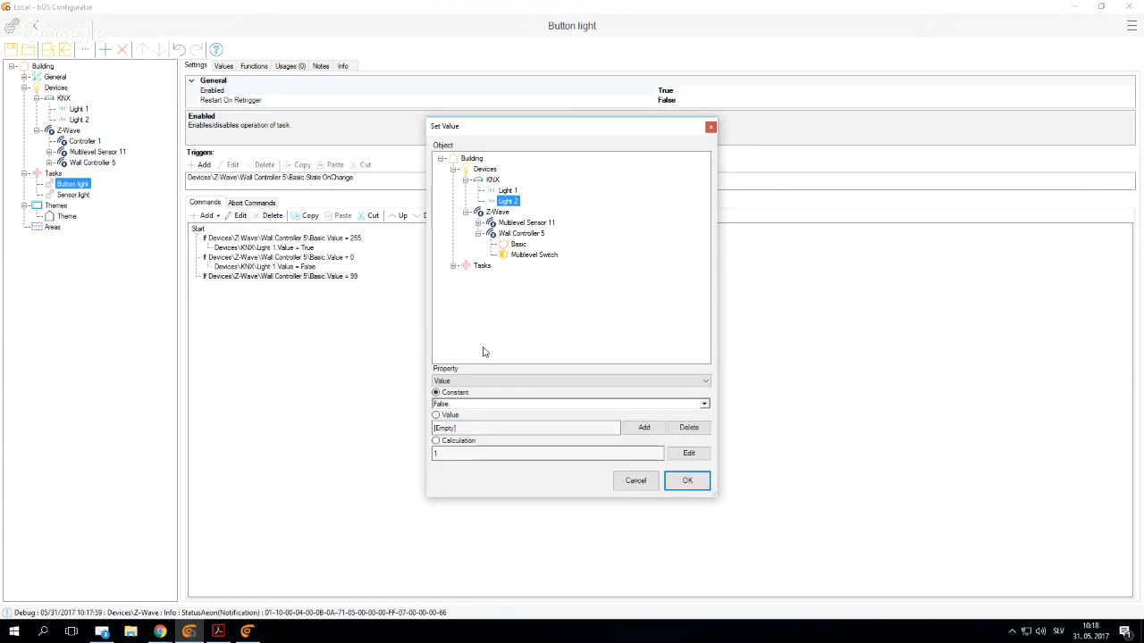
{"action": "left_click", "coordinate": [685, 480]}
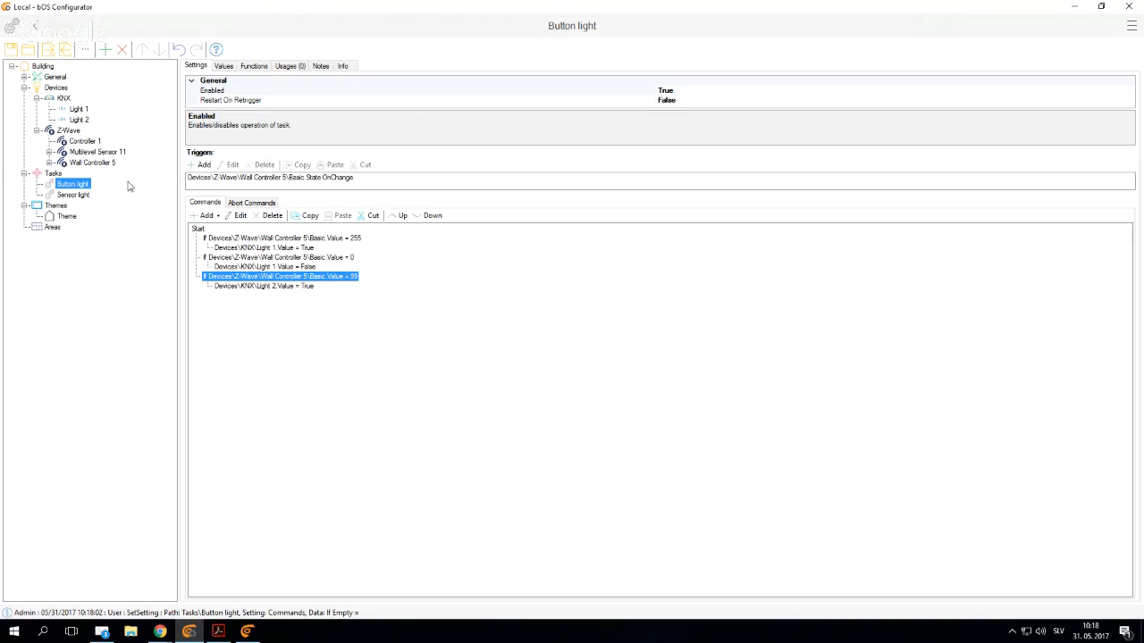
- Review the key press parameter list in Wall Controller 5's node settings
{"action": "left_click", "coordinate": [83, 162]}
{"action": "left_click", "coordinate": [216, 82]}
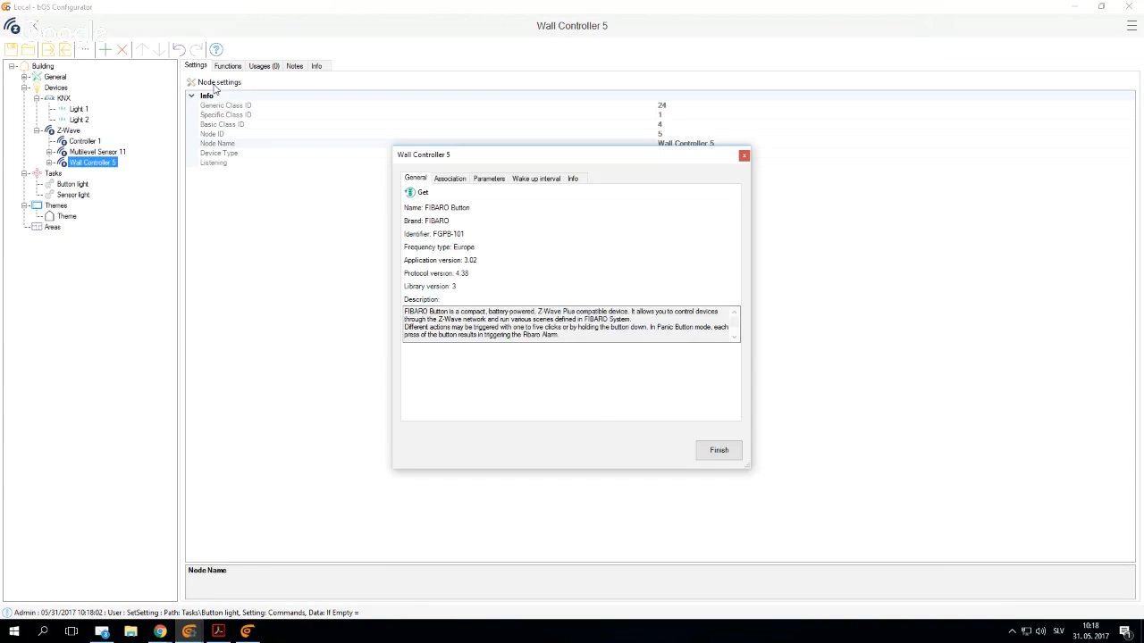
{"action": "left_click", "coordinate": [487, 179]}
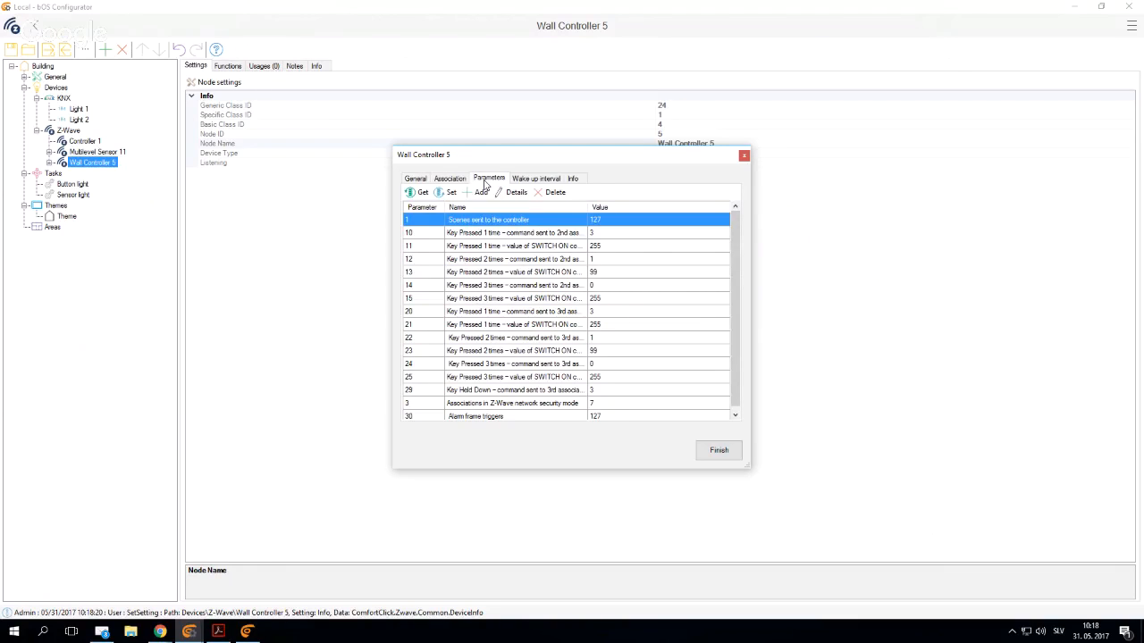
{"action": "left_click", "coordinate": [716, 451]}
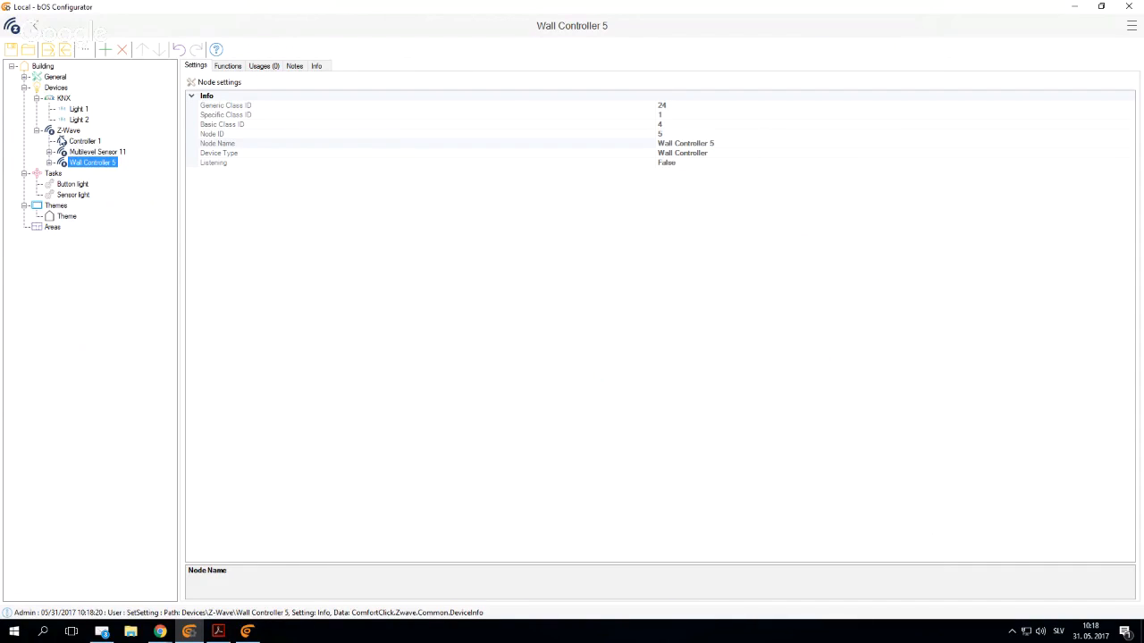
- Collapse the Z-Wave and KNX branches, add a Modbus device under Devices, and set its Demo Mode to True
{"action": "left_click", "coordinate": [38, 131]}
{"action": "left_click", "coordinate": [37, 98]}
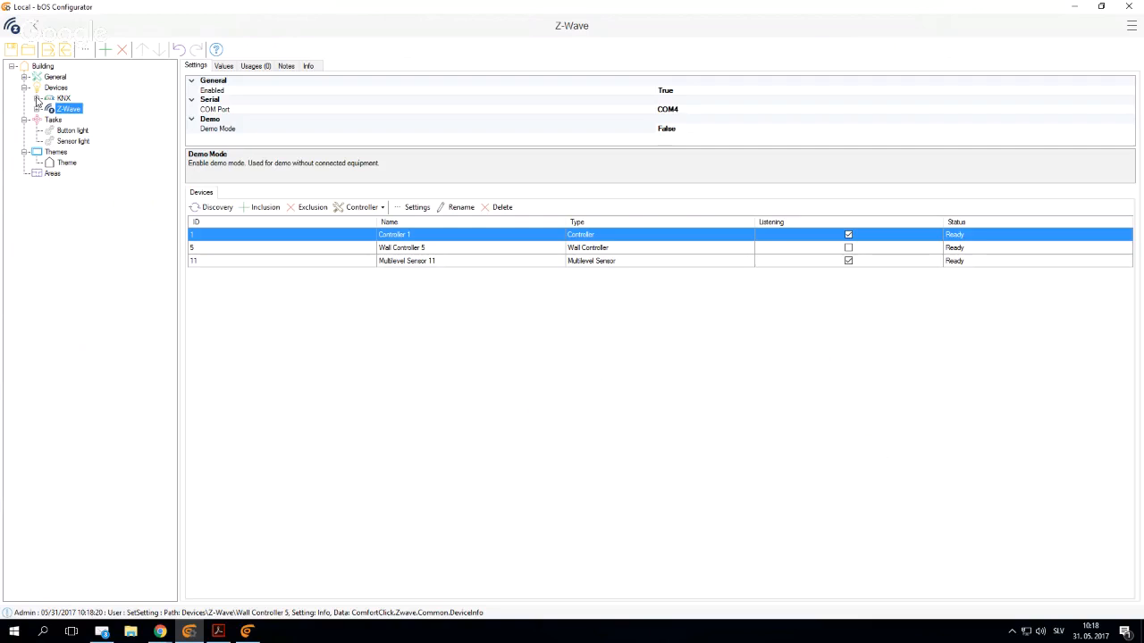
{"action": "right_click", "coordinate": [55, 87]}
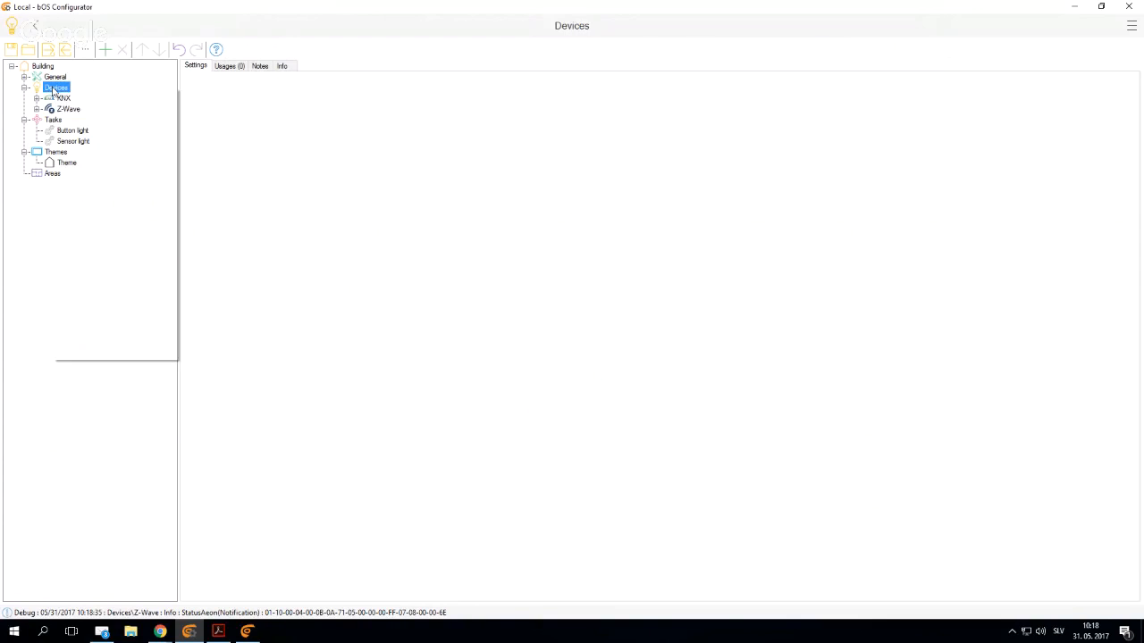
{"action": "left_click", "coordinate": [79, 96]}
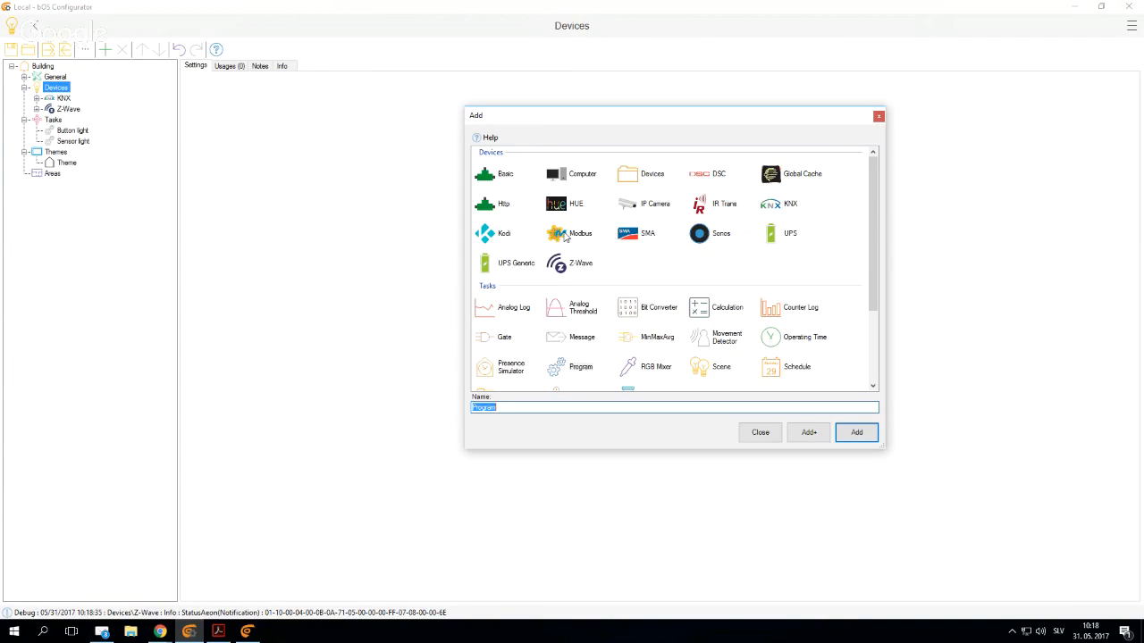
{"action": "double_click", "coordinate": [565, 236]}
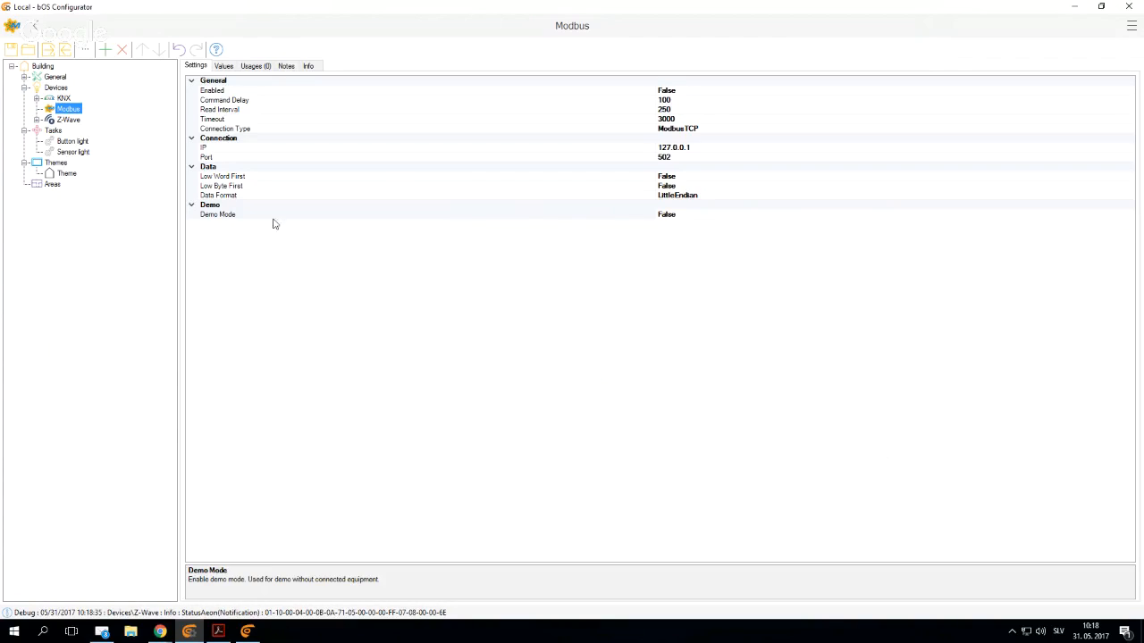
{"action": "double_click", "coordinate": [225, 215]}
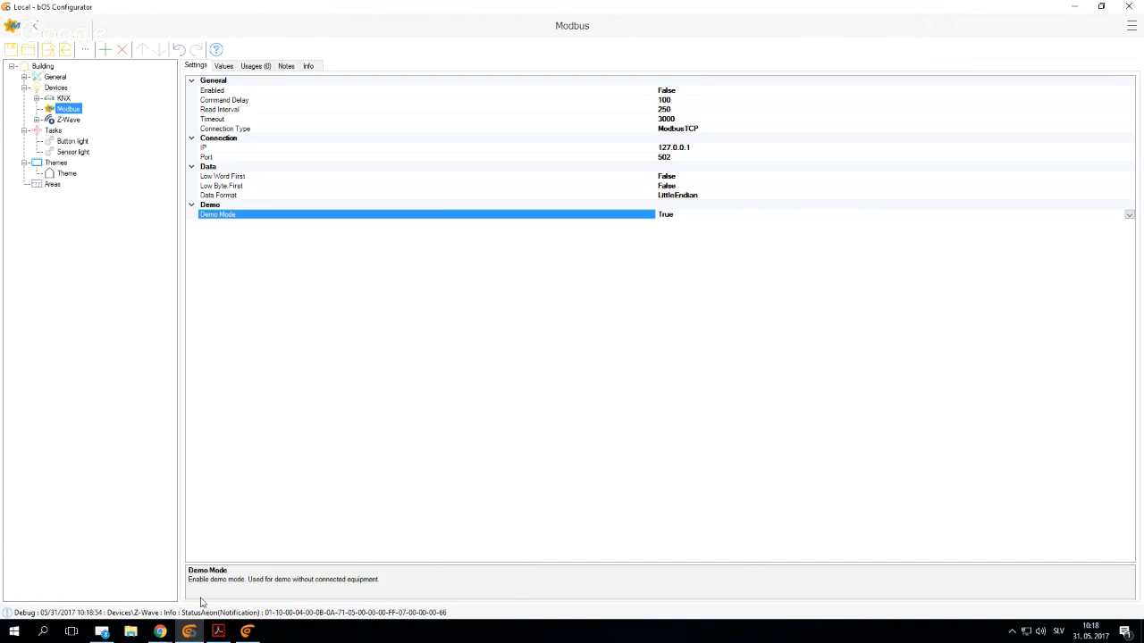
- Switch to Adobe Acrobat Reader and examine the fan and heater control registers and cover of the Systemair Modbus user manual
{"action": "left_click", "coordinate": [218, 631]}
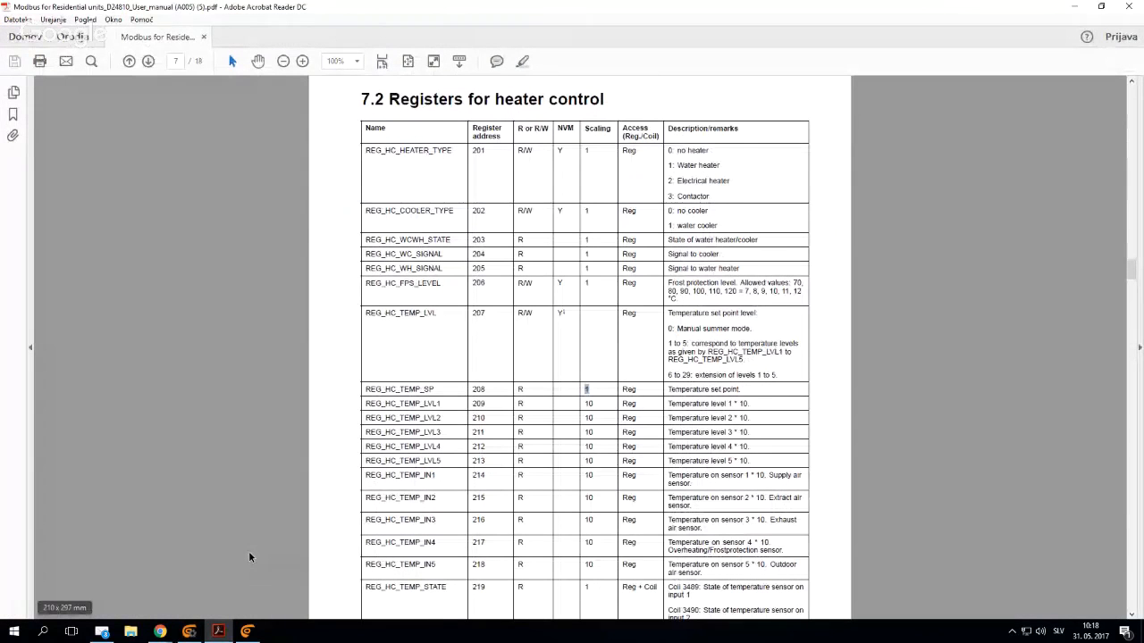
{"action": "scroll", "coordinate": [545, 429], "scroll_direction": "up", "scroll_amount": 12}
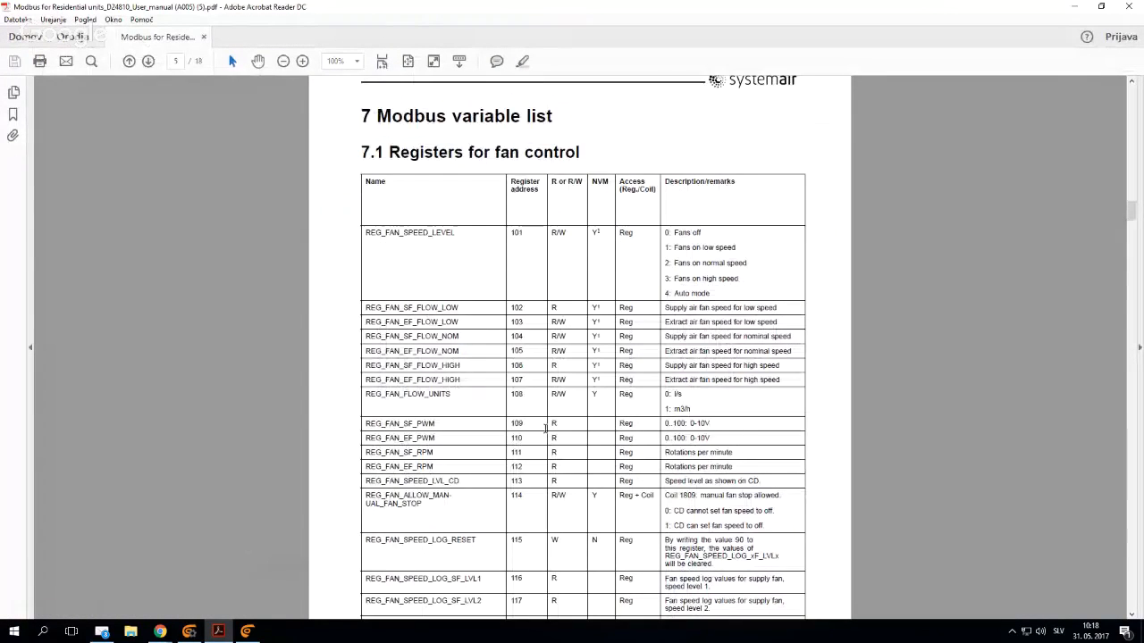
{"action": "scroll", "coordinate": [543, 432], "scroll_direction": "up", "scroll_amount": 20}
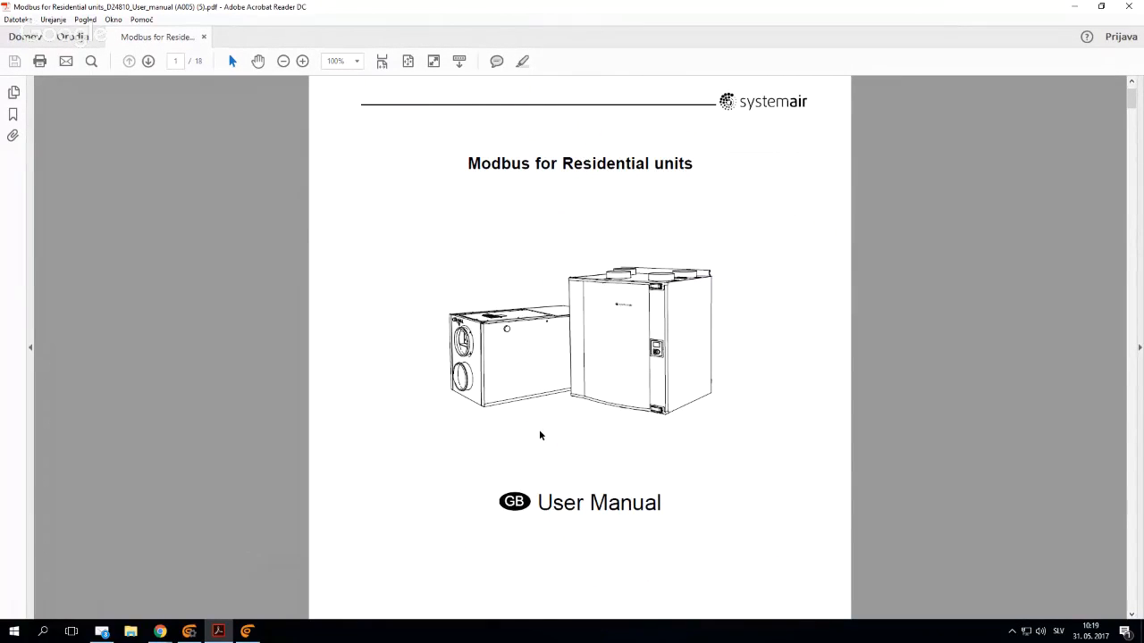
{"action": "left_click", "coordinate": [188, 631]}
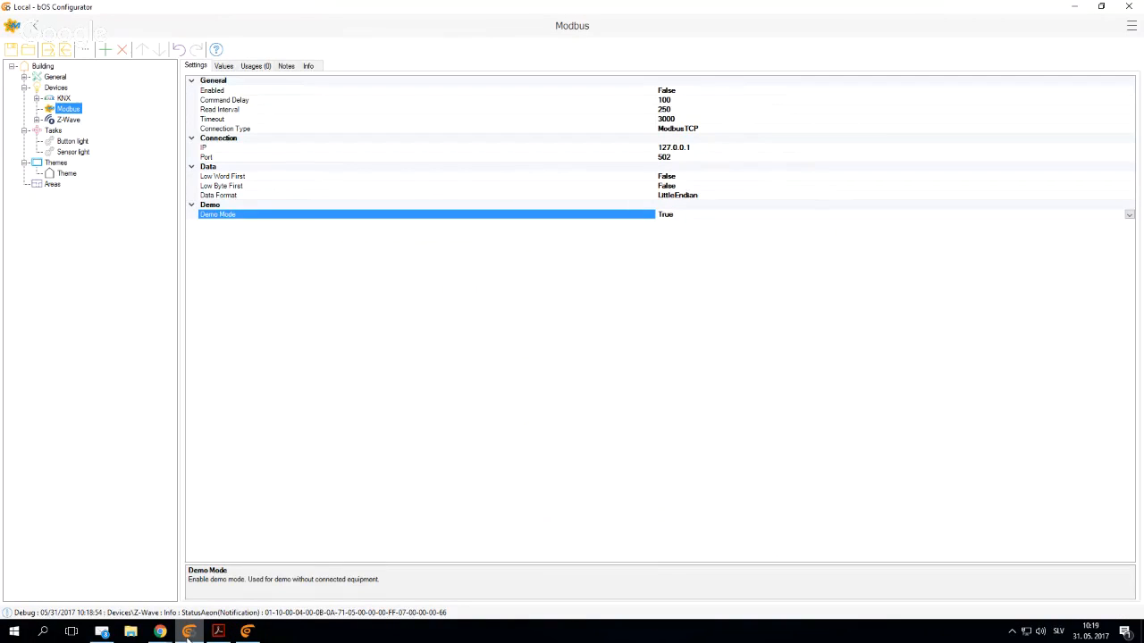
{"action": "left_click", "coordinate": [218, 632]}
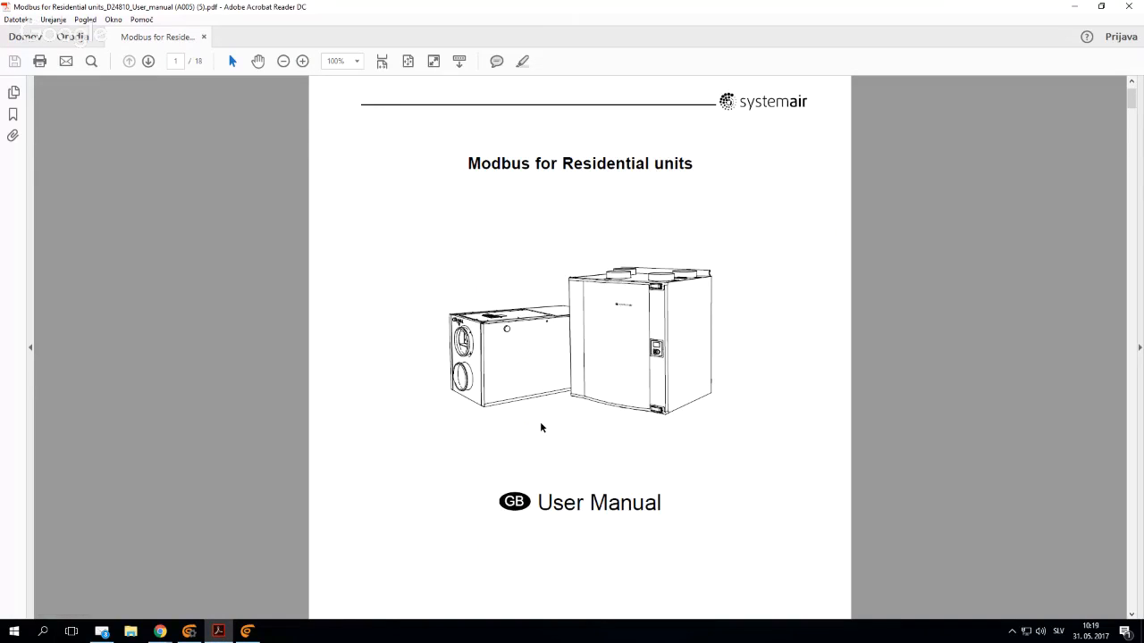
- Examine the fan control register list in the Systemair manual, focusing on REG_FAN_SPEED_LEVEL and its fan speed options
{"action": "key", "text": "ctrl+0"}
{"action": "scroll", "coordinate": [541, 428], "scroll_direction": "down", "scroll_amount": 20}
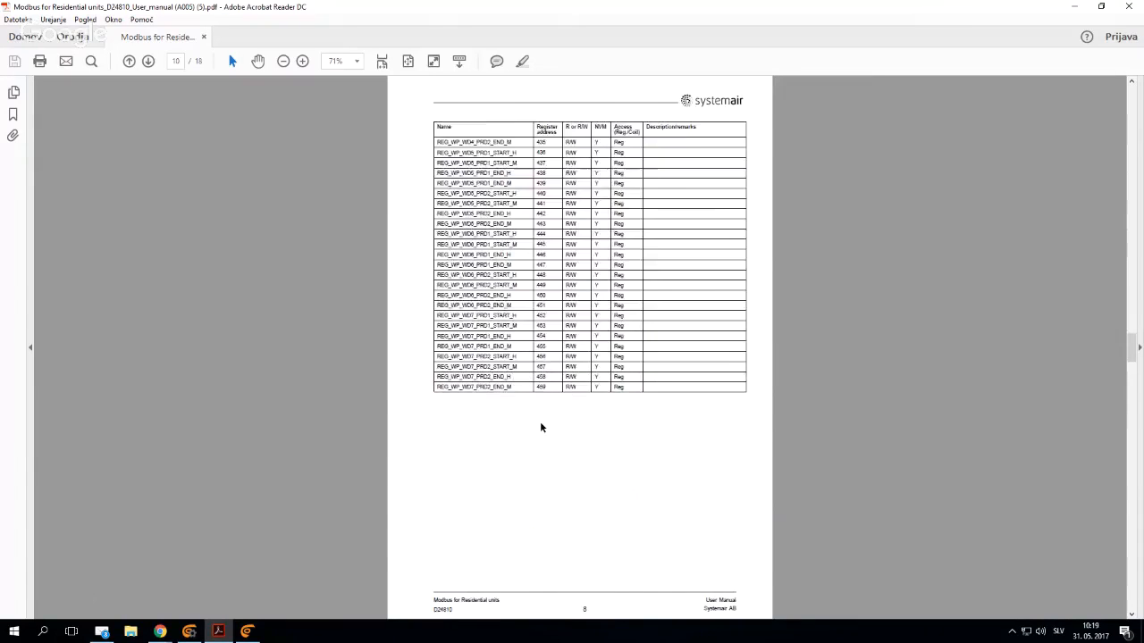
{"action": "scroll", "coordinate": [541, 424], "scroll_direction": "up", "scroll_amount": 15}
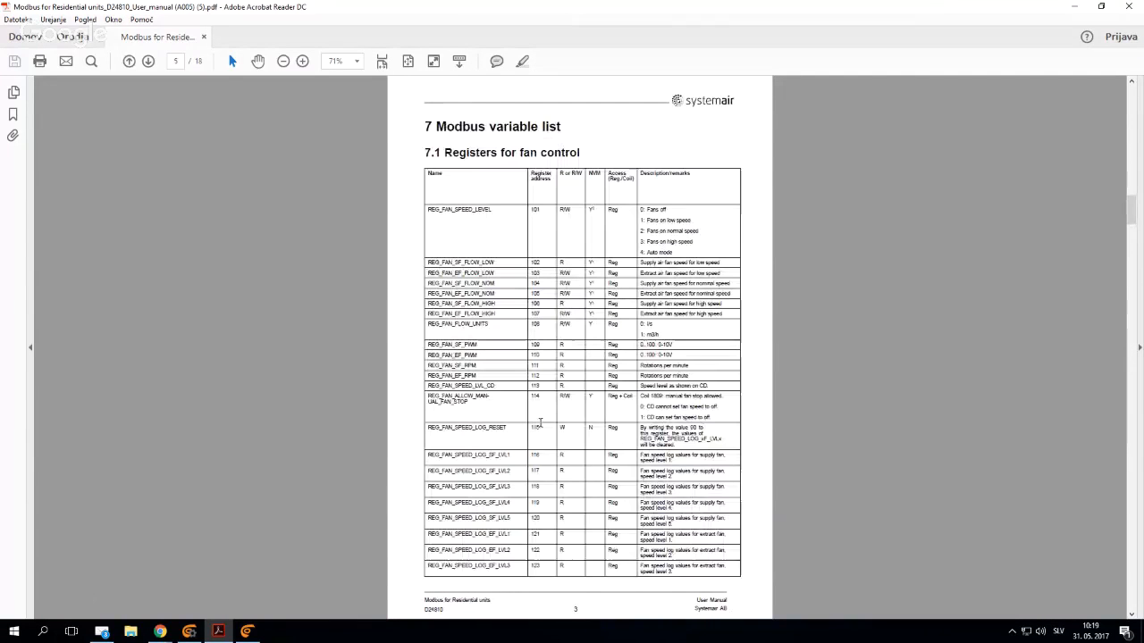
{"action": "left_click", "coordinate": [189, 632]}
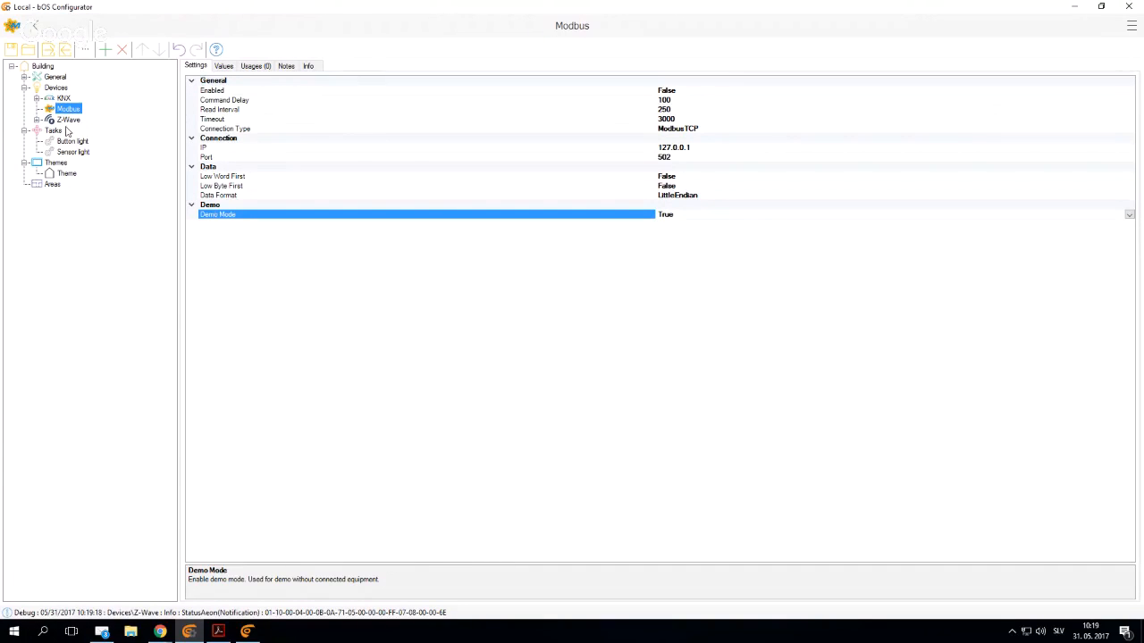
{"action": "left_click", "coordinate": [217, 630]}
{"action": "scroll", "coordinate": [554, 290], "scroll_direction": "up", "scroll_amount": 2, "text": "ctrl"}
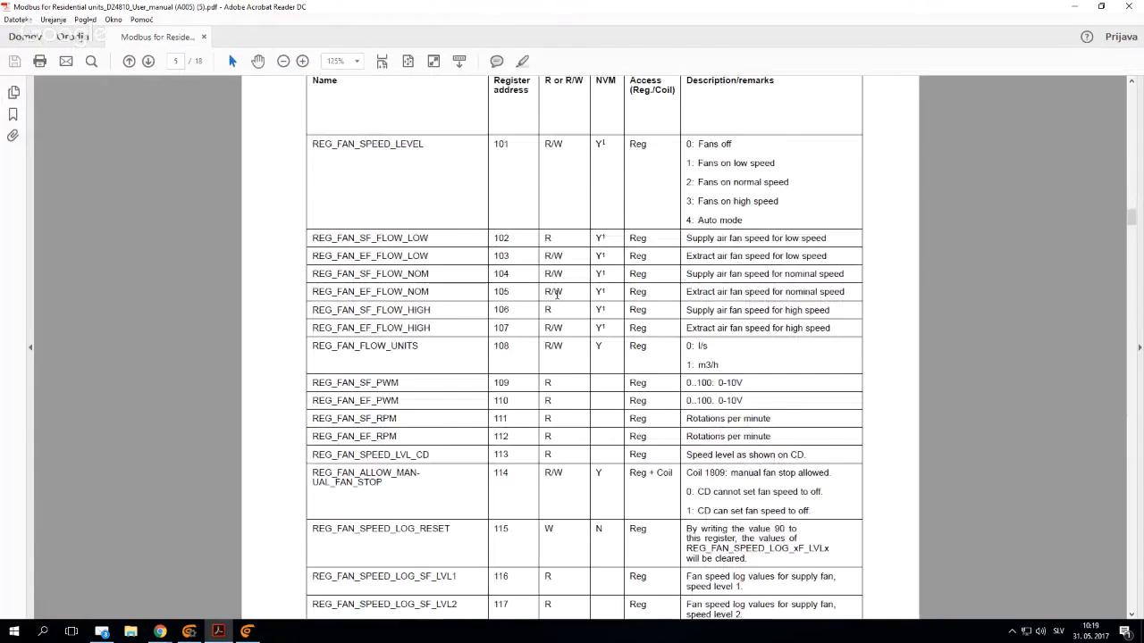
{"action": "scroll", "coordinate": [554, 290], "scroll_direction": "up", "scroll_amount": 1}
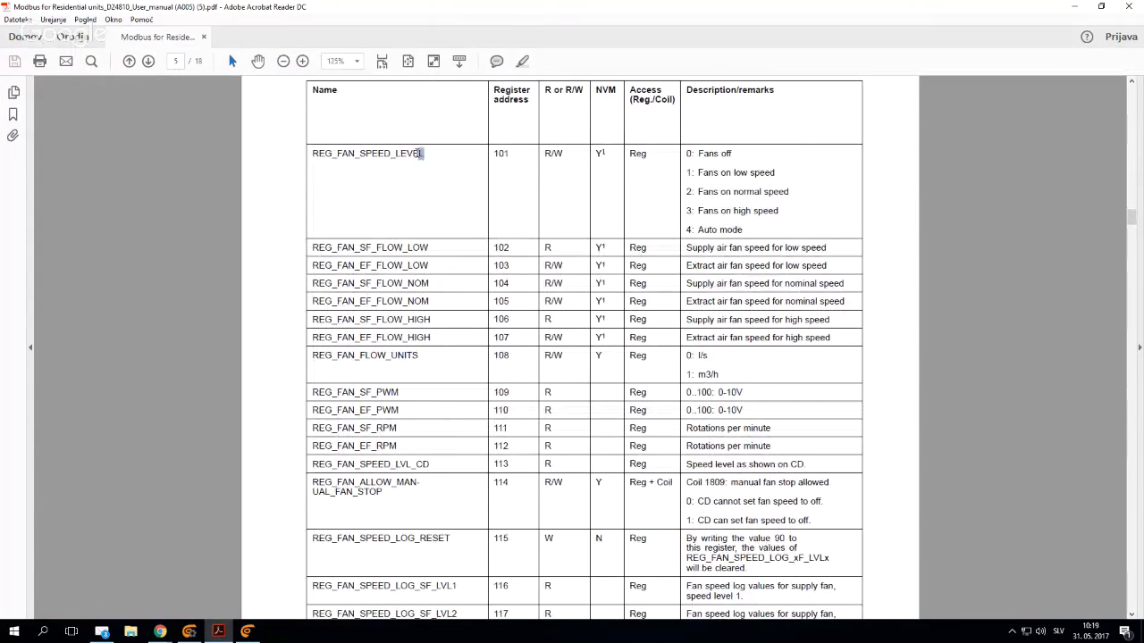
{"action": "left_click_drag", "start_coordinate": [423, 153], "coordinate": [406, 153]}
{"action": "mouse_move", "coordinate": [246, 632]}
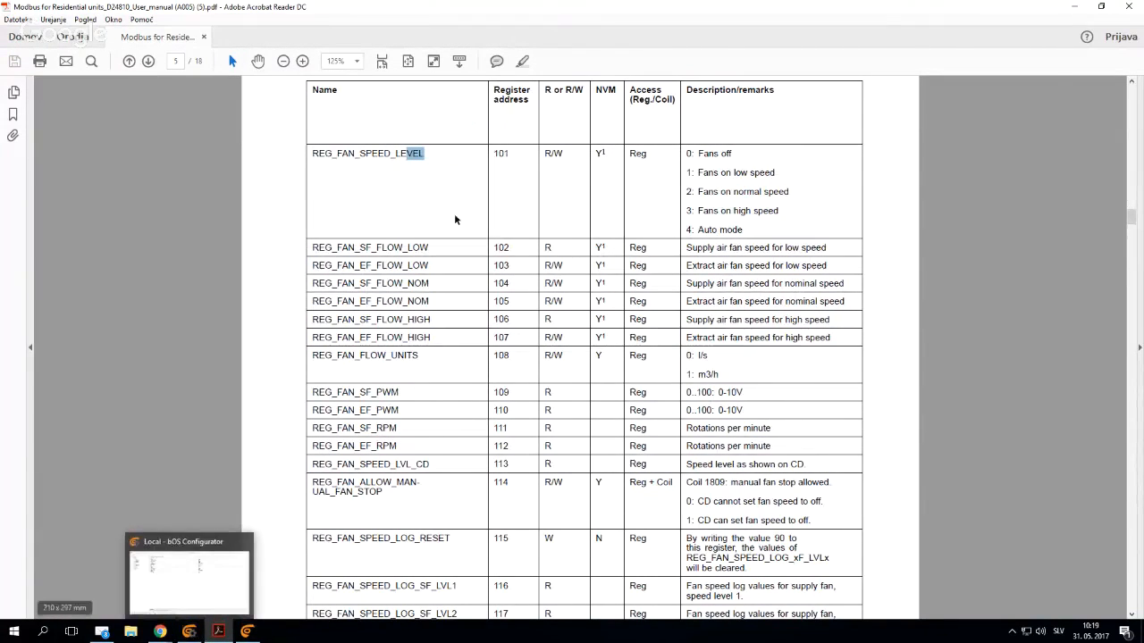
{"action": "left_click_drag", "start_coordinate": [700, 153], "coordinate": [732, 193]}
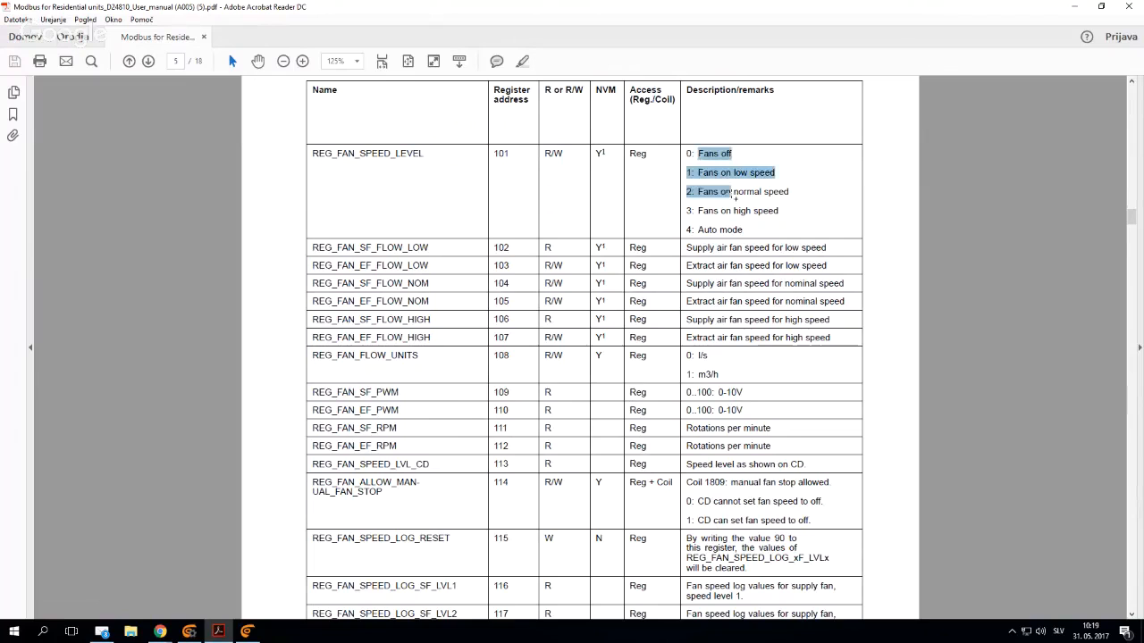
{"action": "left_click", "coordinate": [732, 193]}
- Switch to bOS Configurator and add an Integer device value named "Fan speed" under the Modbus device
{"action": "left_click", "coordinate": [246, 632]}
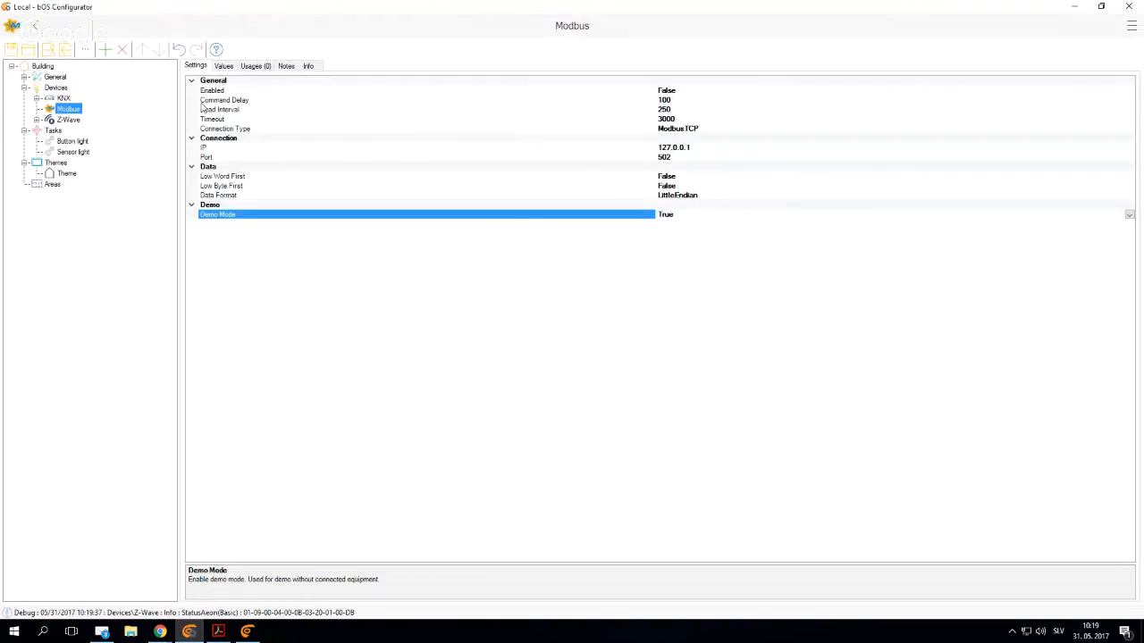
{"action": "right_click", "coordinate": [69, 110]}
{"action": "left_click", "coordinate": [83, 119]}
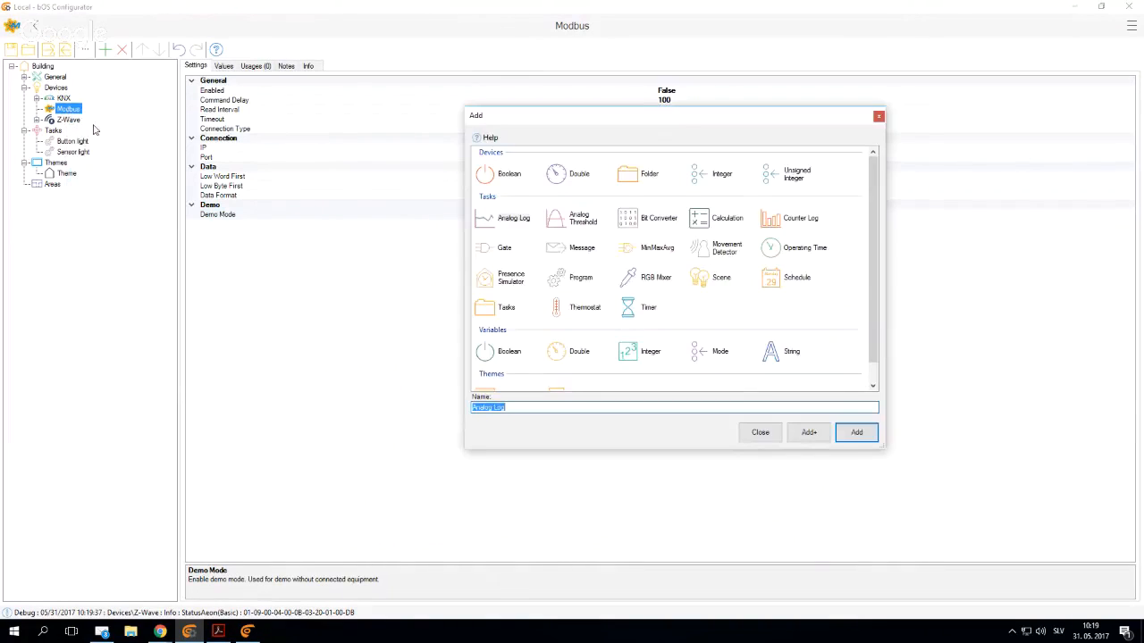
{"action": "left_click", "coordinate": [721, 175]}
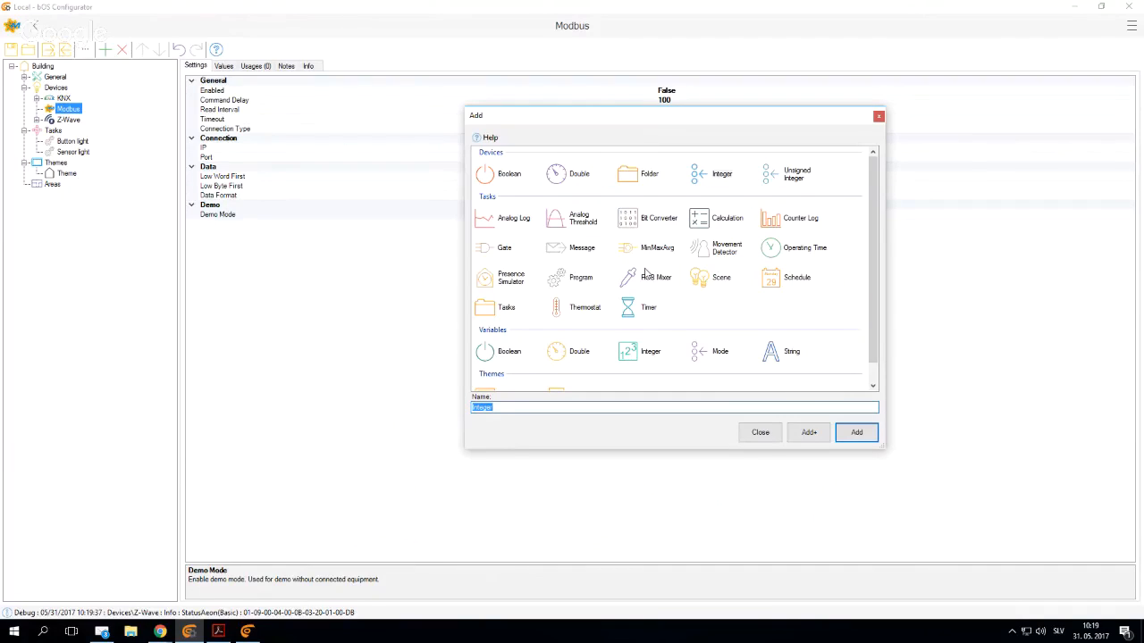
{"action": "type", "text": "Fan speed"}
{"action": "key", "text": "Return"}
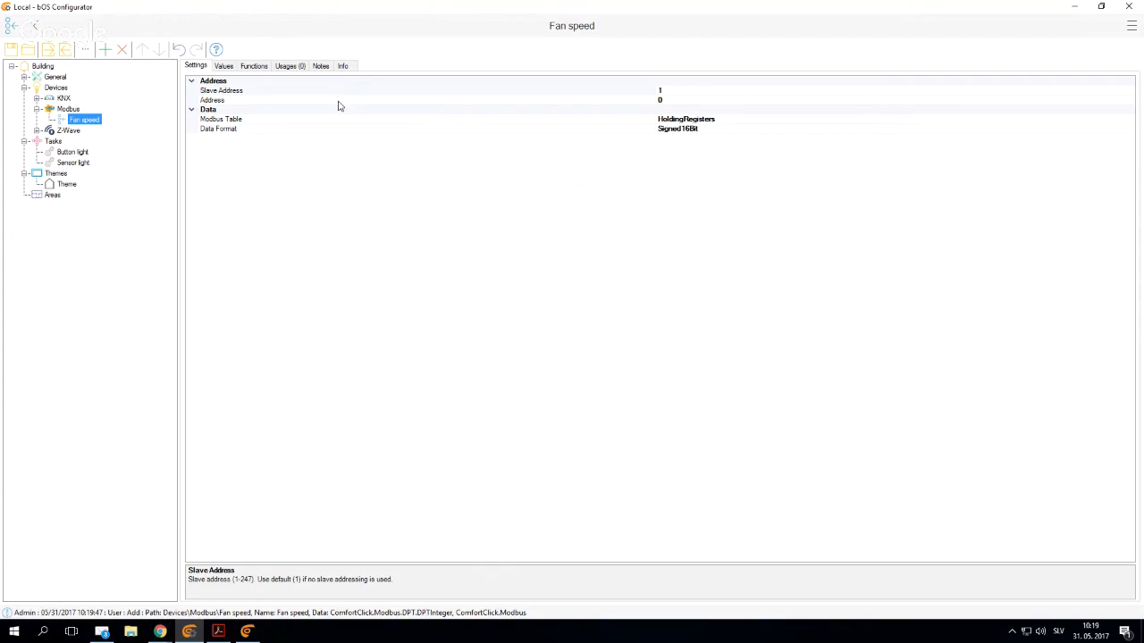
- Look up the register address of REG_FAN_SPEED_LEVEL in the manual and set Fan speed's Address to 101
{"action": "left_click", "coordinate": [315, 91]}
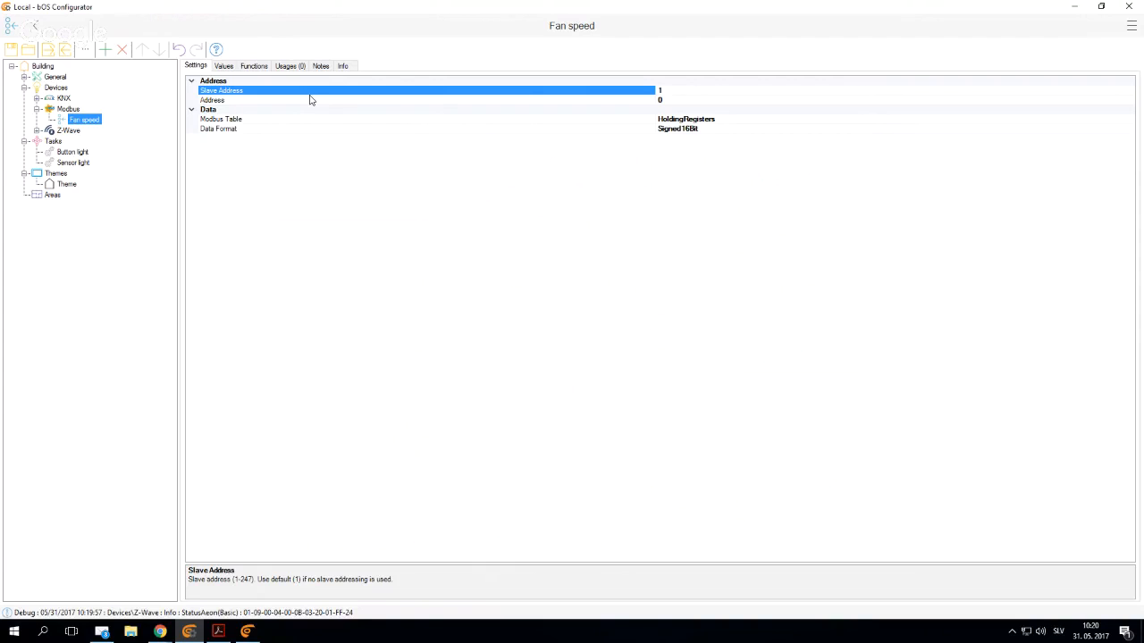
{"action": "left_click", "coordinate": [310, 101]}
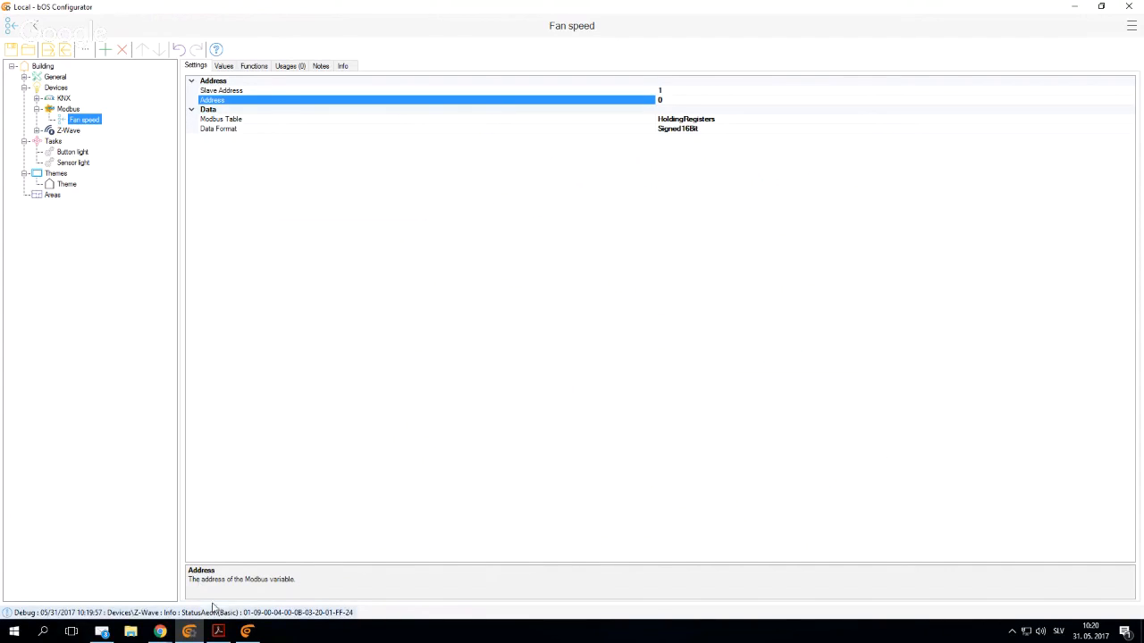
{"action": "left_click", "coordinate": [218, 632]}
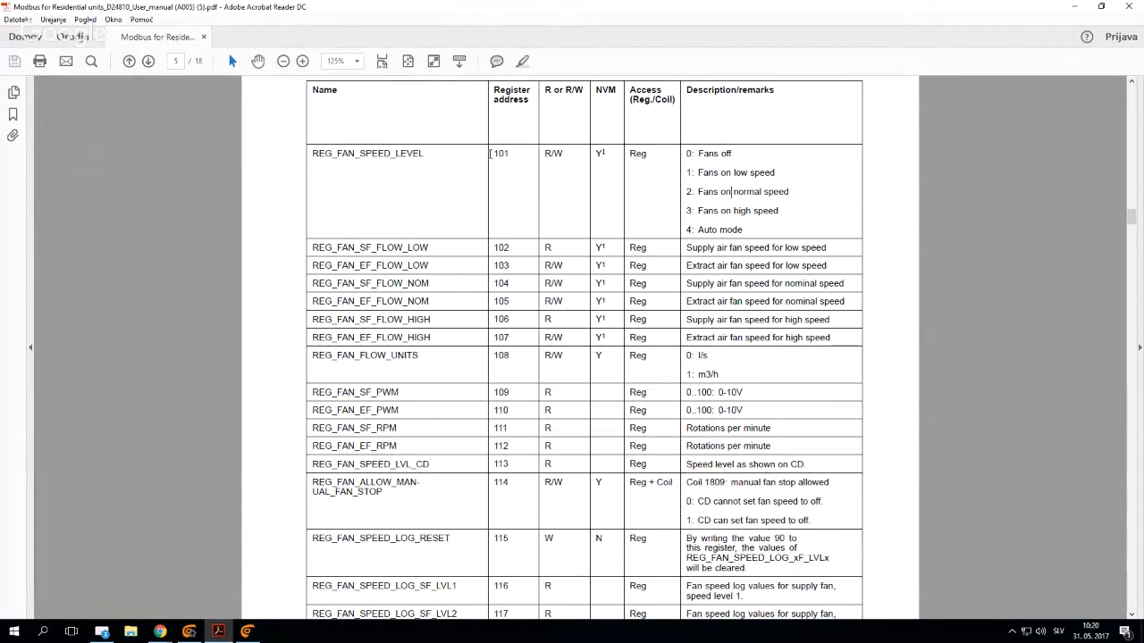
{"action": "double_click", "coordinate": [501, 154]}
{"action": "key", "text": "alt+Tab"}
{"action": "left_click", "coordinate": [659, 99]}
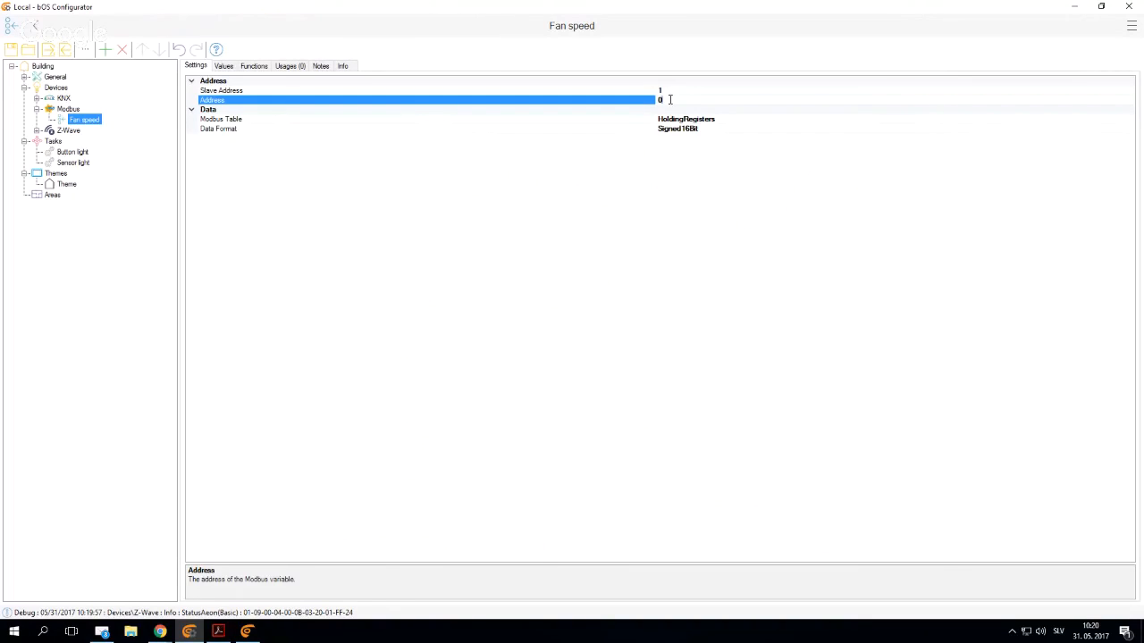
{"action": "type", "text": "101"}
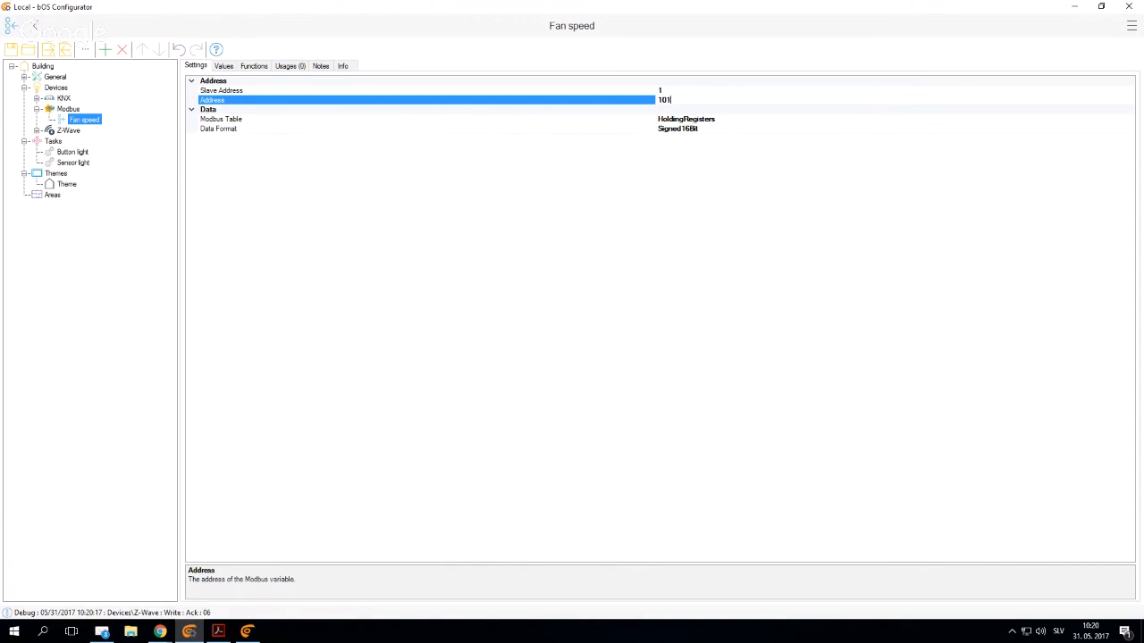
{"action": "key", "text": "Return"}
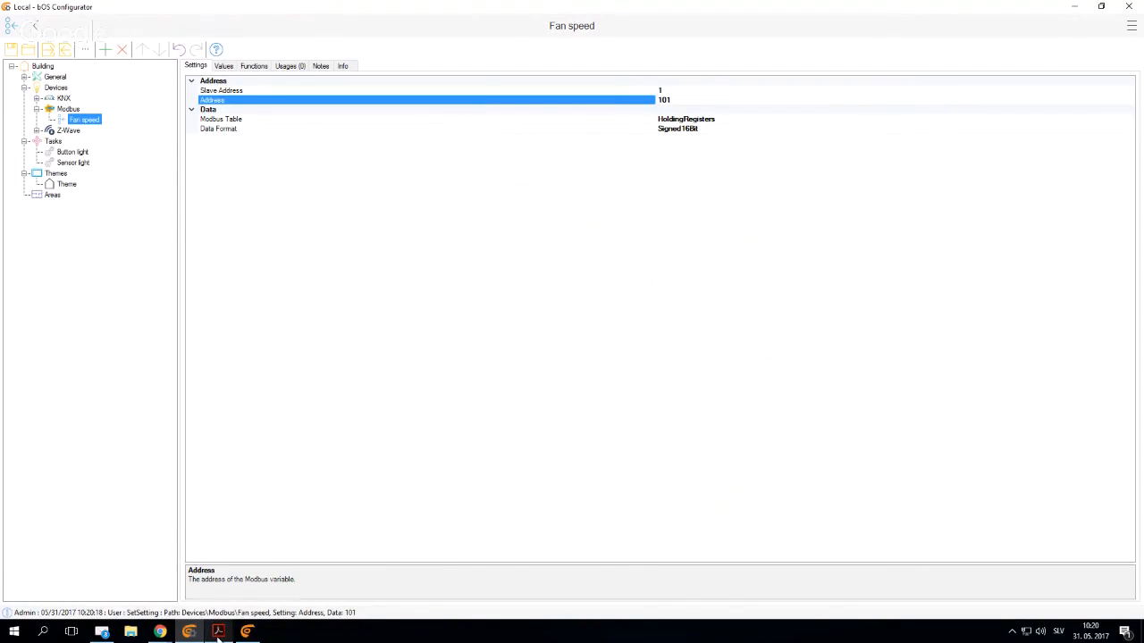
- Check the read/write access of REG_FAN_SPEED_LEVEL in the manual against Fan speed's Modbus Table, and set its Data Format to Unsigned16Bit
{"action": "key", "text": "alt+Tab"}
{"action": "double_click", "coordinate": [553, 153]}
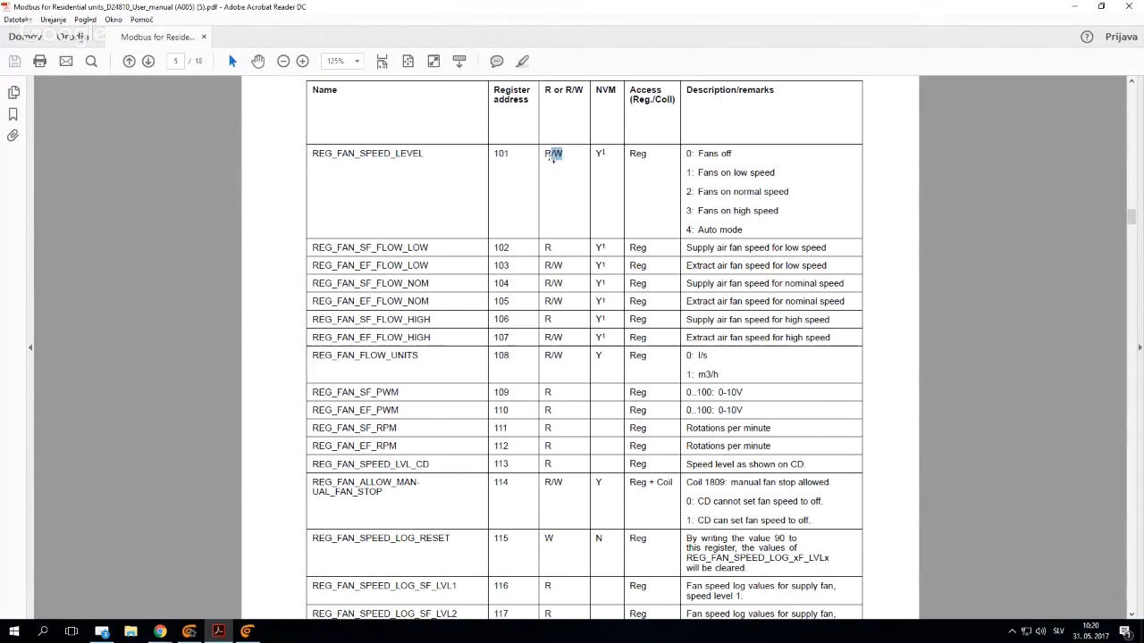
{"action": "left_click", "coordinate": [190, 631]}
{"action": "left_click", "coordinate": [714, 120]}
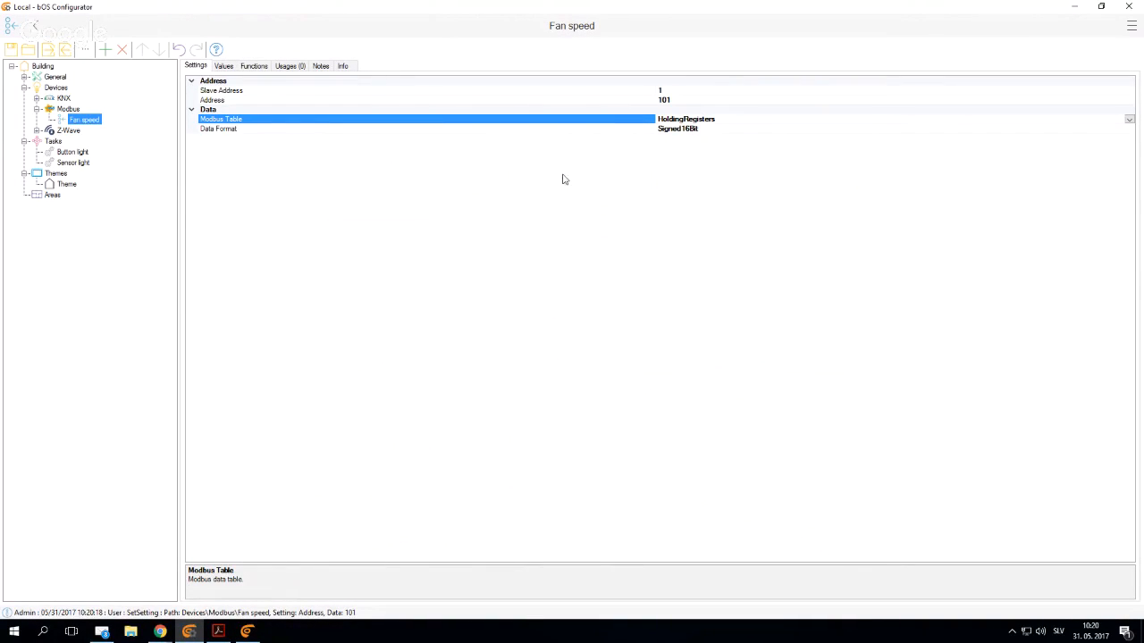
{"action": "left_click", "coordinate": [218, 631]}
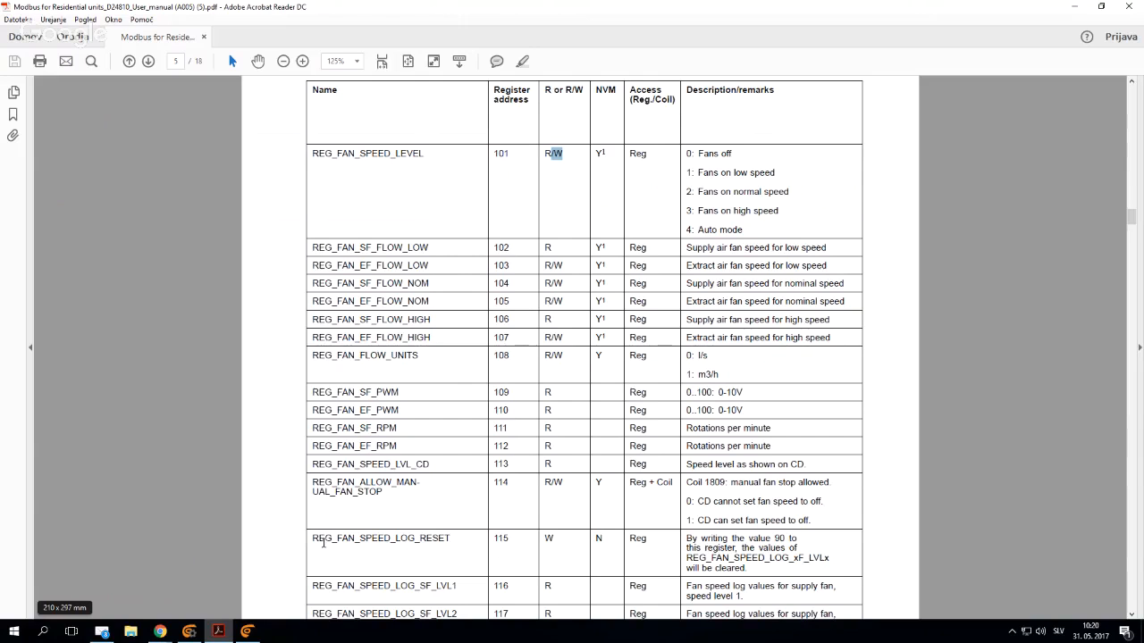
{"action": "left_click", "coordinate": [190, 631]}
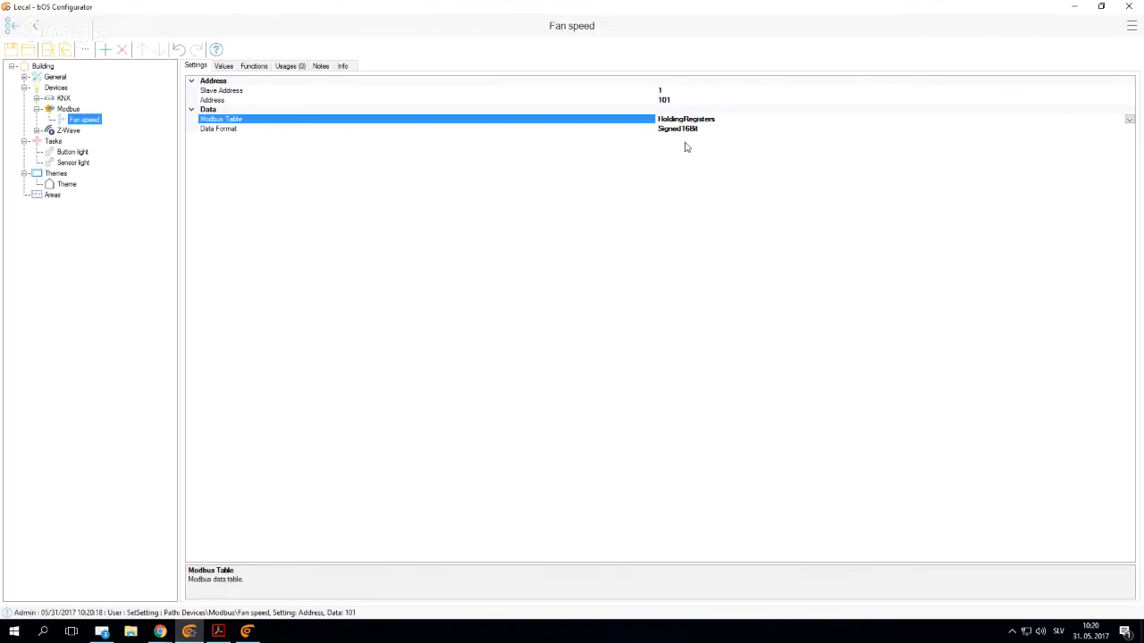
{"action": "left_click", "coordinate": [695, 129]}
{"action": "left_click", "coordinate": [1125, 131]}
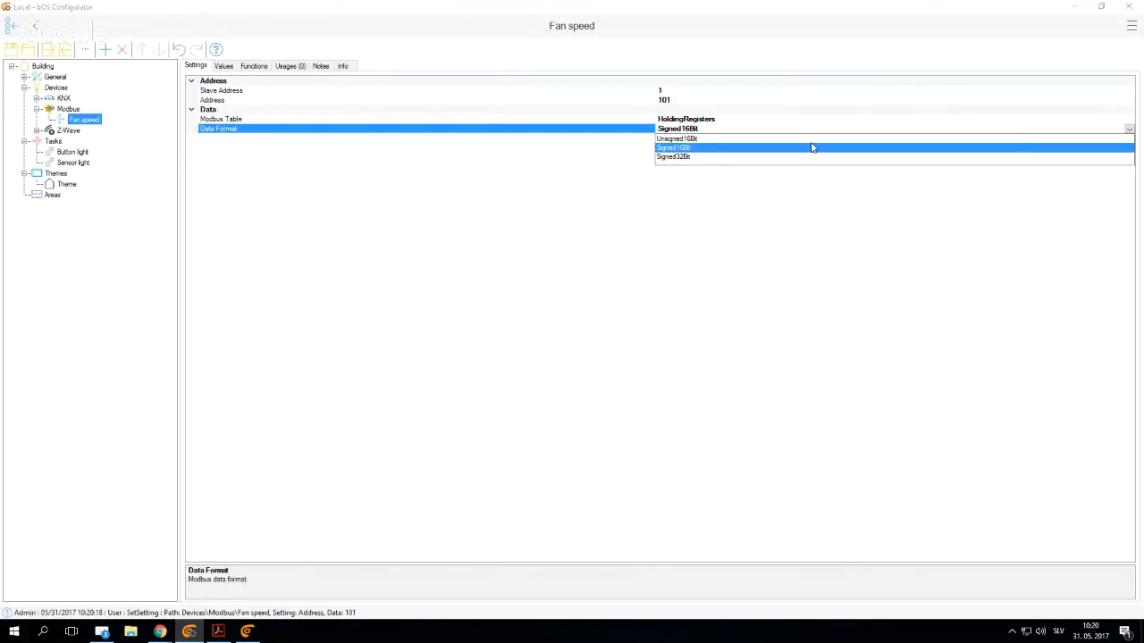
{"action": "left_click", "coordinate": [699, 143]}
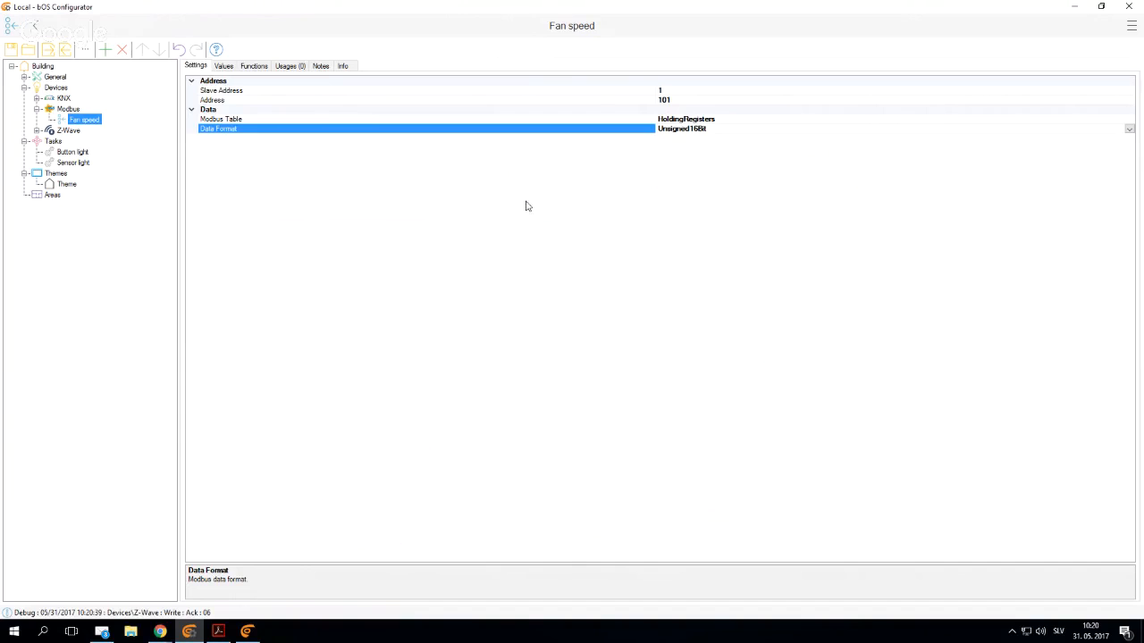
- Add an Integer named "Fan low speed" under the Modbus device, based on the manual's supply air fan low-speed register
{"action": "right_click", "coordinate": [66, 109]}
{"action": "left_click", "coordinate": [85, 118]}
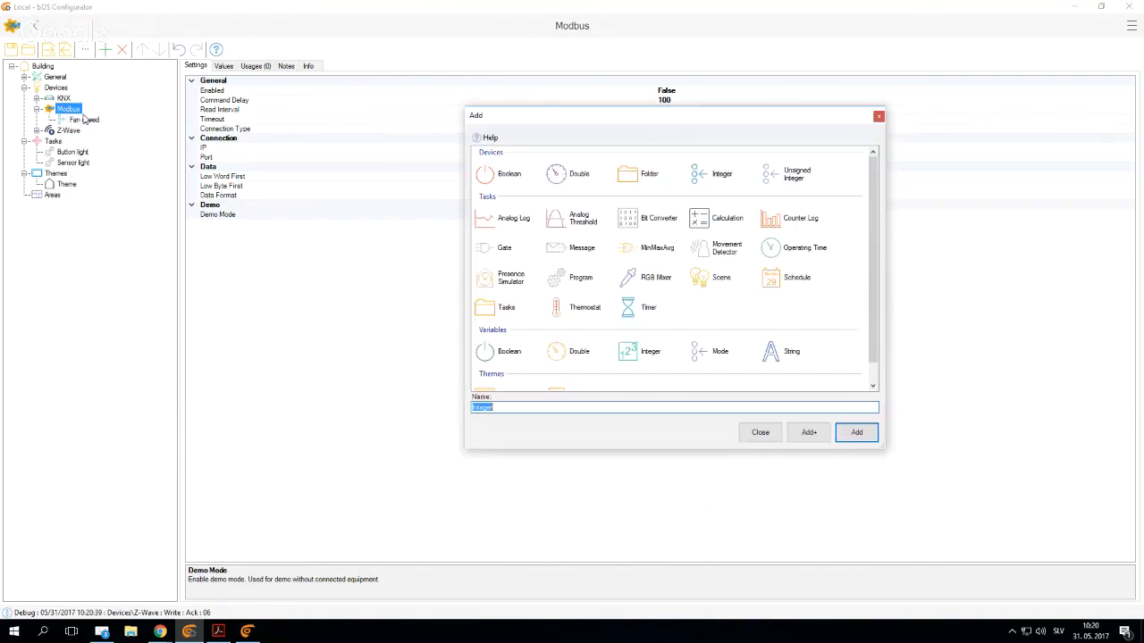
{"action": "left_click", "coordinate": [218, 632]}
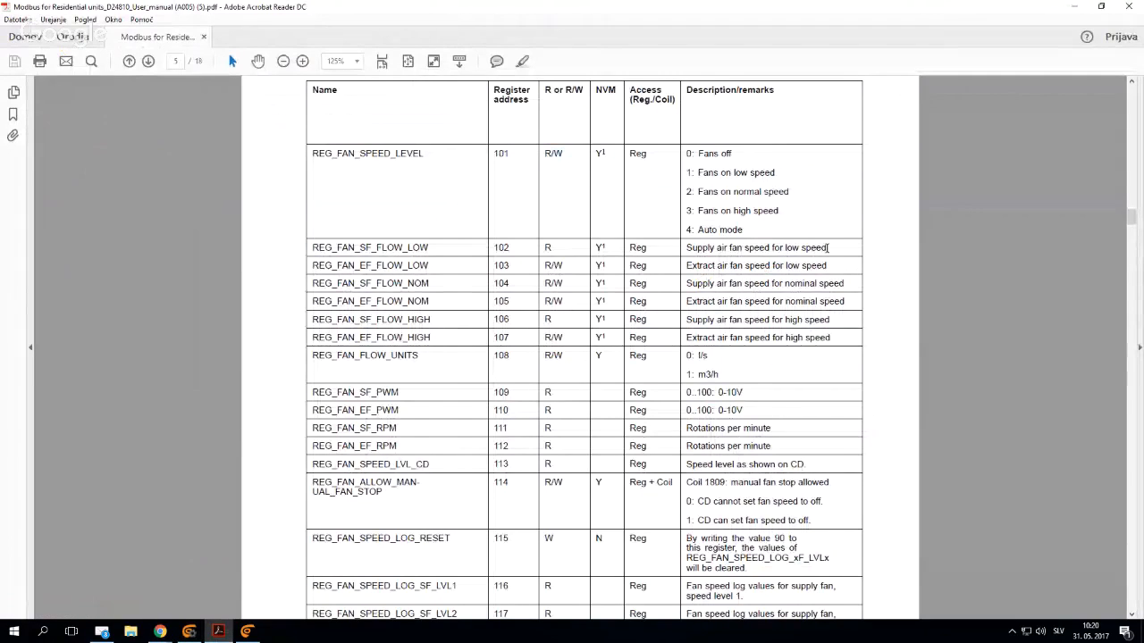
{"action": "left_click_drag", "start_coordinate": [827, 249], "coordinate": [746, 250]}
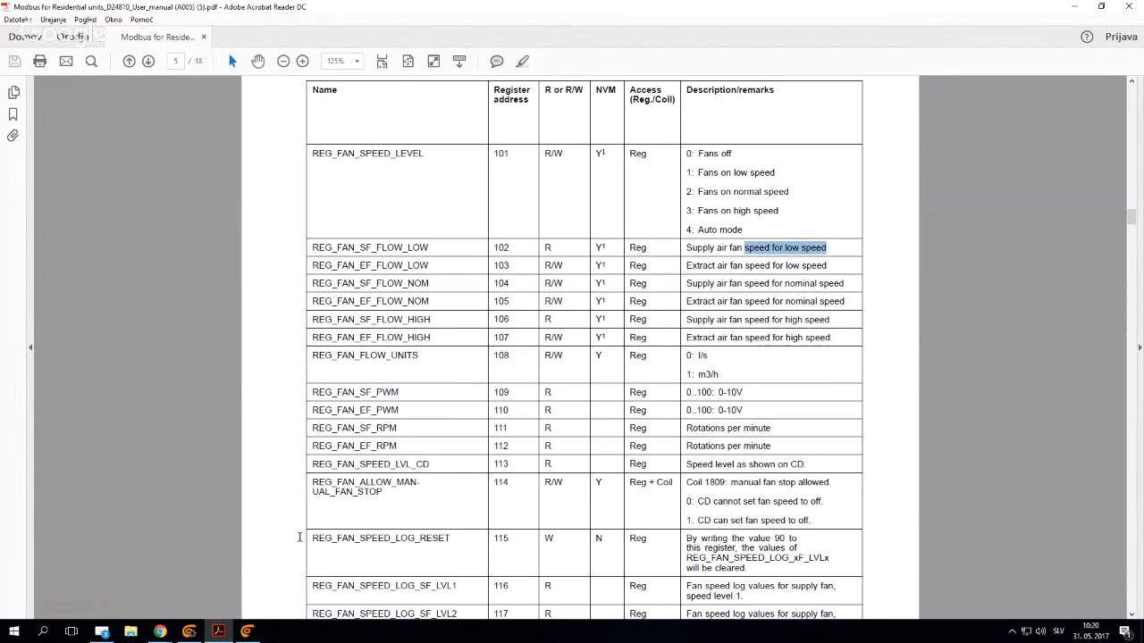
{"action": "key", "text": "alt+Tab"}
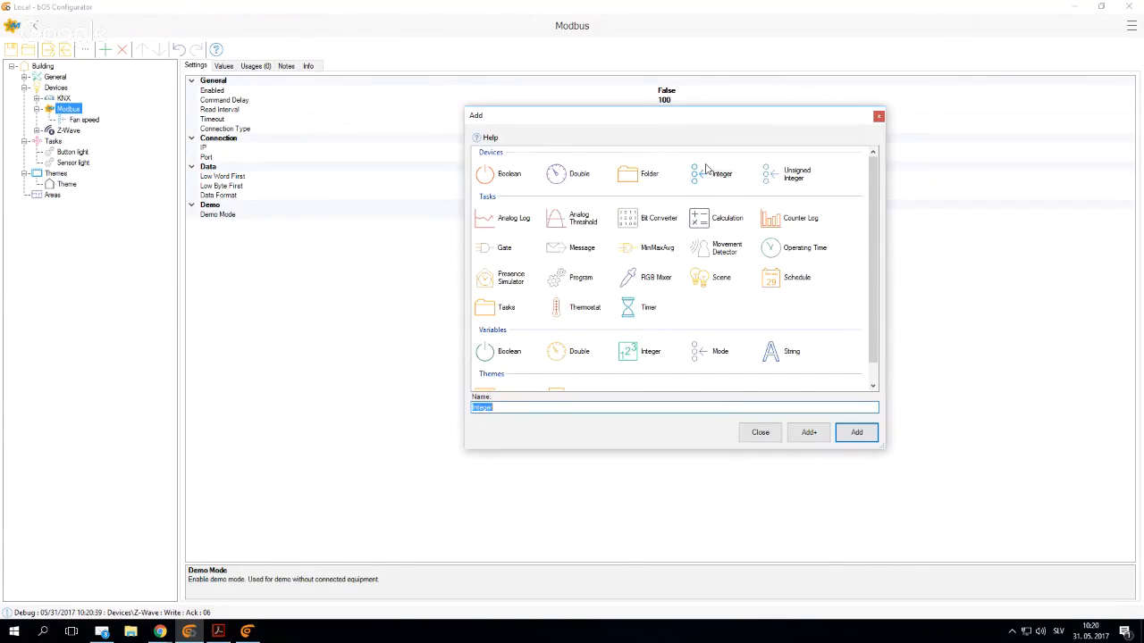
{"action": "type", "text": "Fan low speed"}
{"action": "key", "text": "Return"}
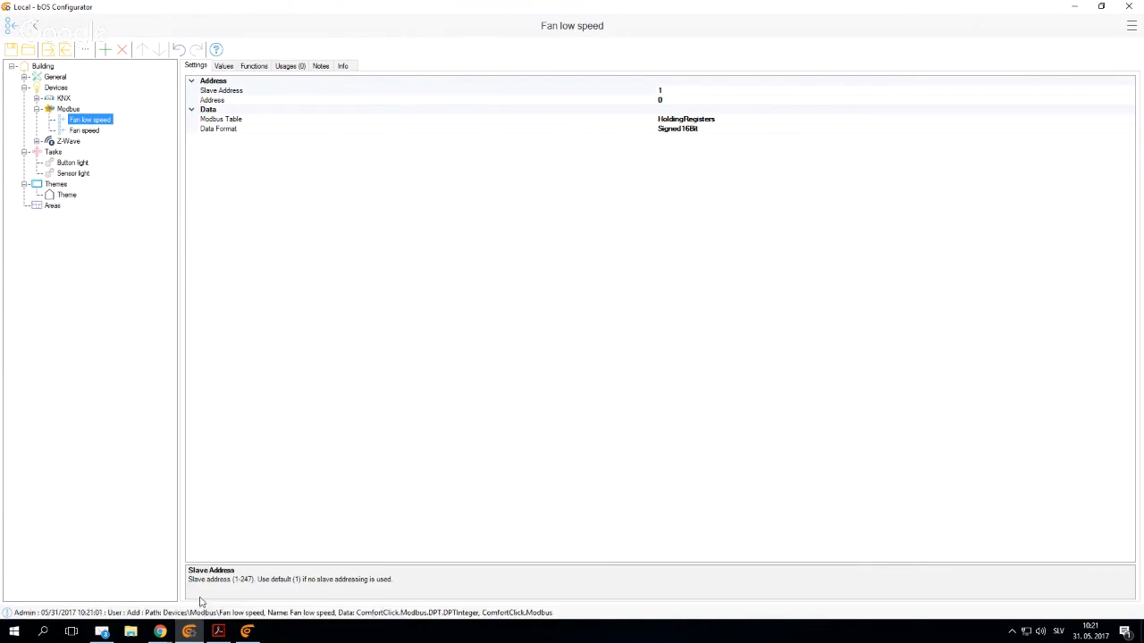
- Look up the register address of REG_FAN_SF_FLOW_LOW in the manual and set Fan low speed's Address to 102
{"action": "key", "text": "alt+Tab"}
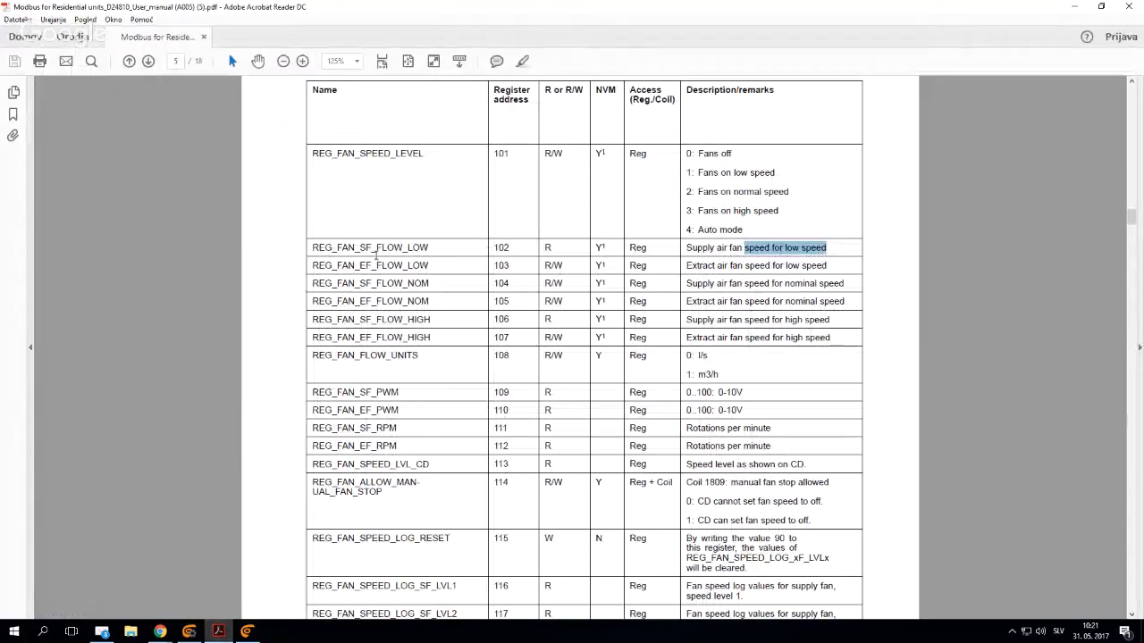
{"action": "double_click", "coordinate": [500, 247]}
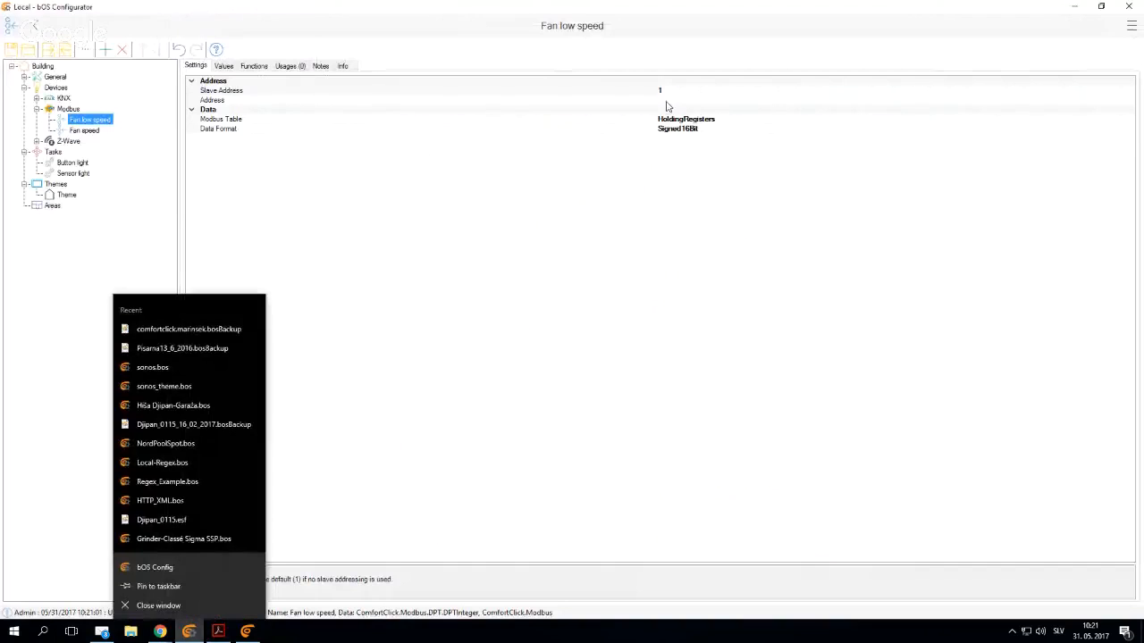
{"action": "left_click", "coordinate": [663, 100]}
{"action": "type", "text": "102"}
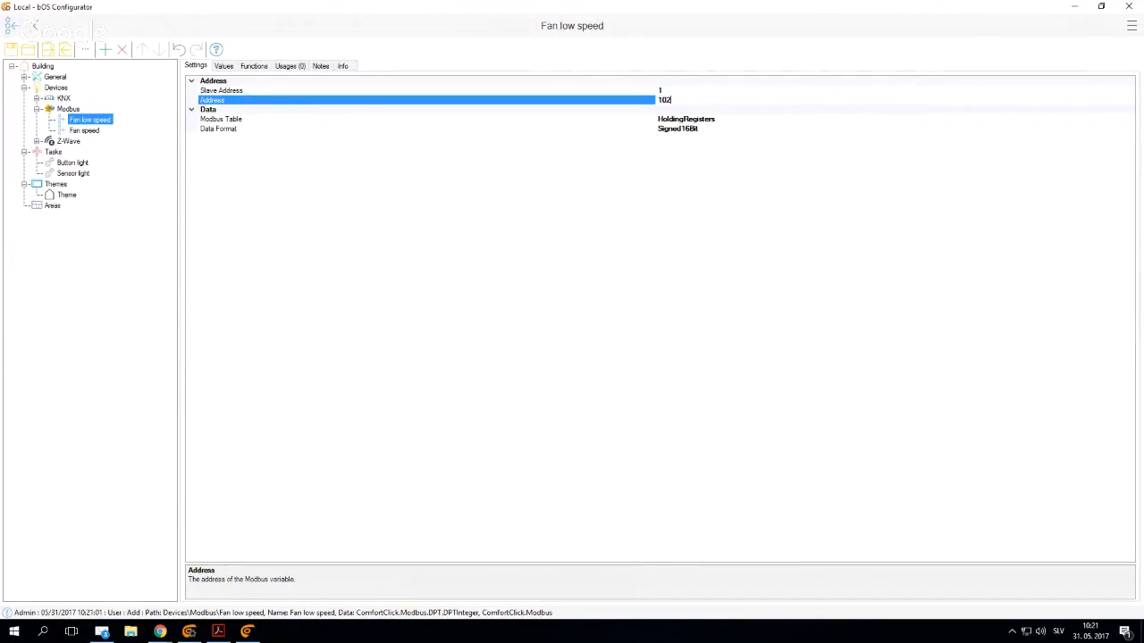
{"action": "key", "text": "Return"}
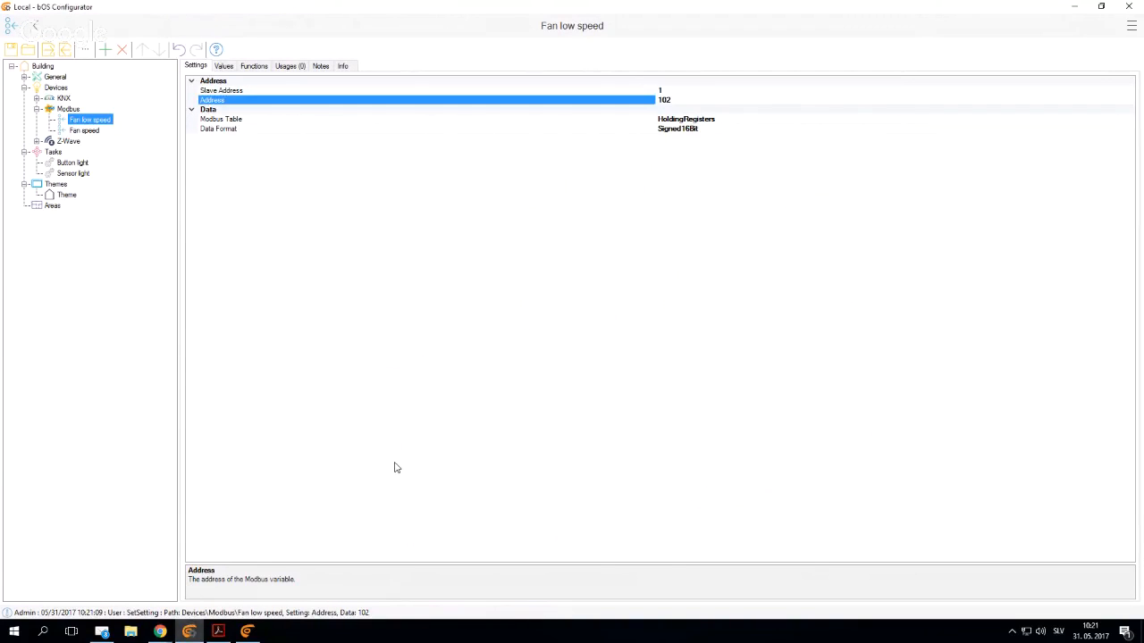
- Check the read/write access of REG_FAN_SF_FLOW_LOW in the manual and set Fan low speed's Modbus Table to InputRegisters
{"action": "left_click", "coordinate": [218, 631]}
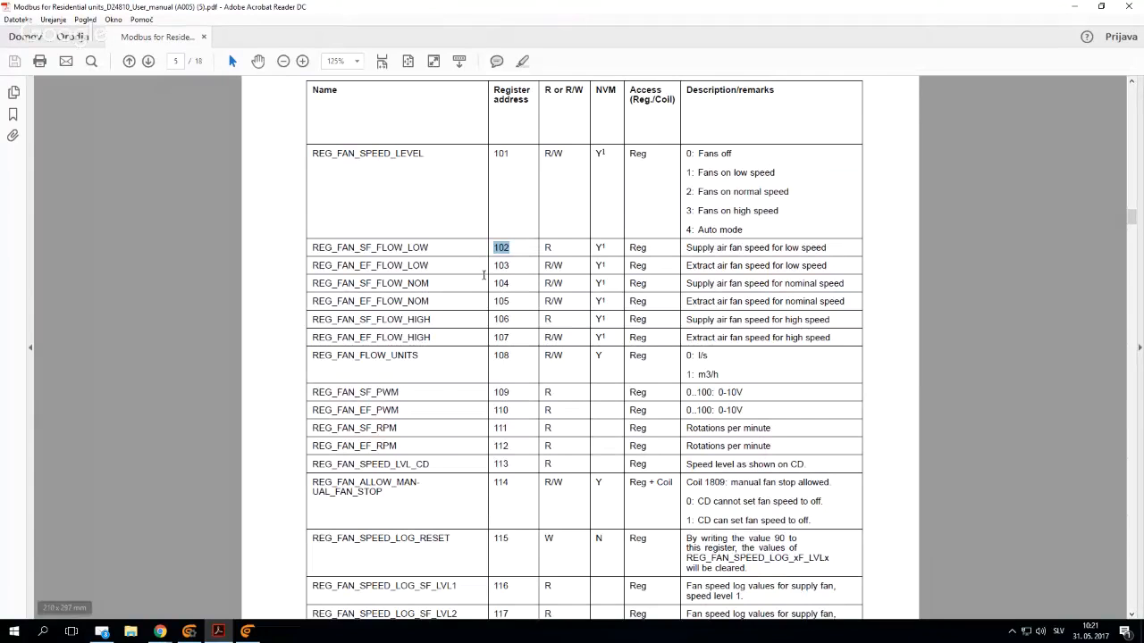
{"action": "left_click", "coordinate": [550, 249]}
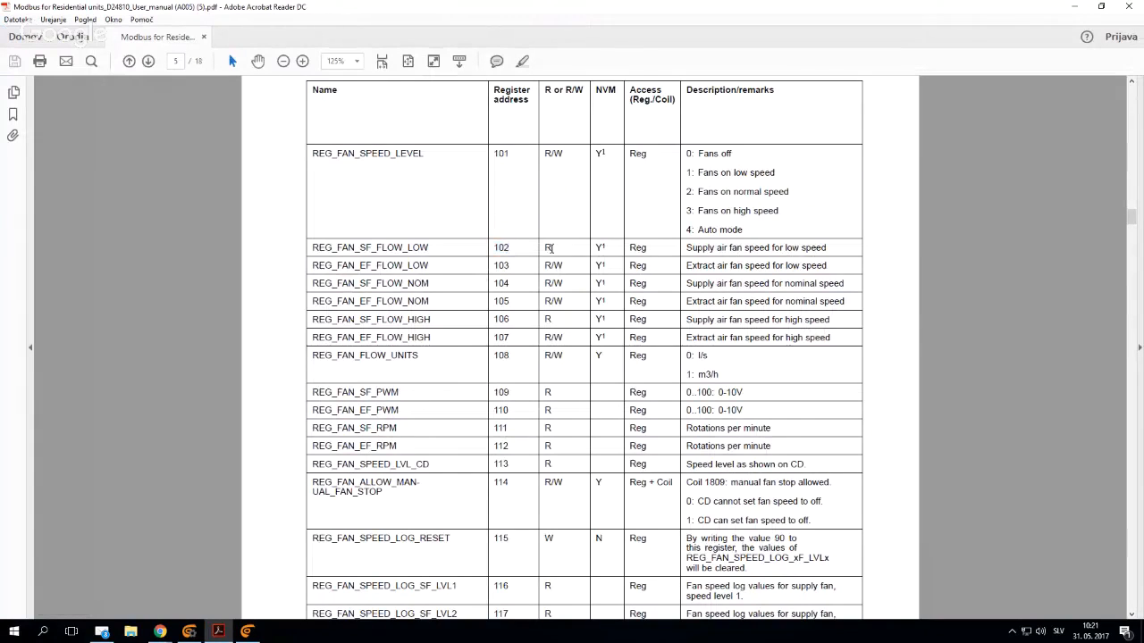
{"action": "left_click", "coordinate": [190, 631]}
{"action": "left_click", "coordinate": [239, 121]}
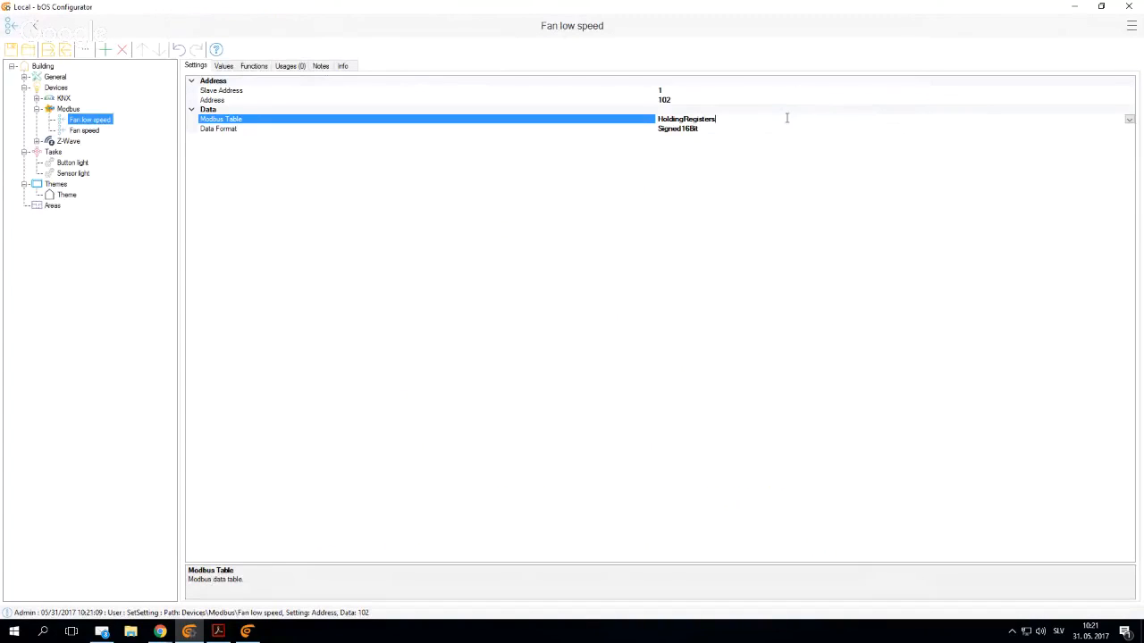
{"action": "left_click", "coordinate": [1127, 118]}
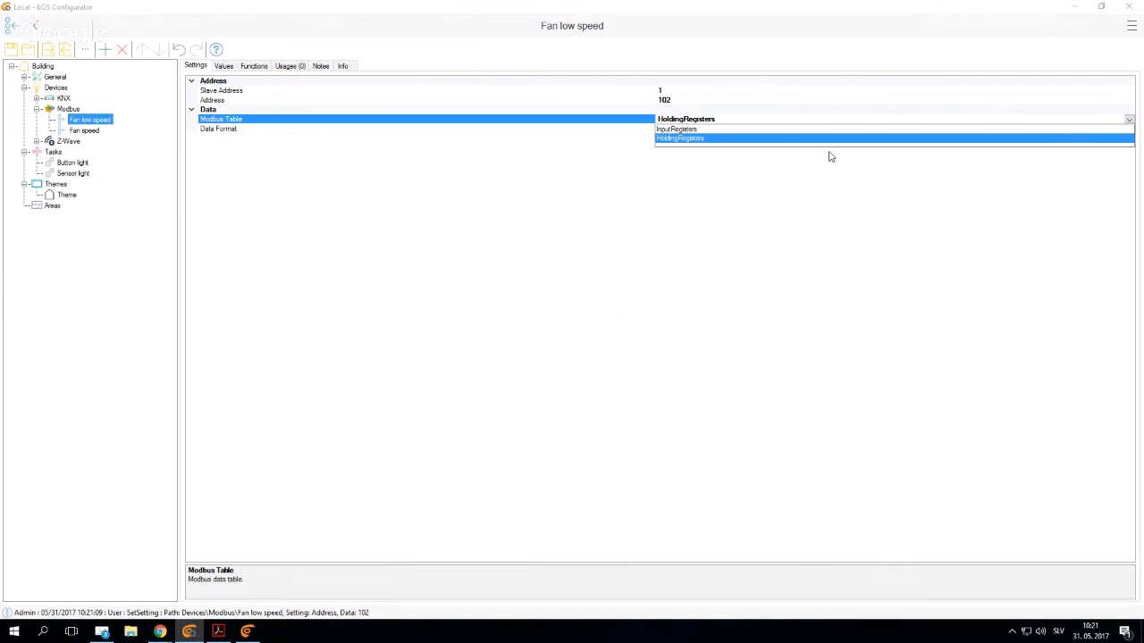
{"action": "left_click", "coordinate": [690, 133]}
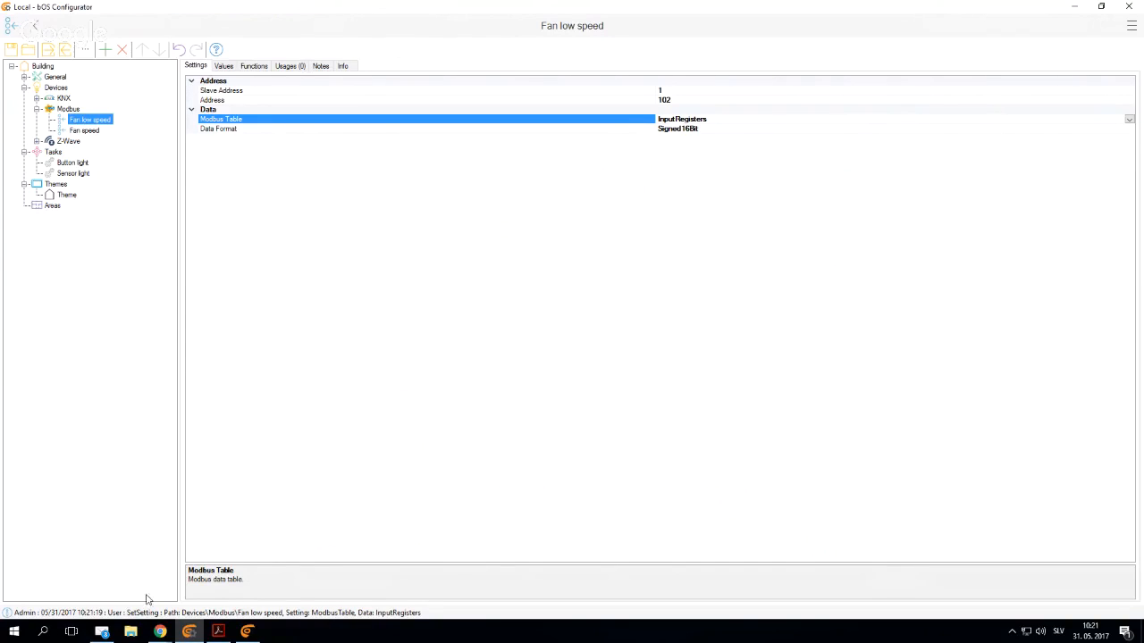
{"action": "left_click", "coordinate": [220, 633]}
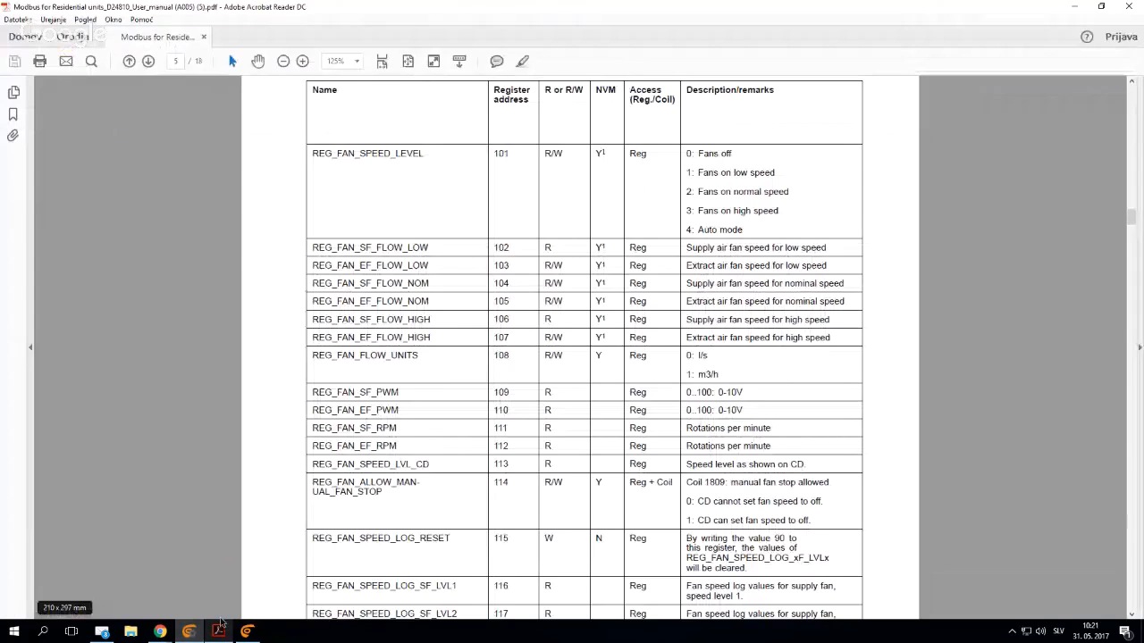
{"action": "right_click", "coordinate": [220, 632]}
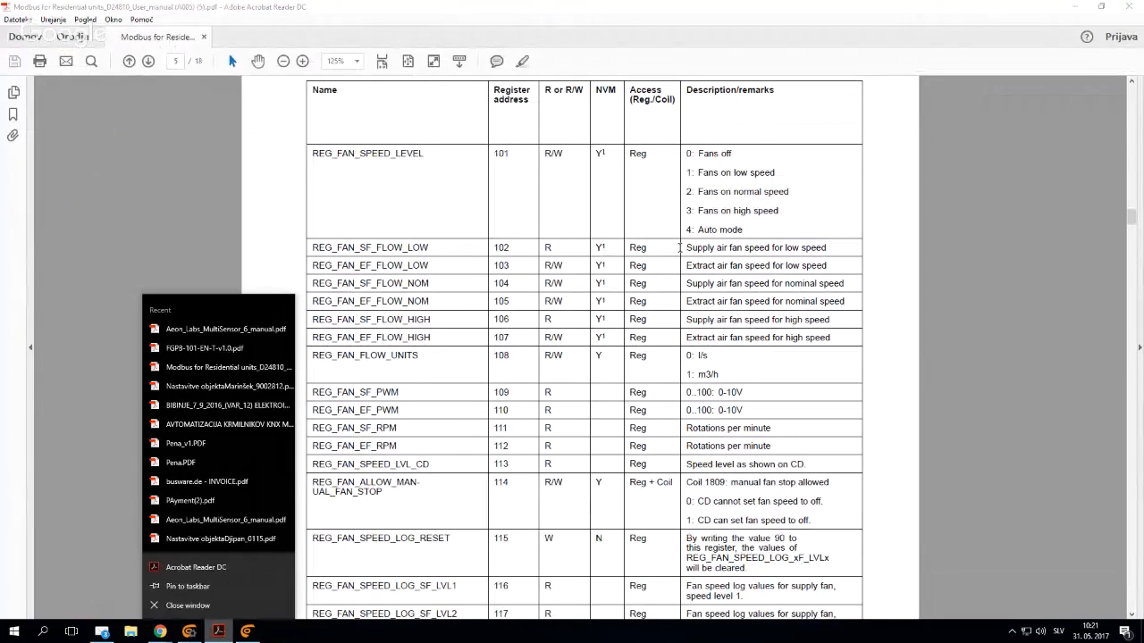
{"action": "left_click", "coordinate": [485, 247]}
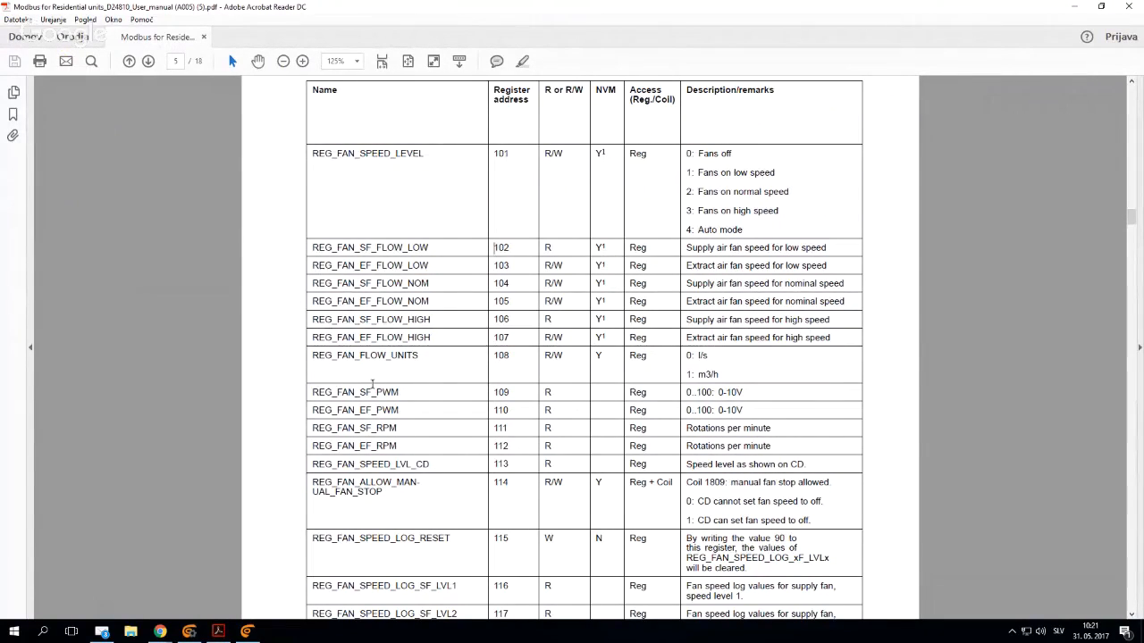
{"action": "left_click", "coordinate": [190, 632]}
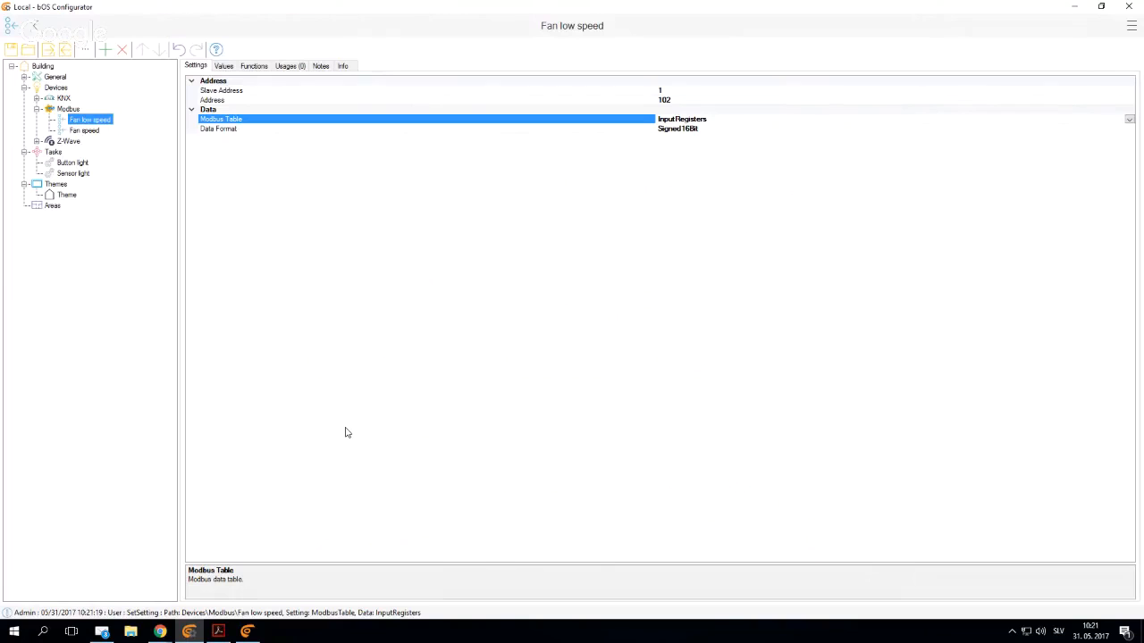
- Start adding an item under the Modbus device and look up the temperature set point register REG_HC_TEMP_SP in the manual's heater control section
{"action": "left_click", "coordinate": [68, 109]}
{"action": "right_click", "coordinate": [68, 109]}
{"action": "left_click", "coordinate": [93, 113]}
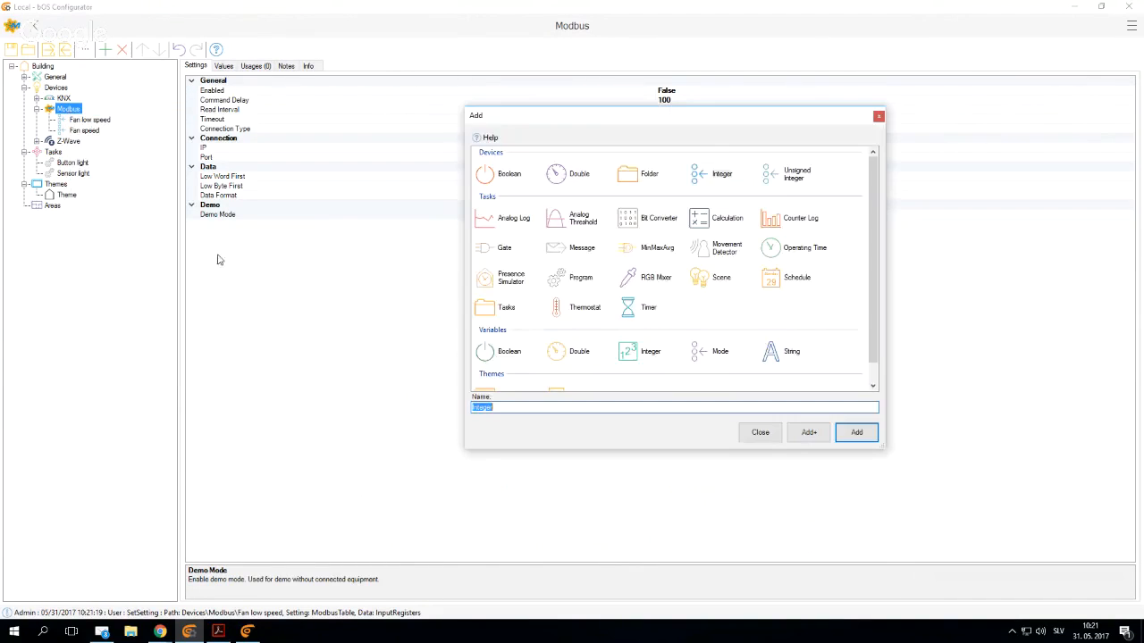
{"action": "left_click", "coordinate": [218, 630]}
{"action": "scroll", "coordinate": [528, 460], "scroll_direction": "down", "scroll_amount": 2}
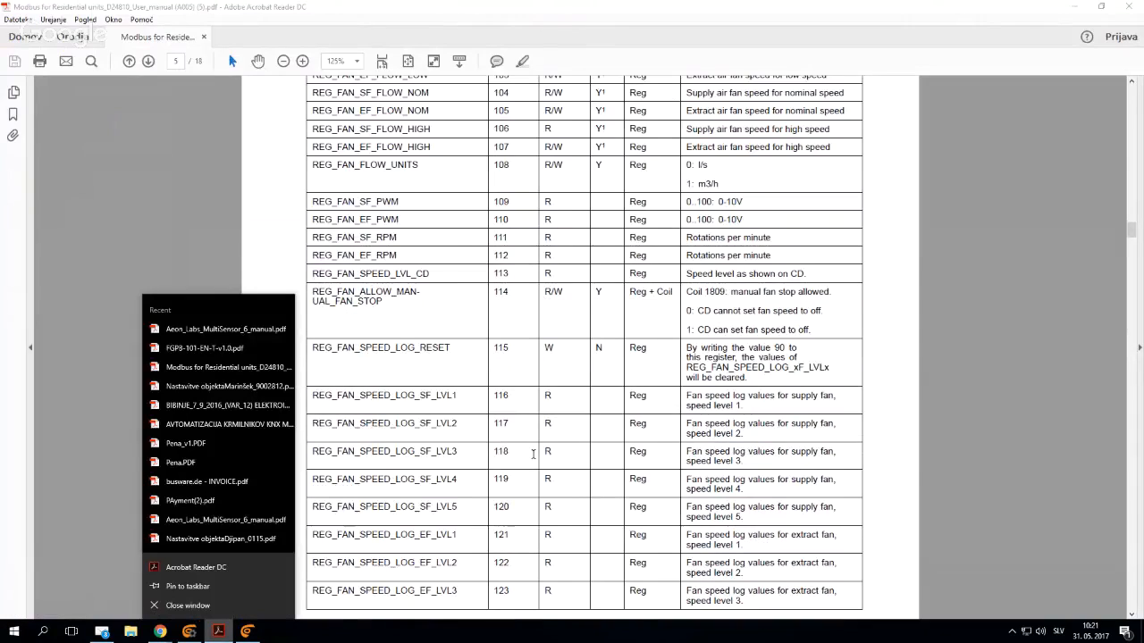
{"action": "scroll", "coordinate": [532, 456], "scroll_direction": "down", "scroll_amount": 10}
{"action": "left_click", "coordinate": [530, 459]}
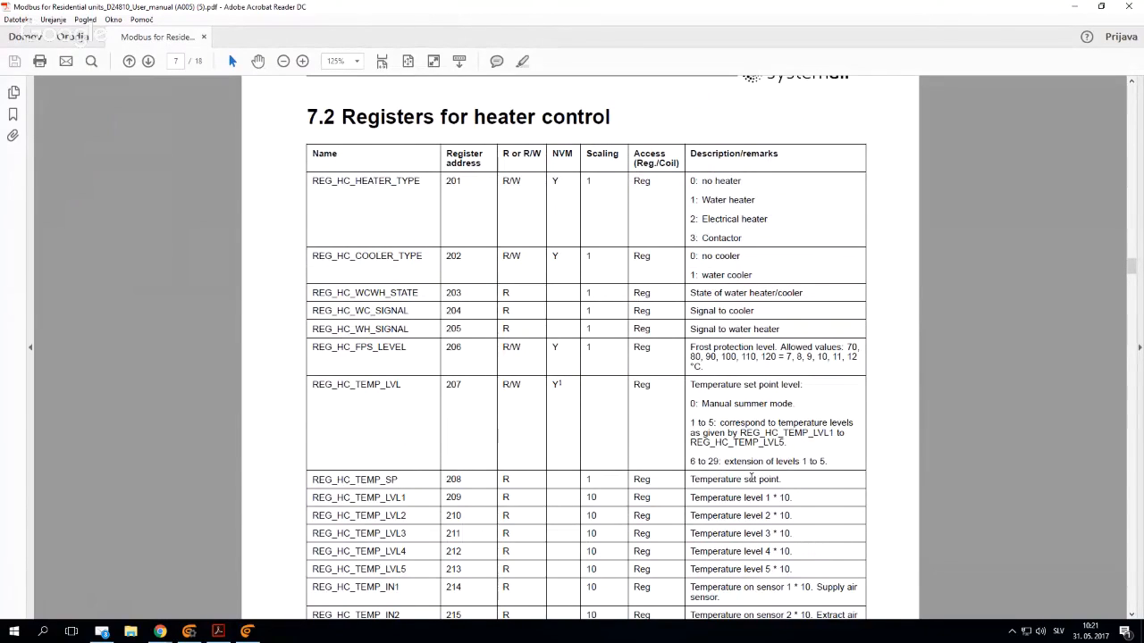
{"action": "left_click_drag", "start_coordinate": [786, 479], "coordinate": [688, 480]}
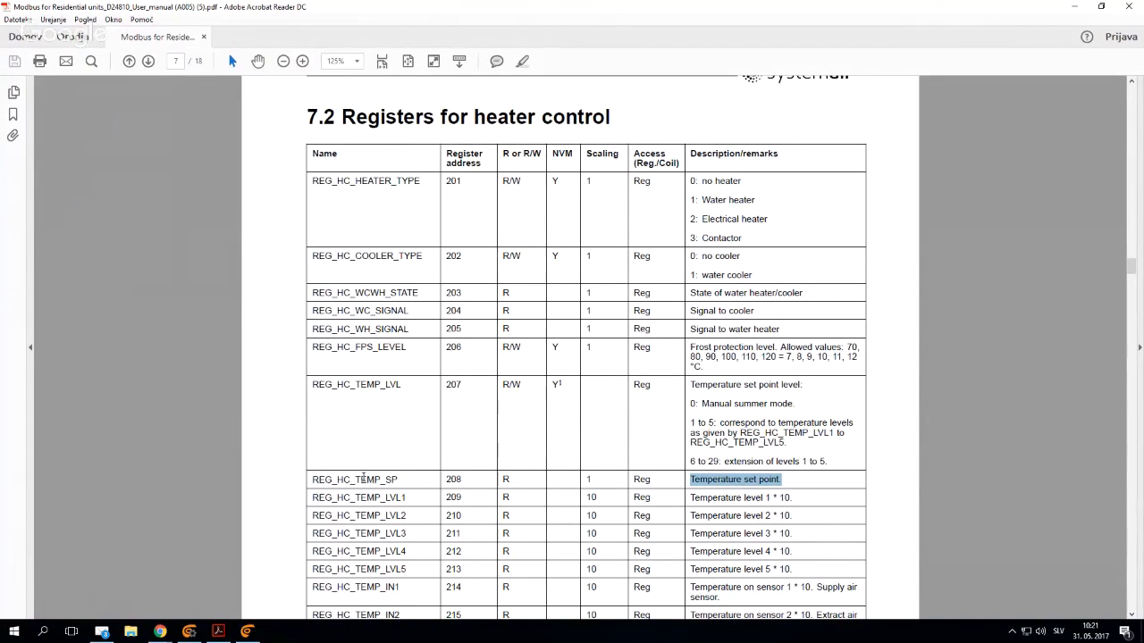
{"action": "left_click_drag", "start_coordinate": [466, 480], "coordinate": [445, 479]}
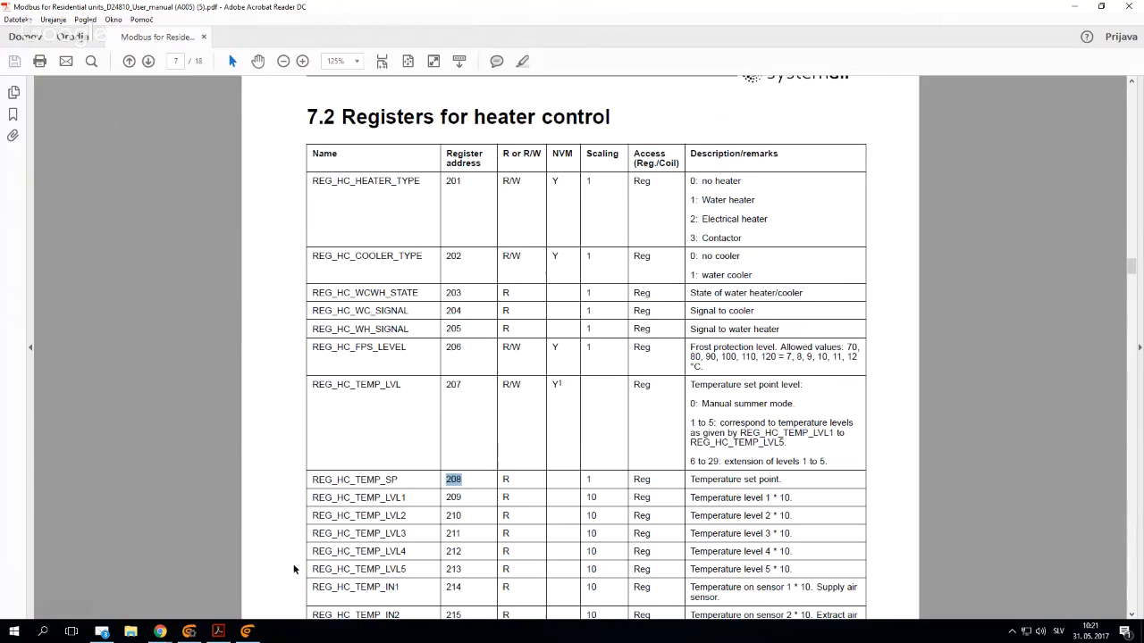
{"action": "left_click", "coordinate": [184, 632]}
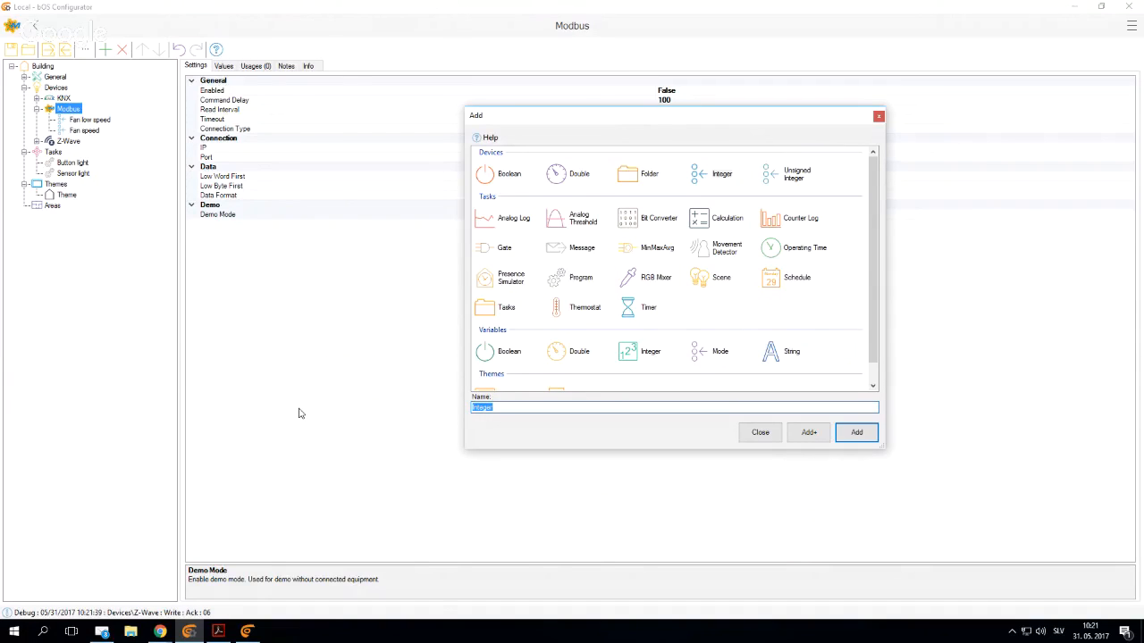
- Add a Double device item named "Temperature setpoint" under the Modbus device
{"action": "left_click", "coordinate": [567, 175]}
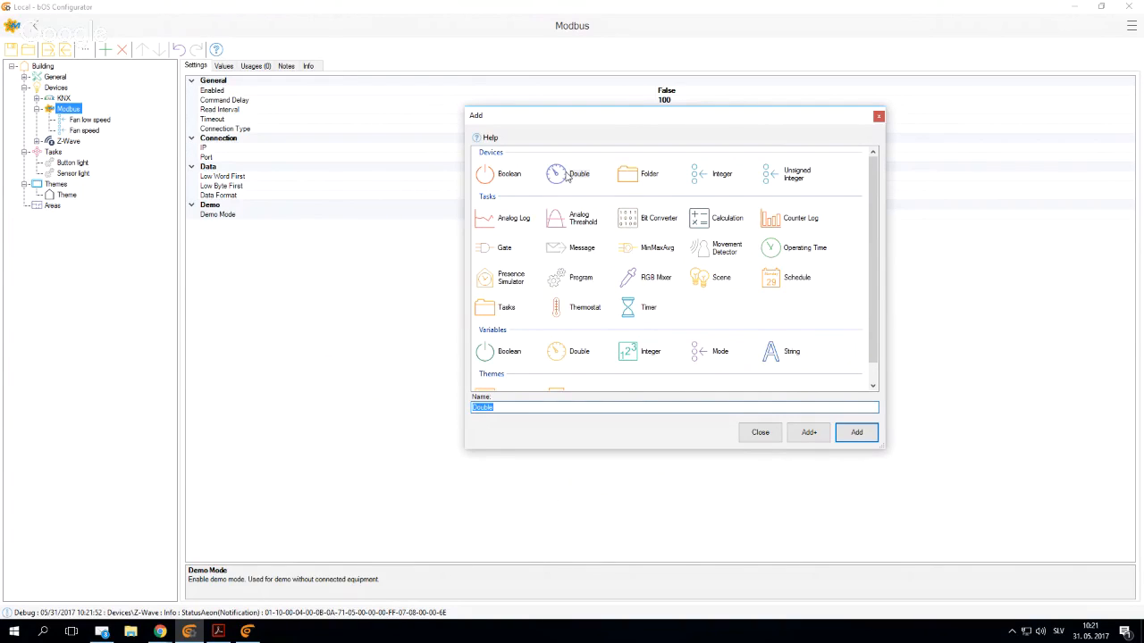
{"action": "type", "text": "Templ"}
{"action": "type", "text": "rature setpoint"}
{"action": "key", "text": "Return"}
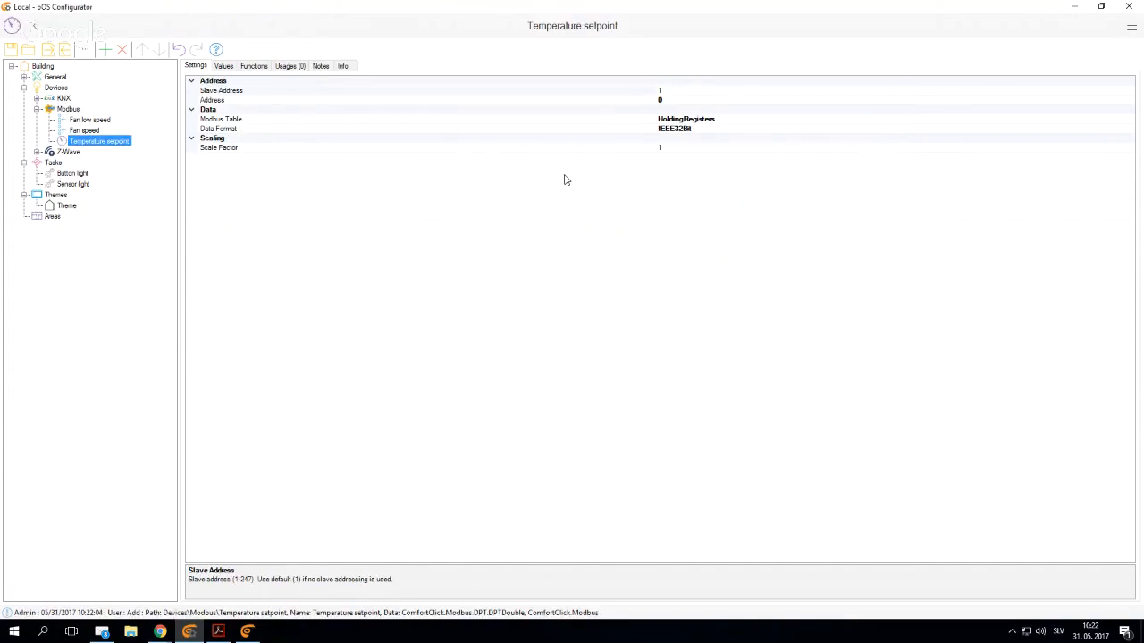
- Recheck the register address of REG_HC_TEMP_SP in the manual and set Temperature setpoint's Address to 208
{"action": "left_click", "coordinate": [219, 632]}
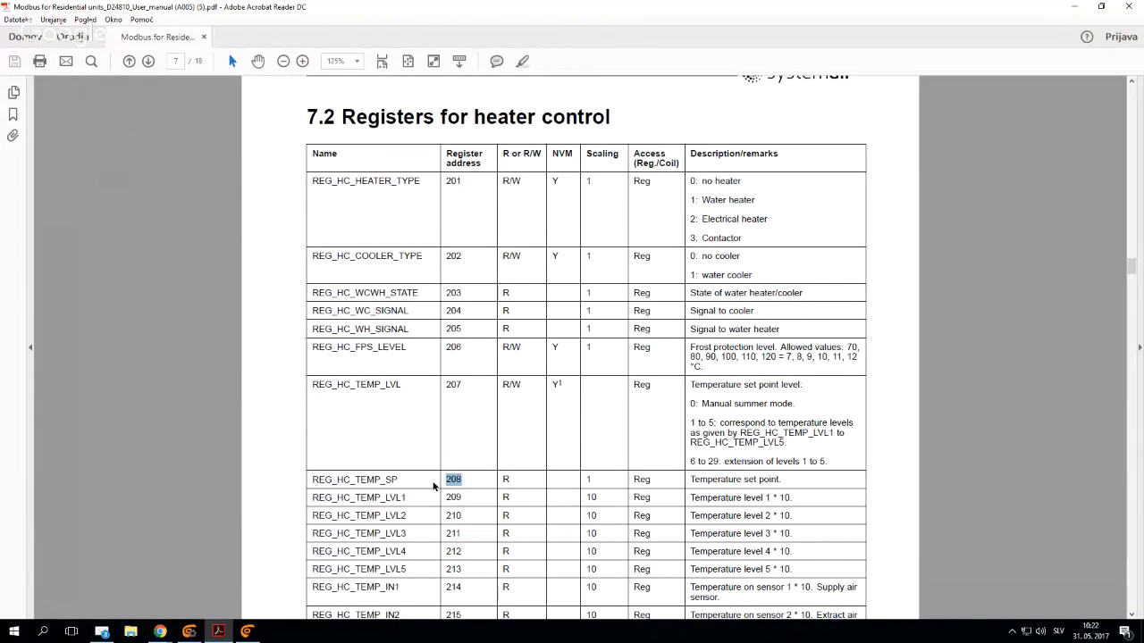
{"action": "left_click", "coordinate": [189, 632]}
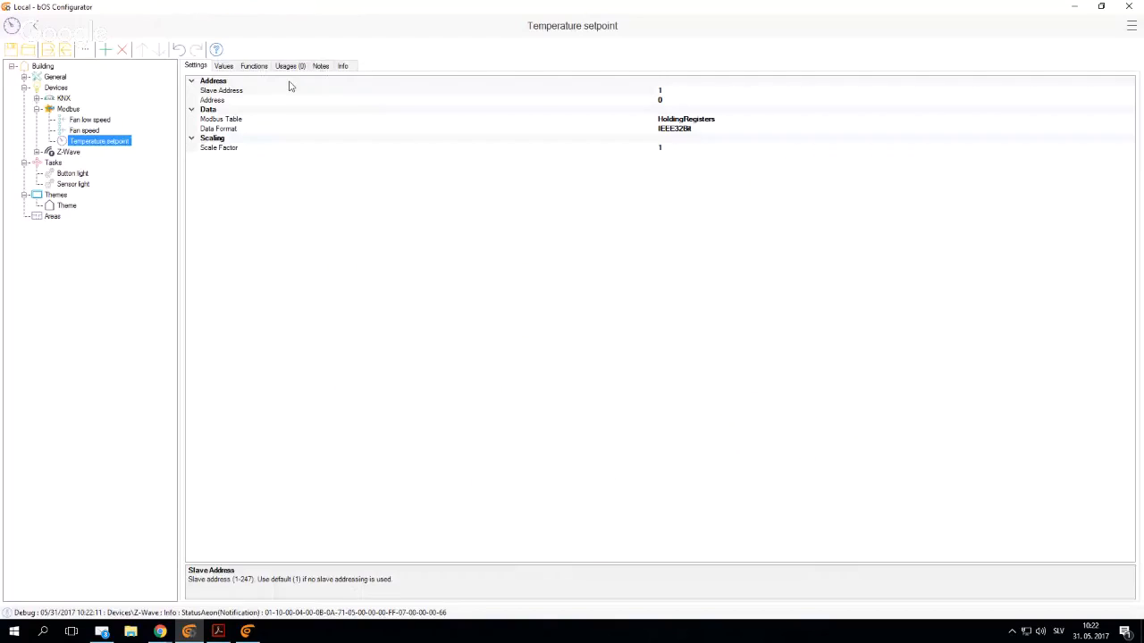
{"action": "left_click", "coordinate": [674, 100]}
{"action": "type", "text": "2"}
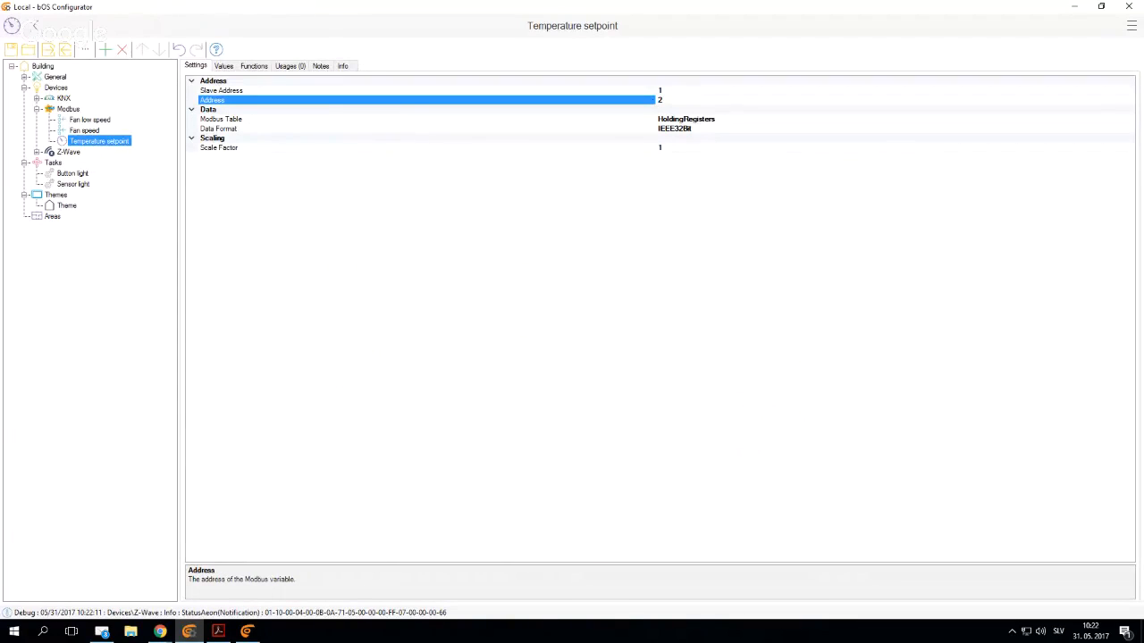
{"action": "type", "text": "08"}
- Set Temperature setpoint's Modbus Table to InputRegisters and its Data Format to Signed16Bit
{"action": "left_click", "coordinate": [695, 121]}
{"action": "left_click", "coordinate": [1128, 120]}
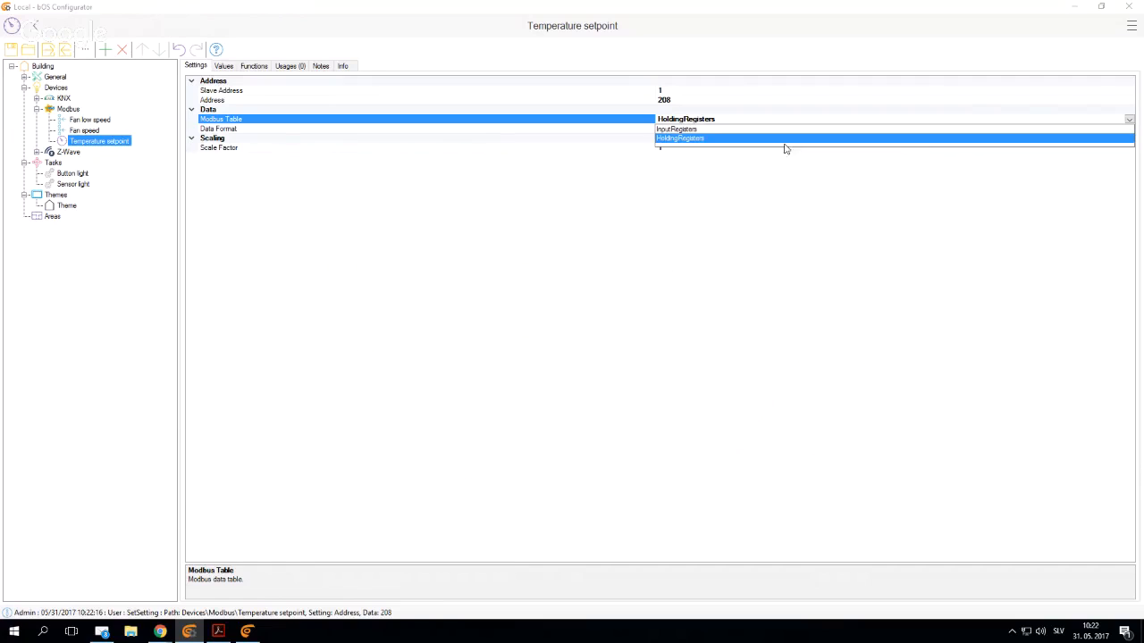
{"action": "left_click", "coordinate": [681, 135]}
{"action": "left_click", "coordinate": [343, 132]}
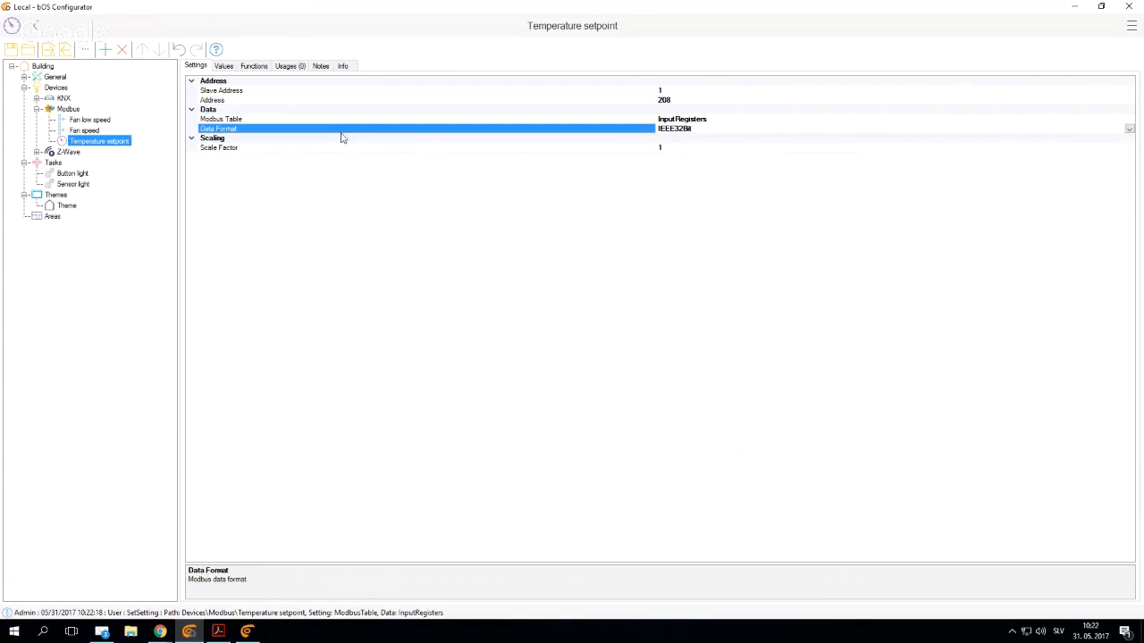
{"action": "left_click", "coordinate": [1128, 130]}
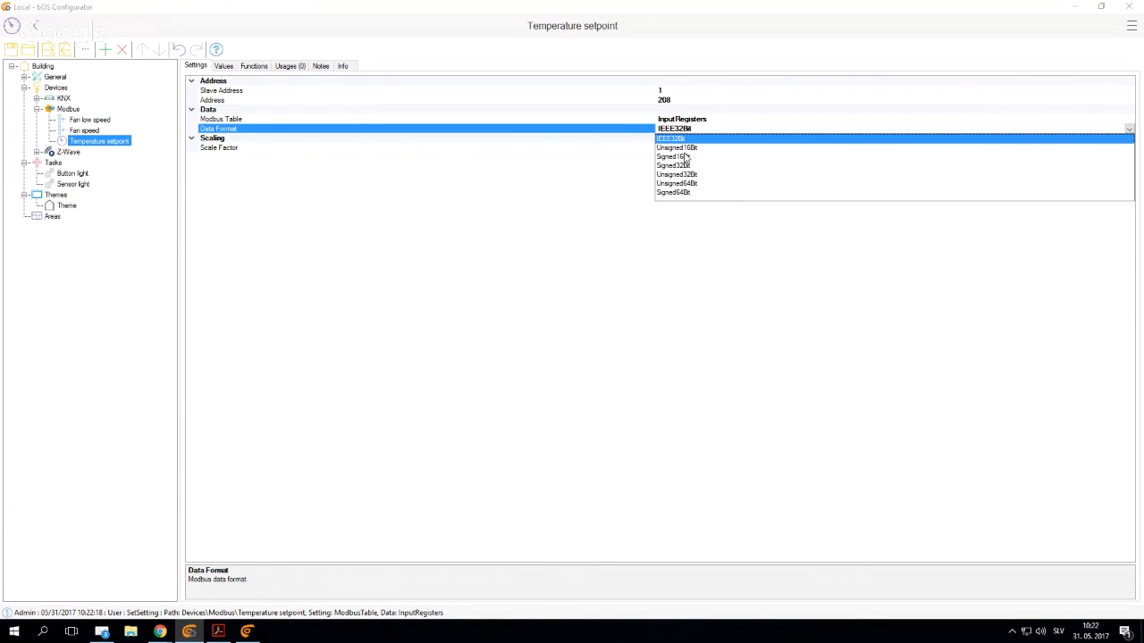
{"action": "left_click", "coordinate": [686, 158]}
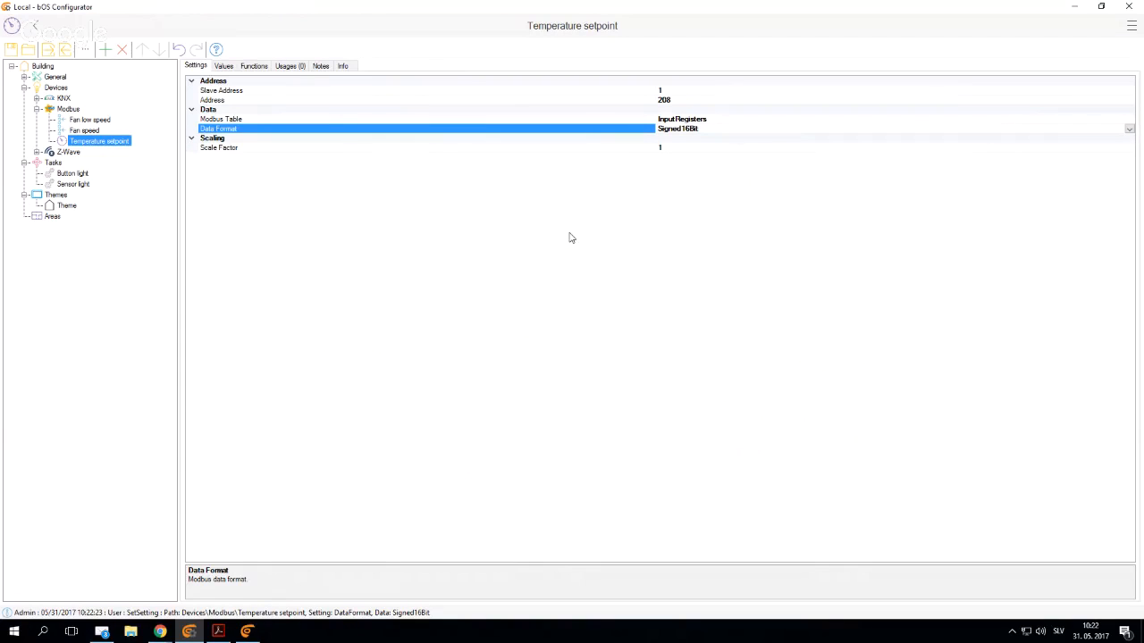
- Compare the scaling of REG_HC_TEMP_SP in the manual with Temperature setpoint's Scale Factor
{"action": "left_click", "coordinate": [219, 630]}
{"action": "right_click", "coordinate": [219, 631]}
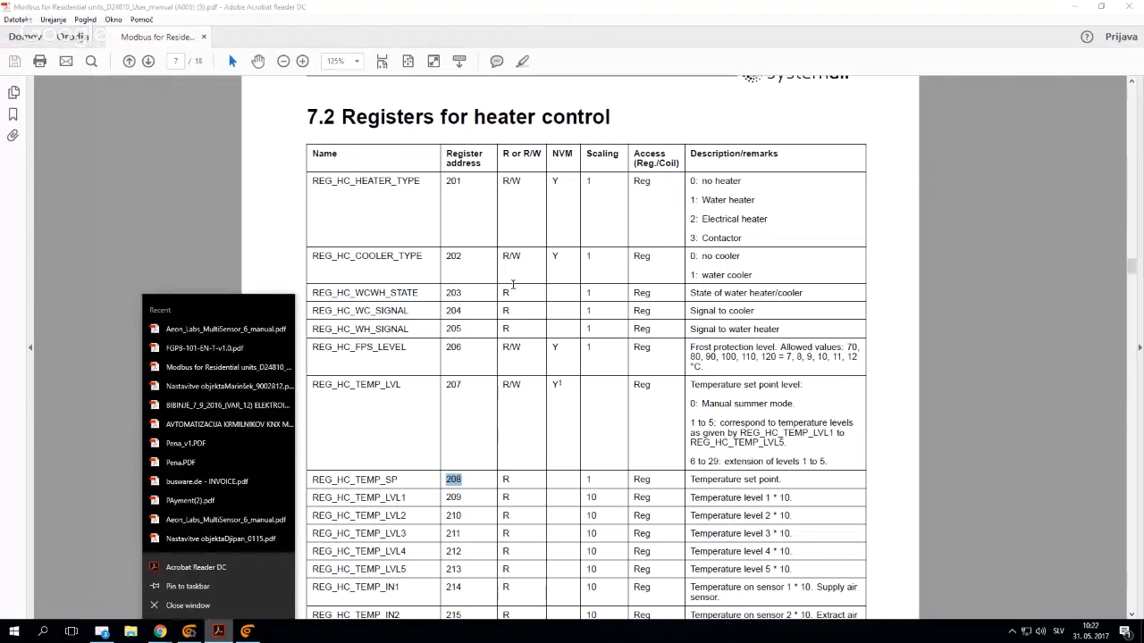
{"action": "left_click", "coordinate": [607, 455]}
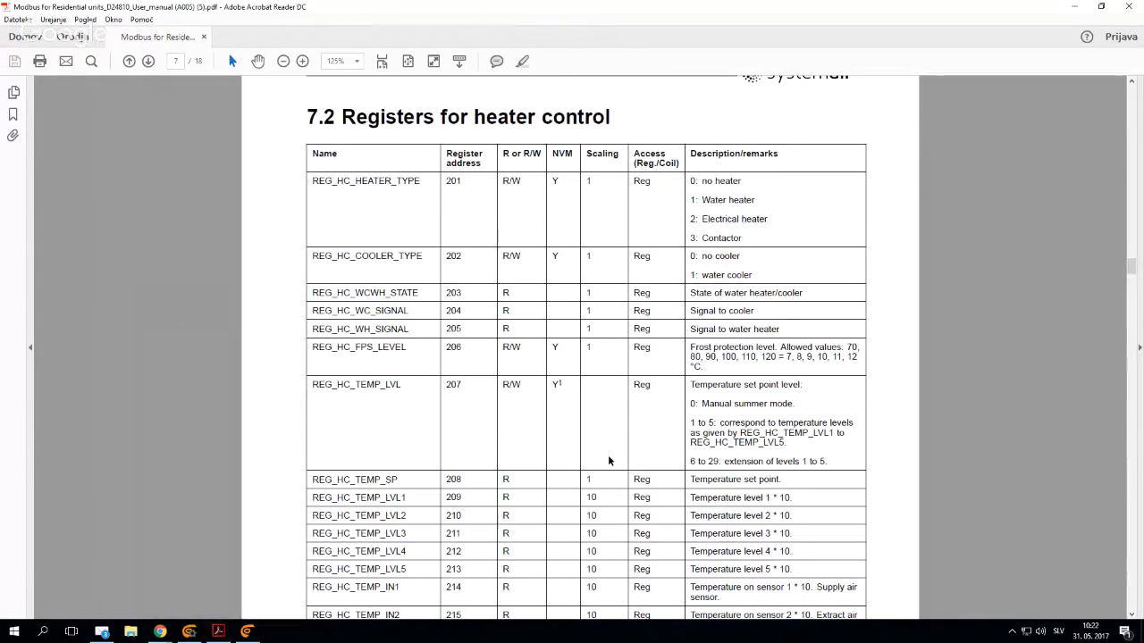
{"action": "double_click", "coordinate": [587, 479]}
{"action": "left_click", "coordinate": [192, 632]}
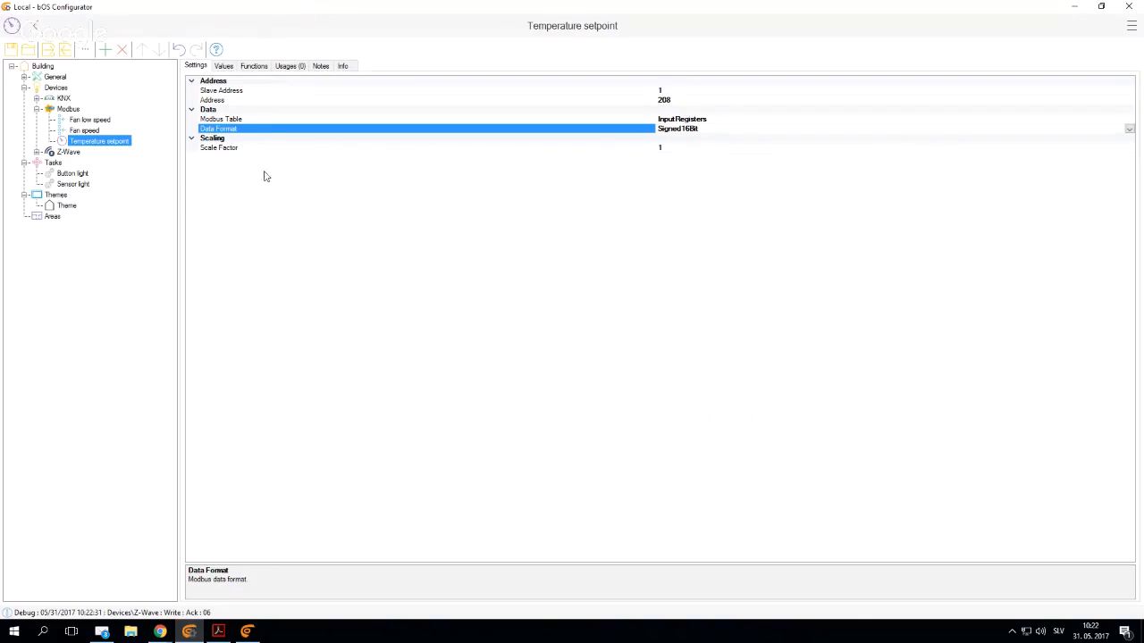
{"action": "left_click", "coordinate": [252, 150]}
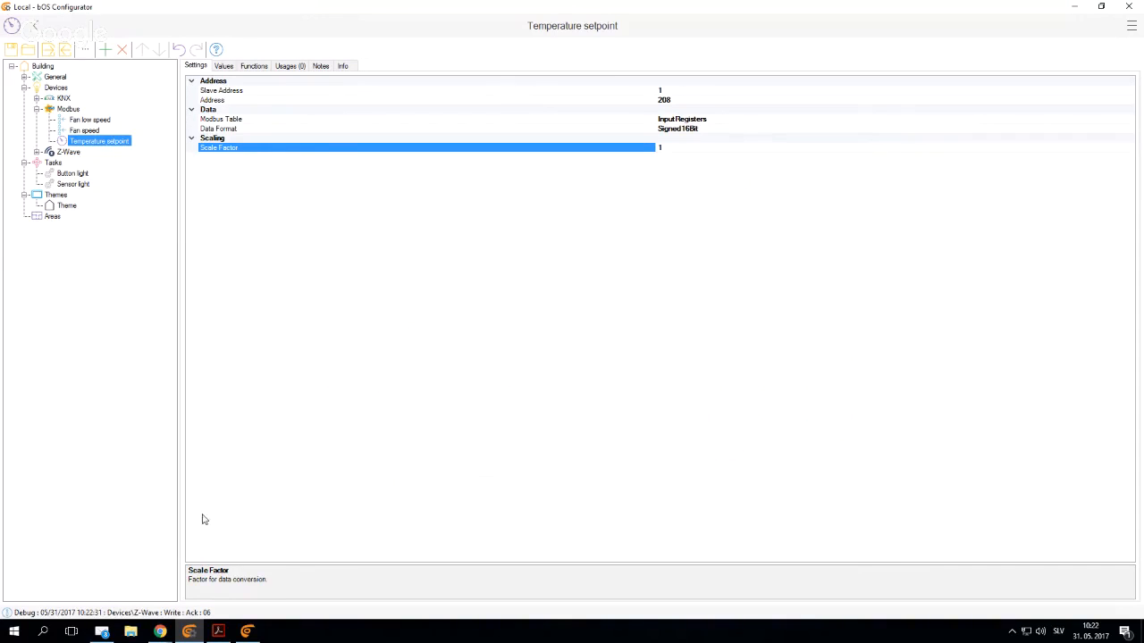
{"action": "left_click", "coordinate": [193, 631]}
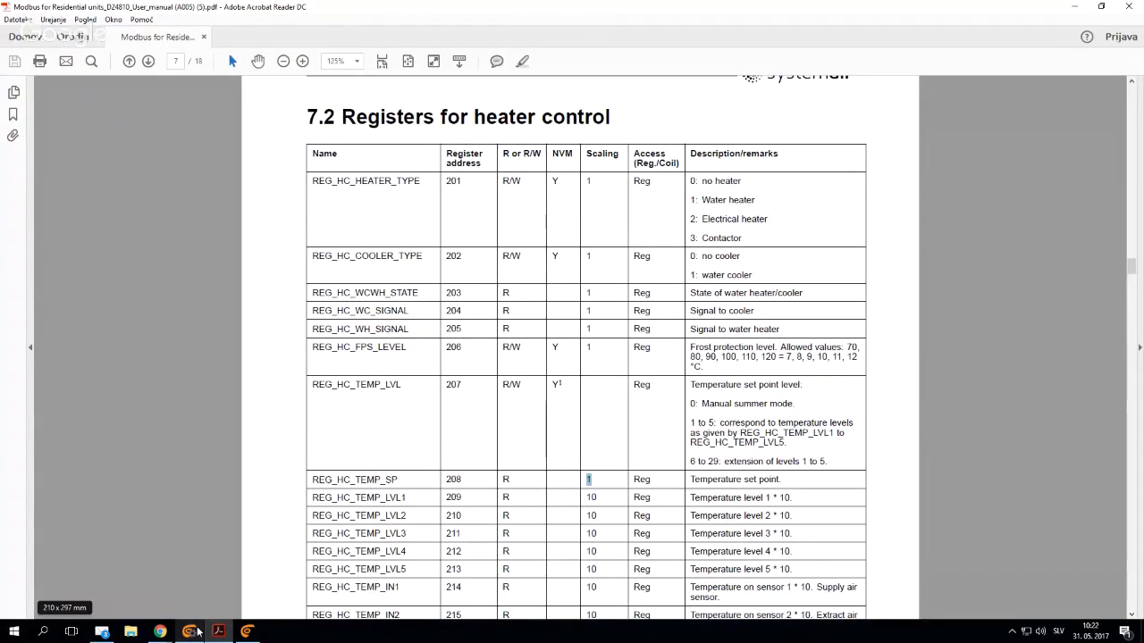
{"action": "left_click", "coordinate": [191, 631]}
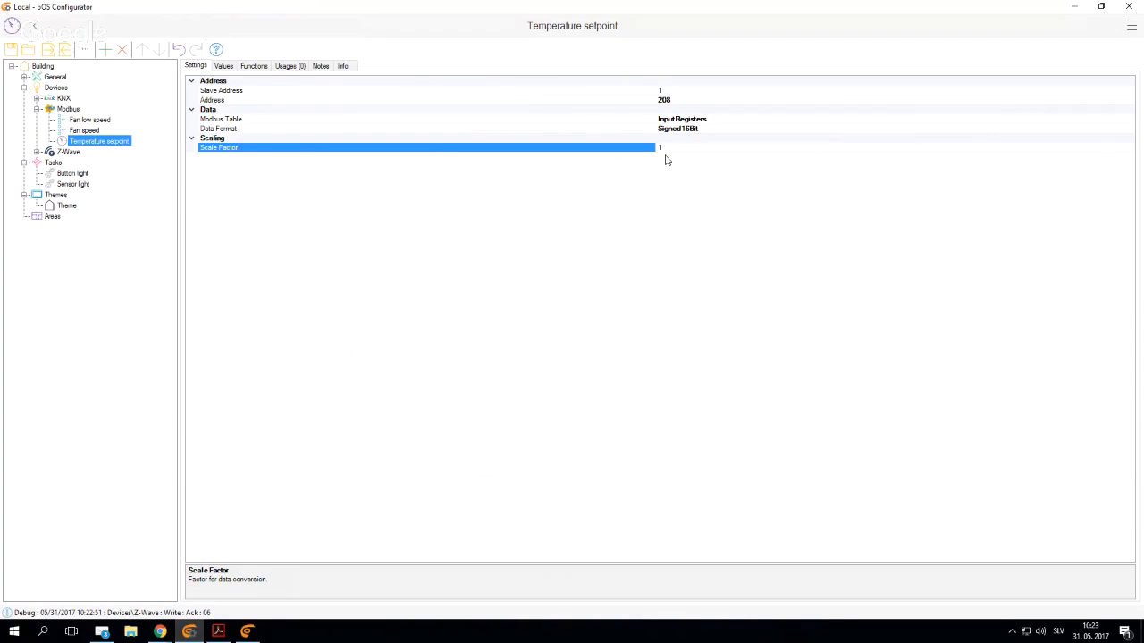
- Recheck the scaling of REG_HC_TEMP_SP in the manual and add an Integer device item named "Errors" under Modbus
{"action": "left_click", "coordinate": [219, 632]}
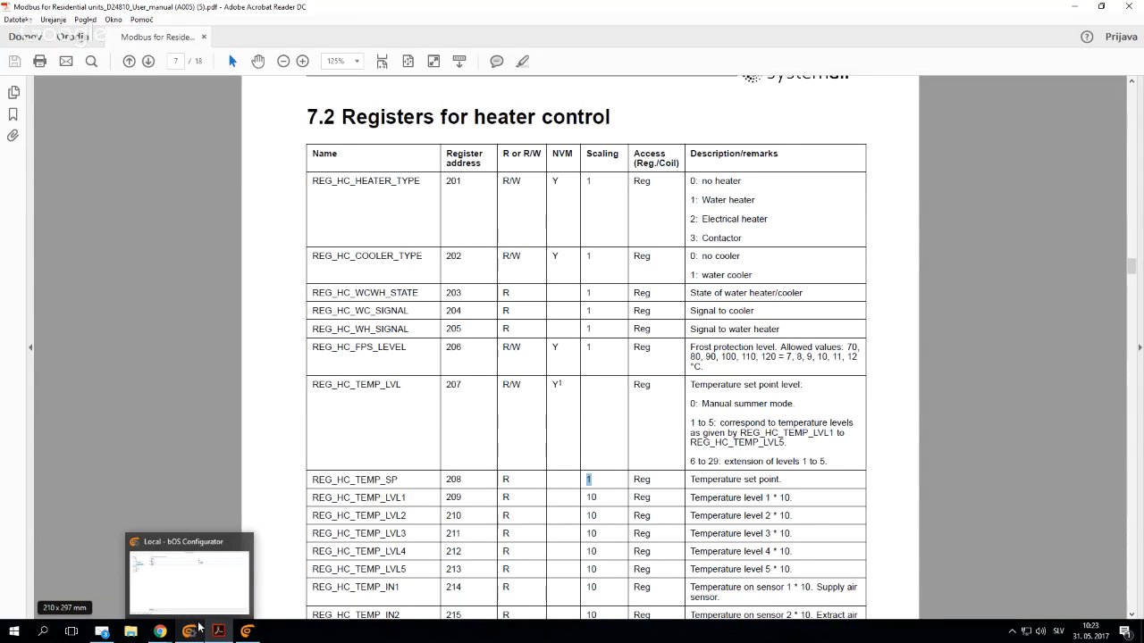
{"action": "left_click", "coordinate": [197, 630]}
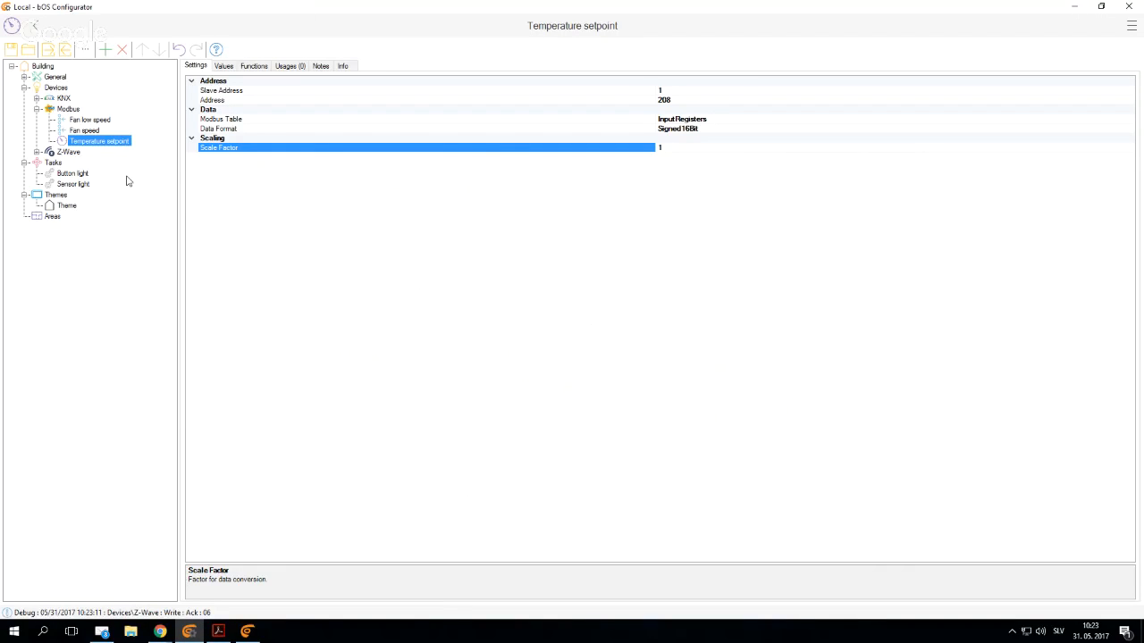
{"action": "left_click", "coordinate": [70, 109]}
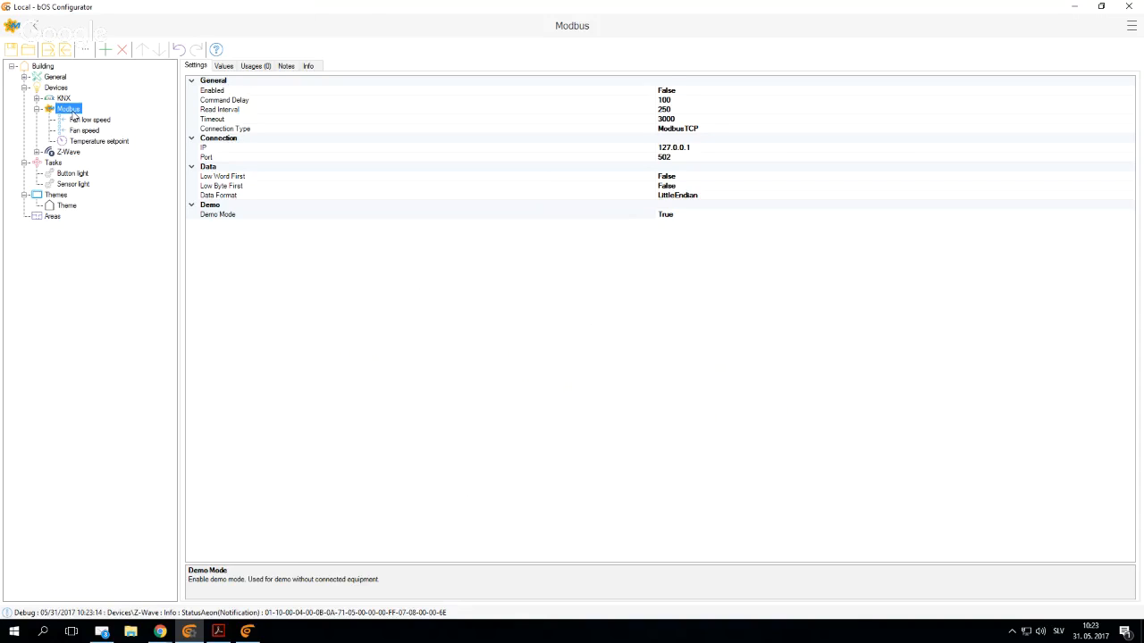
{"action": "right_click", "coordinate": [68, 113]}
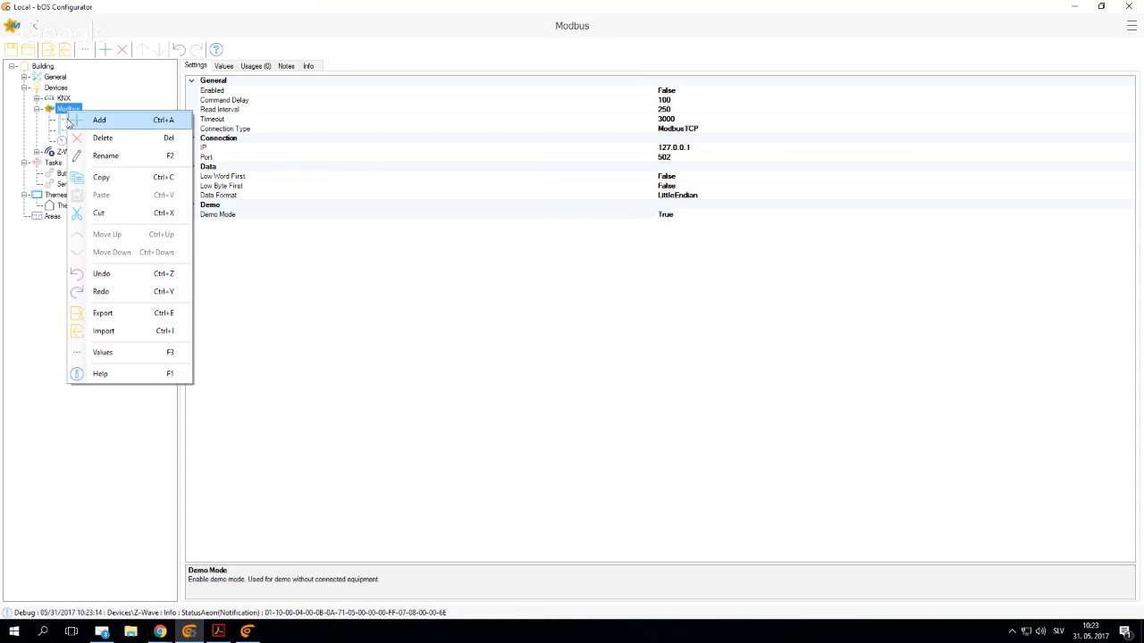
{"action": "left_click", "coordinate": [83, 121]}
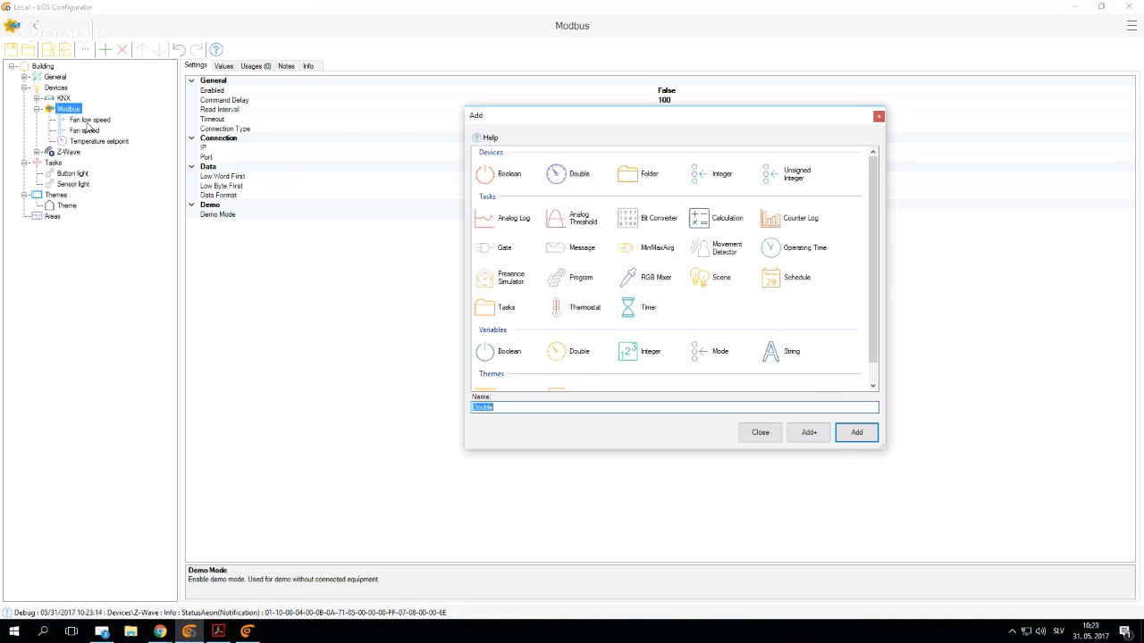
{"action": "left_click", "coordinate": [718, 175]}
{"action": "type", "text": "Errors"}
{"action": "key", "text": "Return"}
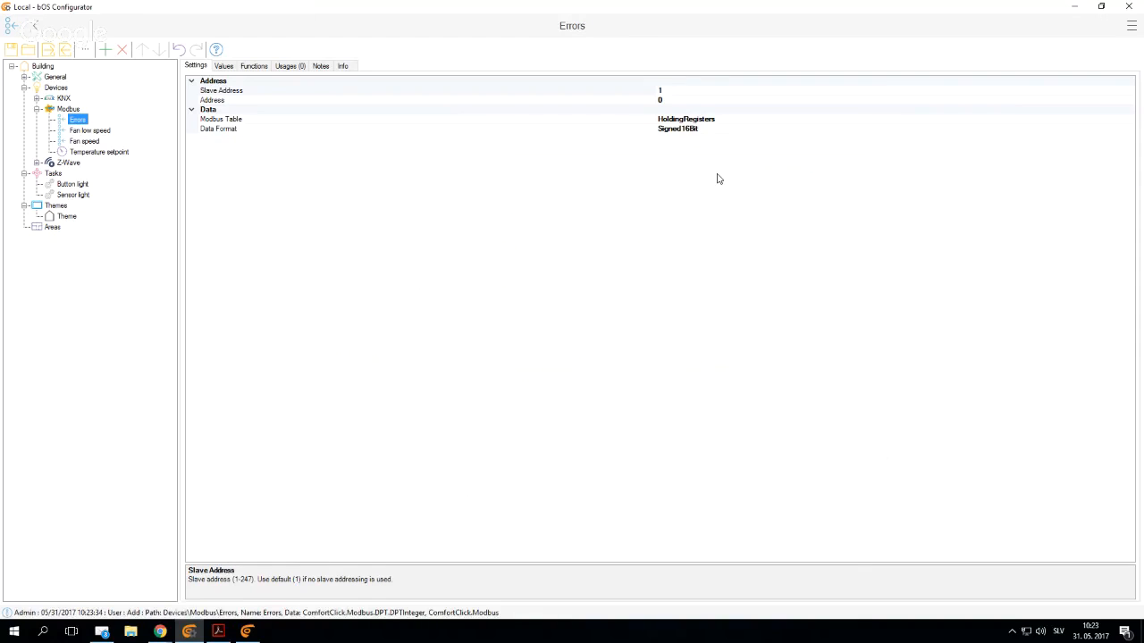
- Set the Errors item's Address to 109 and its Data Format to Unsigned16Bit
{"action": "left_click", "coordinate": [660, 100]}
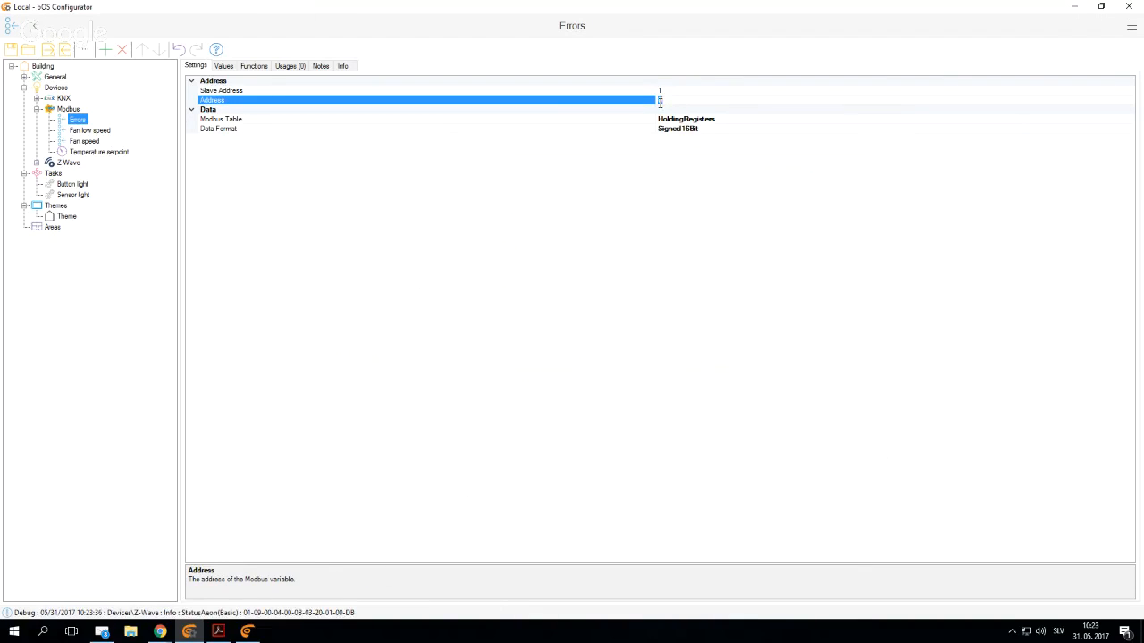
{"action": "type", "text": "109"}
{"action": "left_click", "coordinate": [597, 290]}
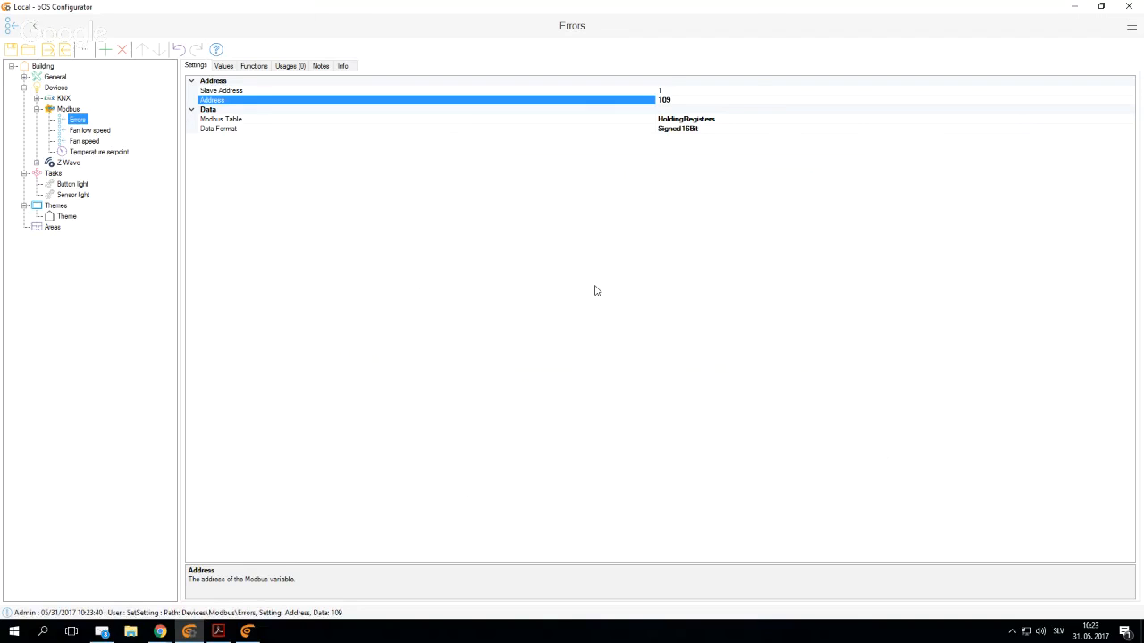
{"action": "left_click", "coordinate": [715, 128]}
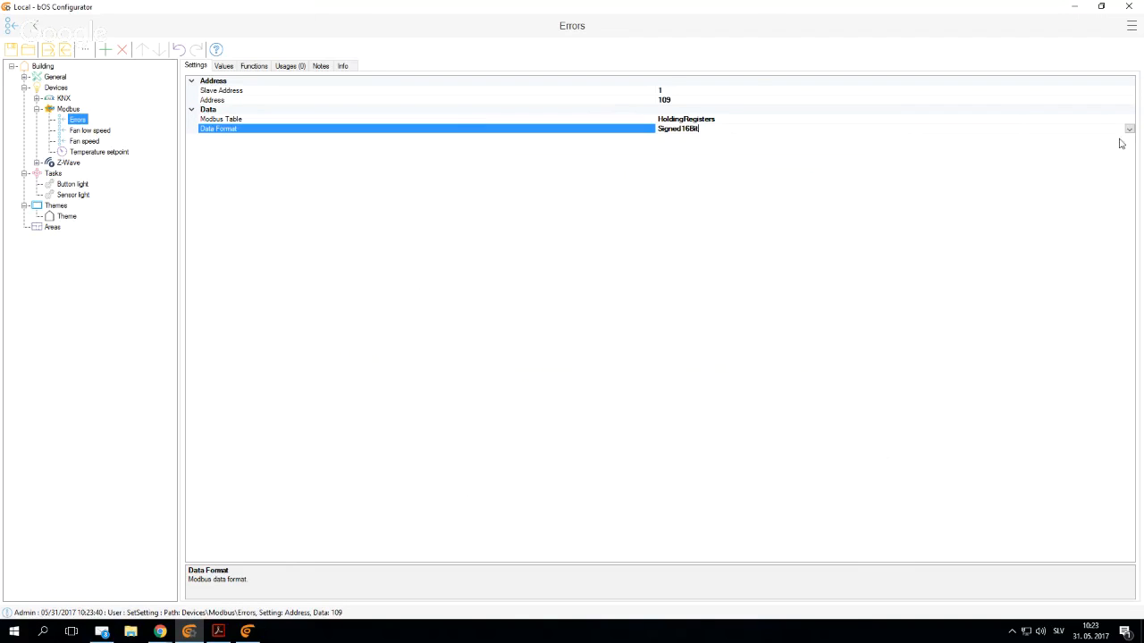
{"action": "left_click", "coordinate": [1128, 130]}
{"action": "left_click", "coordinate": [680, 140]}
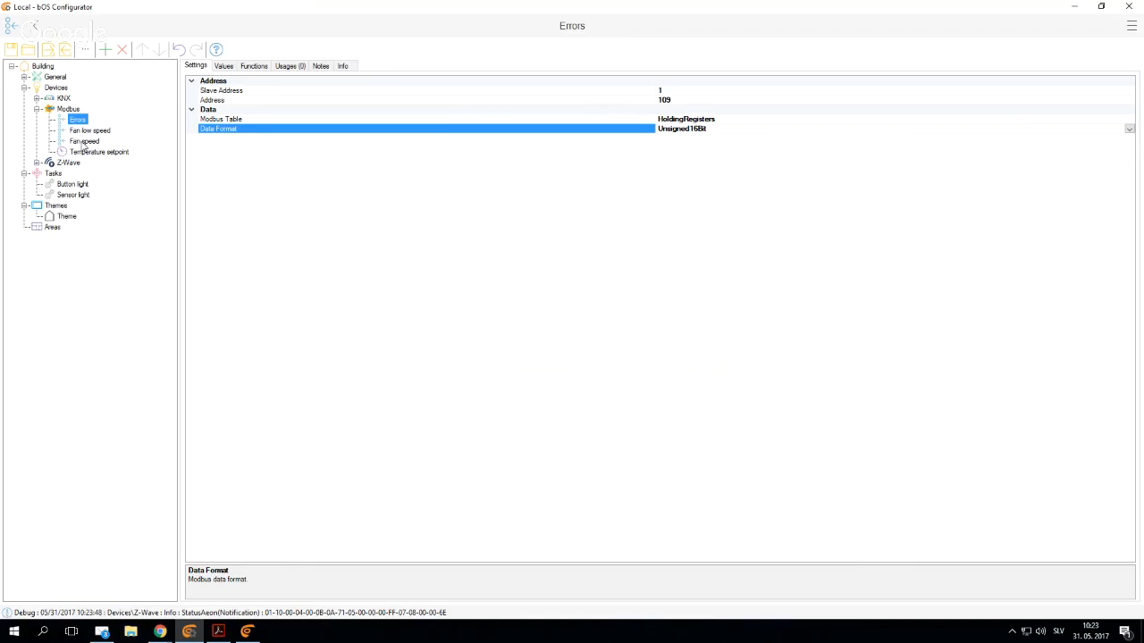
- Add a Bit Converter task with its default name under Tasks
{"action": "right_click", "coordinate": [53, 174]}
{"action": "left_click", "coordinate": [85, 181]}
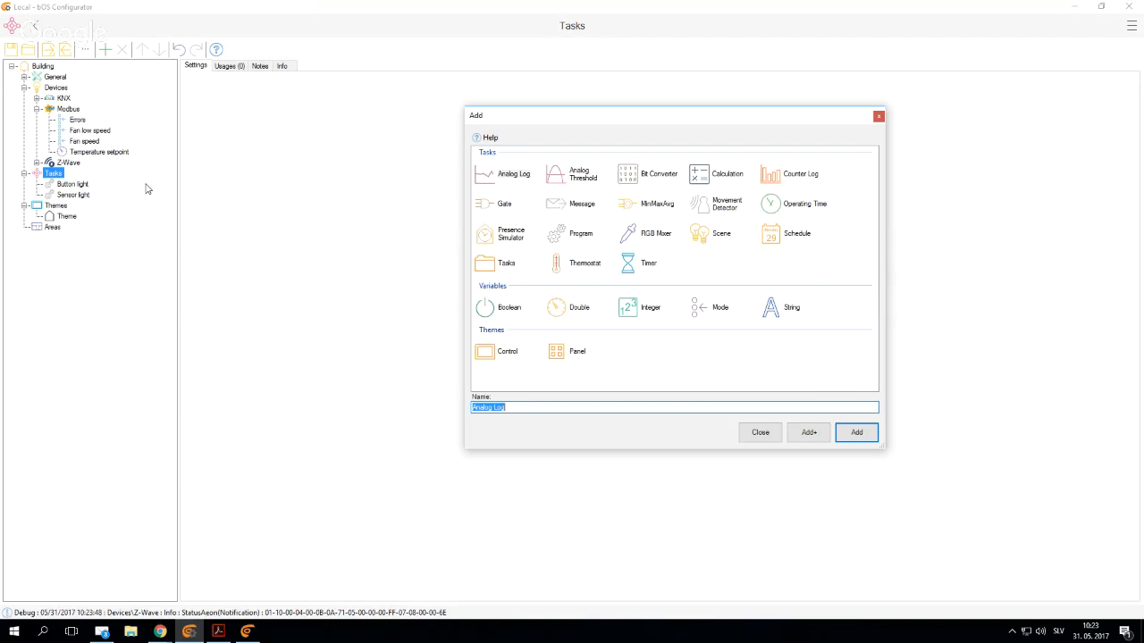
{"action": "left_click", "coordinate": [629, 182]}
{"action": "left_click", "coordinate": [857, 433]}
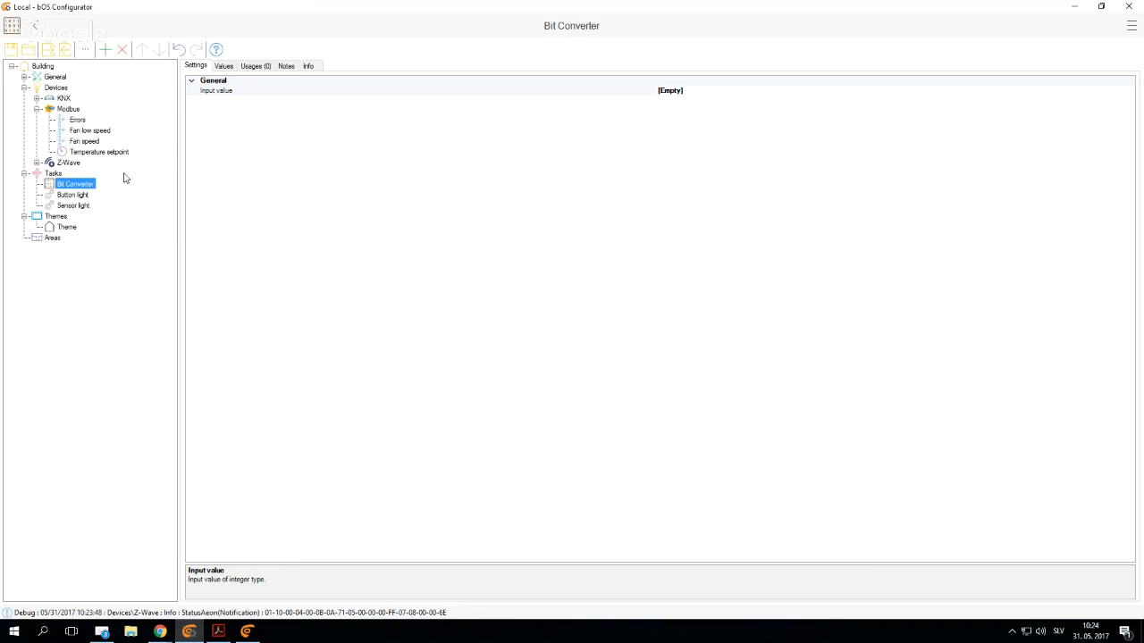
- Link the Bit Converter's Input value to the Value property of the Modbus Errors item
{"action": "left_click", "coordinate": [779, 90]}
{"action": "left_click", "coordinate": [1129, 91]}
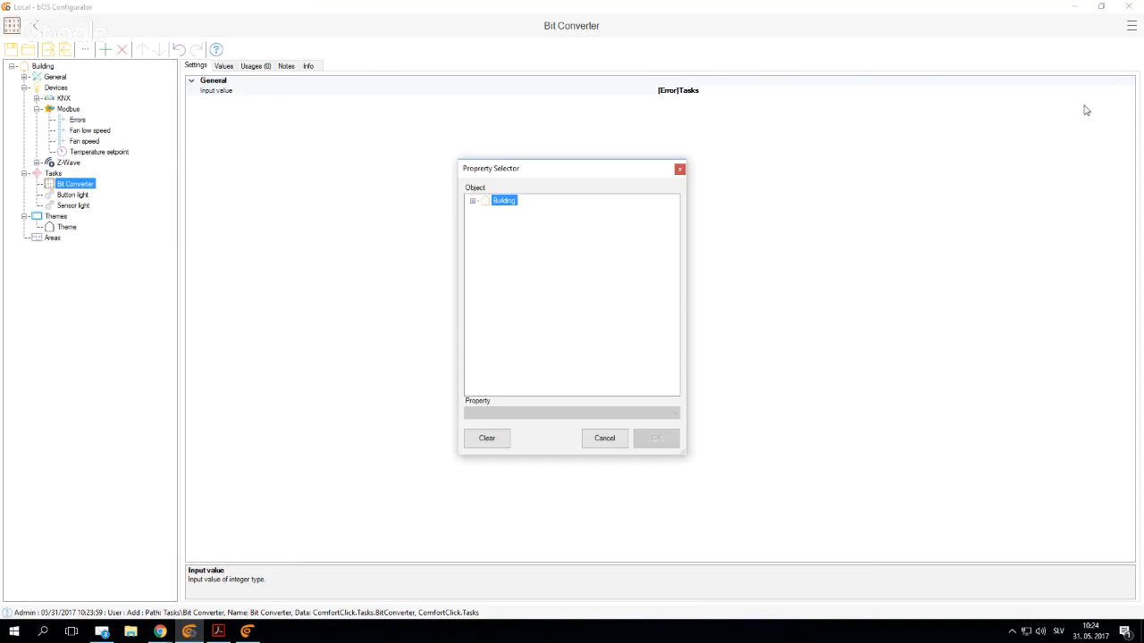
{"action": "left_click", "coordinate": [472, 200]}
{"action": "left_click", "coordinate": [484, 222]}
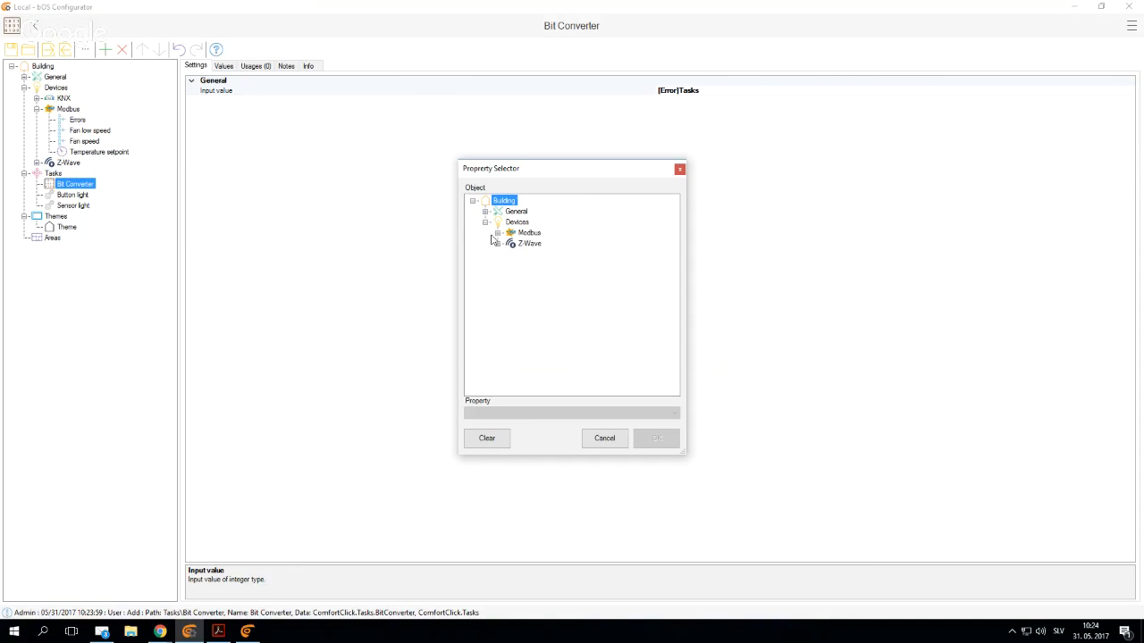
{"action": "left_click", "coordinate": [498, 233]}
{"action": "left_click", "coordinate": [537, 243]}
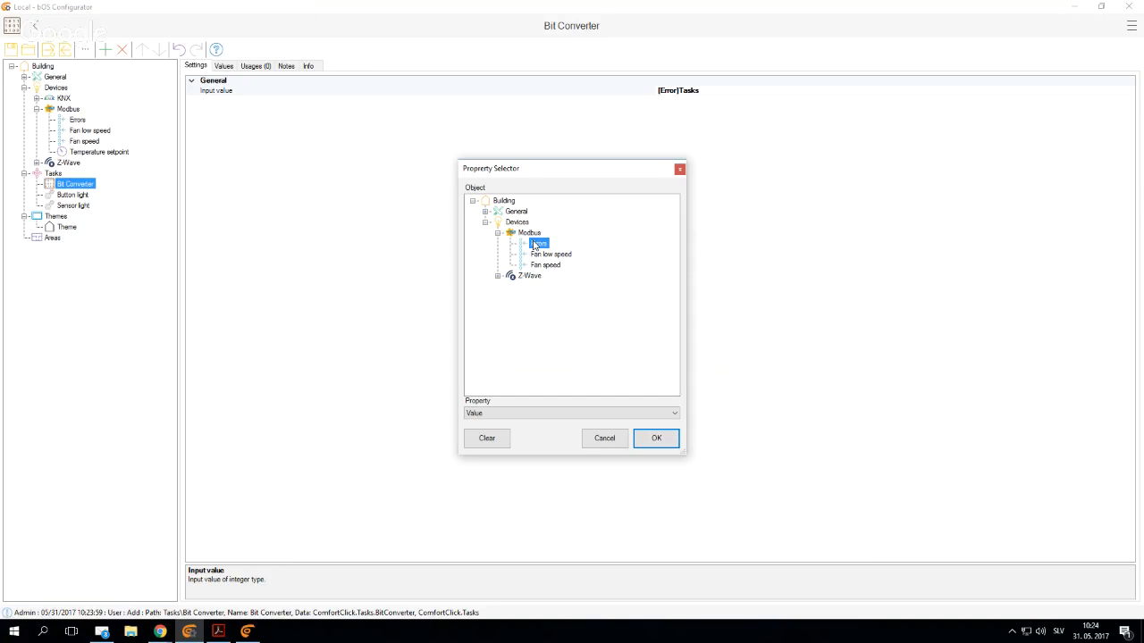
{"action": "left_click", "coordinate": [657, 439]}
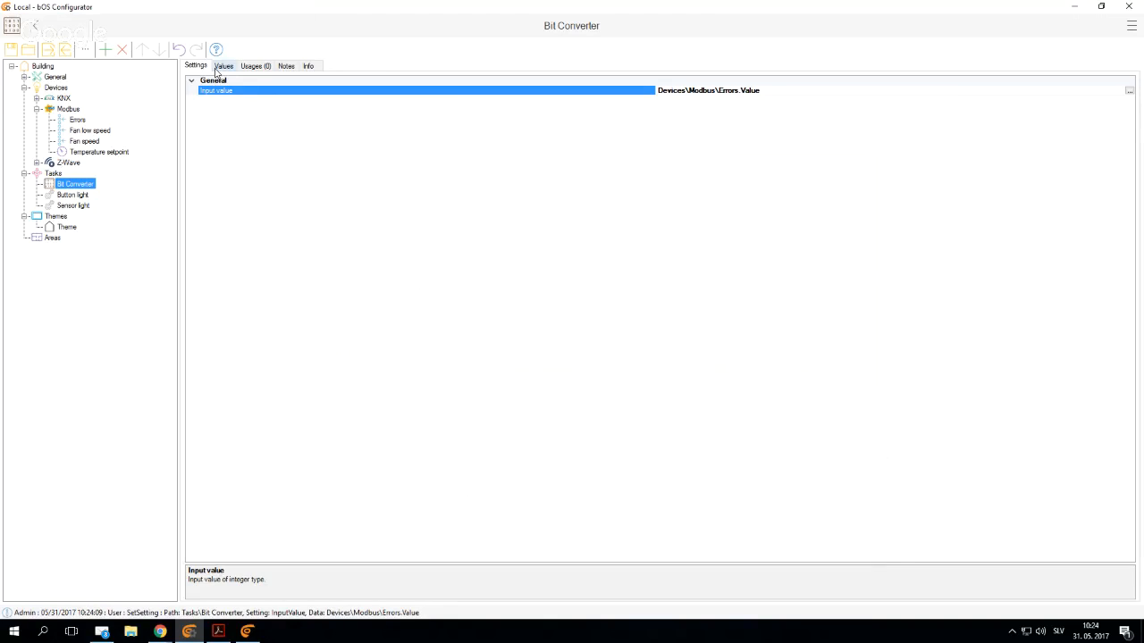
- Set the Template of the Errors item's value to Setpoint and review the Bit Converter's list of bit values
{"action": "left_click", "coordinate": [222, 66]}
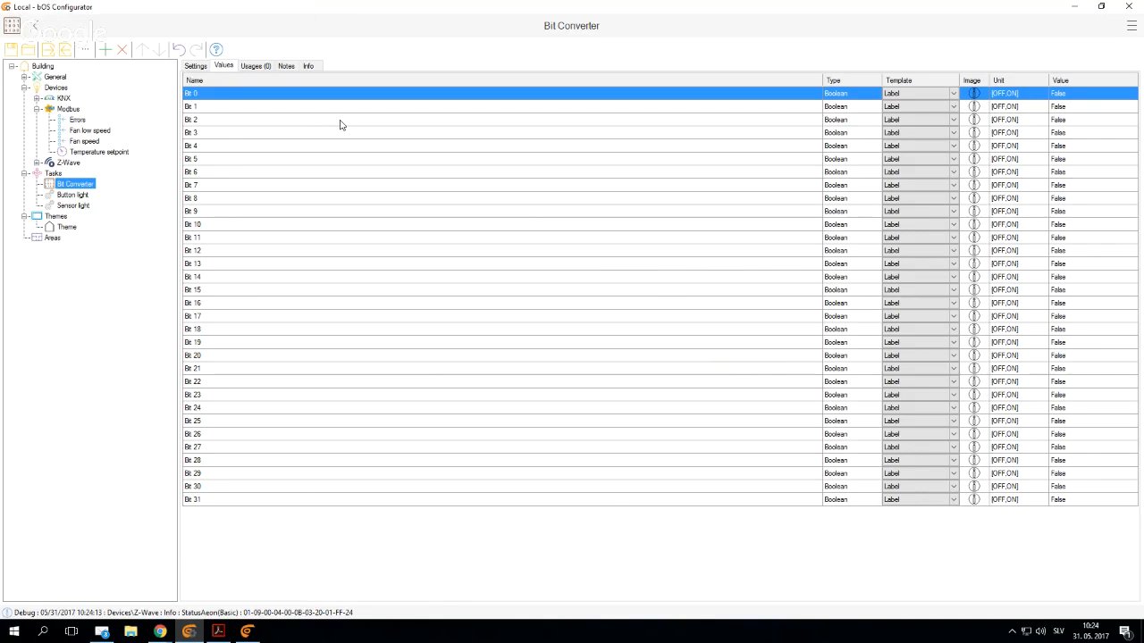
{"action": "left_click", "coordinate": [78, 120]}
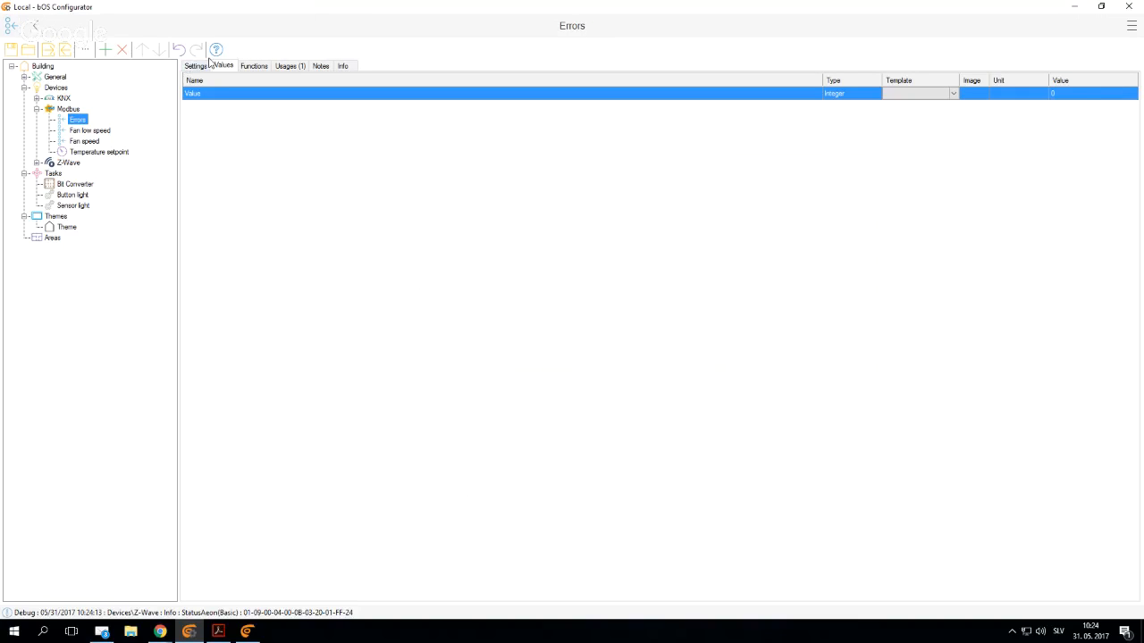
{"action": "left_click", "coordinate": [953, 94]}
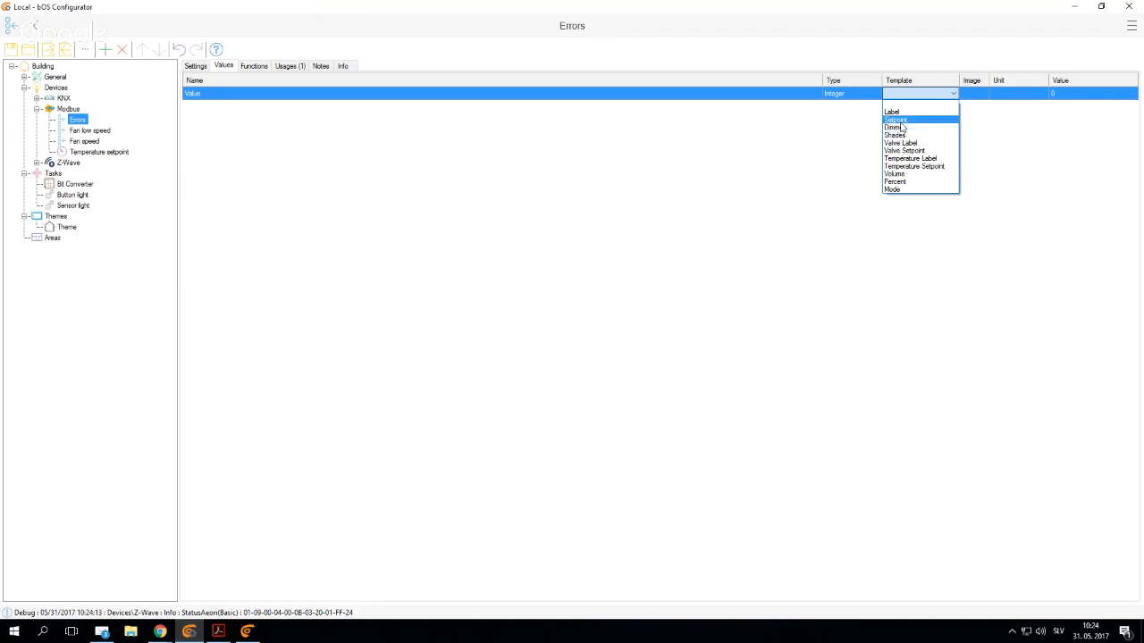
{"action": "left_click", "coordinate": [896, 119]}
{"action": "left_click", "coordinate": [68, 185]}
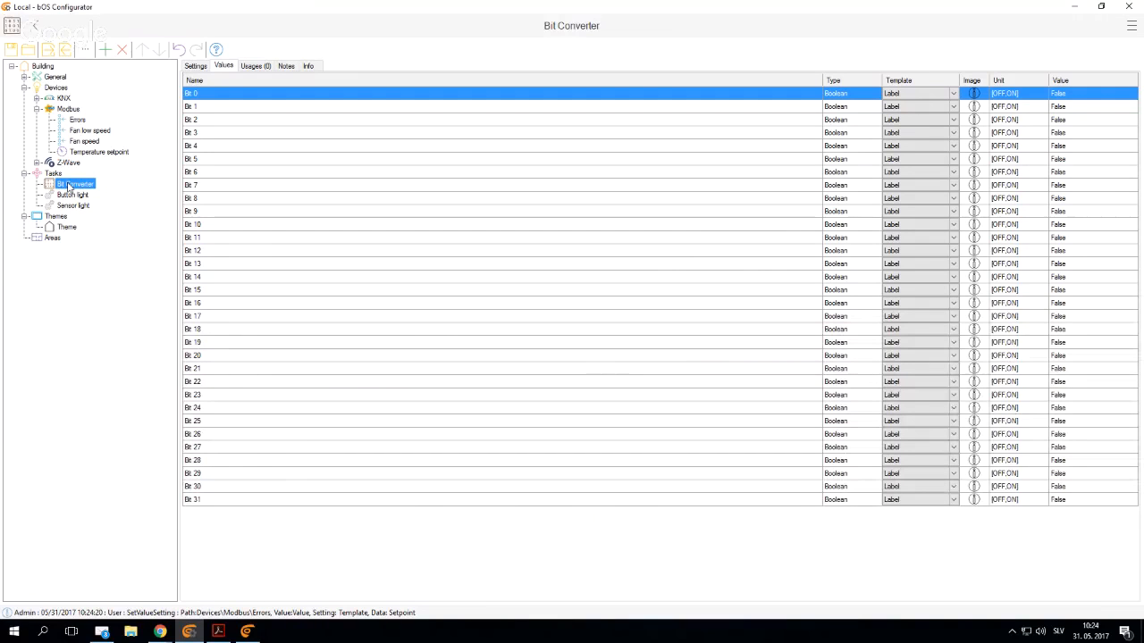
{"action": "left_click", "coordinate": [209, 122]}
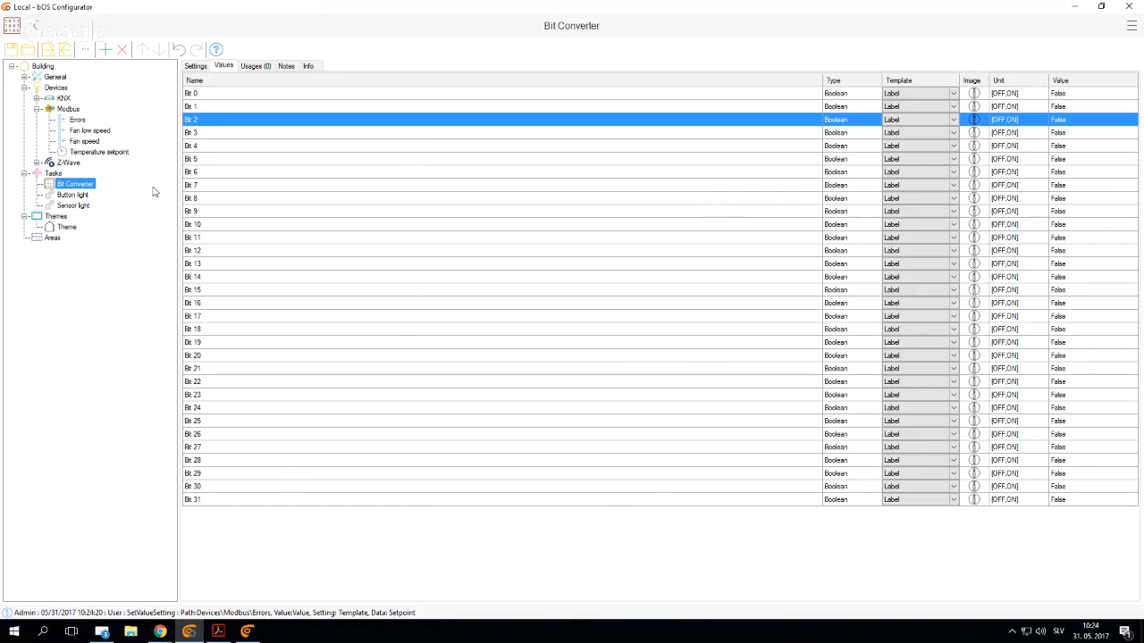
- Add the Bit Converter's Bit 0 to the Theme panel as a control with the text "Fan error"
{"action": "left_click", "coordinate": [68, 226]}
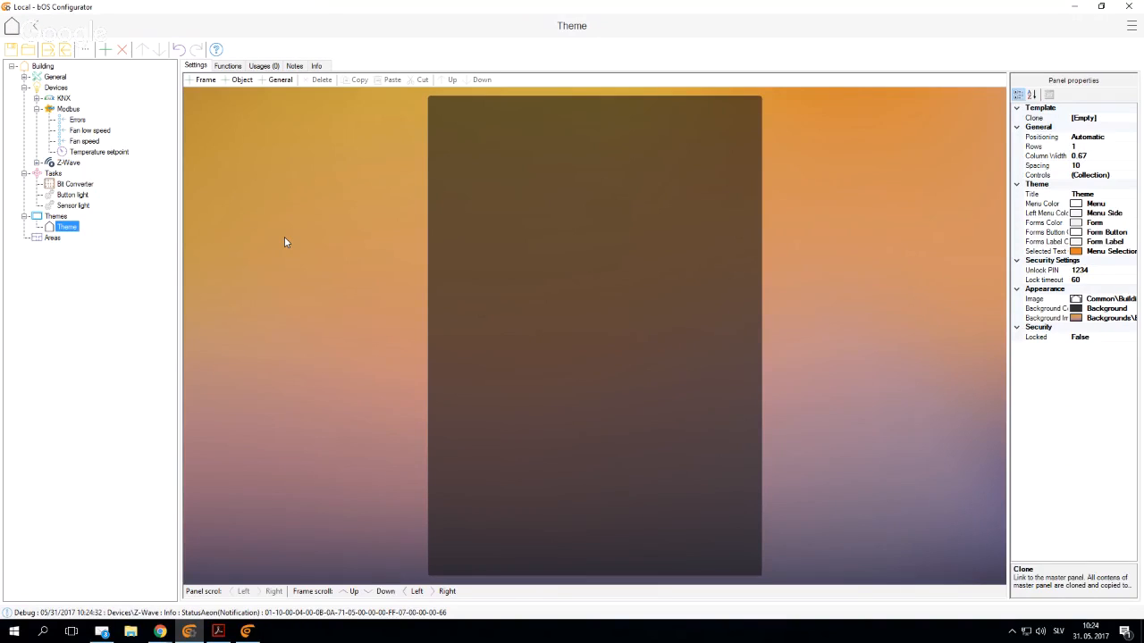
{"action": "double_click", "coordinate": [502, 183]}
{"action": "left_click", "coordinate": [515, 170]}
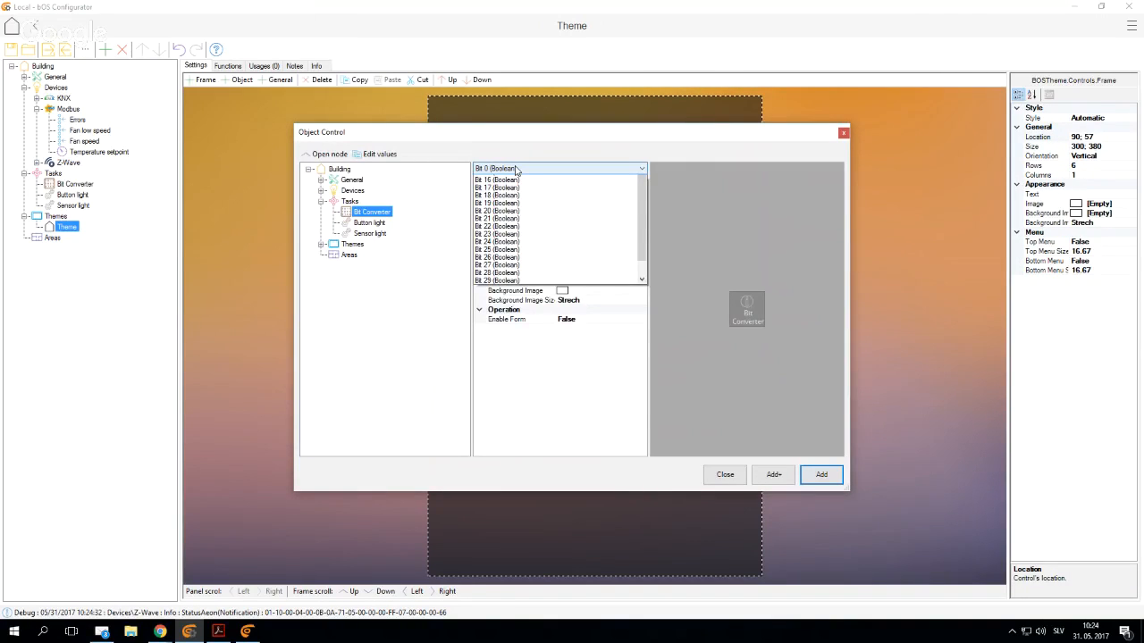
{"action": "left_click", "coordinate": [494, 181]}
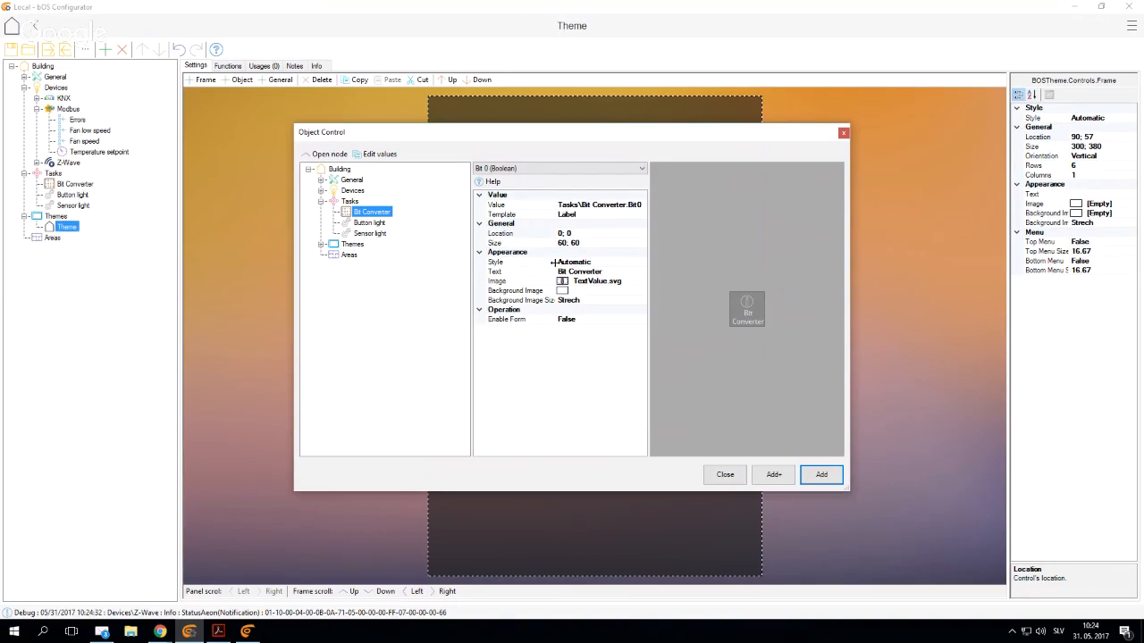
{"action": "left_click", "coordinate": [611, 272]}
{"action": "left_click_drag", "start_coordinate": [611, 272], "coordinate": [540, 277]}
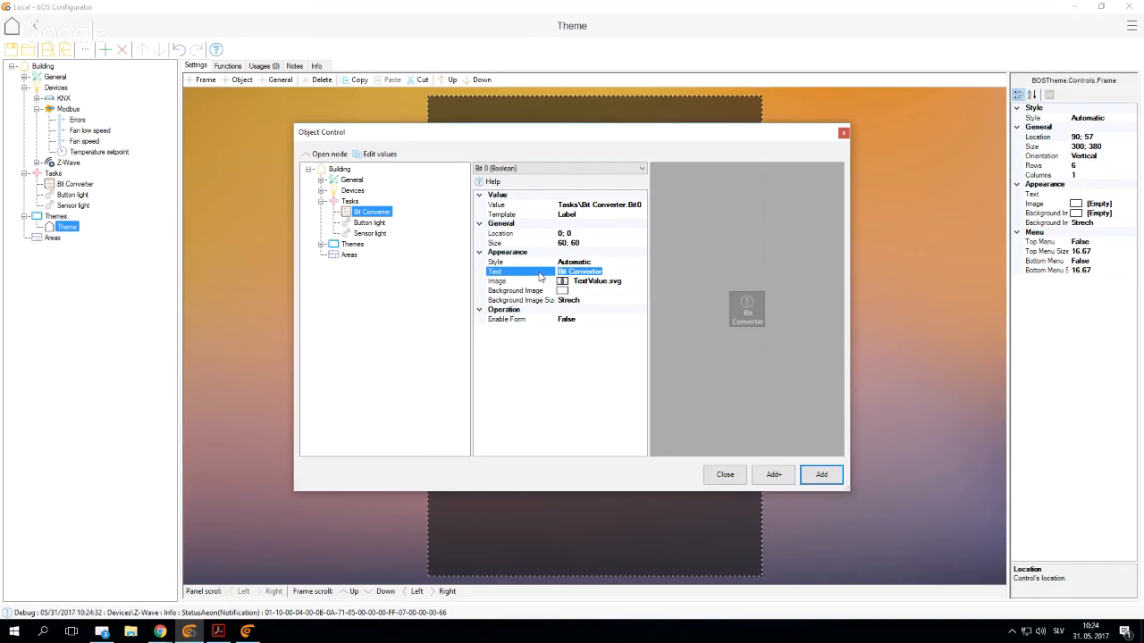
{"action": "type", "text": "Fan error"}
{"action": "left_click", "coordinate": [829, 479]}
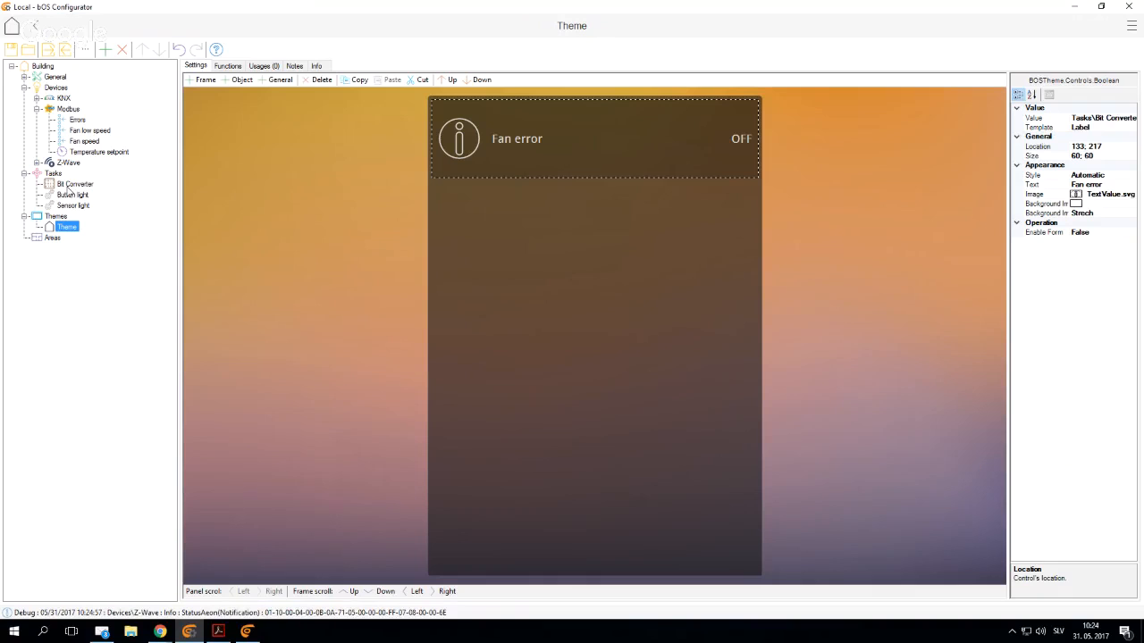
- Add the Bit Converter's Bit 2 to the Theme panel as a control with the text "Temperature error"
{"action": "left_click_drag", "start_coordinate": [64, 188], "coordinate": [466, 217]}
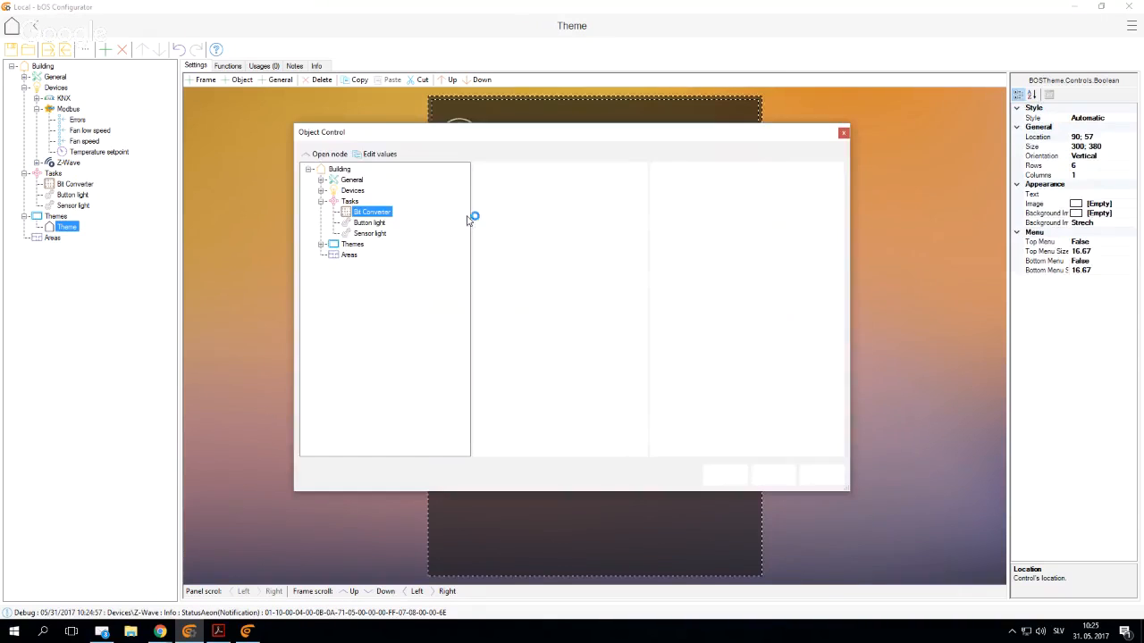
{"action": "left_click", "coordinate": [501, 168]}
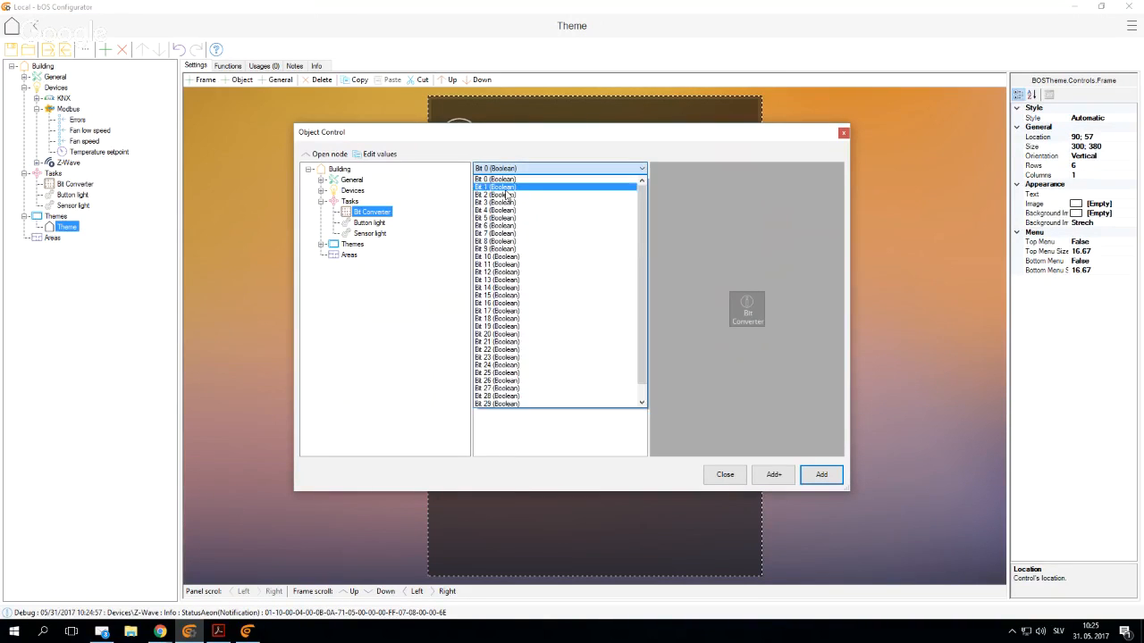
{"action": "left_click", "coordinate": [507, 195]}
{"action": "left_click", "coordinate": [577, 270]}
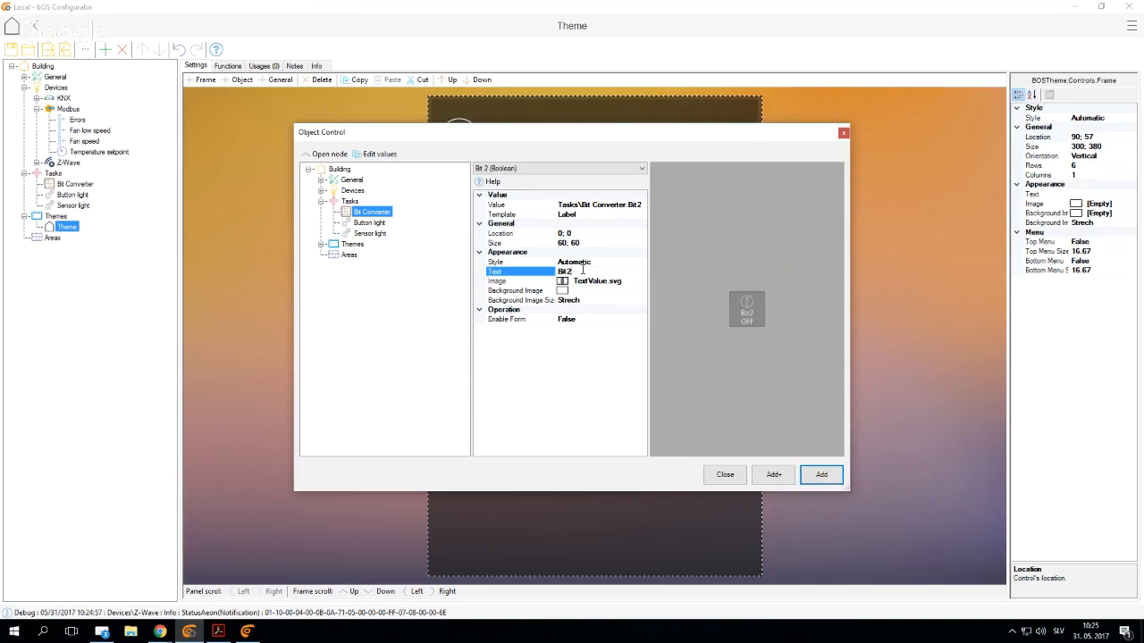
{"action": "type", "text": "Temperature en"}
{"action": "type", "text": "ror"}
{"action": "left_click", "coordinate": [819, 475]}
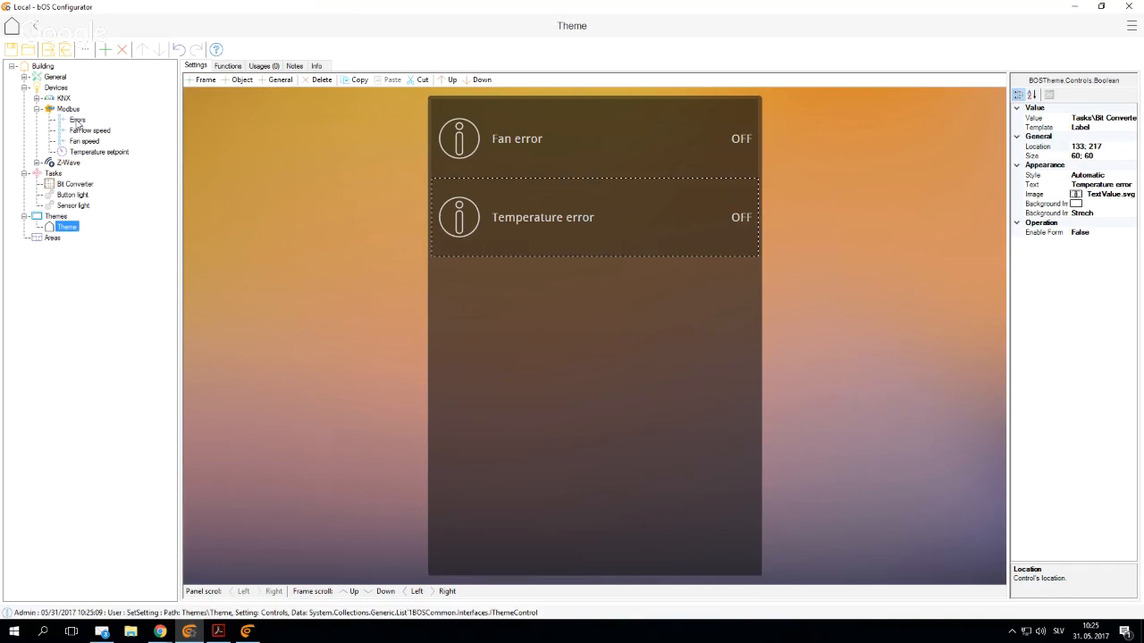
- Add the Modbus Errors value to the Theme panel with its default control settings
{"action": "left_click_drag", "start_coordinate": [76, 122], "coordinate": [600, 347]}
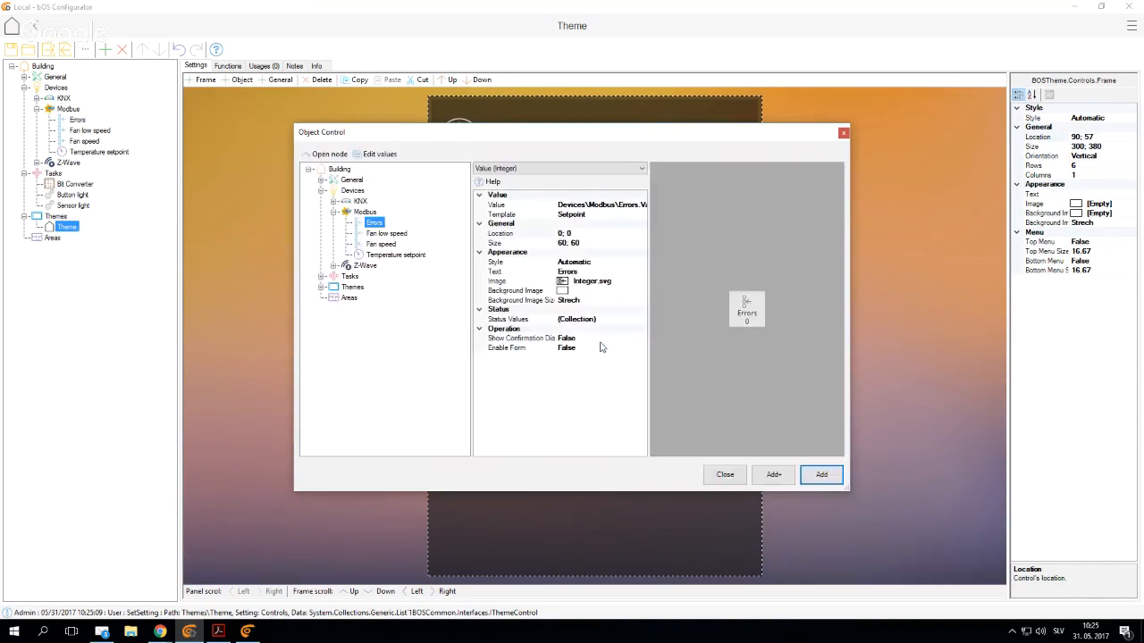
{"action": "key", "text": "Return"}
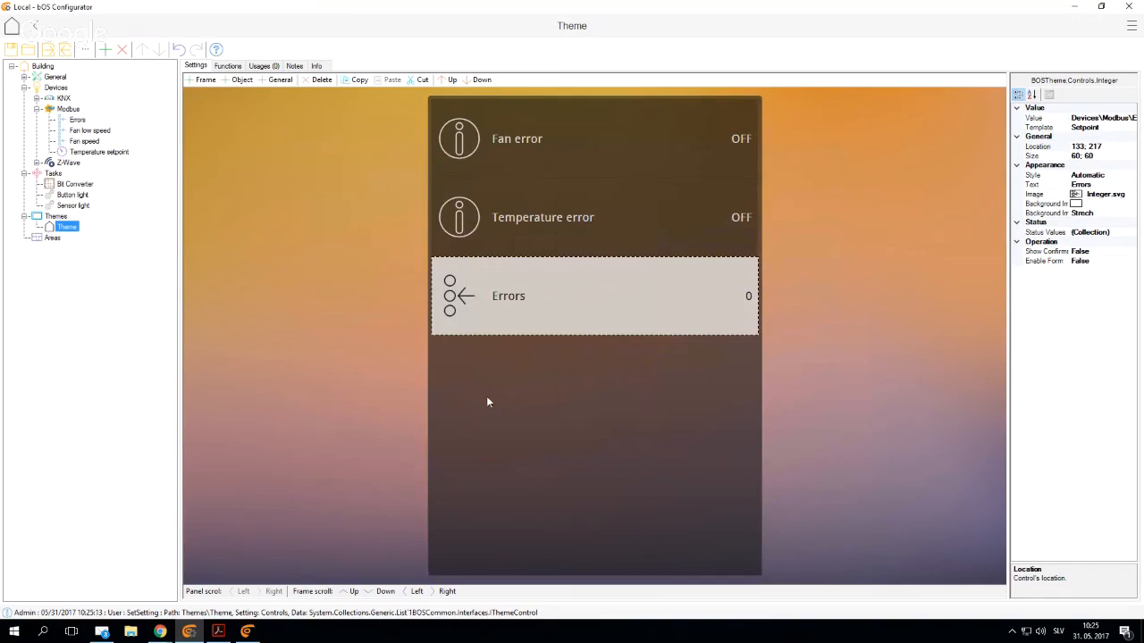
- Switch to bOS Client, reload the Theme panel and maximize the window to view the error controls
{"action": "left_click", "coordinate": [246, 632]}
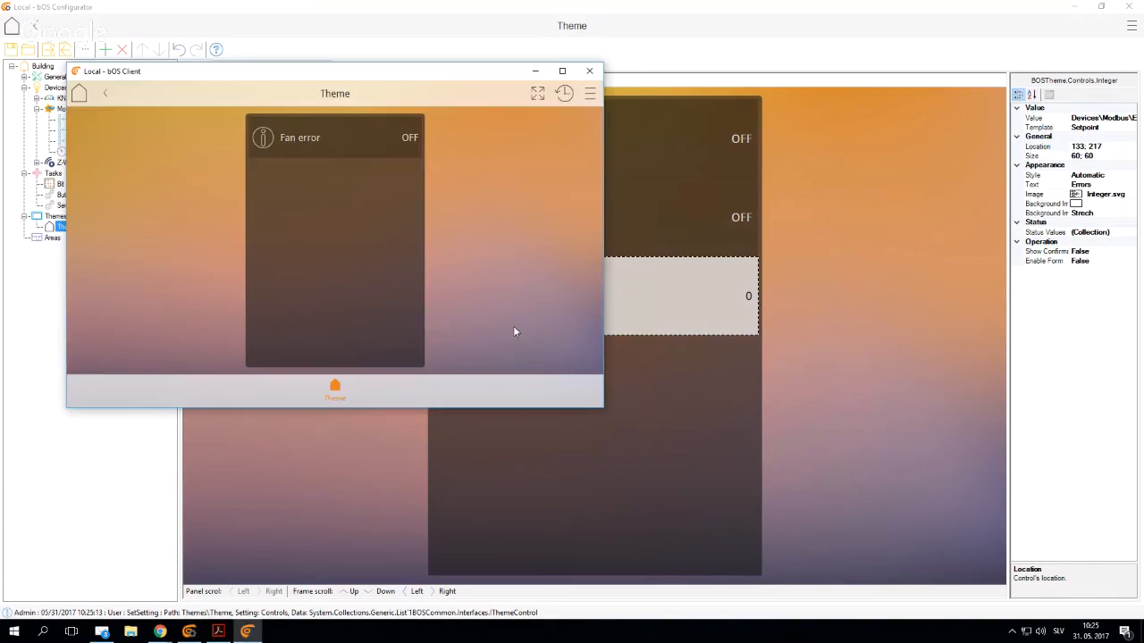
{"action": "left_click", "coordinate": [334, 394]}
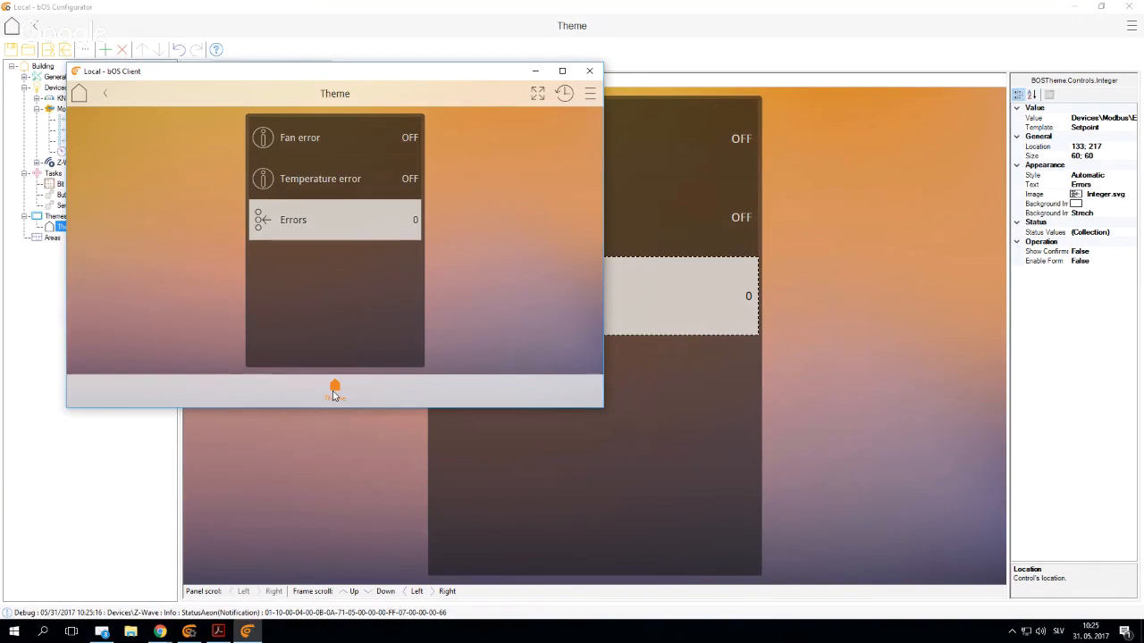
{"action": "left_click", "coordinate": [561, 70]}
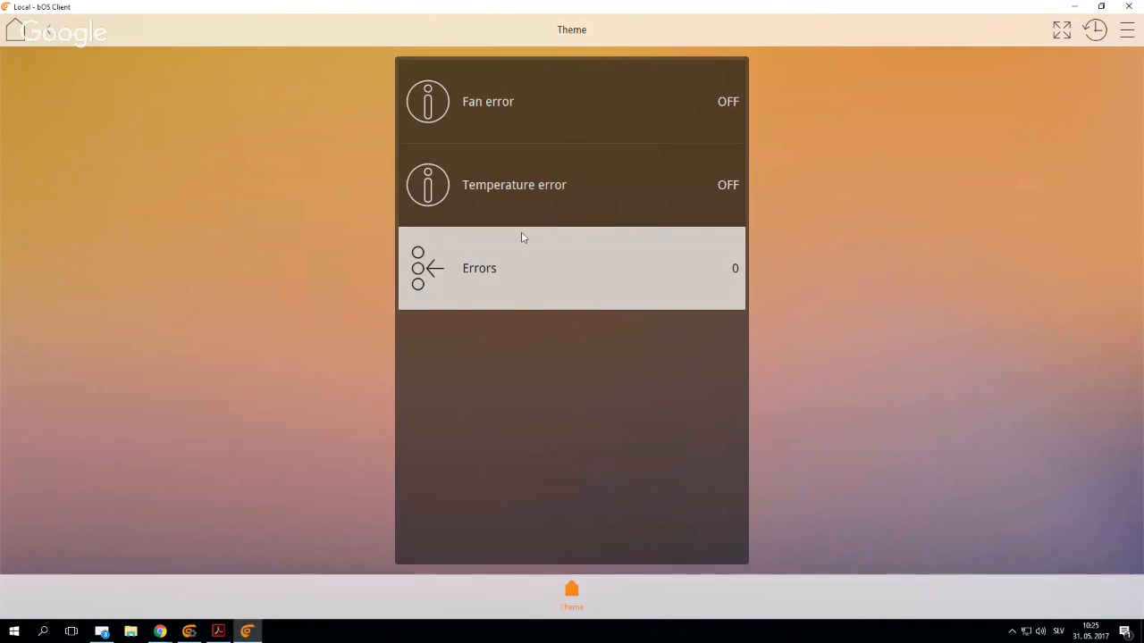
- Set the Errors value to 1 and return to the Theme panel to test the Fan error control
{"action": "left_click", "coordinate": [512, 264]}
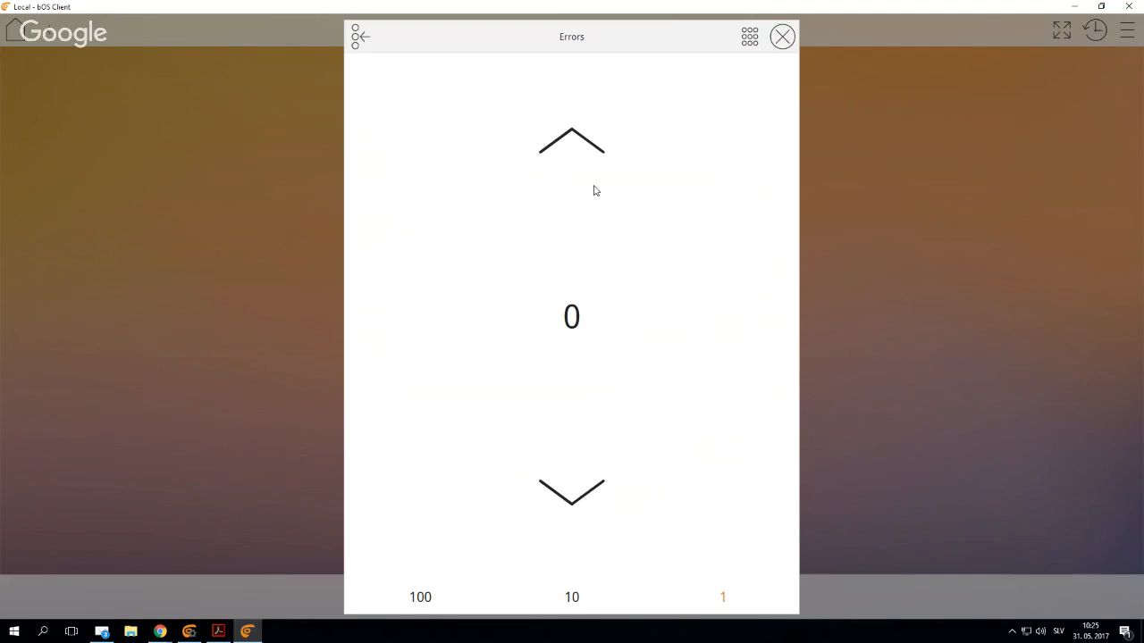
{"action": "left_click", "coordinate": [595, 142]}
{"action": "left_click", "coordinate": [899, 212]}
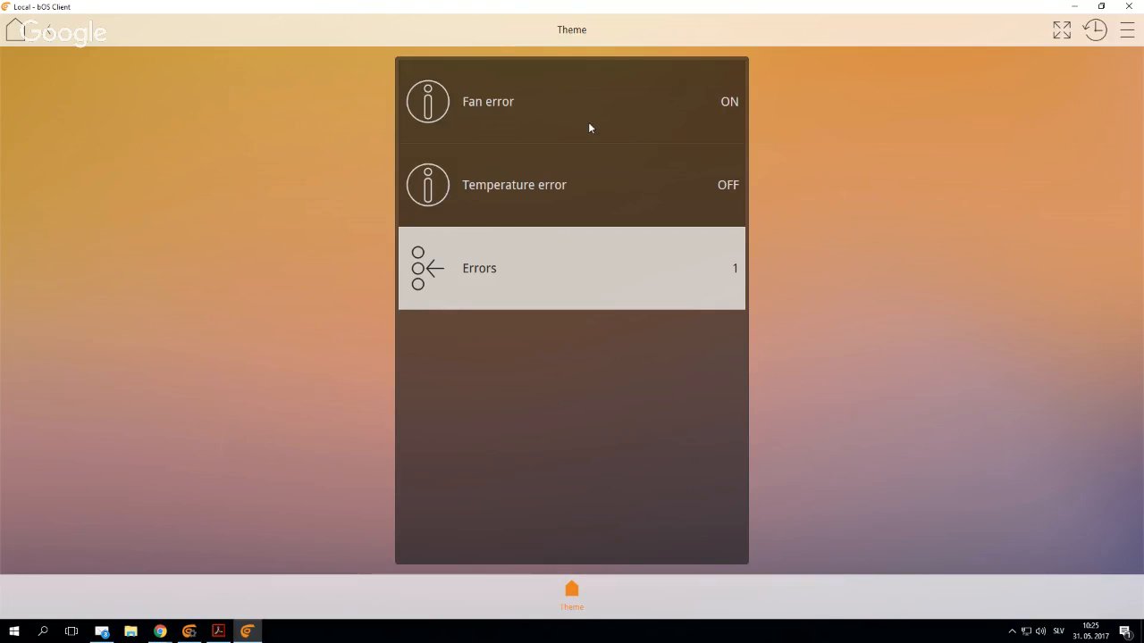
- Raise the Errors value to 4 and return to the Theme panel to test the Temperature error control
{"action": "left_click", "coordinate": [481, 277]}
{"action": "left_click", "coordinate": [571, 150]}
{"action": "left_click", "coordinate": [572, 150]}
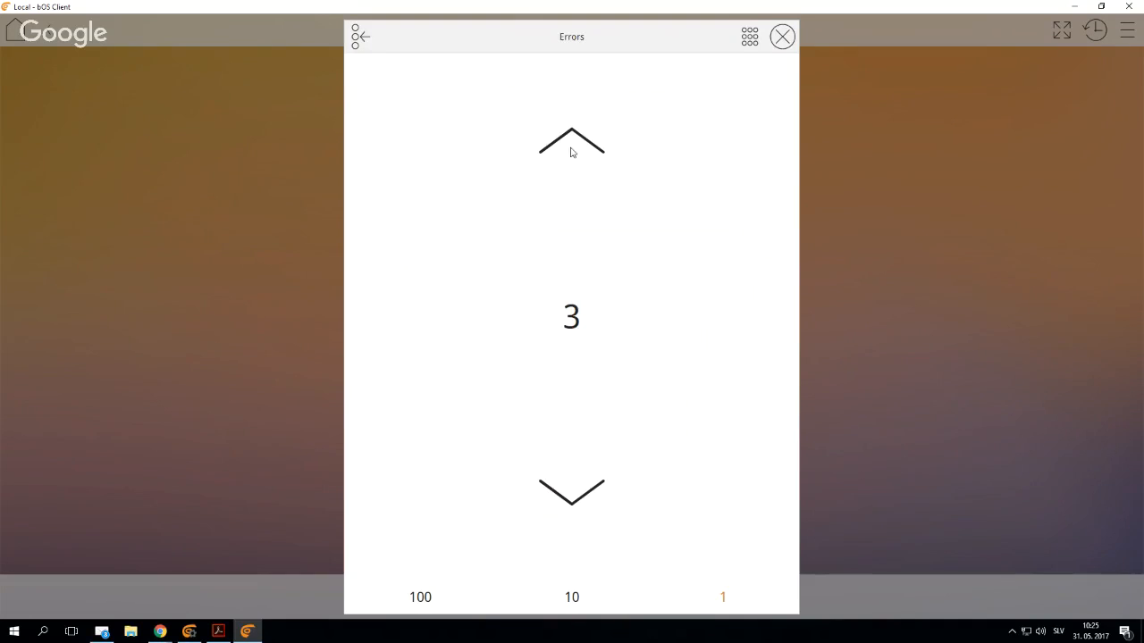
{"action": "left_click", "coordinate": [572, 150]}
{"action": "left_click", "coordinate": [895, 221]}
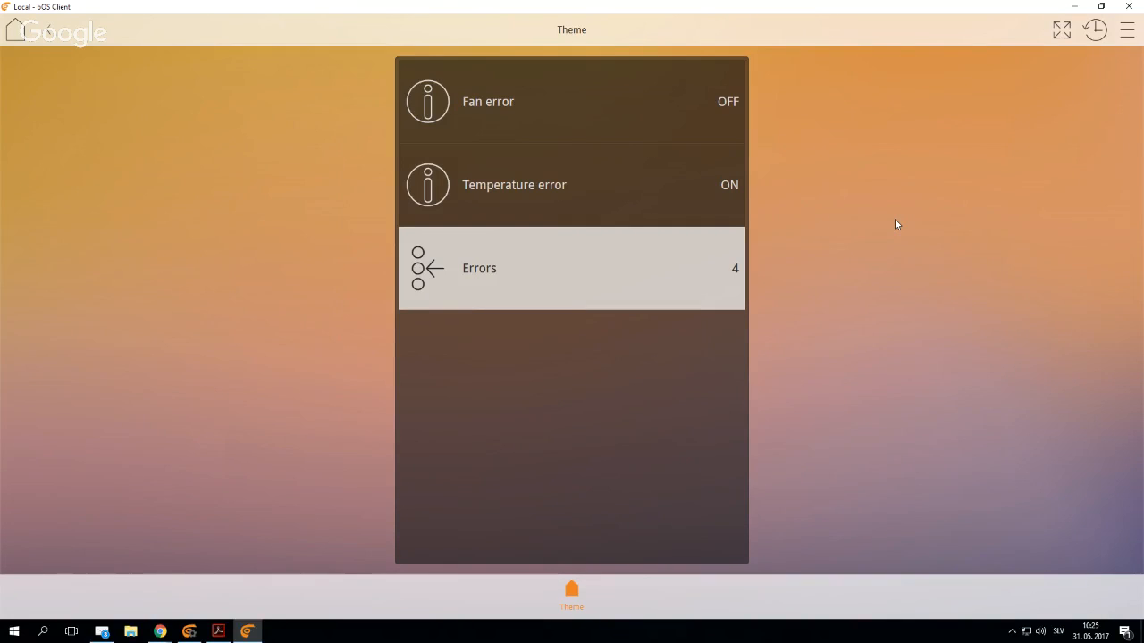
- Set the Errors value to 5 and return to the Theme panel to test both error controls together
{"action": "left_click", "coordinate": [589, 279]}
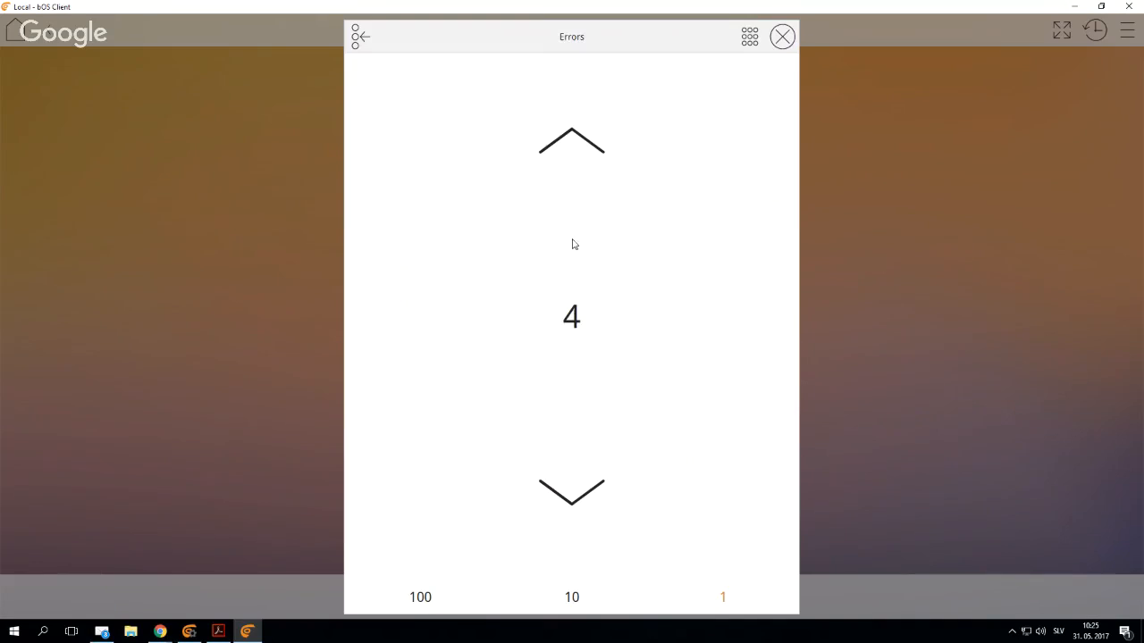
{"action": "left_click", "coordinate": [575, 166]}
{"action": "left_click", "coordinate": [934, 261]}
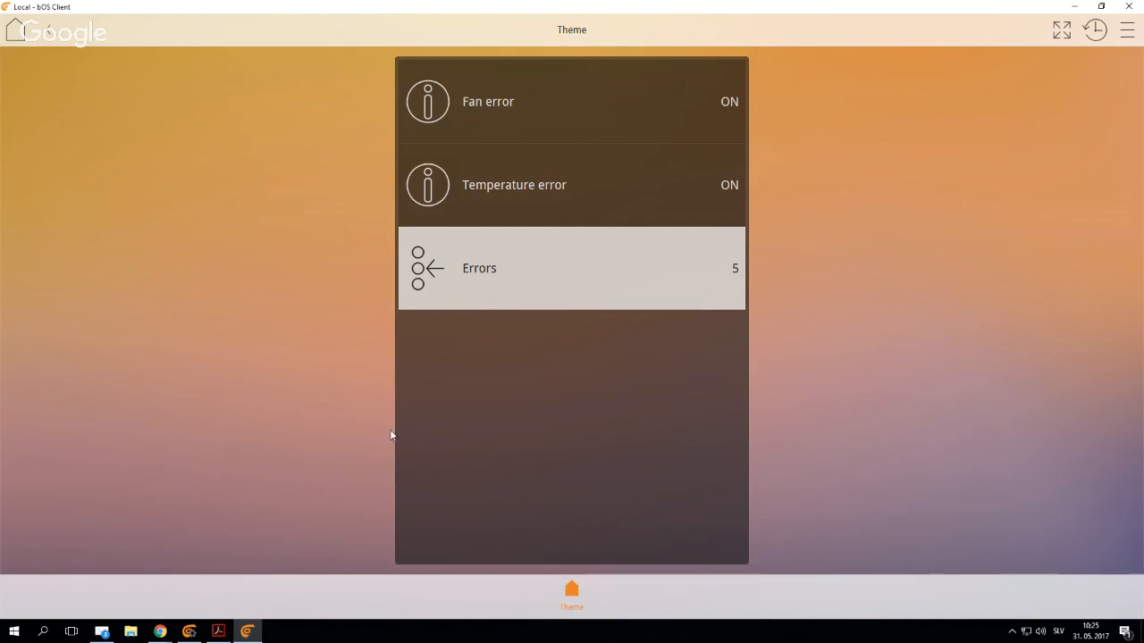
- Switch to bOS Configurator and collapse the Tasks, Modbus and Devices branches of the project tree
{"action": "left_click", "coordinate": [190, 633]}
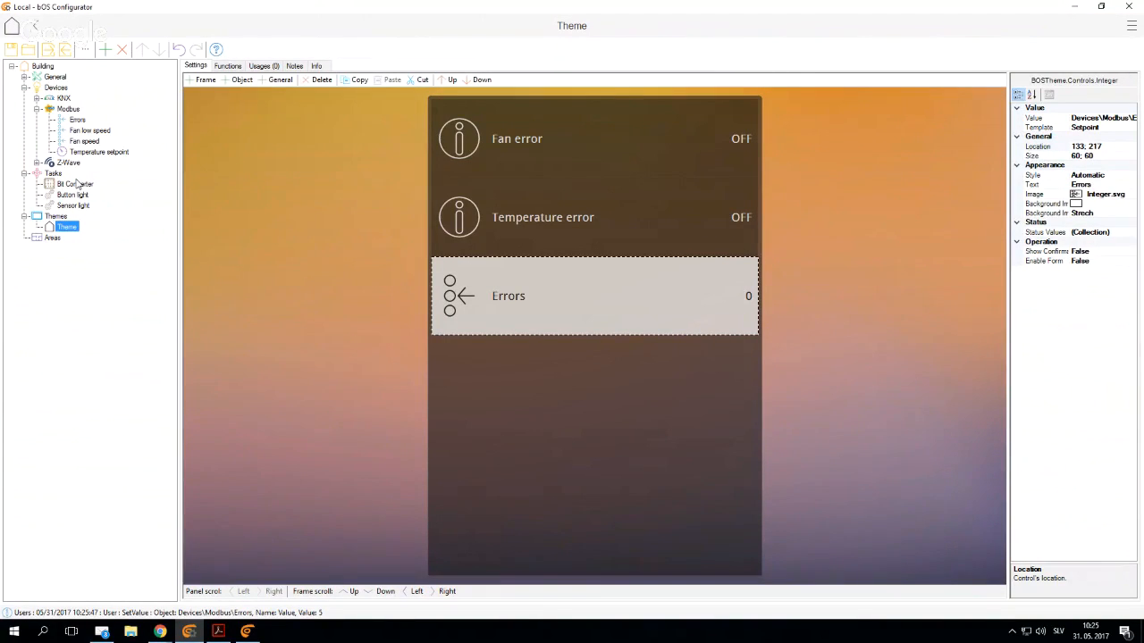
{"action": "left_click", "coordinate": [24, 174]}
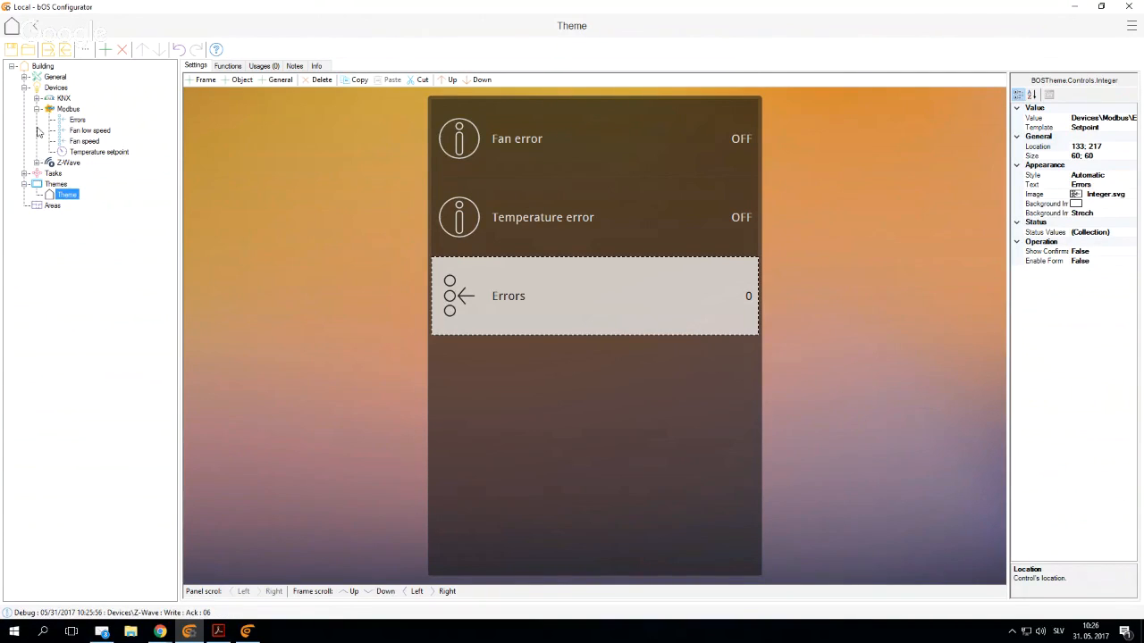
{"action": "left_click", "coordinate": [37, 109]}
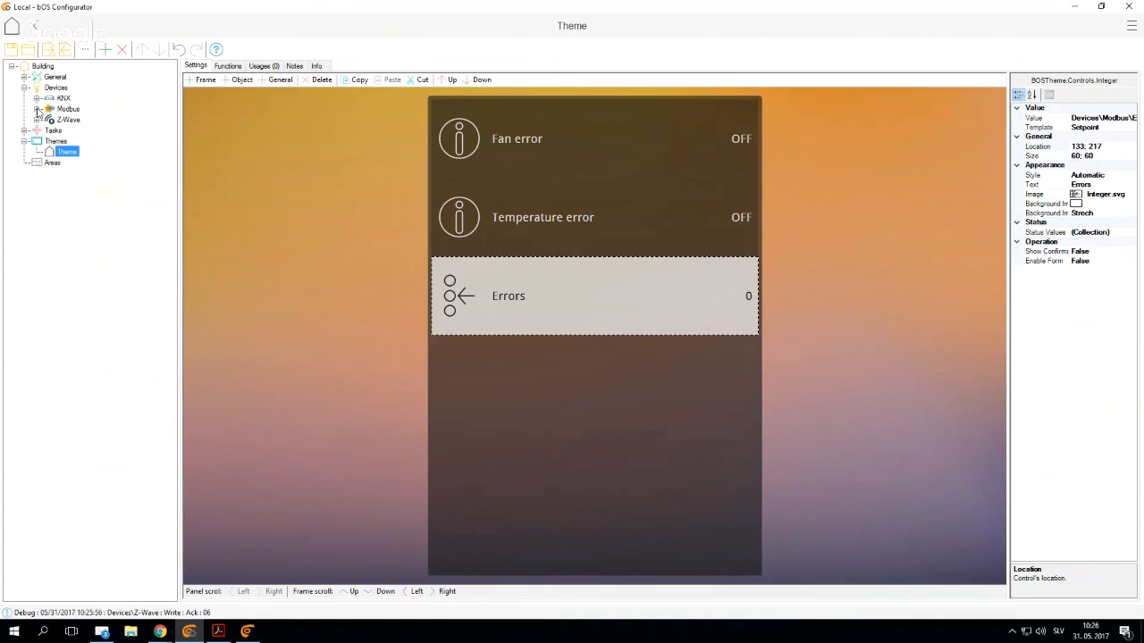
{"action": "left_click", "coordinate": [24, 88]}
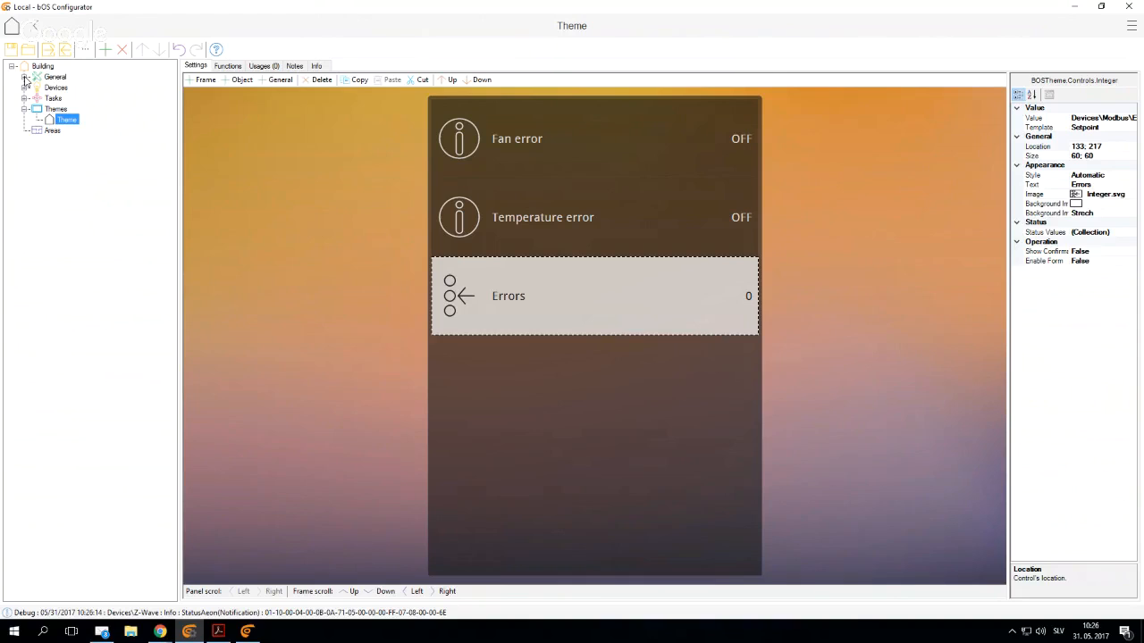
- Add an Appliances object to Alexa in the API section of General
{"action": "left_click", "coordinate": [25, 77]}
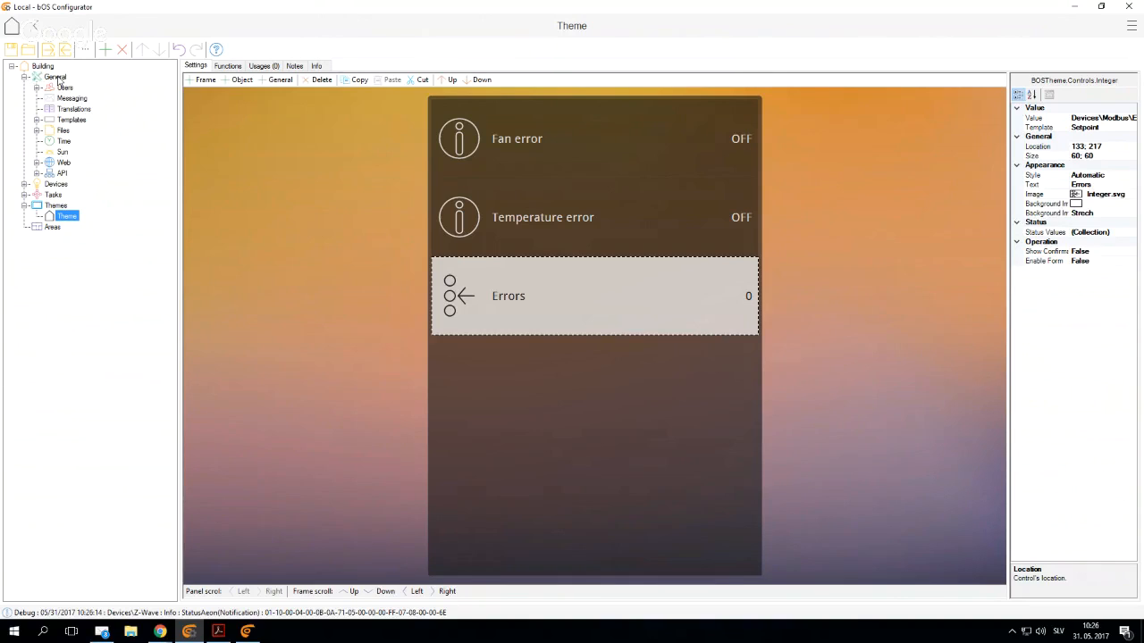
{"action": "left_click", "coordinate": [36, 174]}
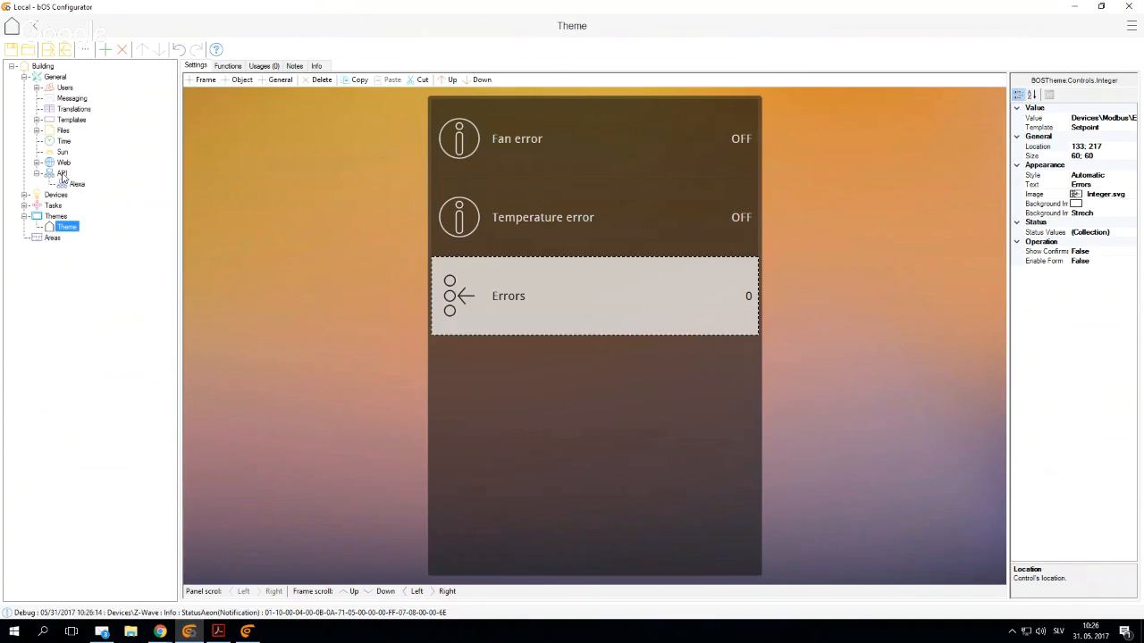
{"action": "left_click", "coordinate": [75, 185]}
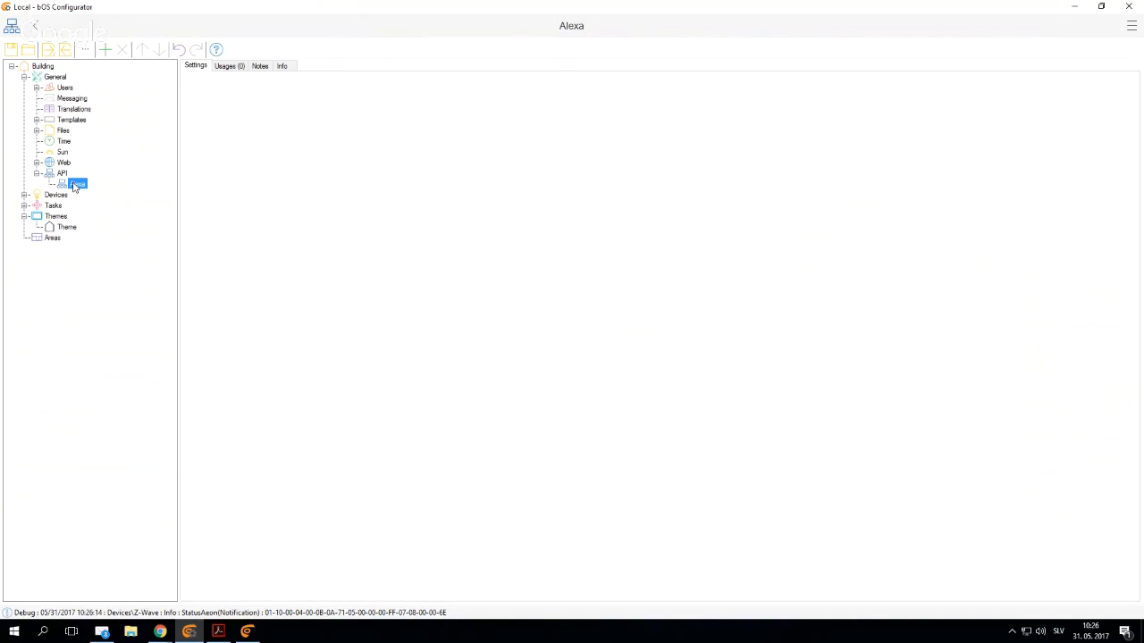
{"action": "right_click", "coordinate": [75, 185]}
{"action": "left_click", "coordinate": [179, 193]}
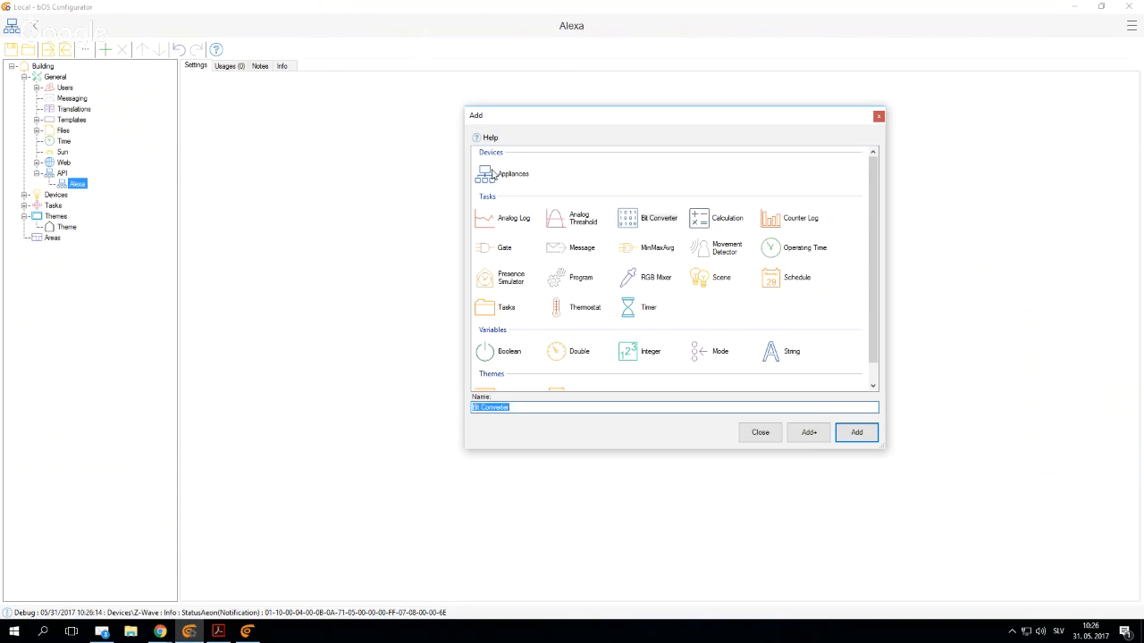
{"action": "left_click", "coordinate": [855, 434]}
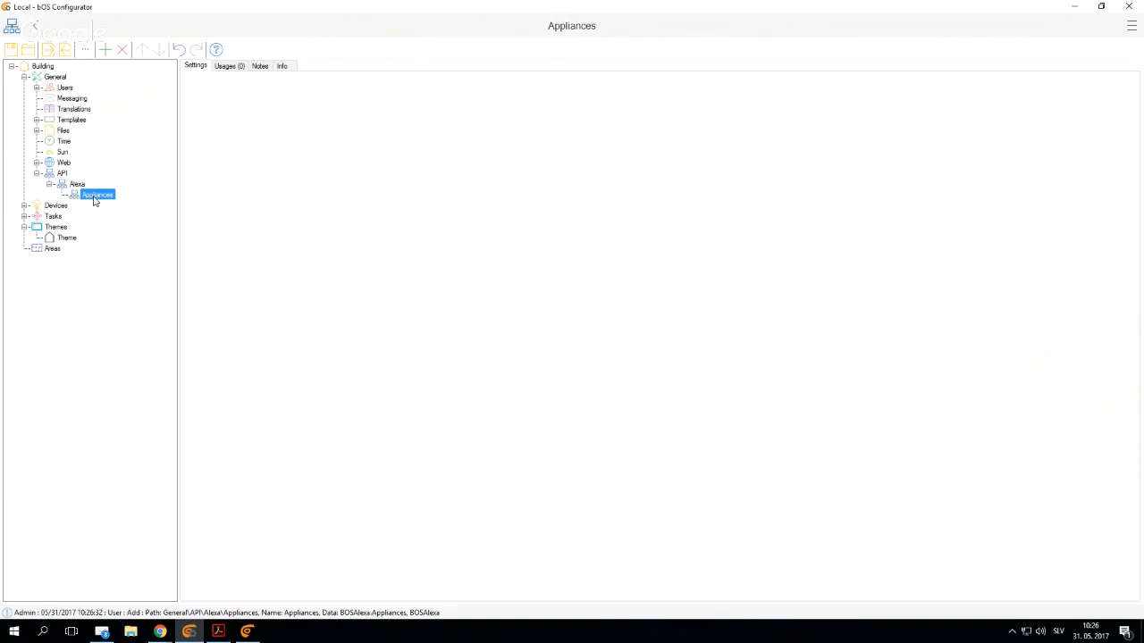
- Add an appliance named "Light" to Alexa's Appliances and view its ON/OFF Reference and Door Reference descriptions
{"action": "right_click", "coordinate": [94, 196]}
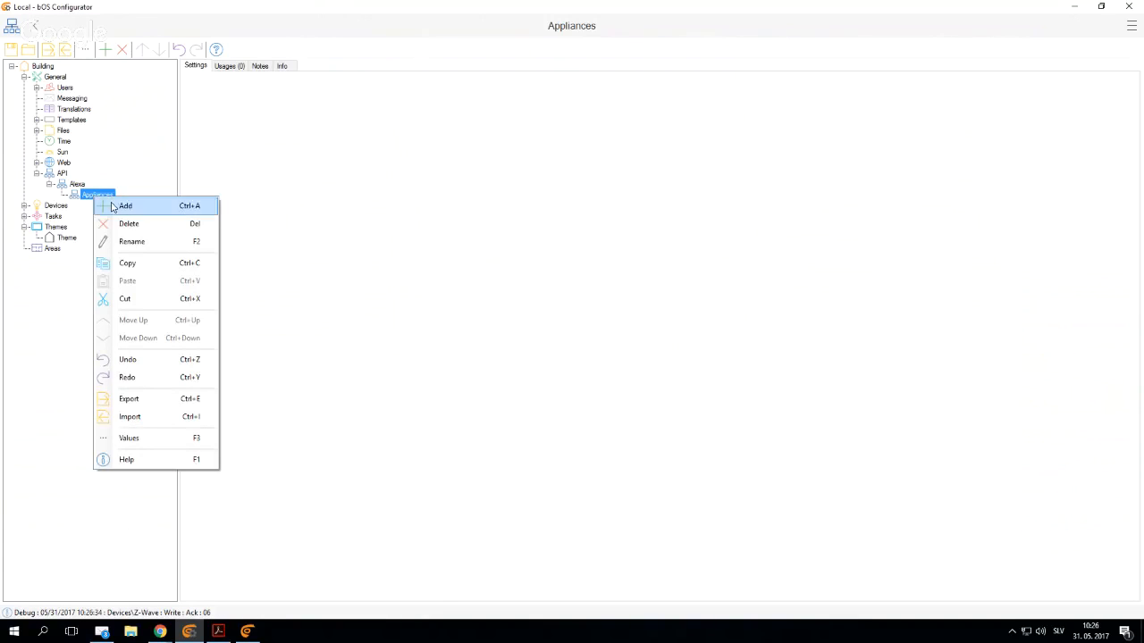
{"action": "left_click", "coordinate": [112, 206]}
{"action": "left_click", "coordinate": [497, 181]}
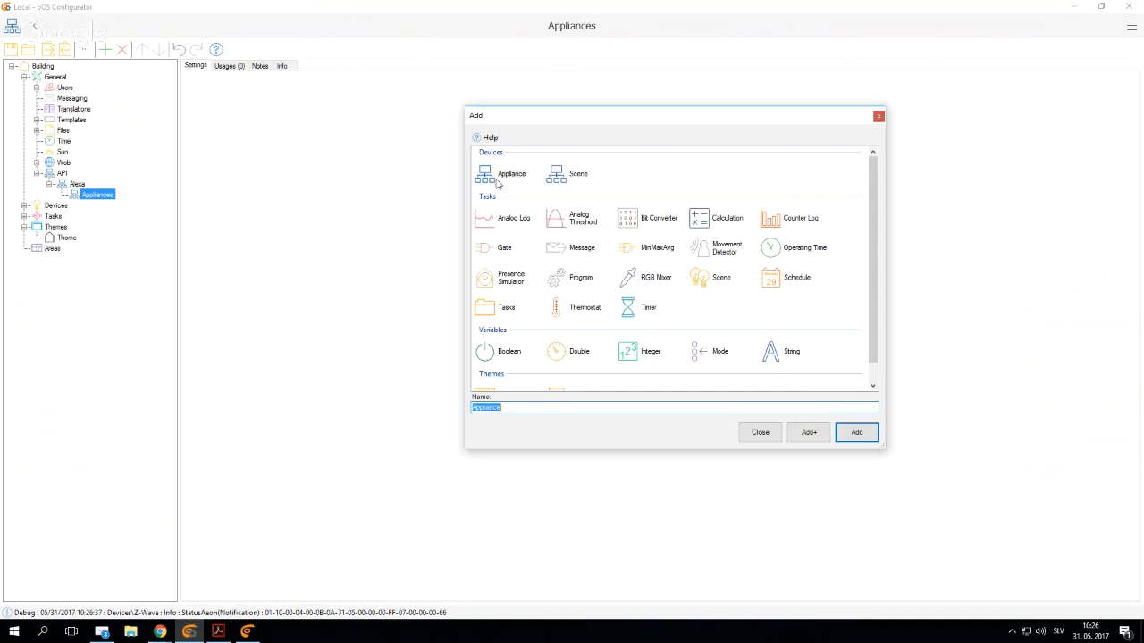
{"action": "type", "text": "Light"}
{"action": "key", "text": "BackSpace"}
{"action": "key", "text": "BackSpace"}
{"action": "type", "text": "ht"}
{"action": "key", "text": "Return"}
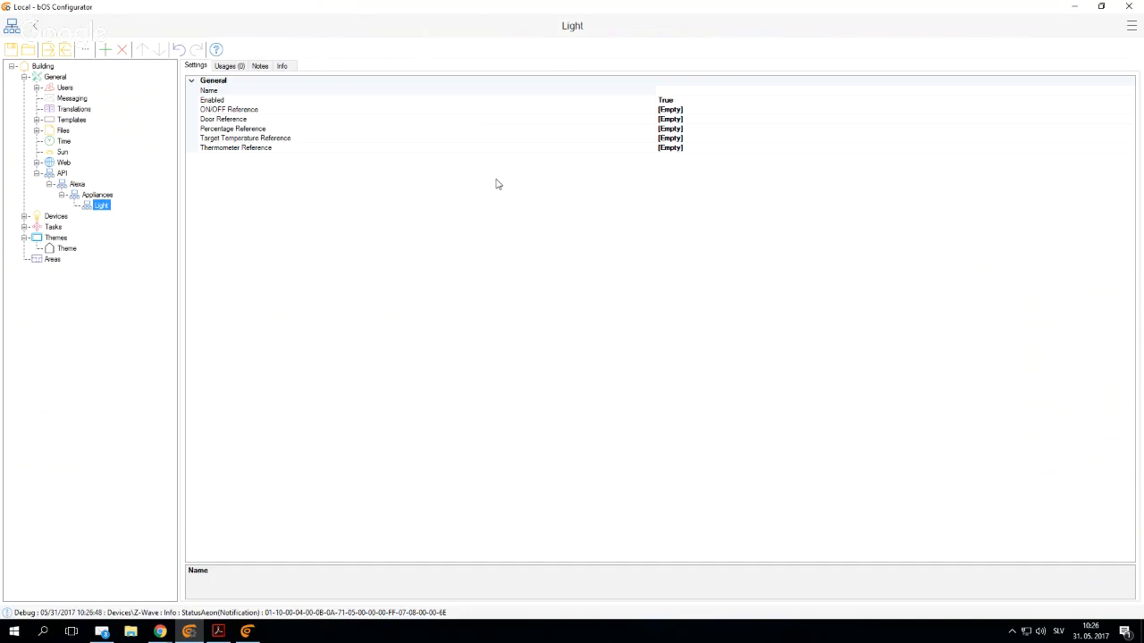
{"action": "left_click", "coordinate": [215, 111]}
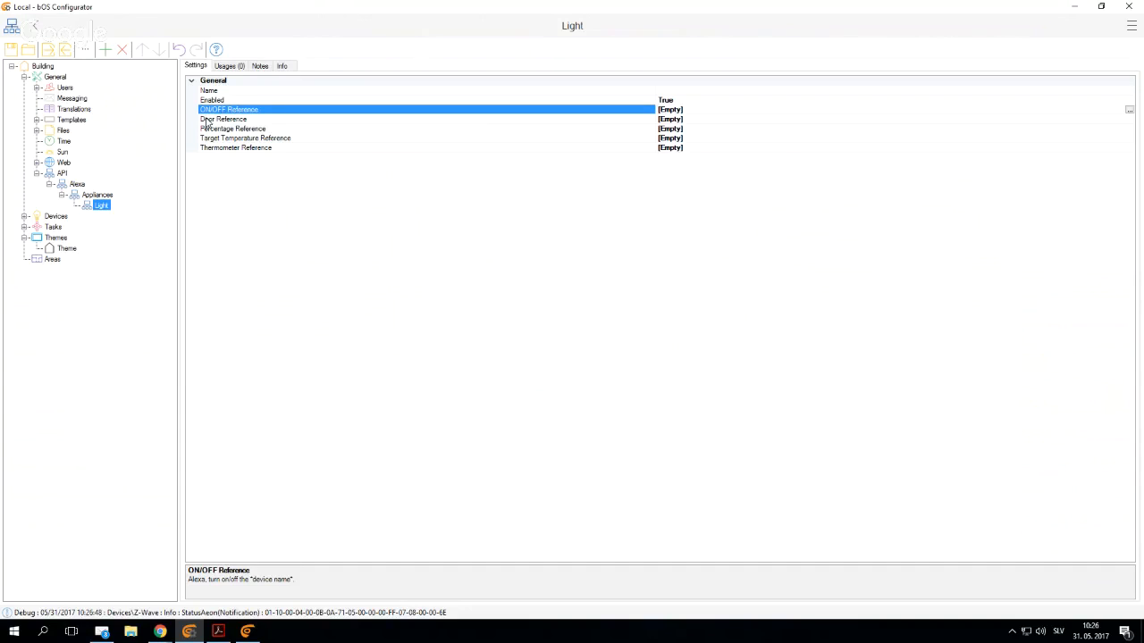
{"action": "left_click", "coordinate": [206, 120]}
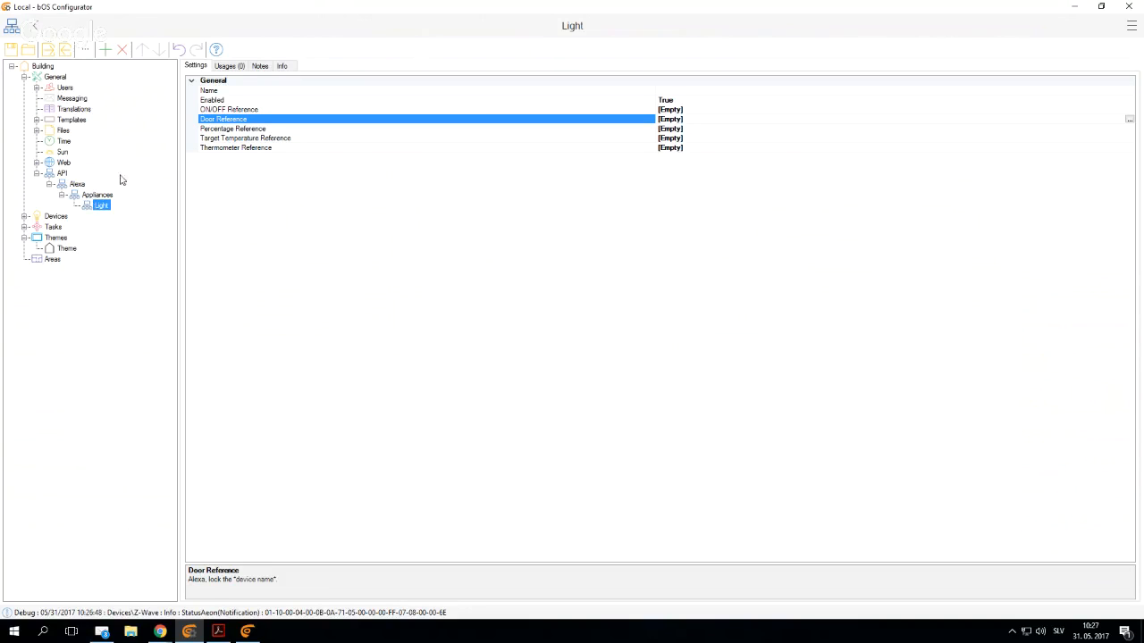
- Add a Boolean variable named "Light" to Devices and assign the Lamp template to its value
{"action": "left_click", "coordinate": [25, 217]}
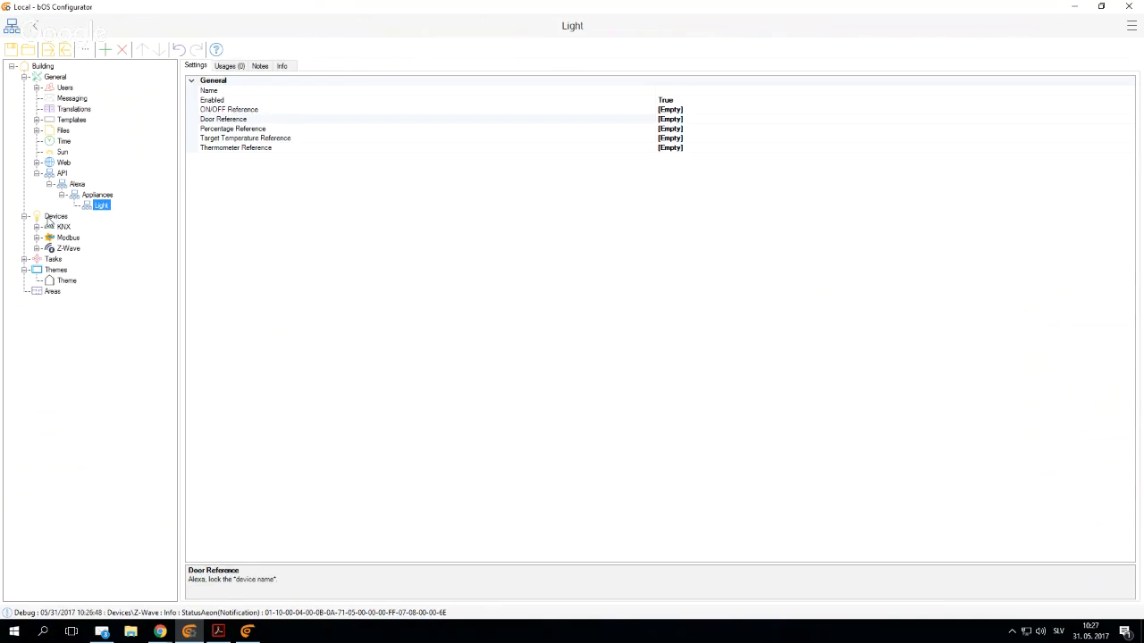
{"action": "right_click", "coordinate": [54, 217]}
{"action": "left_click", "coordinate": [71, 226]}
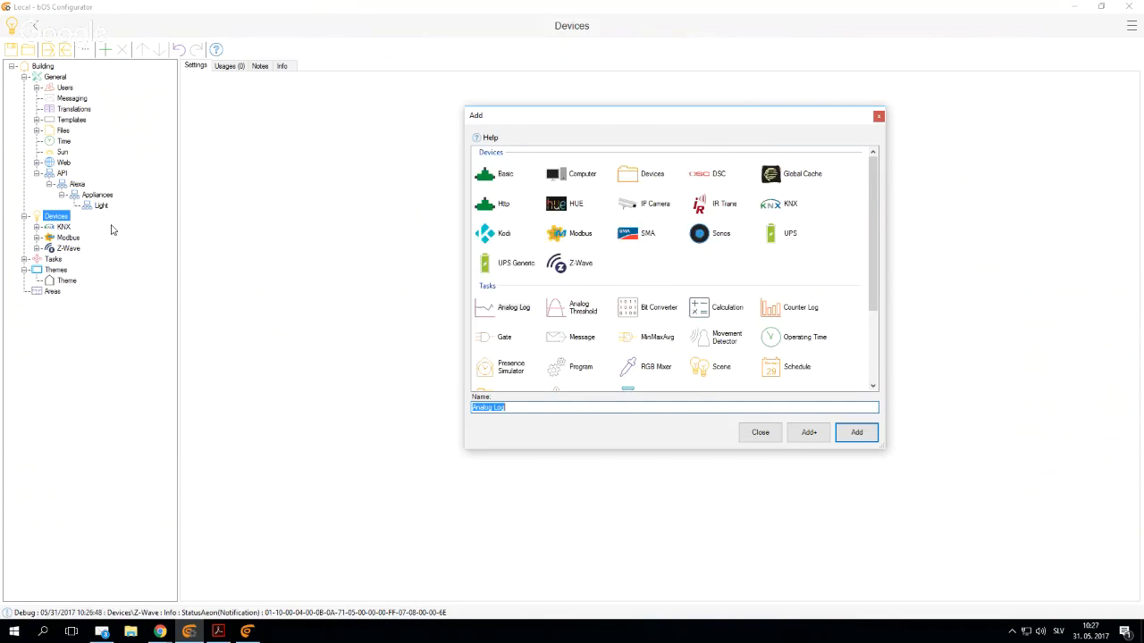
{"action": "scroll", "coordinate": [670, 295], "scroll_direction": "down", "scroll_amount": 3}
{"action": "double_click", "coordinate": [502, 381]}
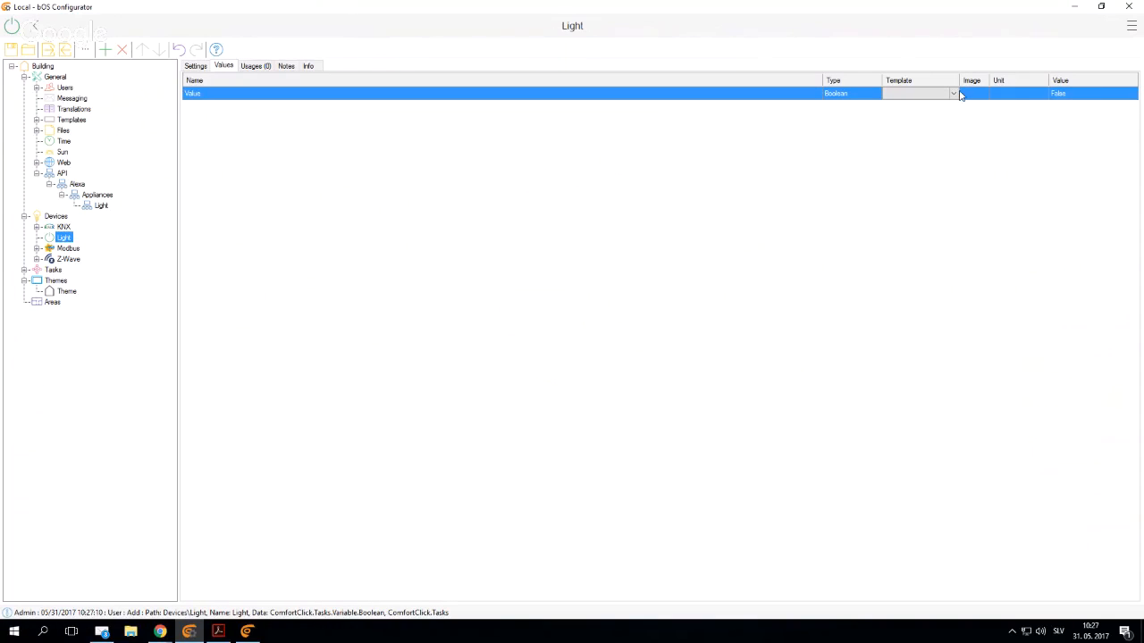
{"action": "left_click", "coordinate": [952, 95]}
{"action": "left_click", "coordinate": [902, 131]}
{"action": "left_click", "coordinate": [98, 206]}
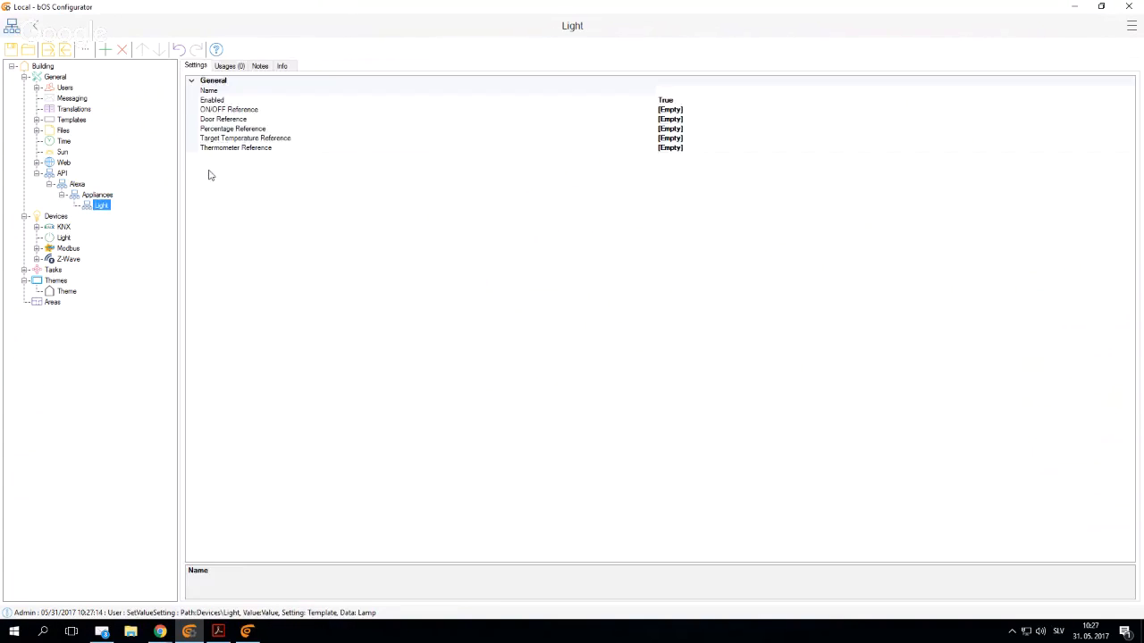
{"action": "left_click", "coordinate": [228, 110]}
{"action": "left_click", "coordinate": [1128, 109]}
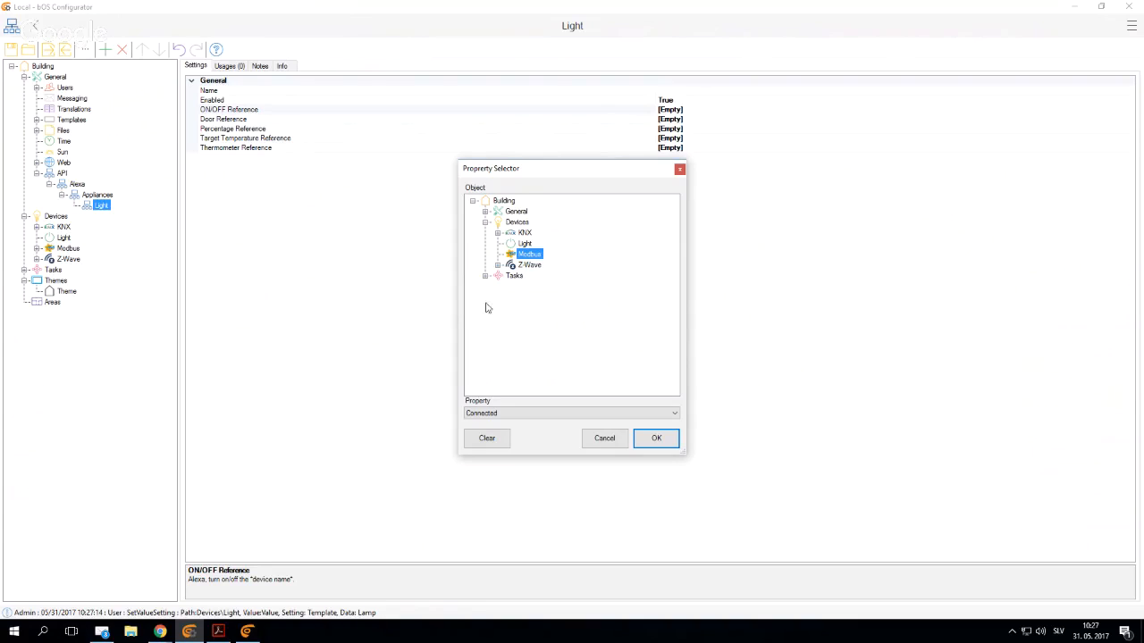
{"action": "left_click", "coordinate": [485, 276]}
{"action": "key", "text": "Escape"}
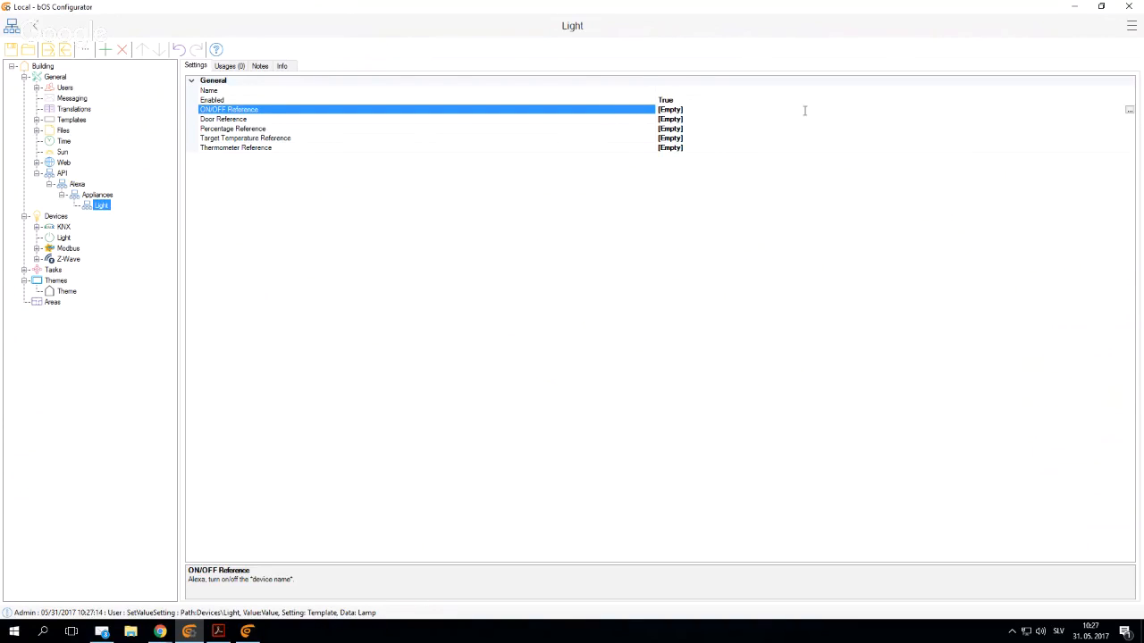
- Set the Alexa Light appliance's ON/OFF Reference to the Value property of the Light object in Devices
{"action": "left_click", "coordinate": [1129, 110]}
{"action": "left_click", "coordinate": [525, 244]}
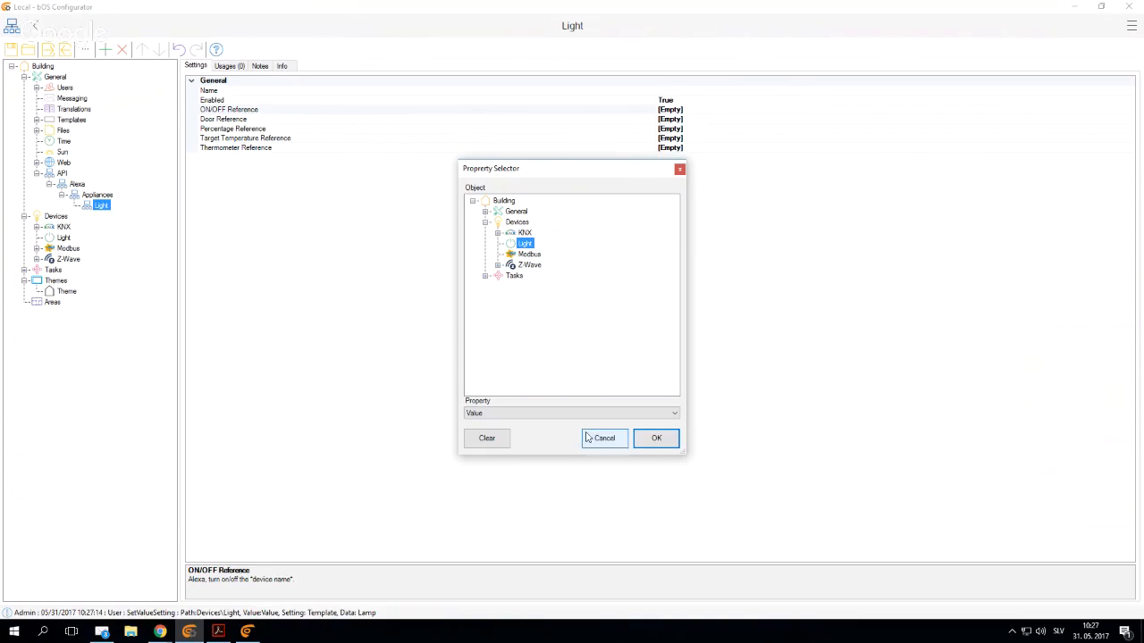
{"action": "left_click", "coordinate": [656, 439]}
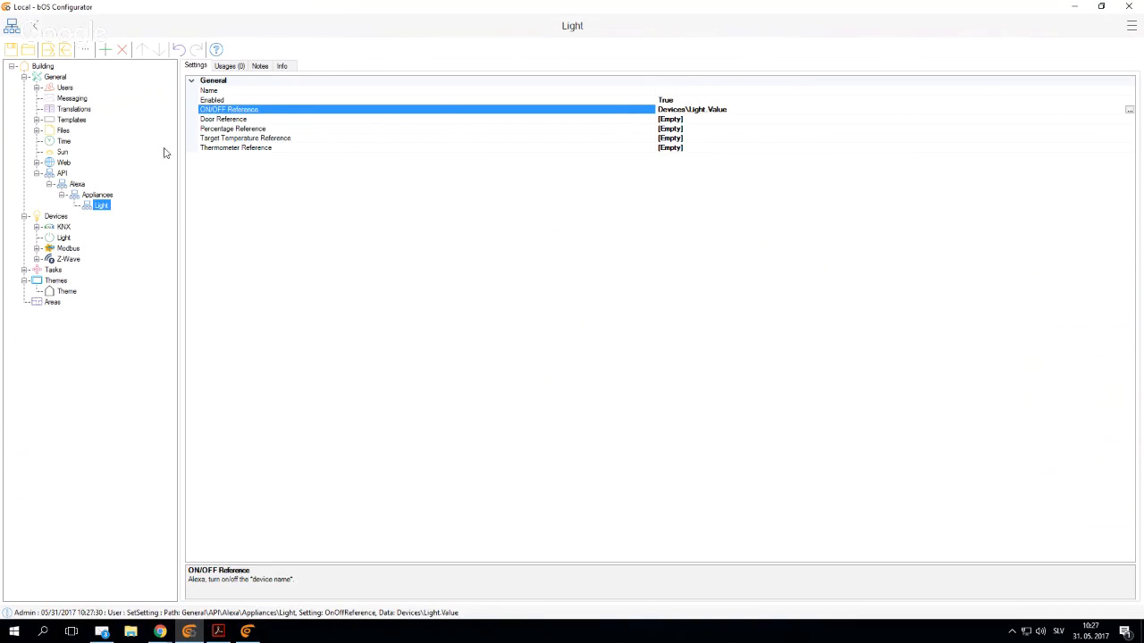
- Set the Alexa appliance's Name to "Light" and slightly widen the setting name column
{"action": "left_click", "coordinate": [685, 90]}
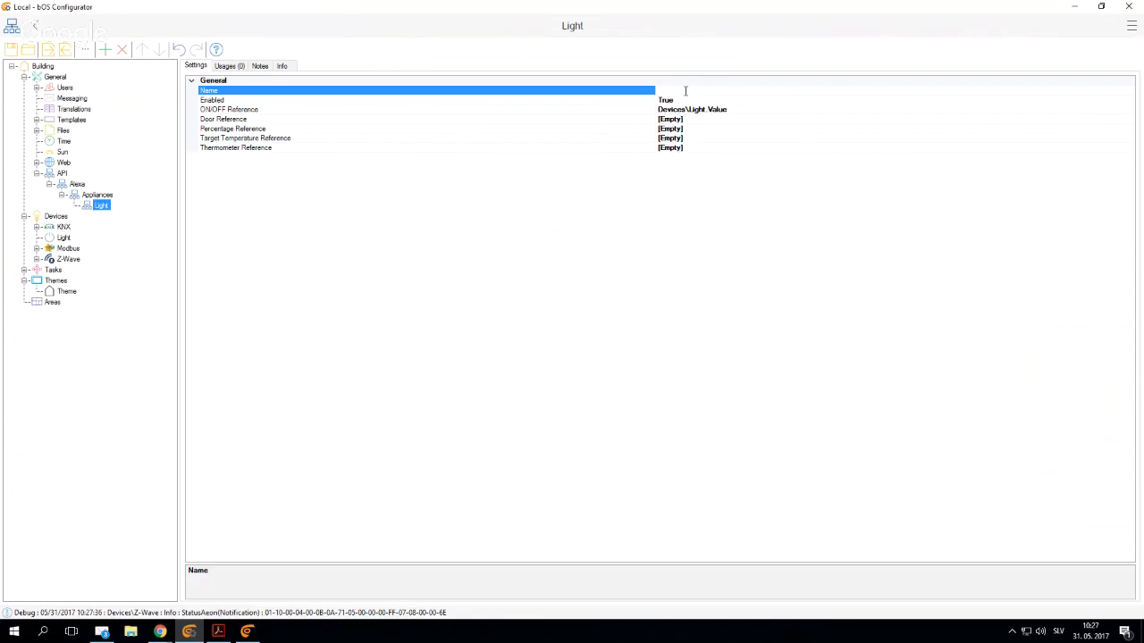
{"action": "type", "text": "Light"}
{"action": "left_click_drag", "start_coordinate": [655, 239], "coordinate": [663, 238]}
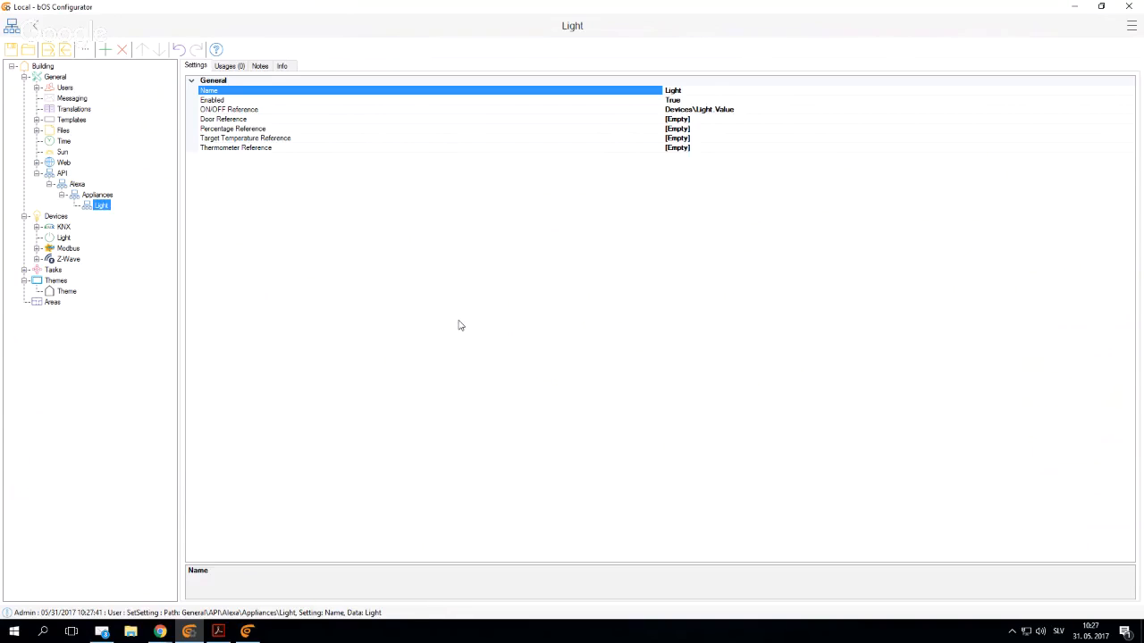
- Switch to Chrome, open the Amazon Alexa site in a new tab and sign in with the prefilled account
{"action": "mouse_move", "coordinate": [160, 631]}
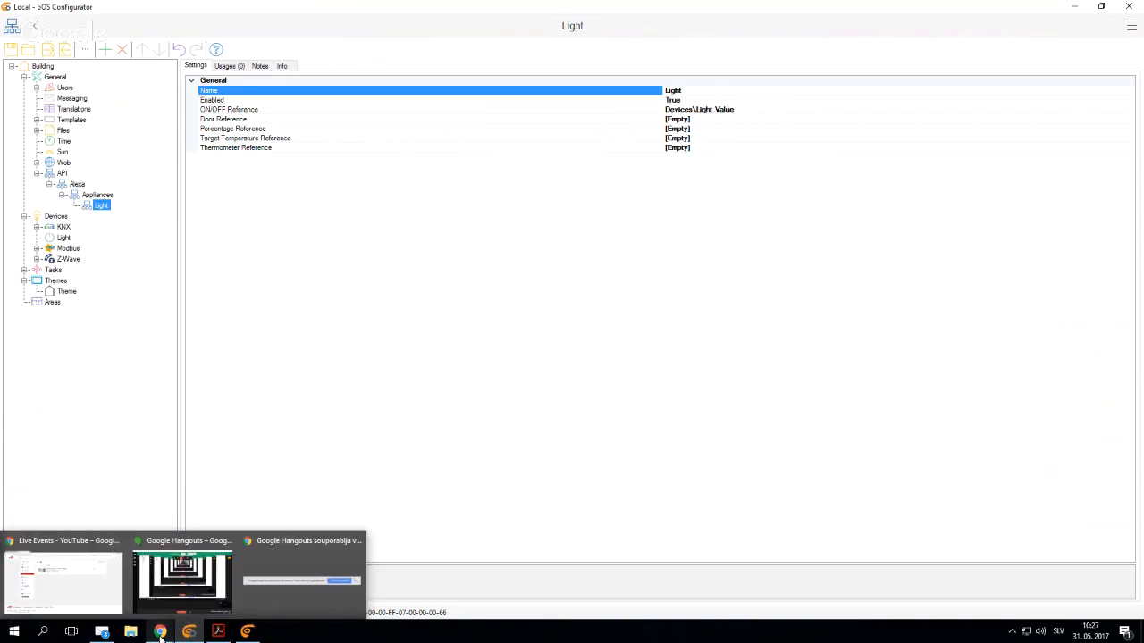
{"action": "left_click", "coordinate": [85, 590]}
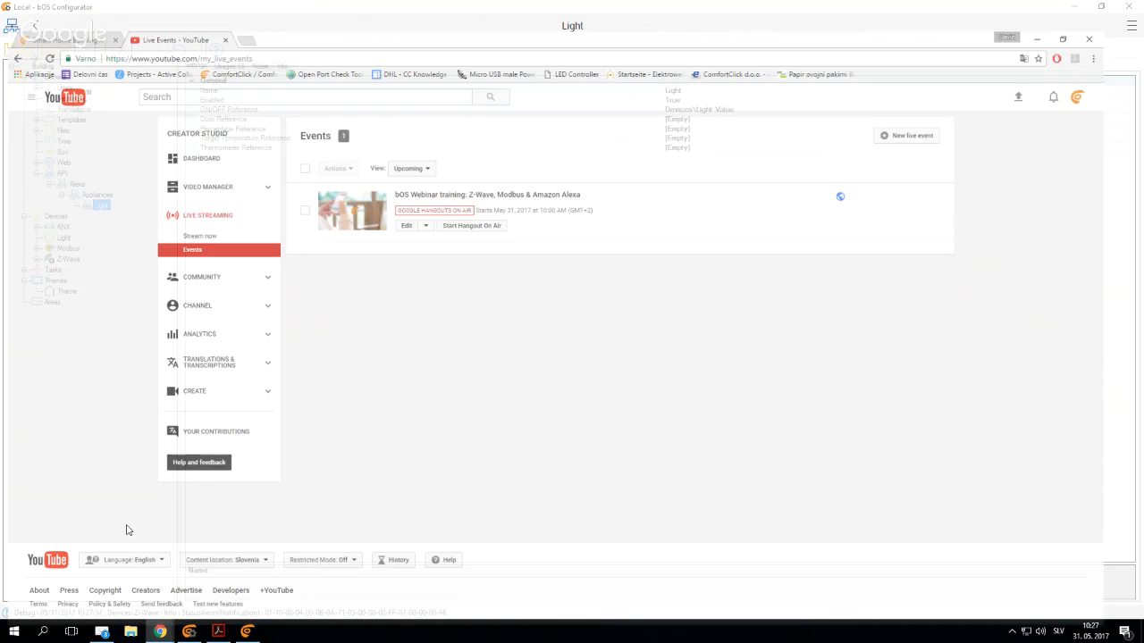
{"action": "left_click", "coordinate": [256, 10]}
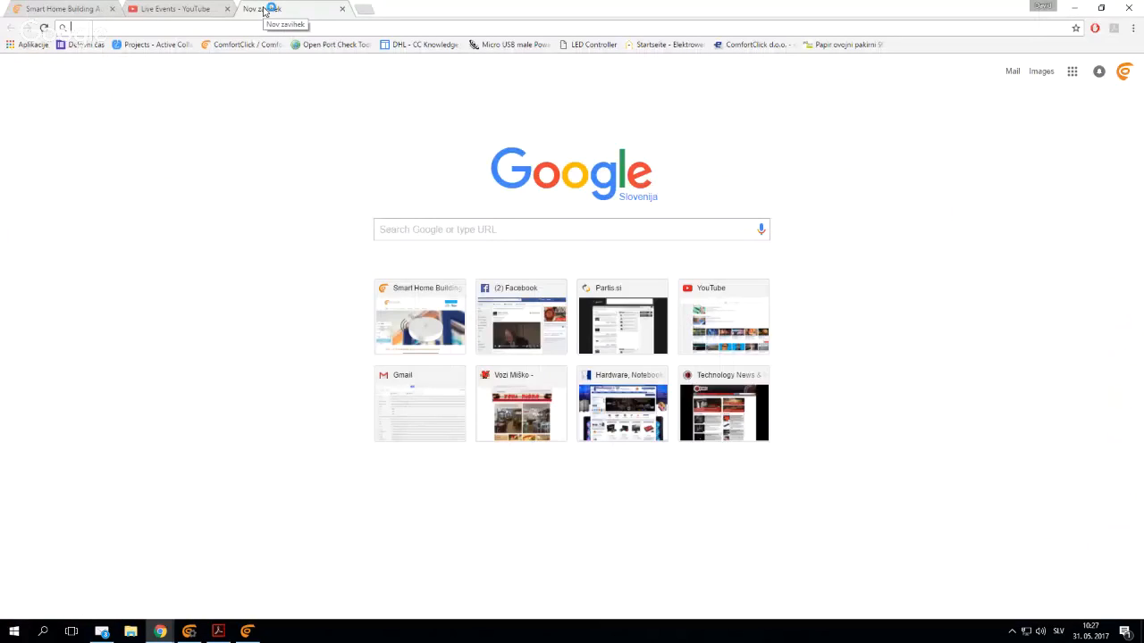
{"action": "type", "text": "alexa"}
{"action": "key", "text": "Return"}
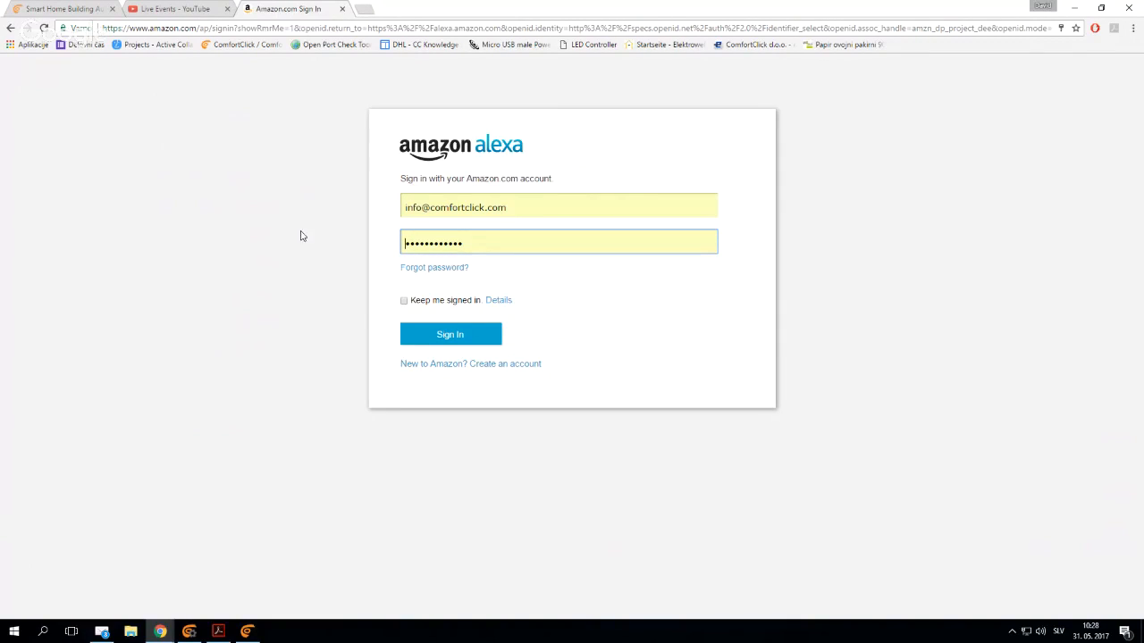
{"action": "left_click", "coordinate": [439, 342]}
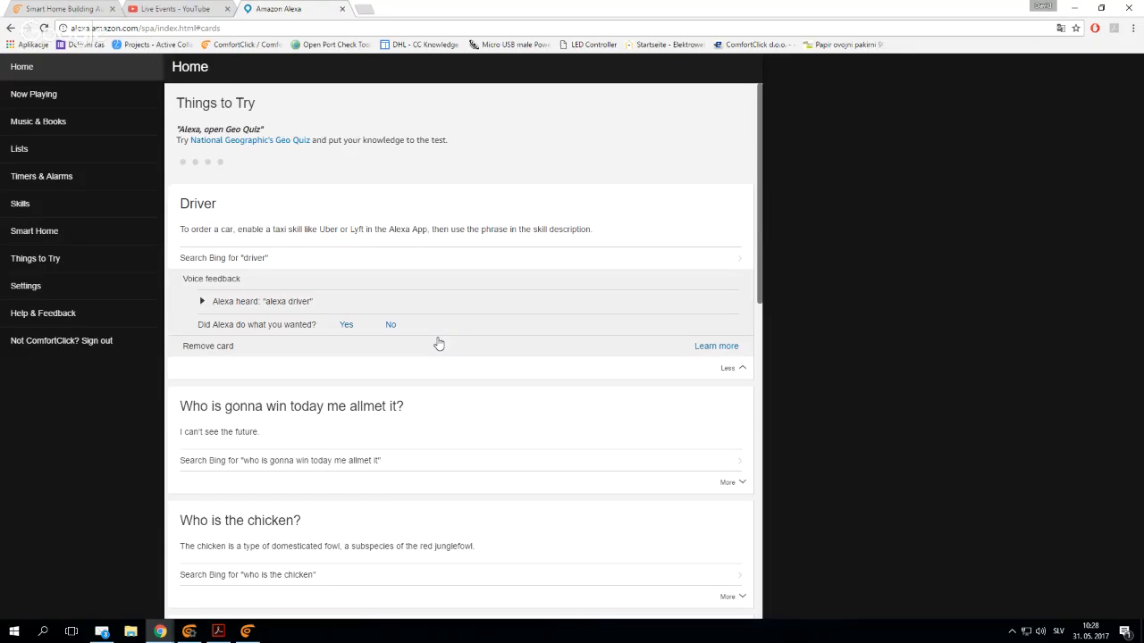
- Search the Alexa smart home skills for "Comfortclick" and open the ComfortClick bOS Smart Home skill
{"action": "left_click", "coordinate": [57, 232]}
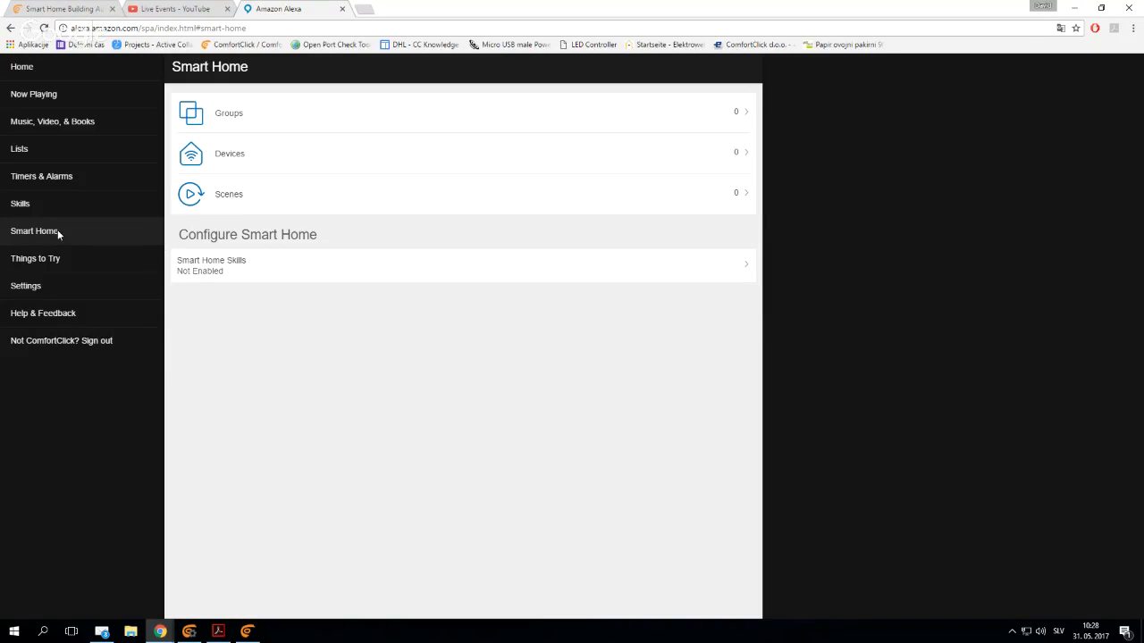
{"action": "left_click", "coordinate": [213, 265]}
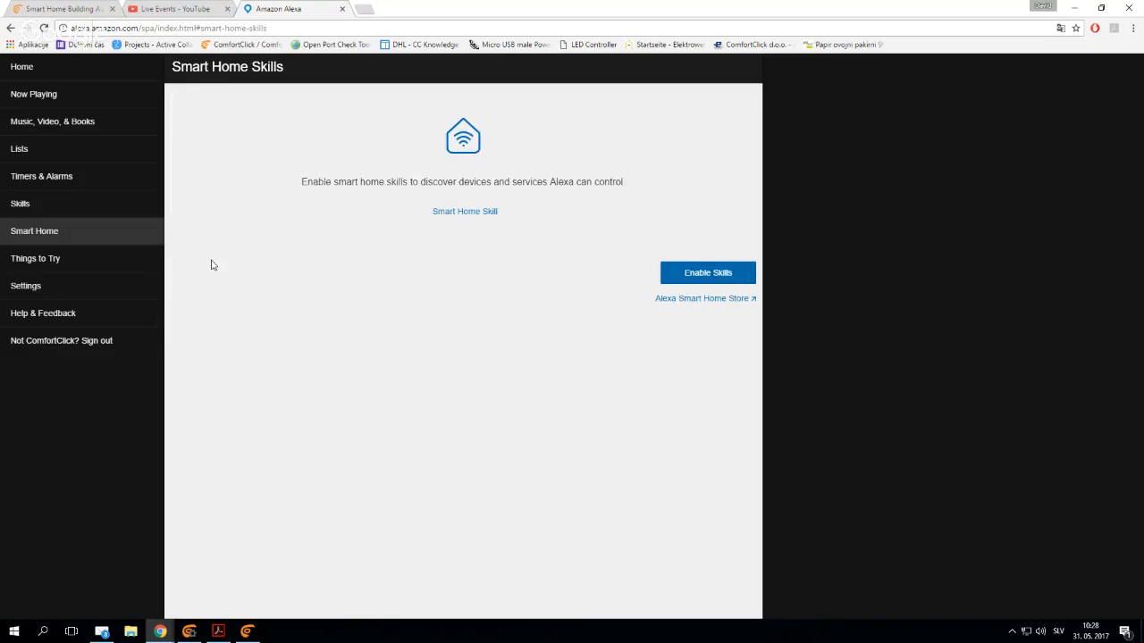
{"action": "left_click", "coordinate": [705, 275]}
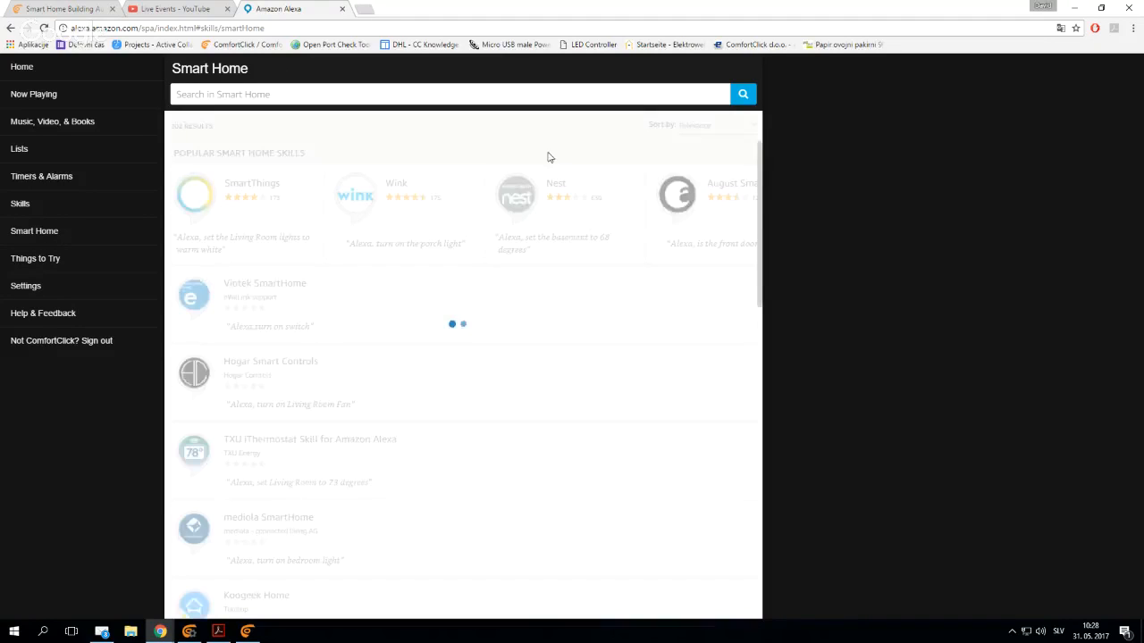
{"action": "left_click", "coordinate": [465, 93]}
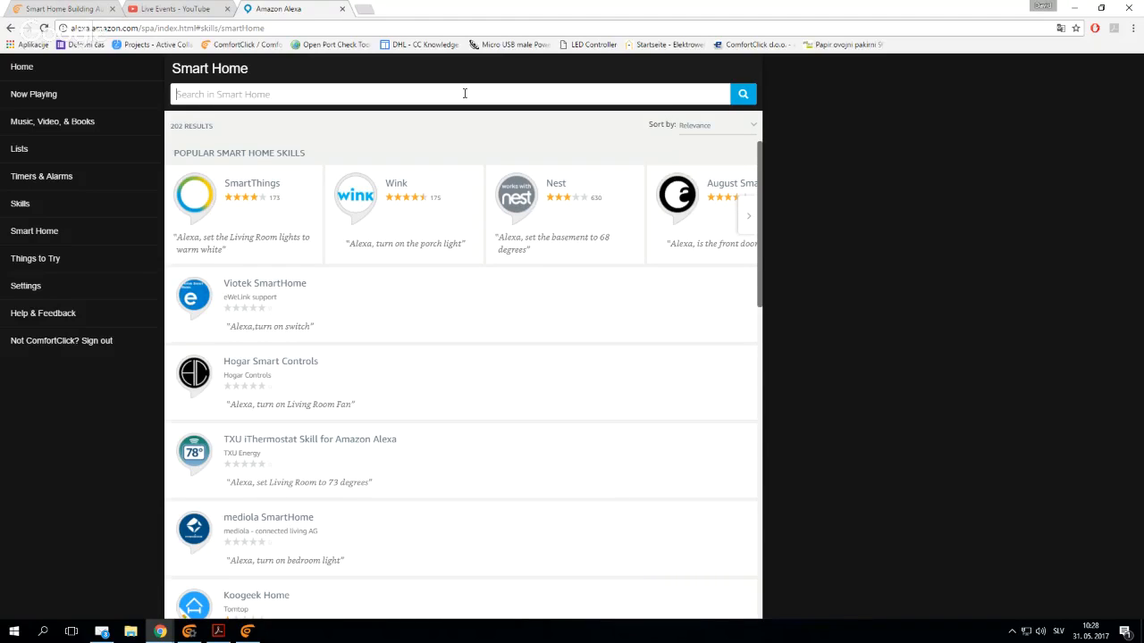
{"action": "type", "text": "Comfortclick"}
{"action": "key", "text": "Return"}
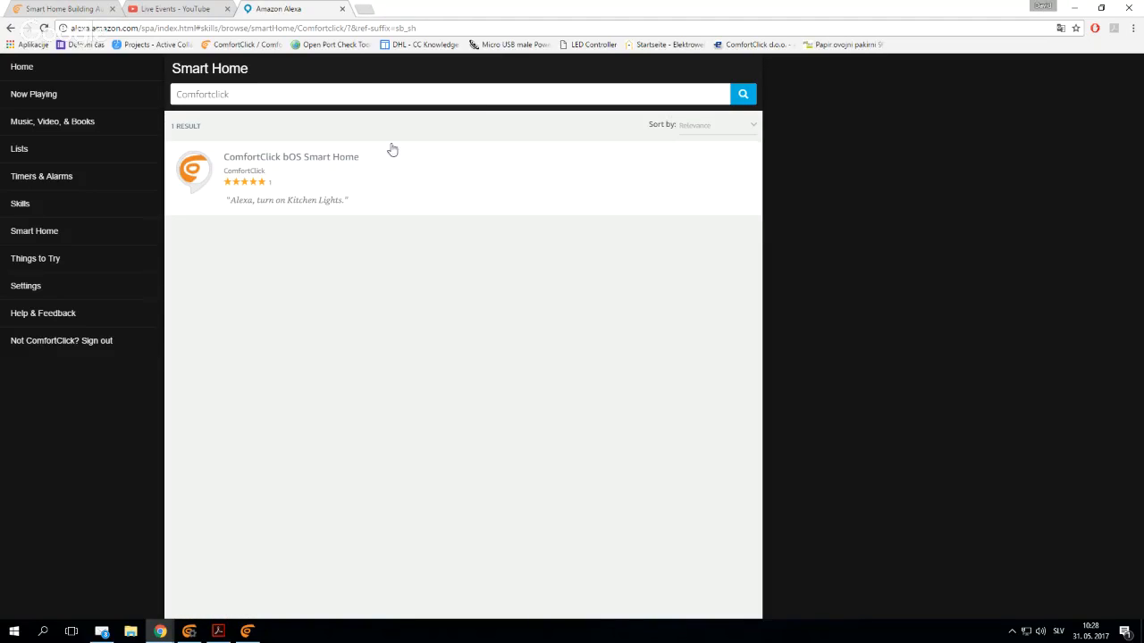
{"action": "left_click", "coordinate": [327, 177]}
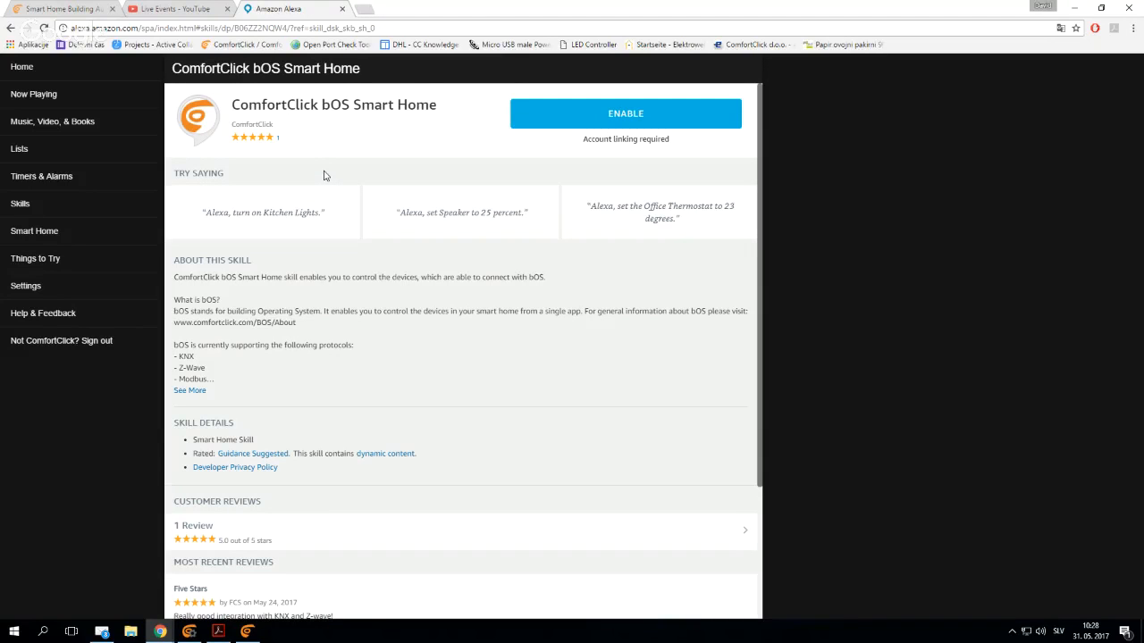
- Enable the skill and link it to the prefilled ComfortClick account, granting access to the first listed controller with group name Appliances
{"action": "left_click", "coordinate": [623, 123]}
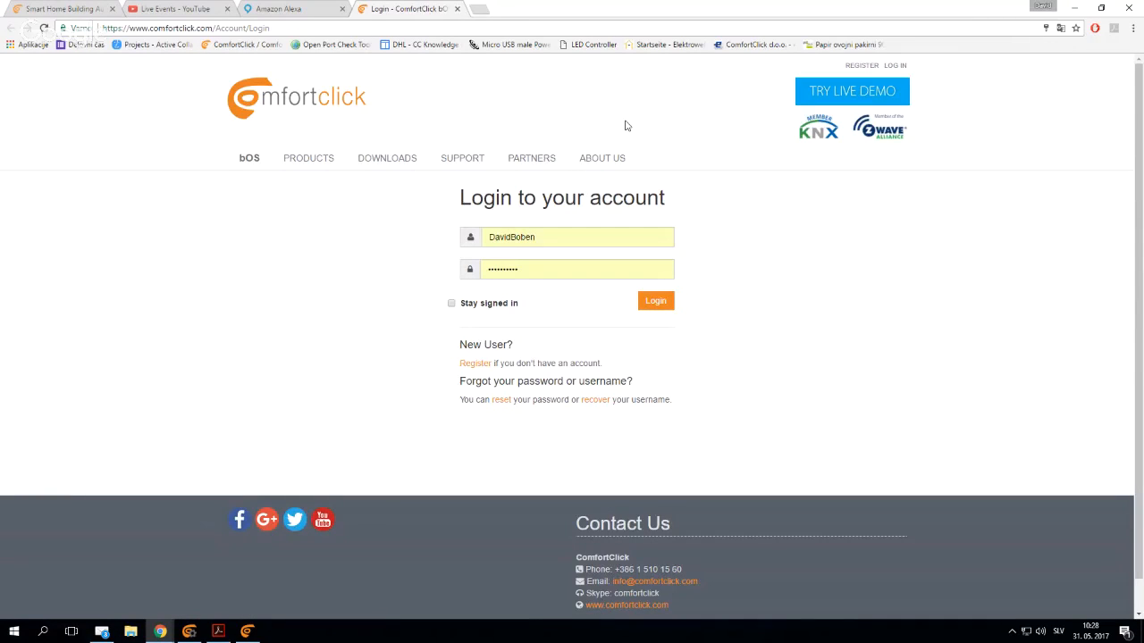
{"action": "left_click", "coordinate": [656, 301]}
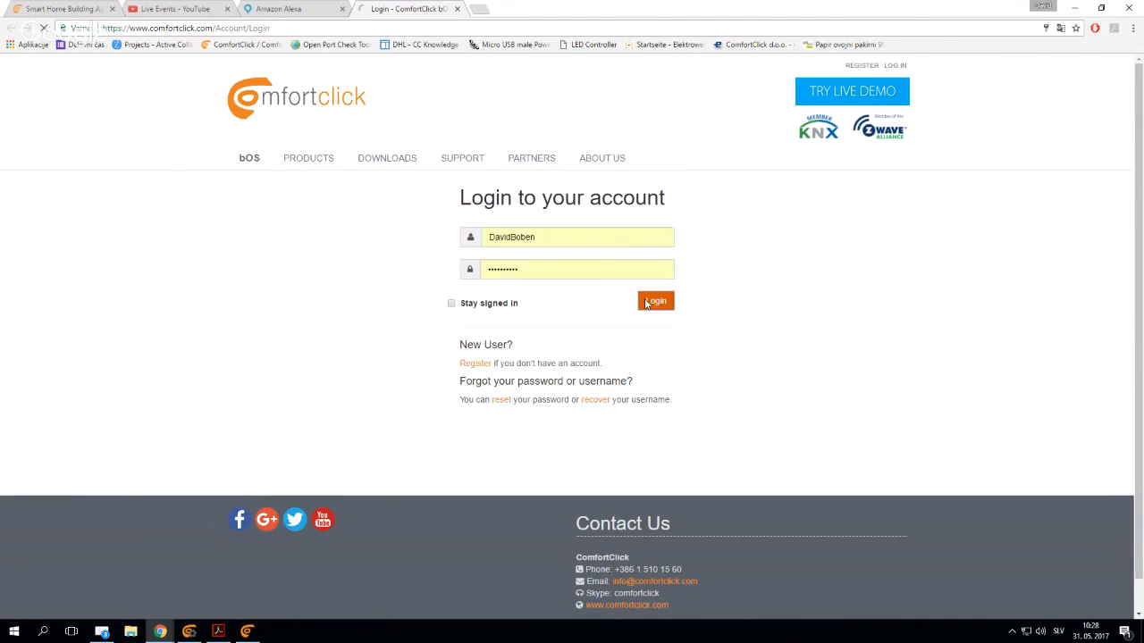
{"action": "left_click", "coordinate": [665, 335]}
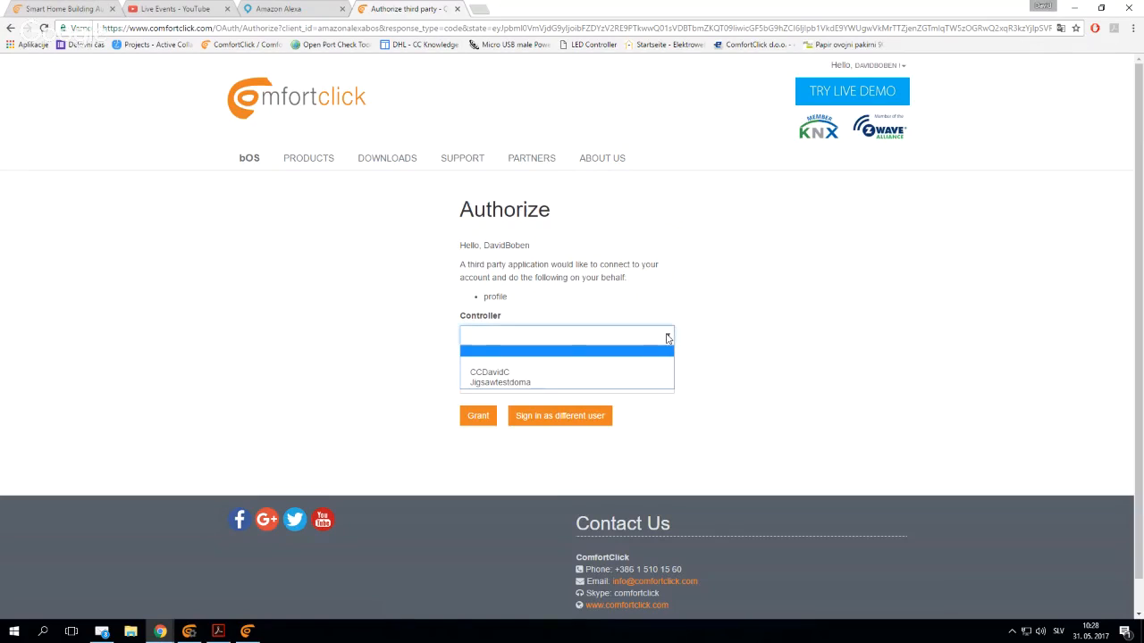
{"action": "left_click", "coordinate": [505, 373]}
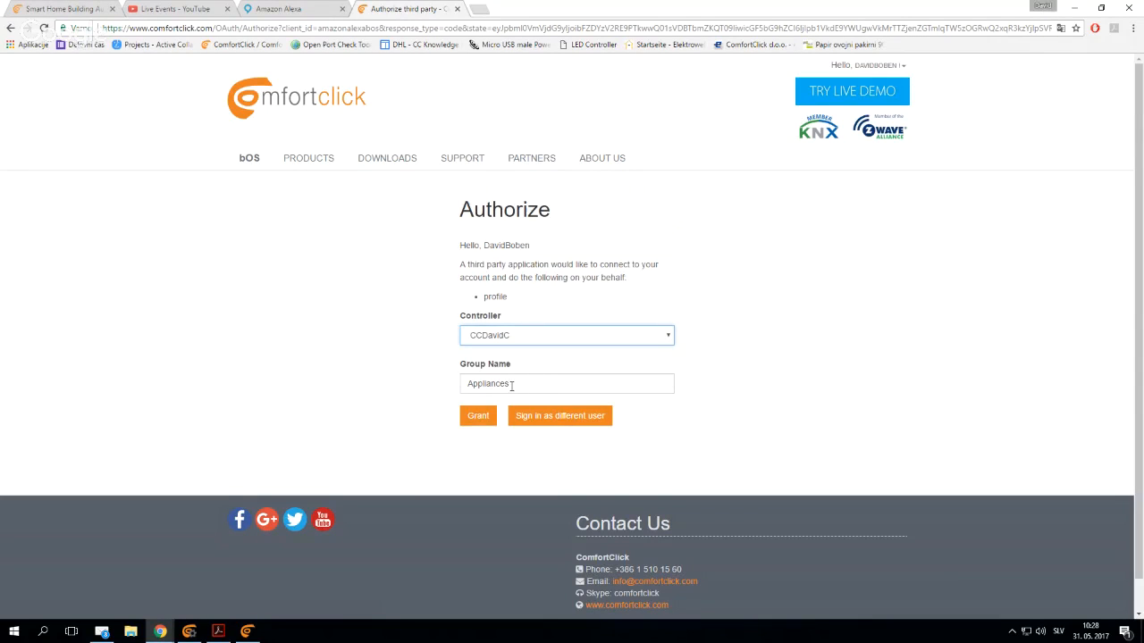
{"action": "left_click", "coordinate": [480, 419]}
{"action": "left_click", "coordinate": [479, 417]}
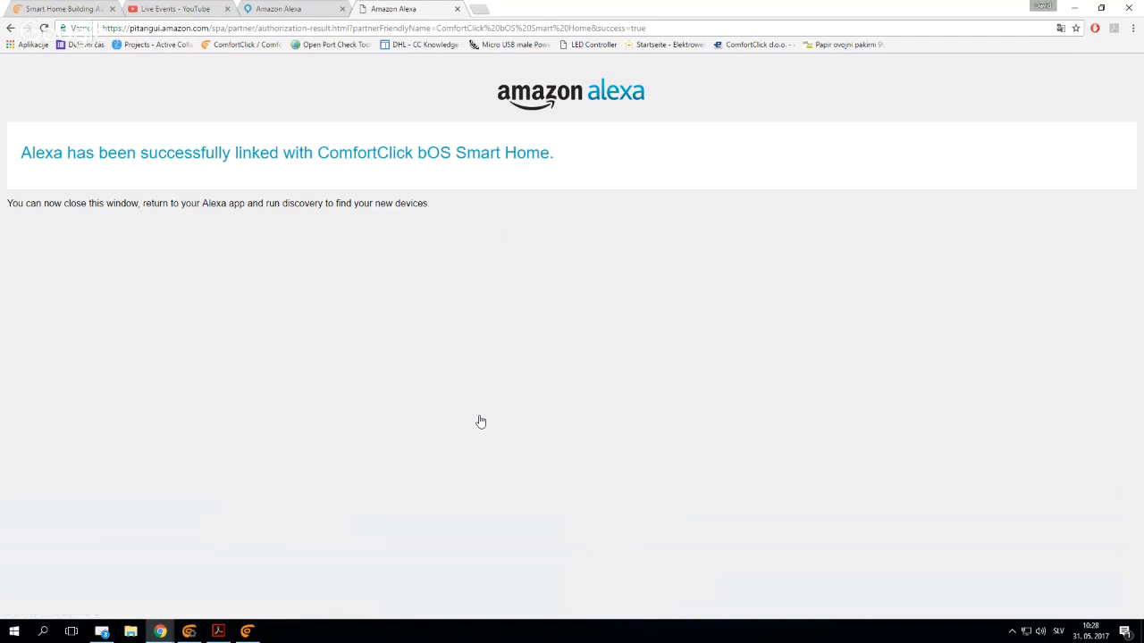
{"action": "middle_click", "coordinate": [421, 7]}
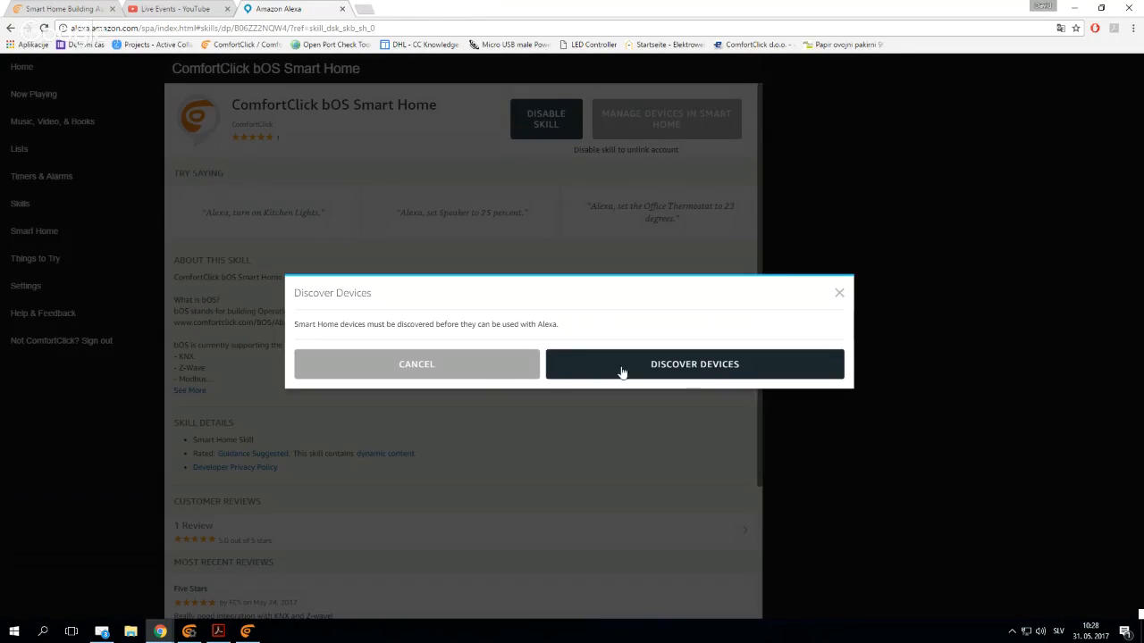
- Dismiss the skill's discovery prompt, run discovery from the Smart Home Devices page and highlight the Light device
{"action": "left_click", "coordinate": [471, 366]}
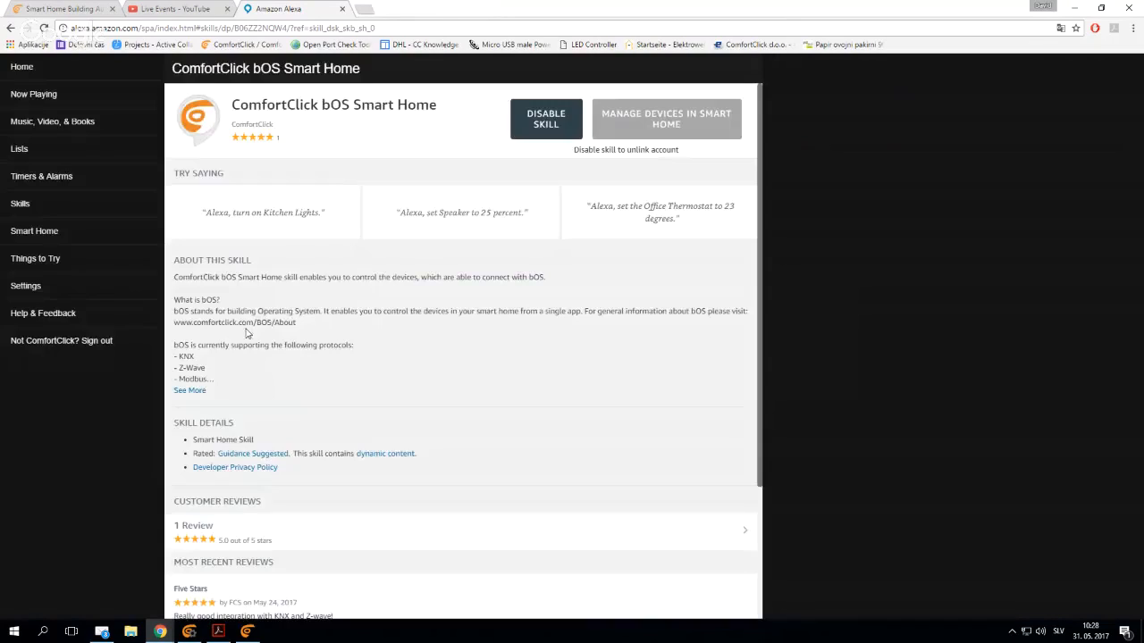
{"action": "left_click", "coordinate": [36, 231]}
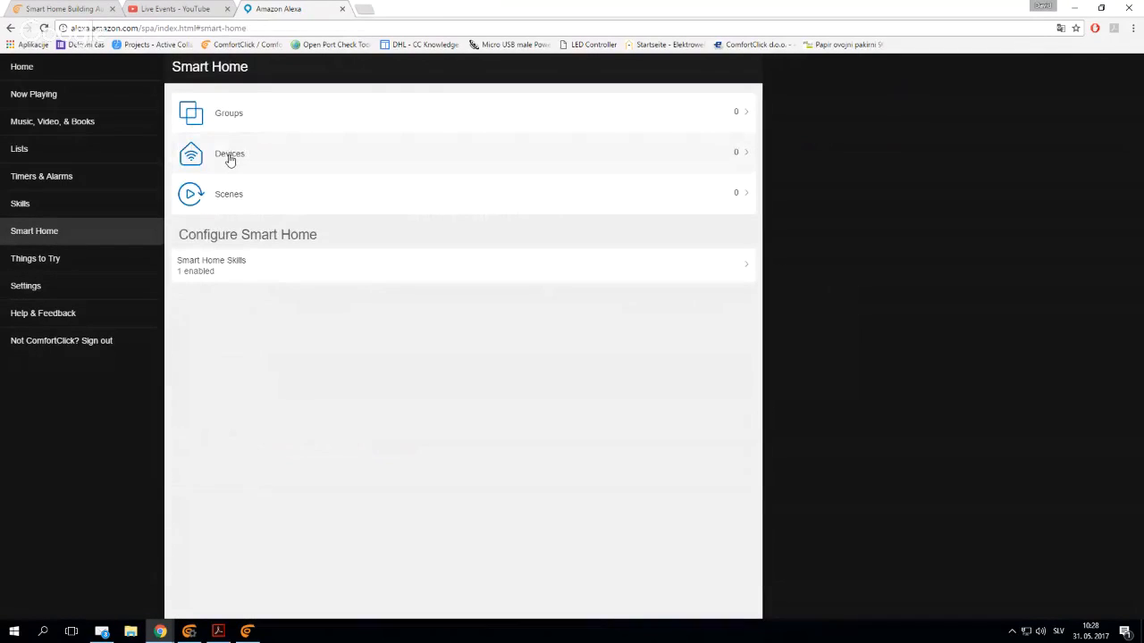
{"action": "left_click", "coordinate": [230, 156]}
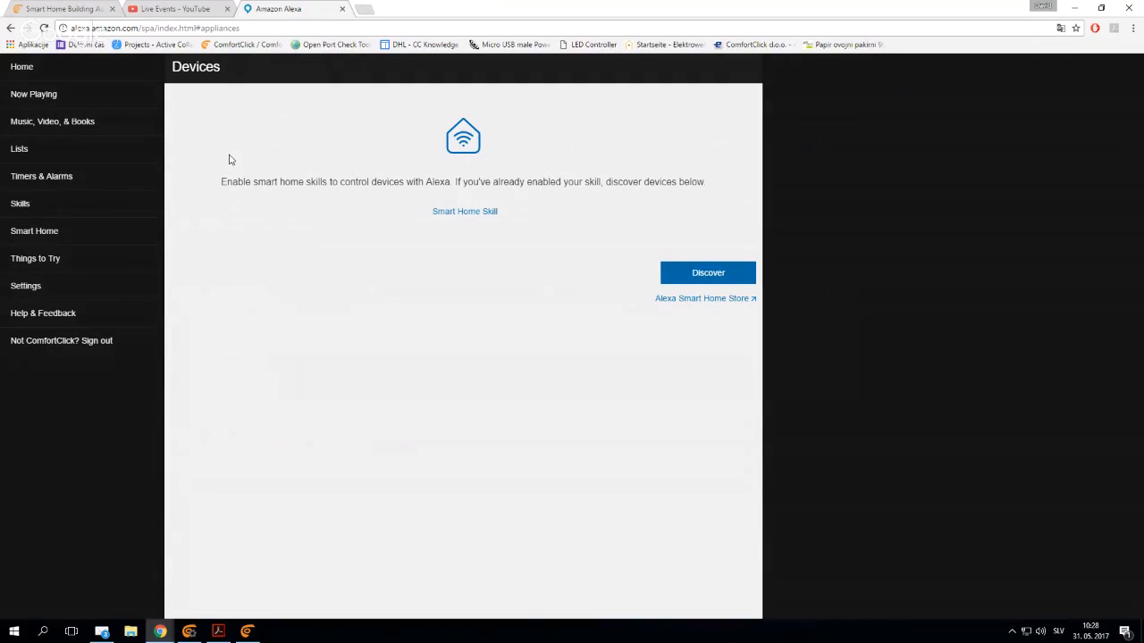
{"action": "key", "text": "XF86AudioLowerVolume"}
{"action": "left_click", "coordinate": [719, 280]}
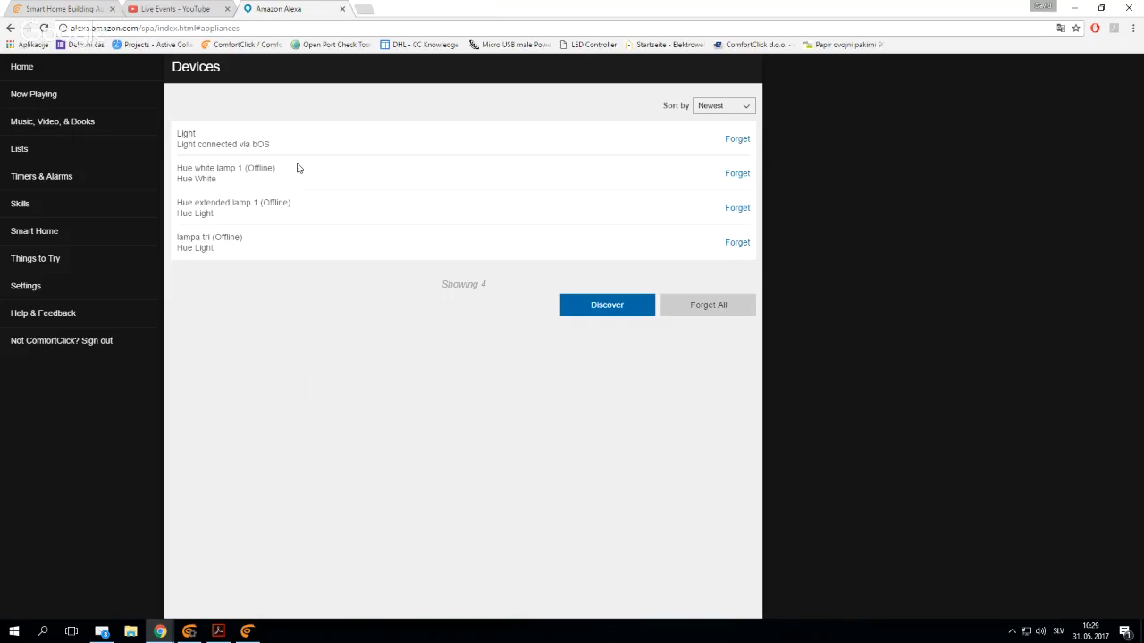
{"action": "left_click_drag", "start_coordinate": [177, 134], "coordinate": [185, 136]}
{"action": "left_click", "coordinate": [195, 134]}
{"action": "double_click", "coordinate": [195, 136]}
- Switch to bOS Configurator and add the Devices Light value to the Theme panel below Errors
{"action": "left_click", "coordinate": [188, 631]}
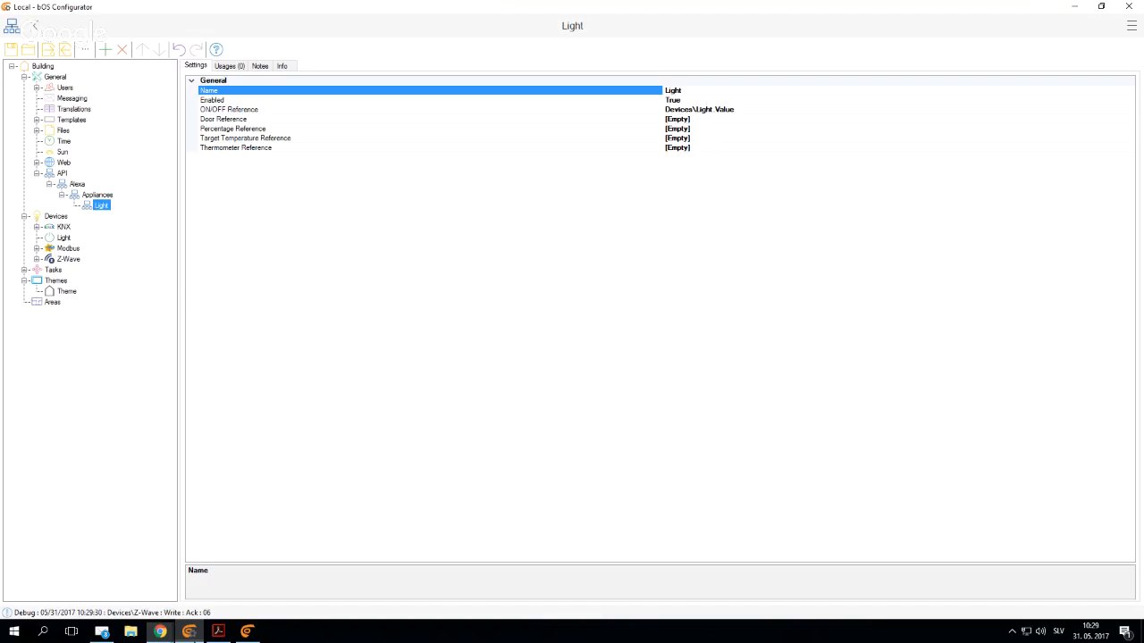
{"action": "left_click", "coordinate": [66, 292]}
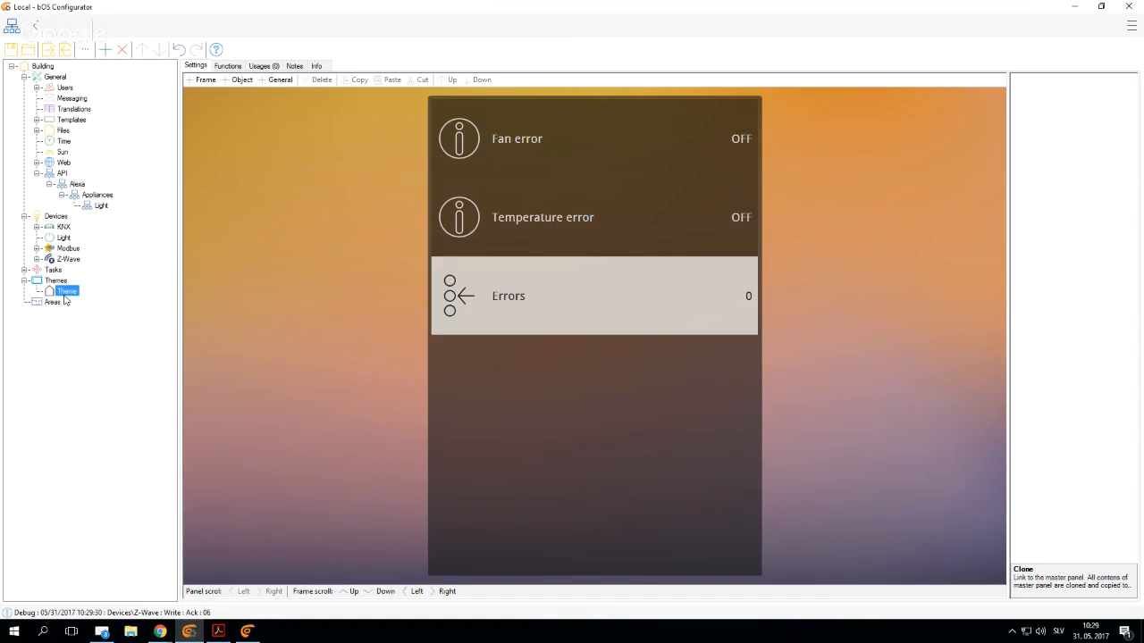
{"action": "double_click", "coordinate": [563, 416]}
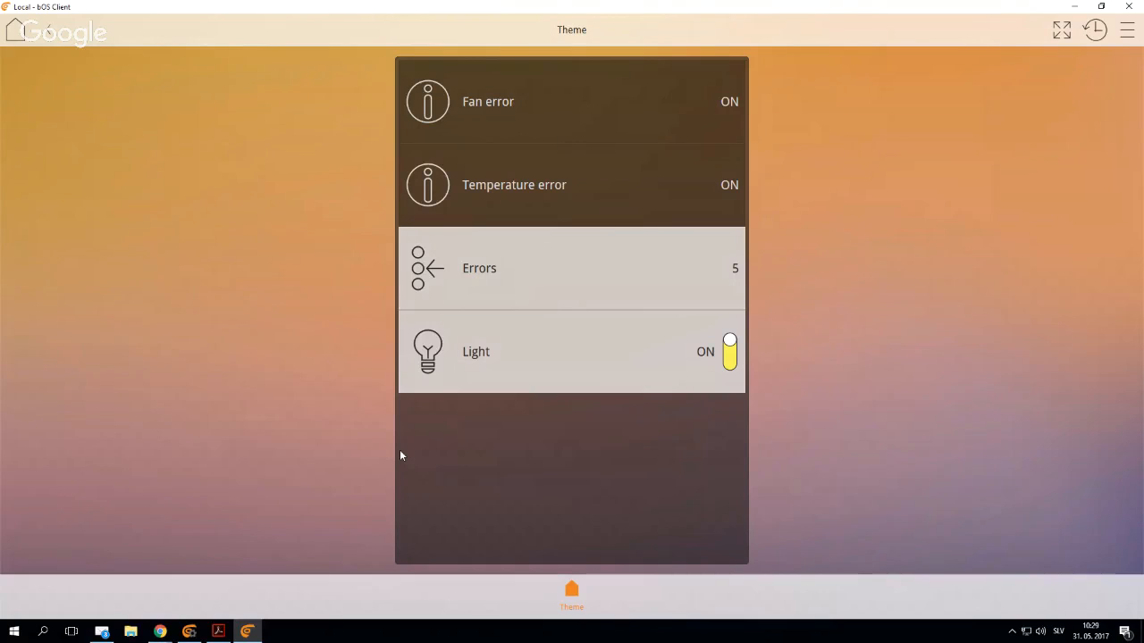
- Switch the Light off in bOS Client, and return to bOS Configurator to open the Alexa Light appliance's settings
{"action": "left_click", "coordinate": [498, 323]}
{"action": "left_click", "coordinate": [1074, 7]}
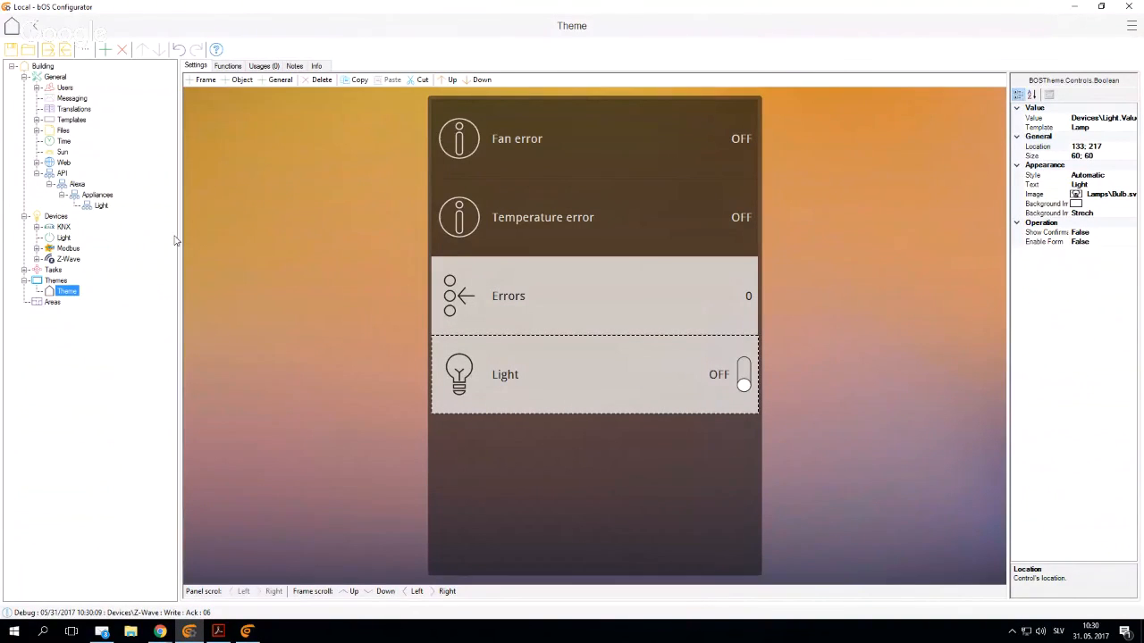
{"action": "left_click", "coordinate": [97, 195]}
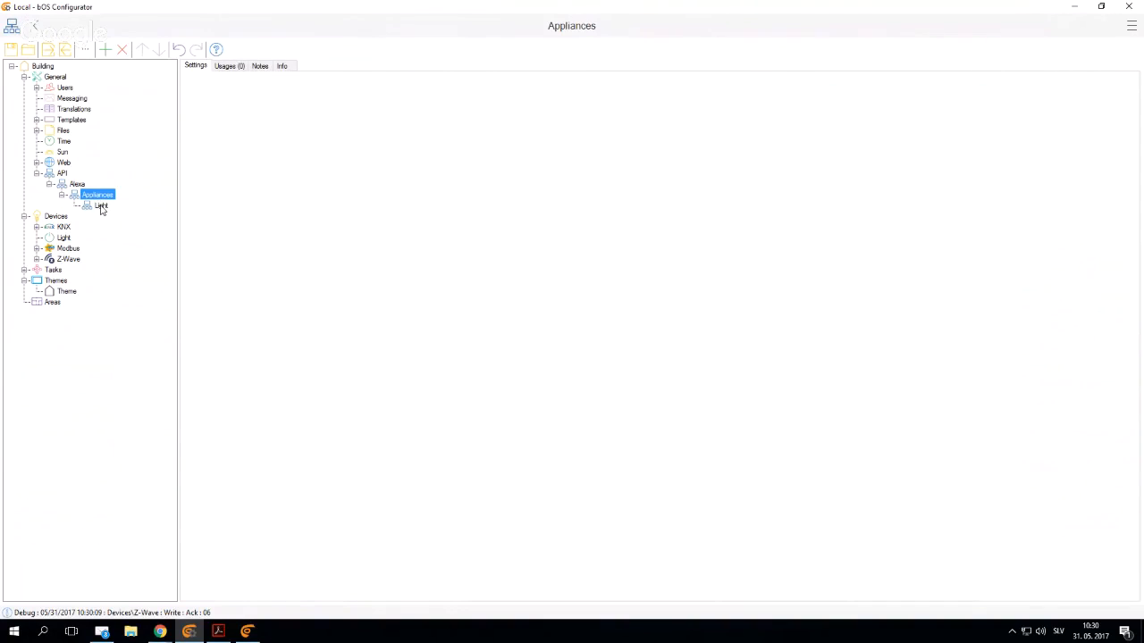
{"action": "left_click", "coordinate": [101, 207]}
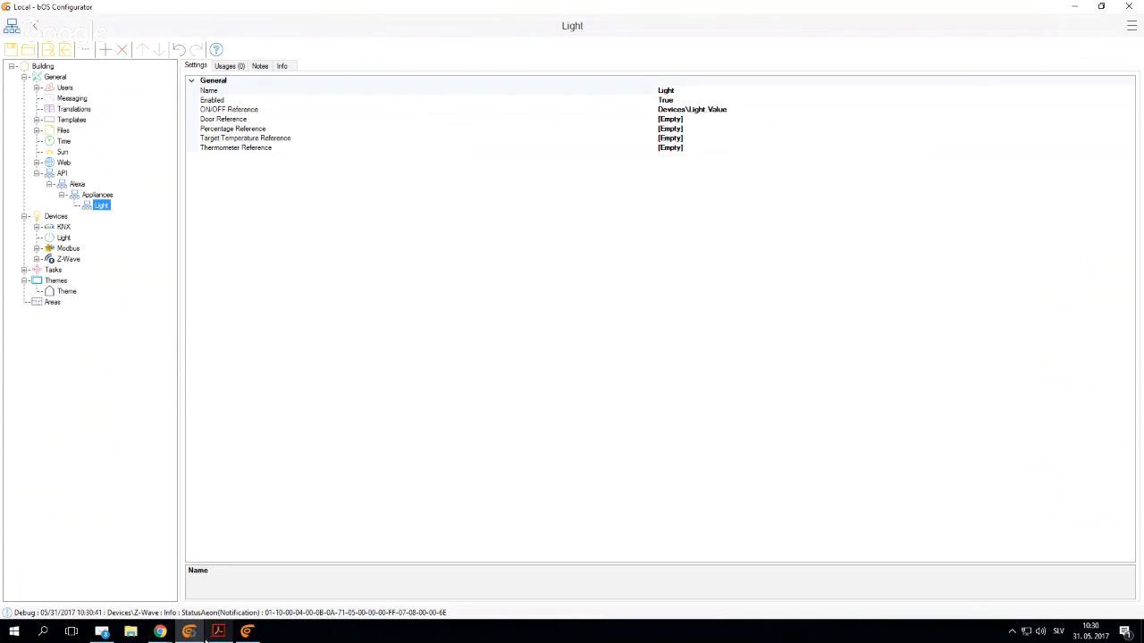
- Switch to the Google Hangouts broadcast window in Chrome and move it off this screen
{"action": "mouse_move", "coordinate": [167, 634]}
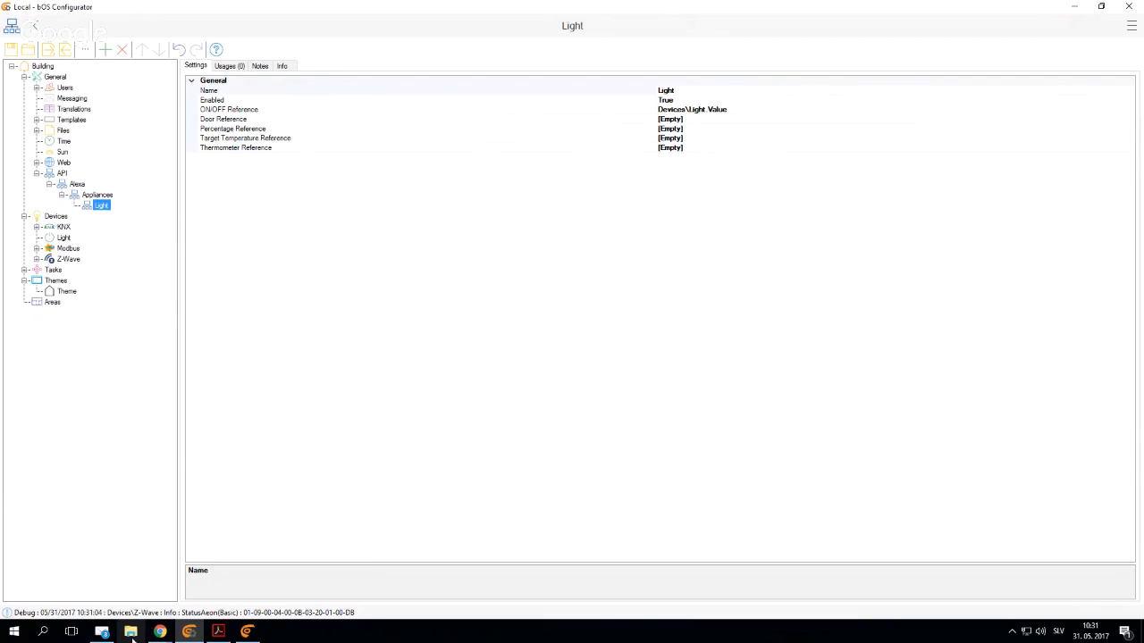
{"action": "mouse_move", "coordinate": [160, 632]}
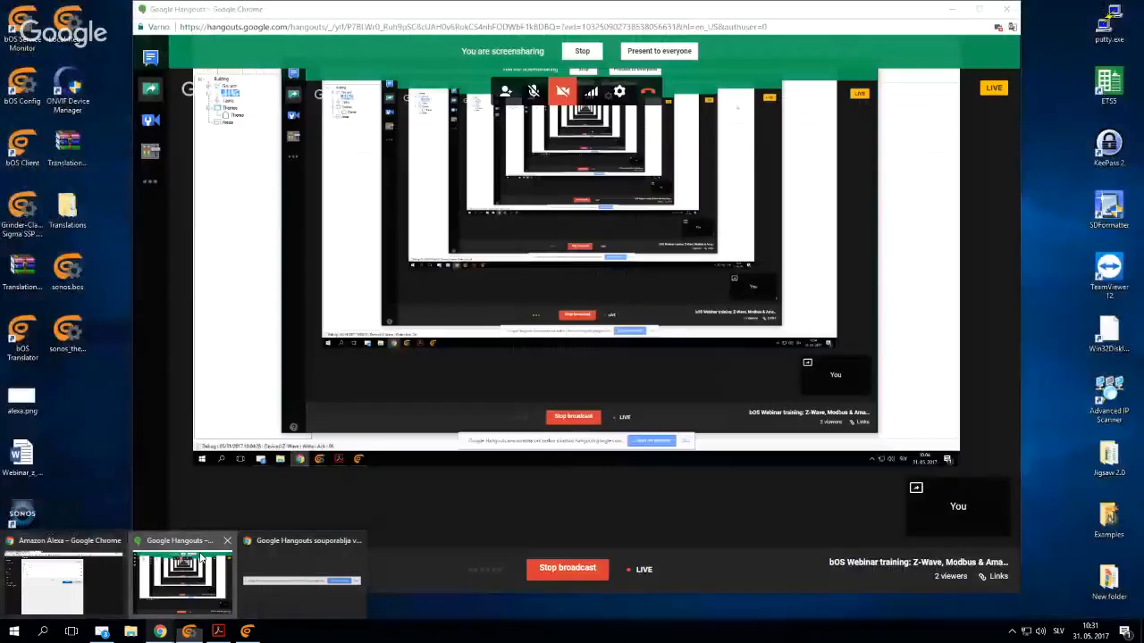
{"action": "left_click", "coordinate": [179, 590]}
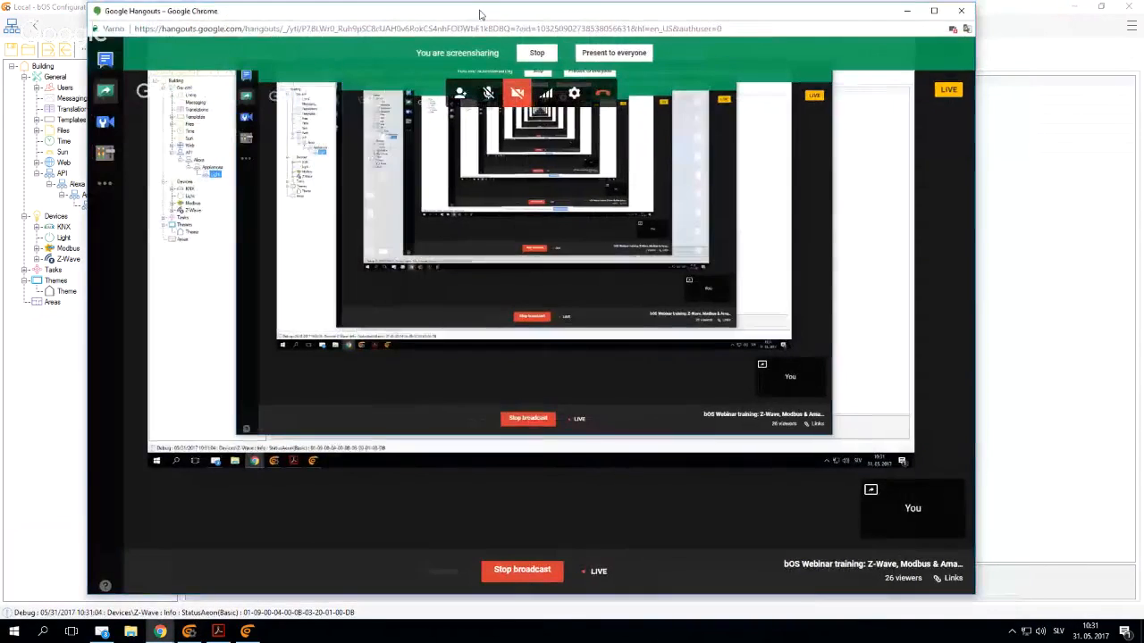
{"action": "left_click_drag", "start_coordinate": [480, 14], "coordinate": [0, 36]}
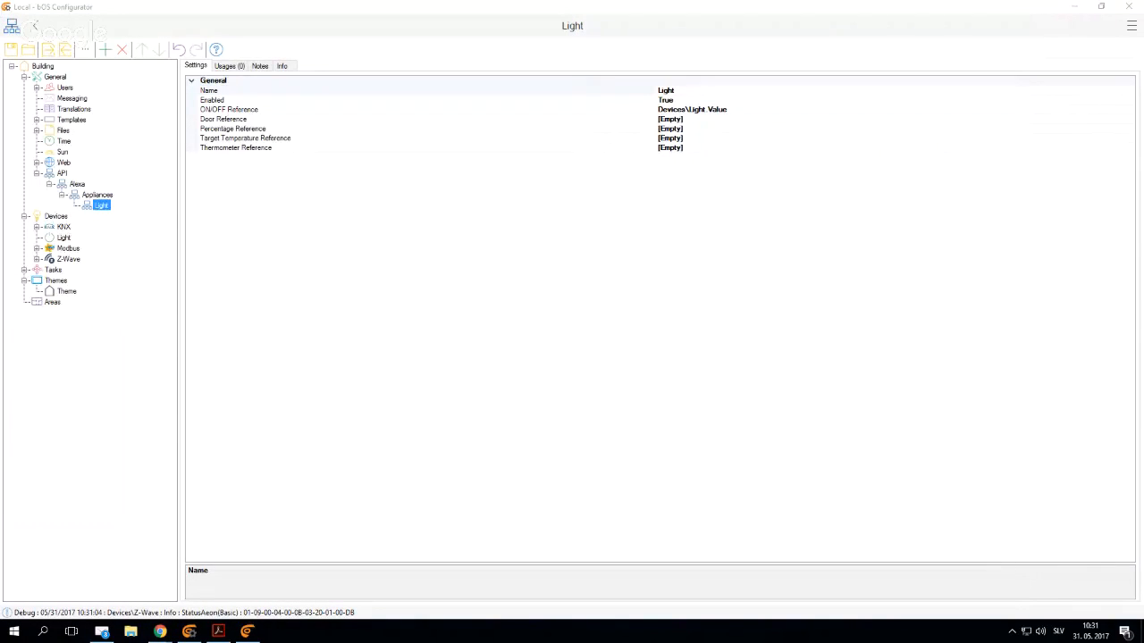